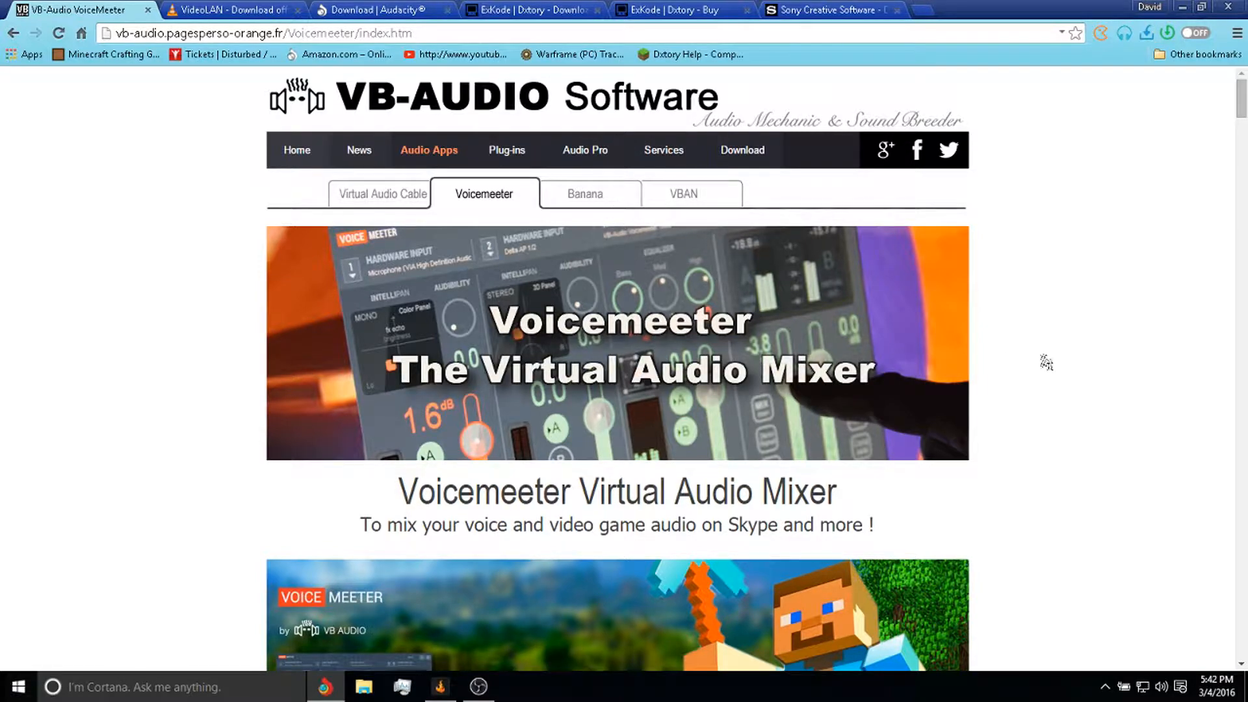
- Look over the Voicemeeter page and go to its download section with the ZIP and EXE installers
scroll(1040, 371, "down", 5)
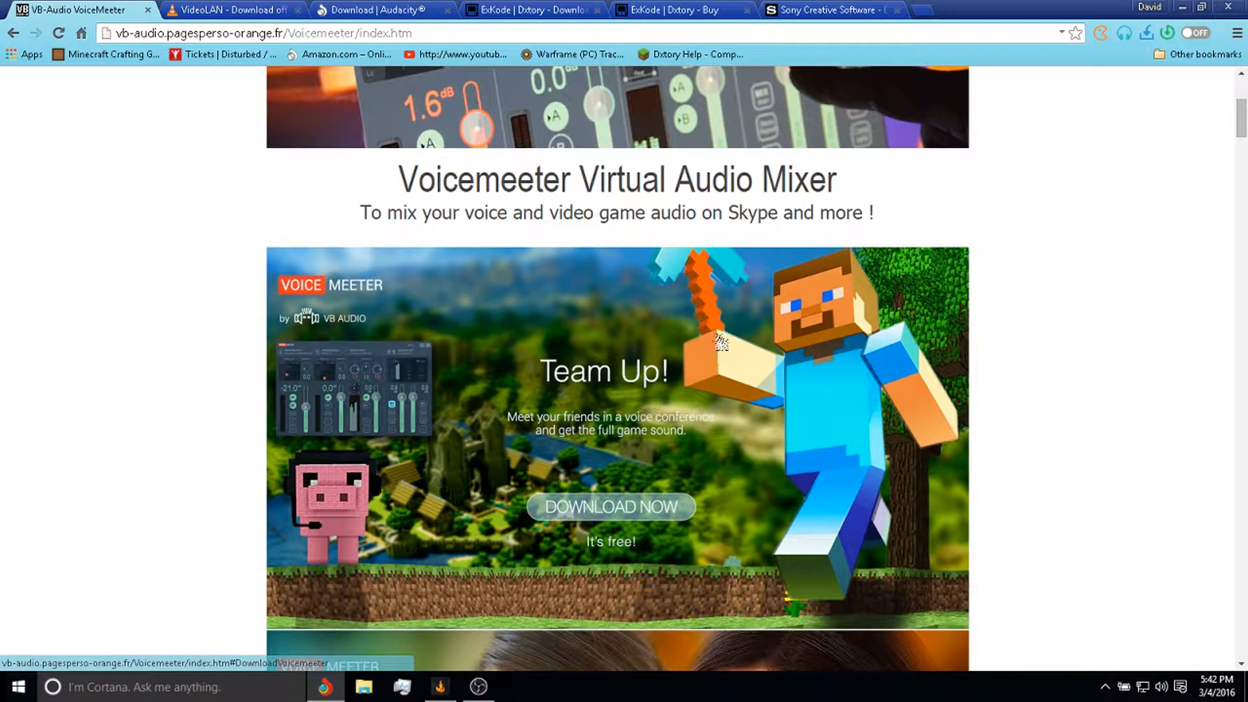
scroll(997, 222, "down", 6)
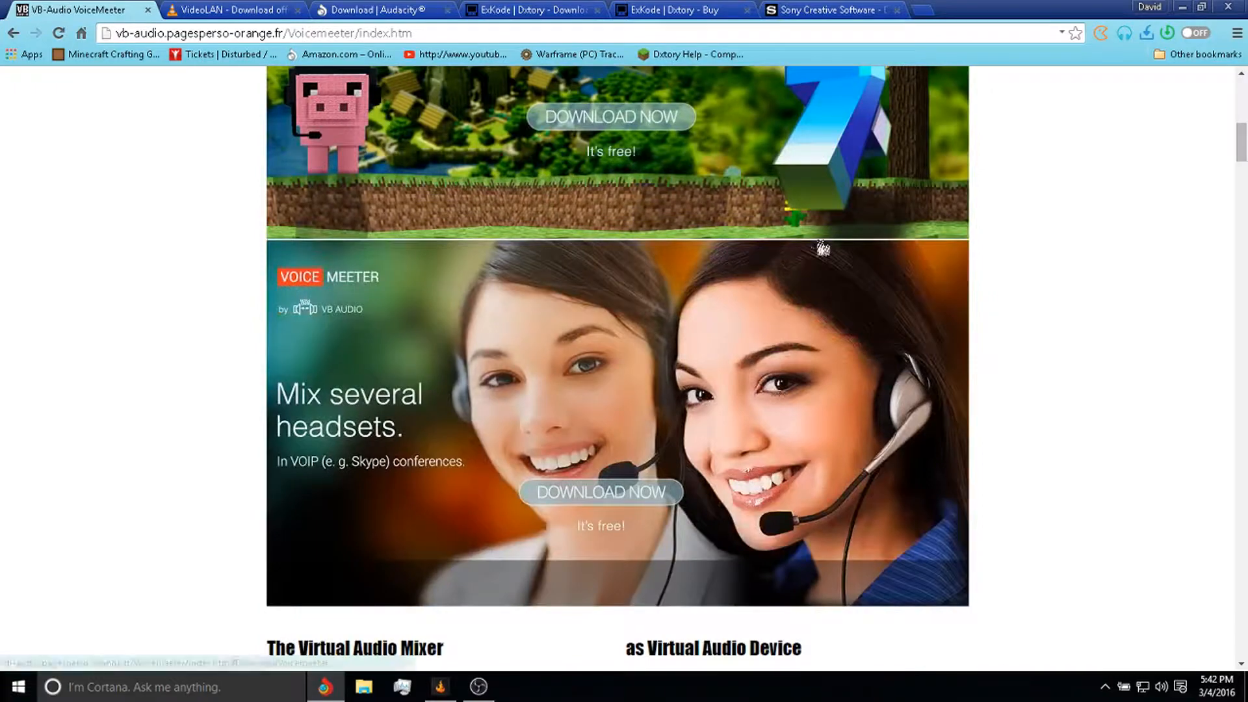
scroll(822, 249, "up", 5)
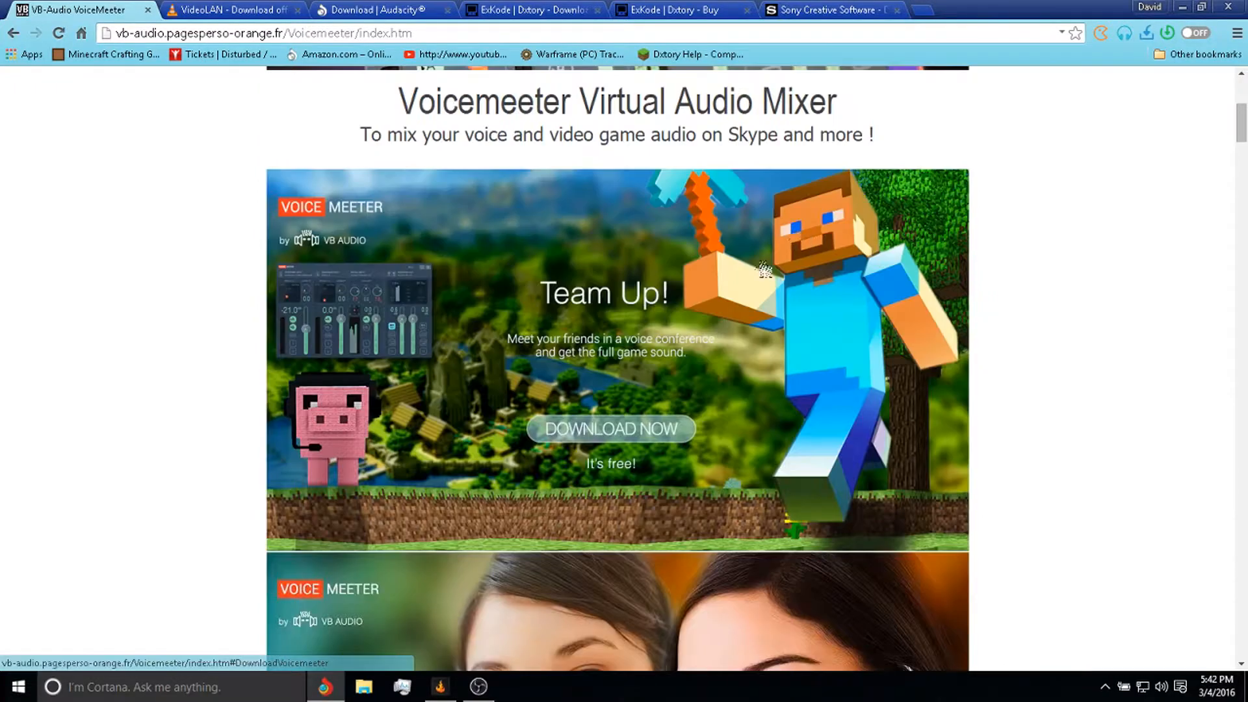
left_click(617, 435)
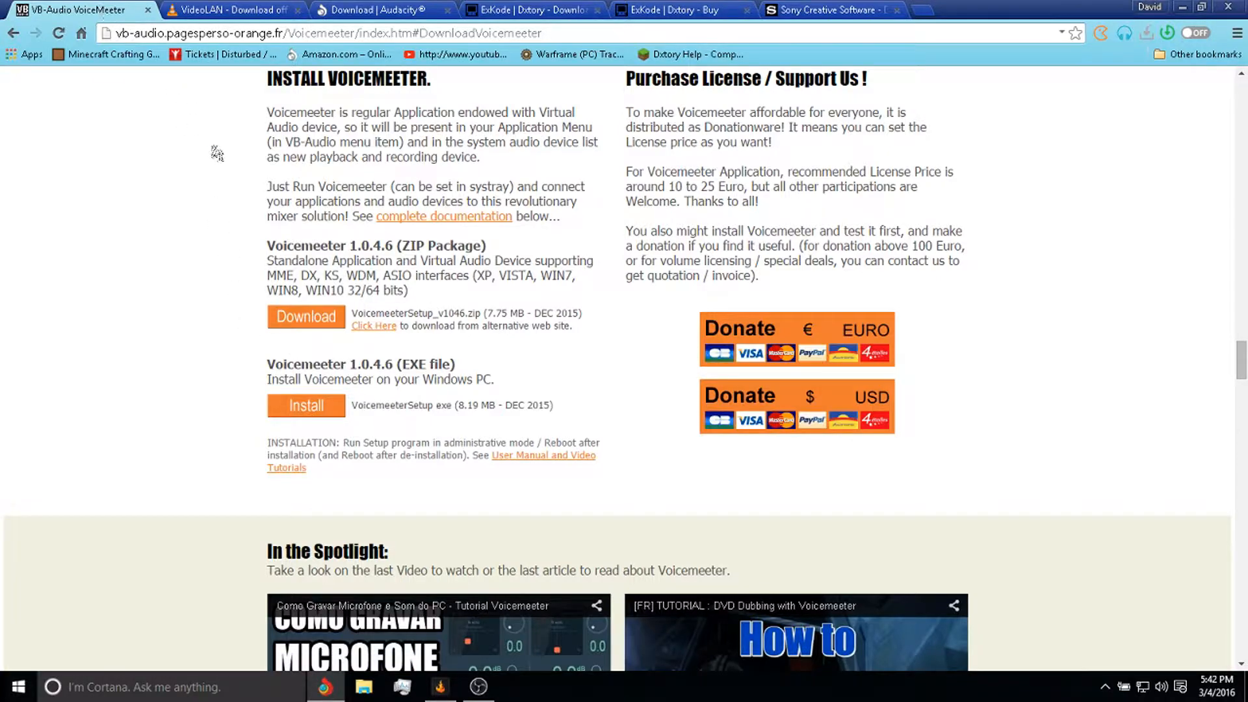
- Open the Virtual Audio Cable page on the VB-Audio site and look through its VB-CABLE Driver download section
scroll(1135, 535, "up", 15)
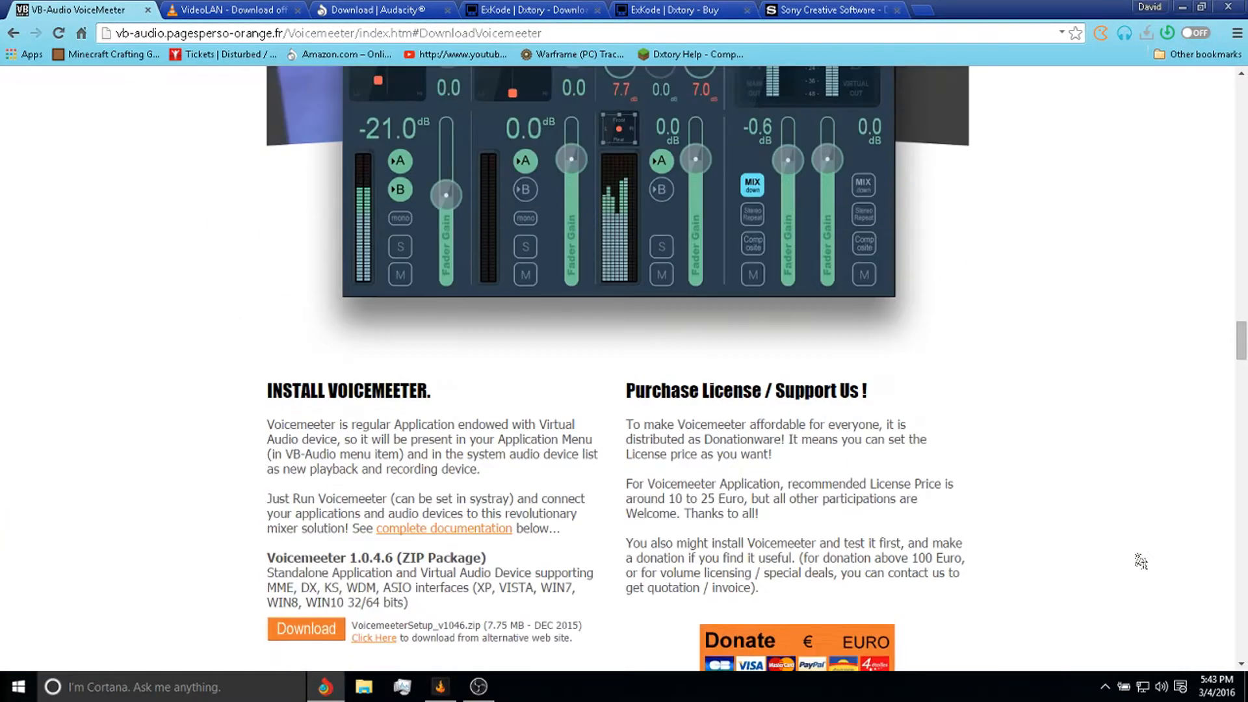
scroll(1141, 561, "up", 15)
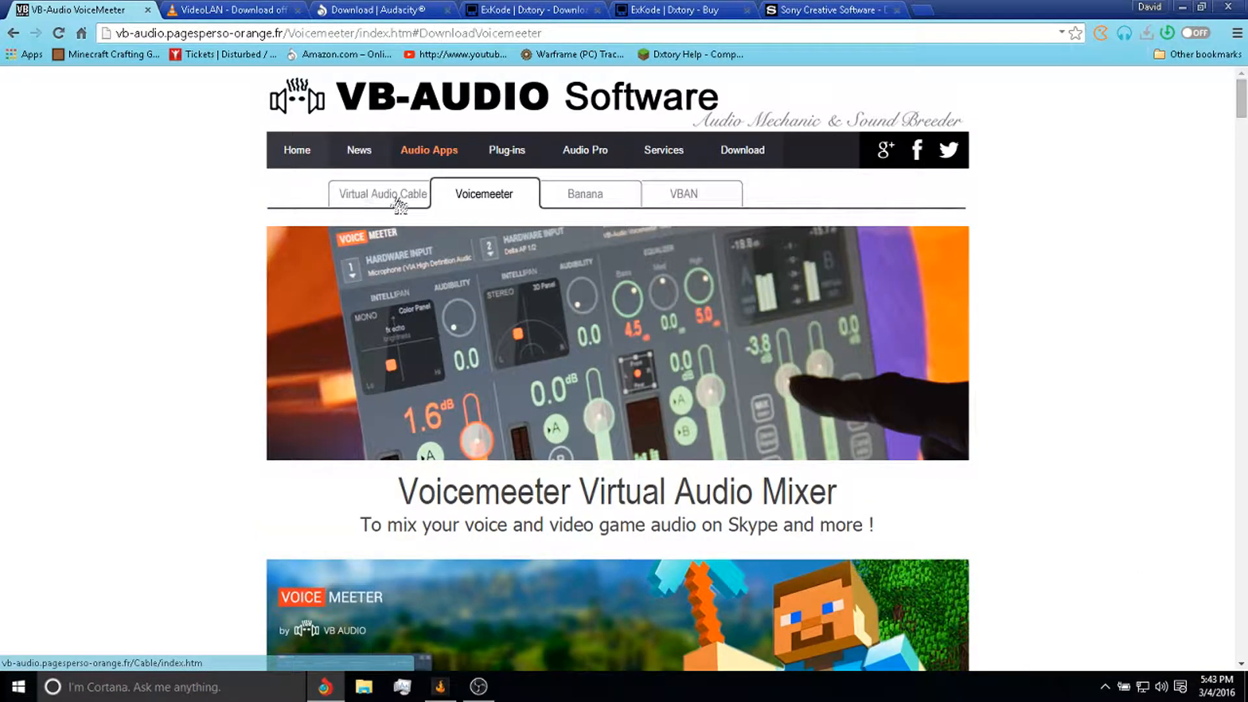
left_click(402, 206)
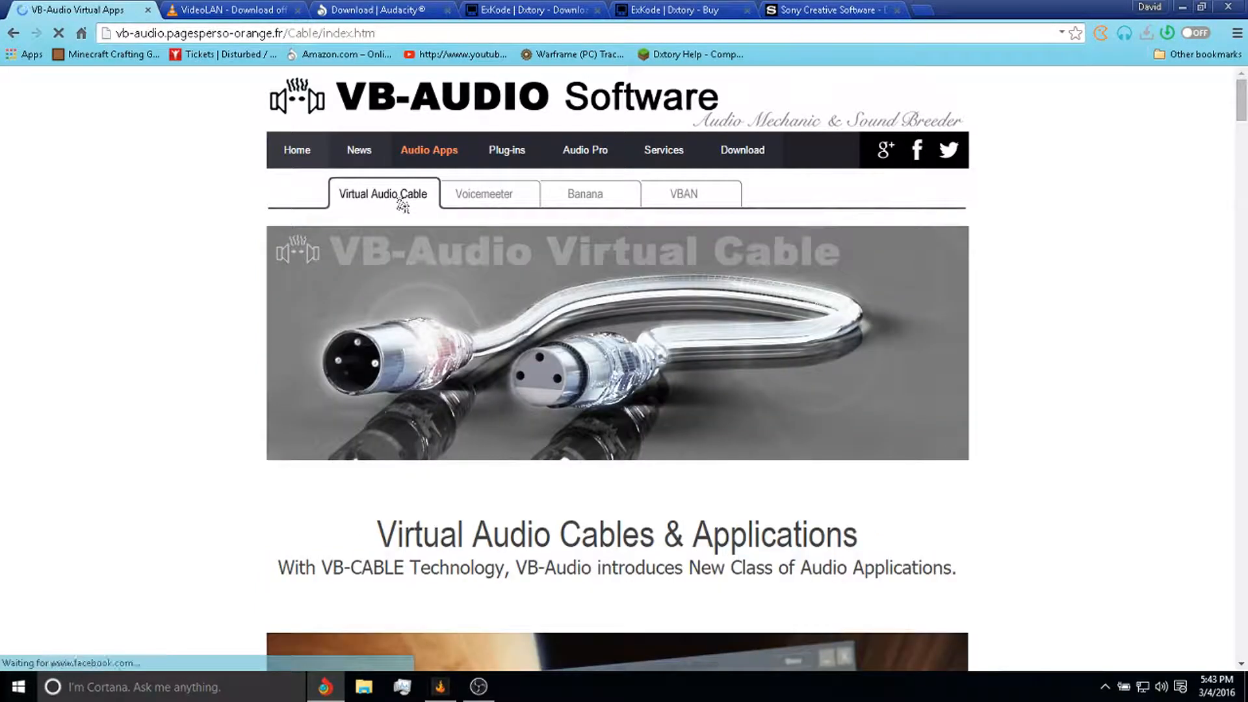
scroll(402, 205, "down", 5)
scroll(403, 205, "down", 15)
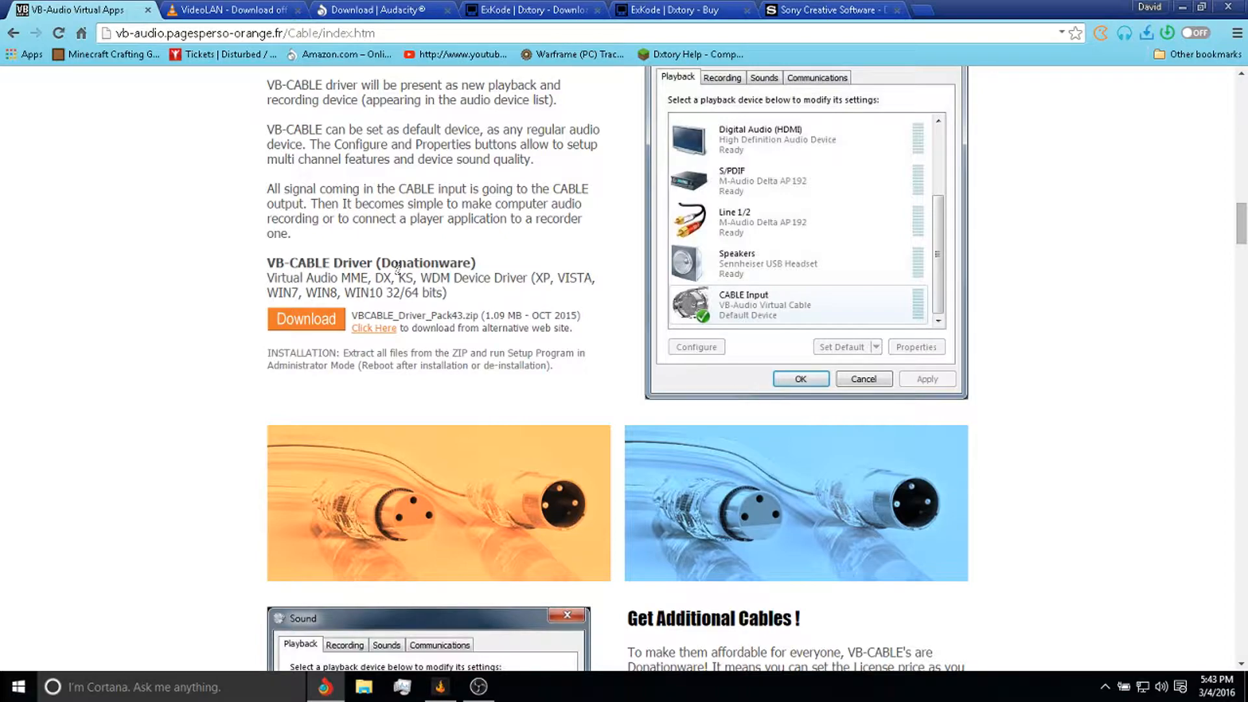
scroll(403, 257, "up", 15)
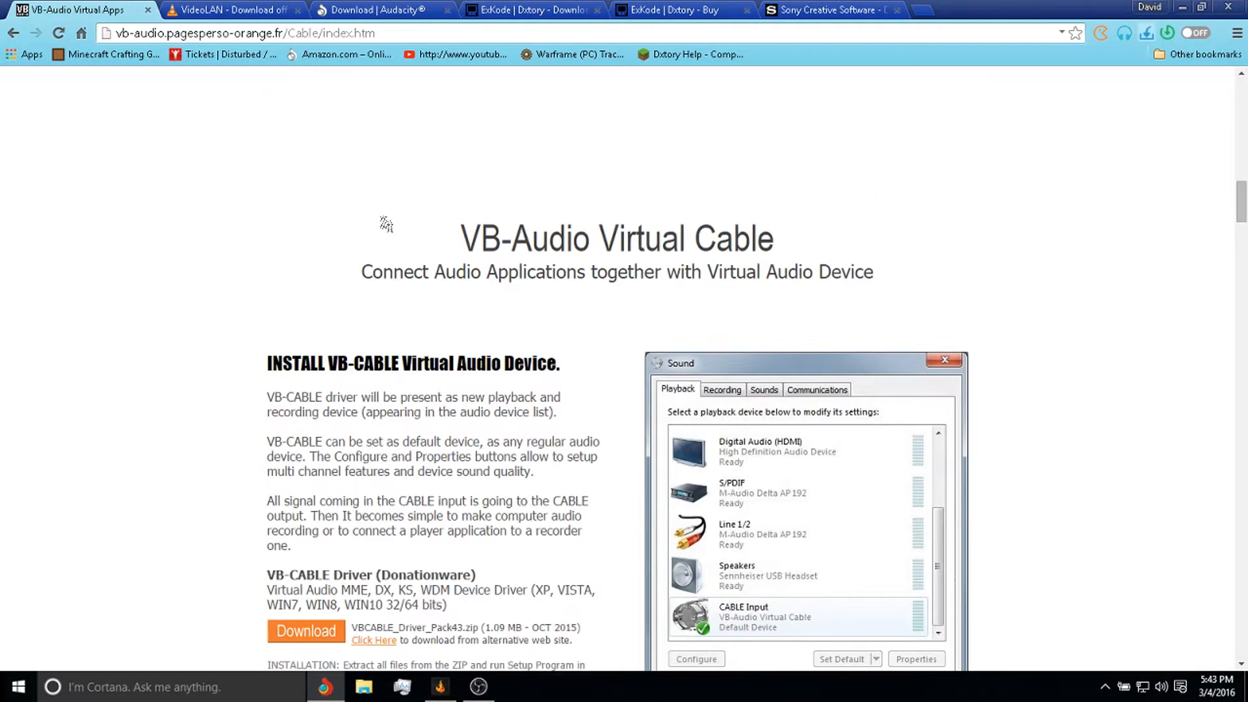
scroll(385, 225, "up", 6)
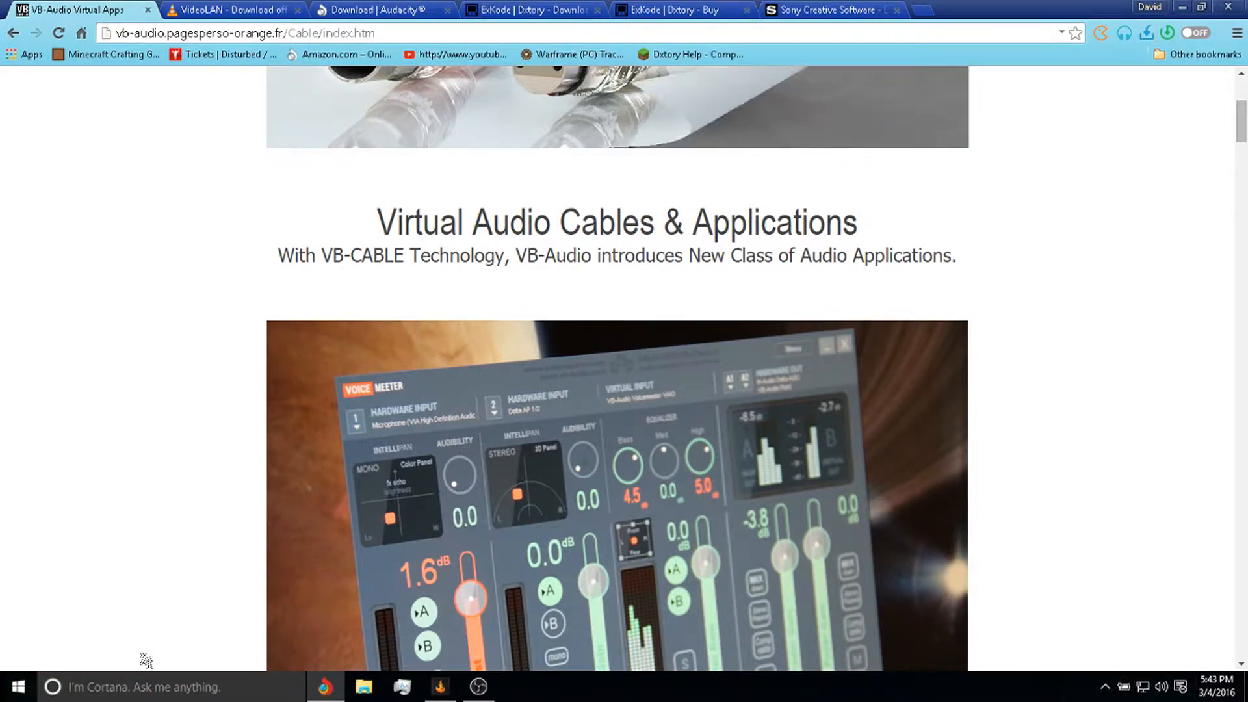
- Open the Windows playback devices, check the VoiceMeeter Input device and accept the Sound dialog
right_click(1099, 689)
left_click(1100, 690)
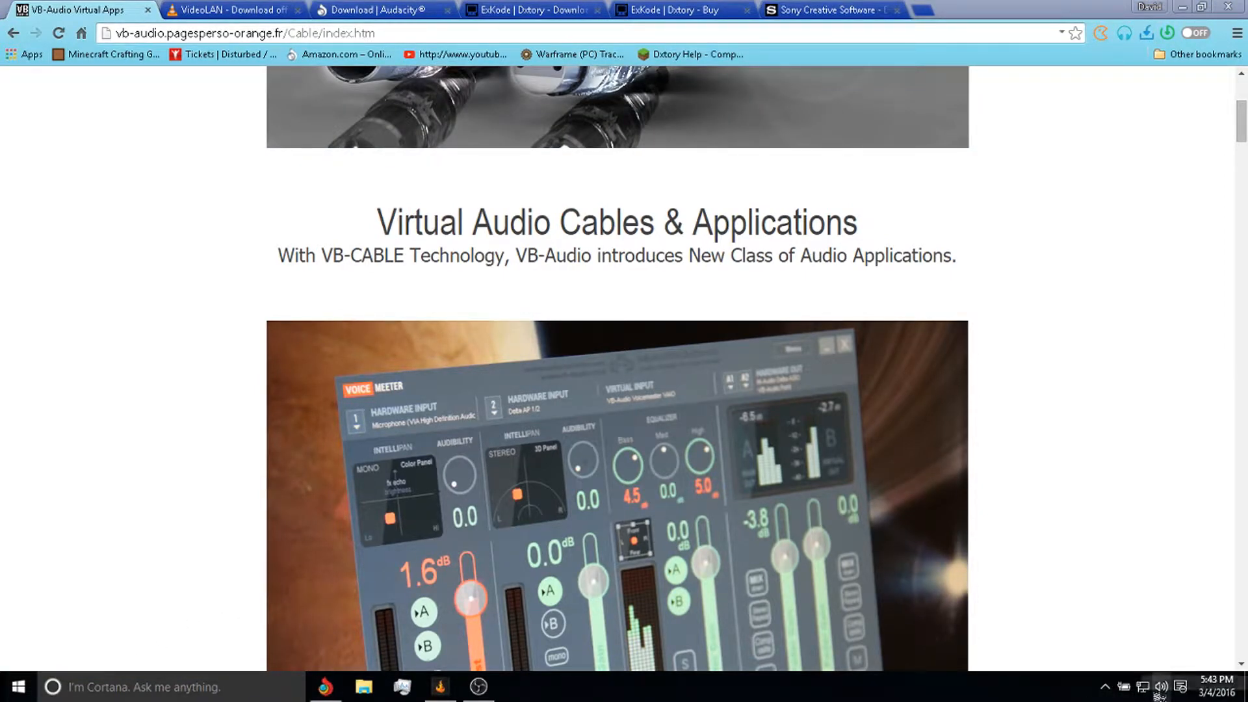
right_click(1161, 687)
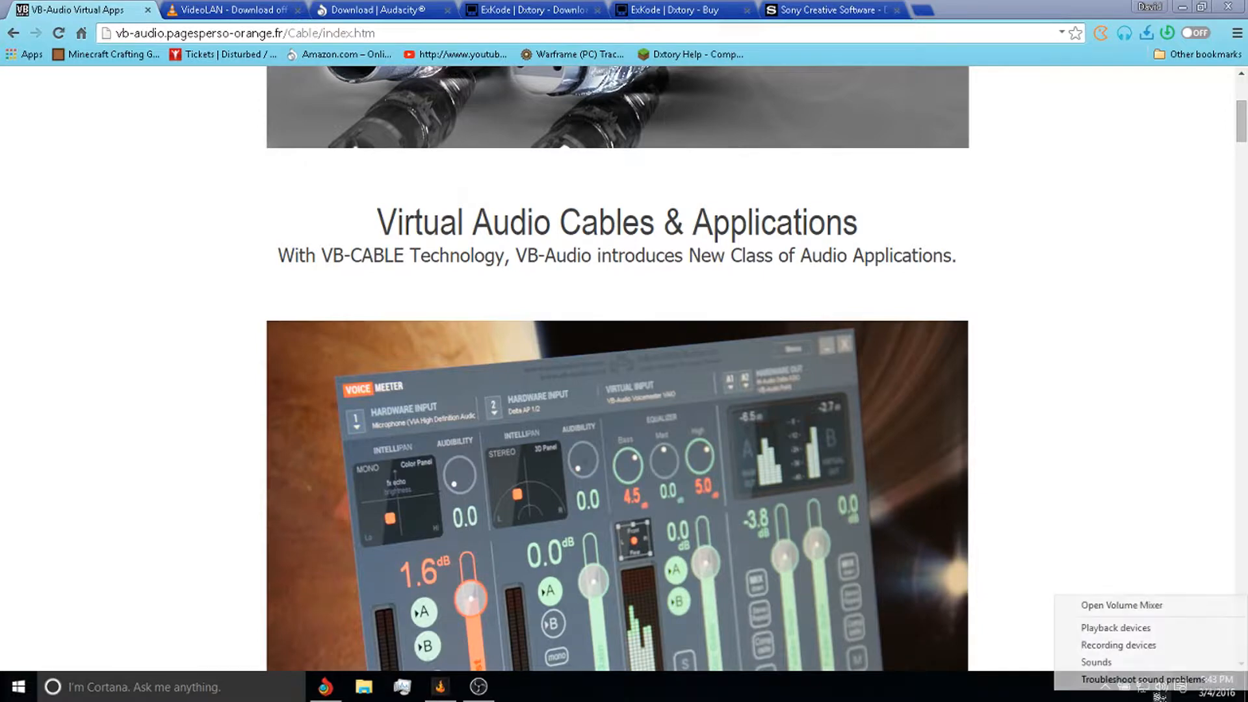
left_click(1137, 629)
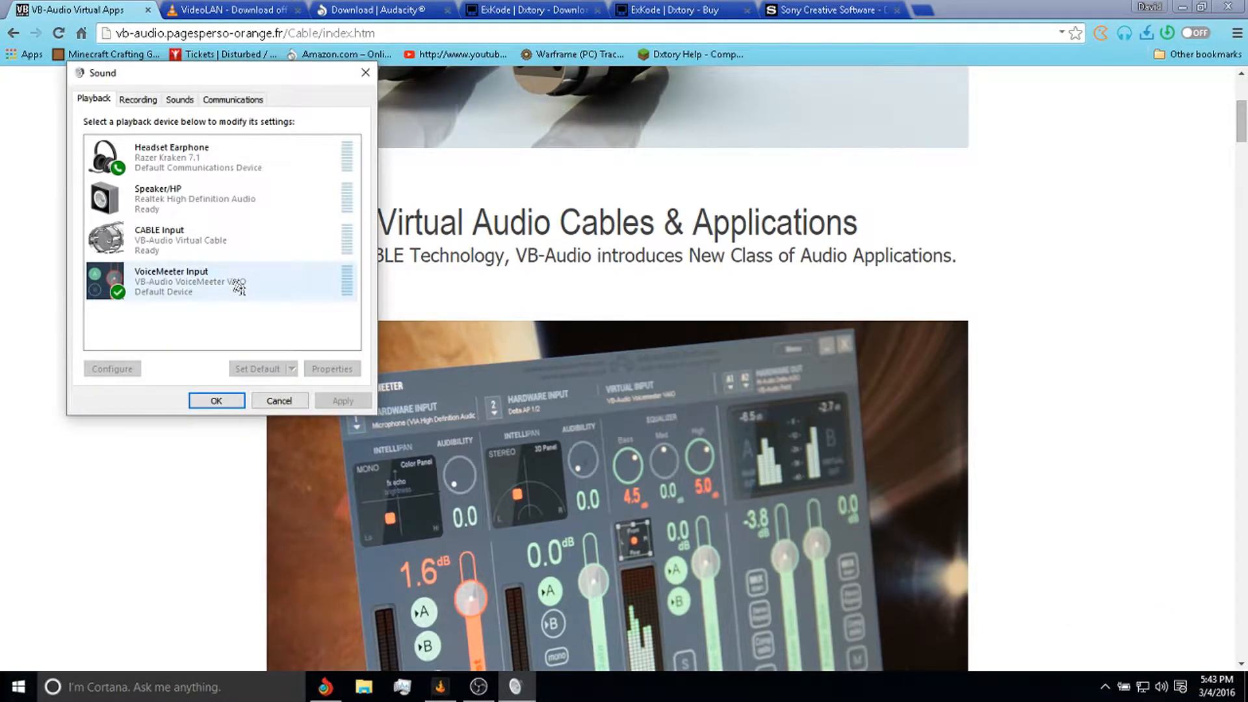
right_click(193, 287)
left_click(207, 330)
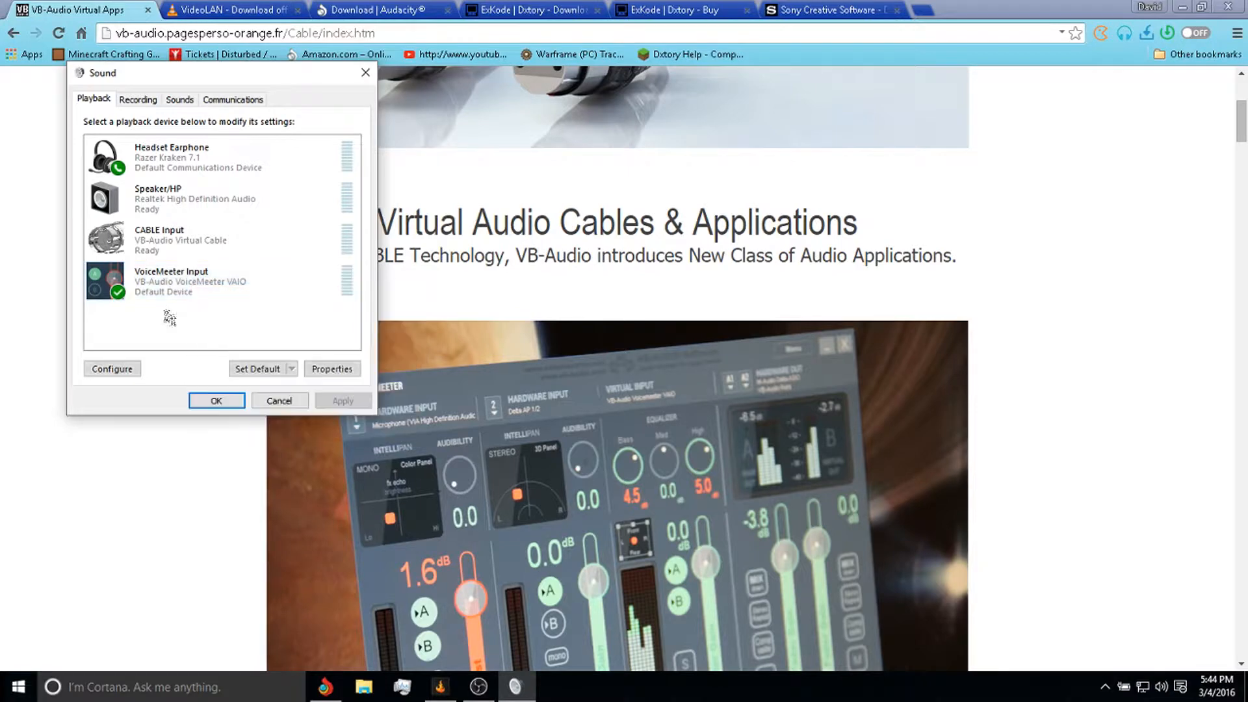
left_click(217, 399)
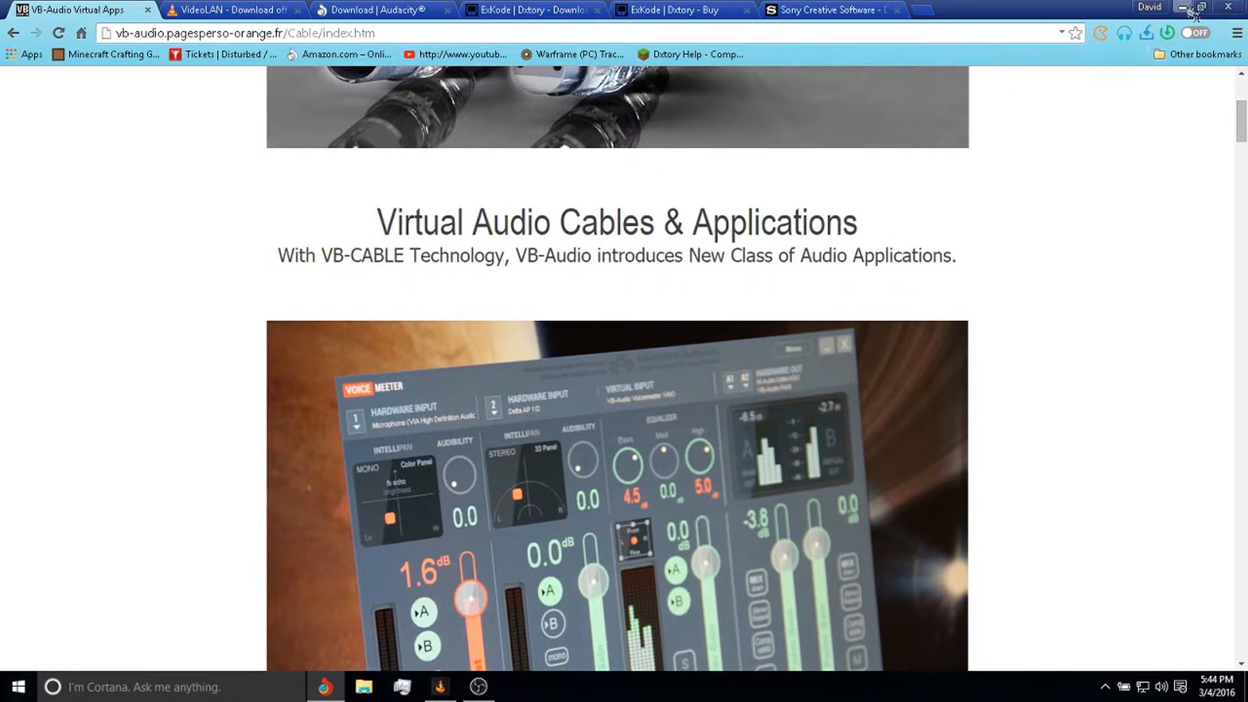
- Minimize the browser, review the CABLE Input and VoiceMeeter Input playback devices again, and close the Sound dialog
left_click(1182, 8)
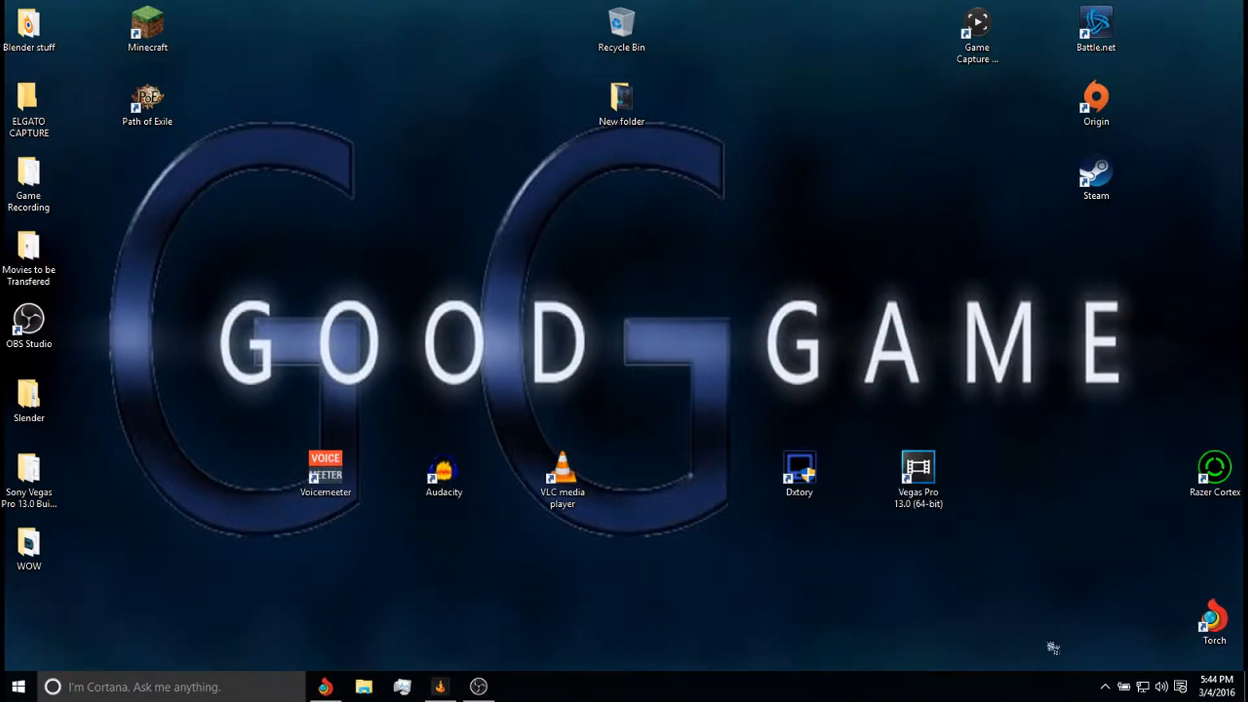
right_click(1163, 687)
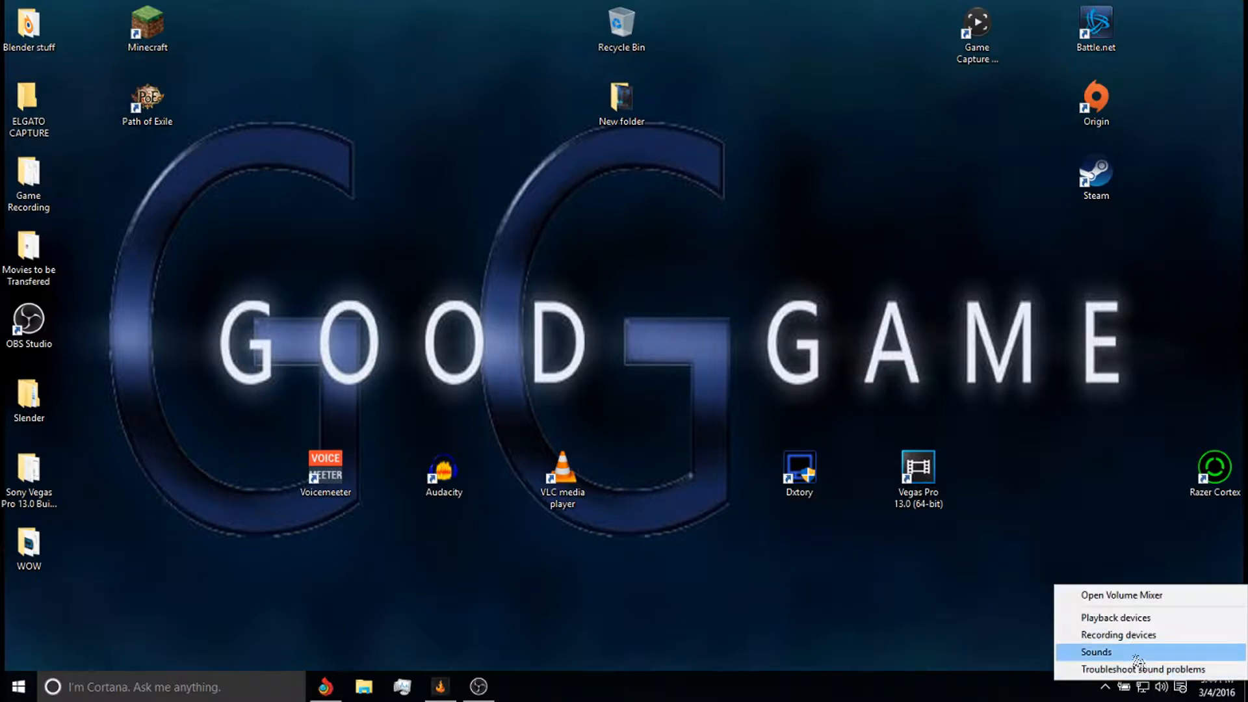
left_click(1108, 618)
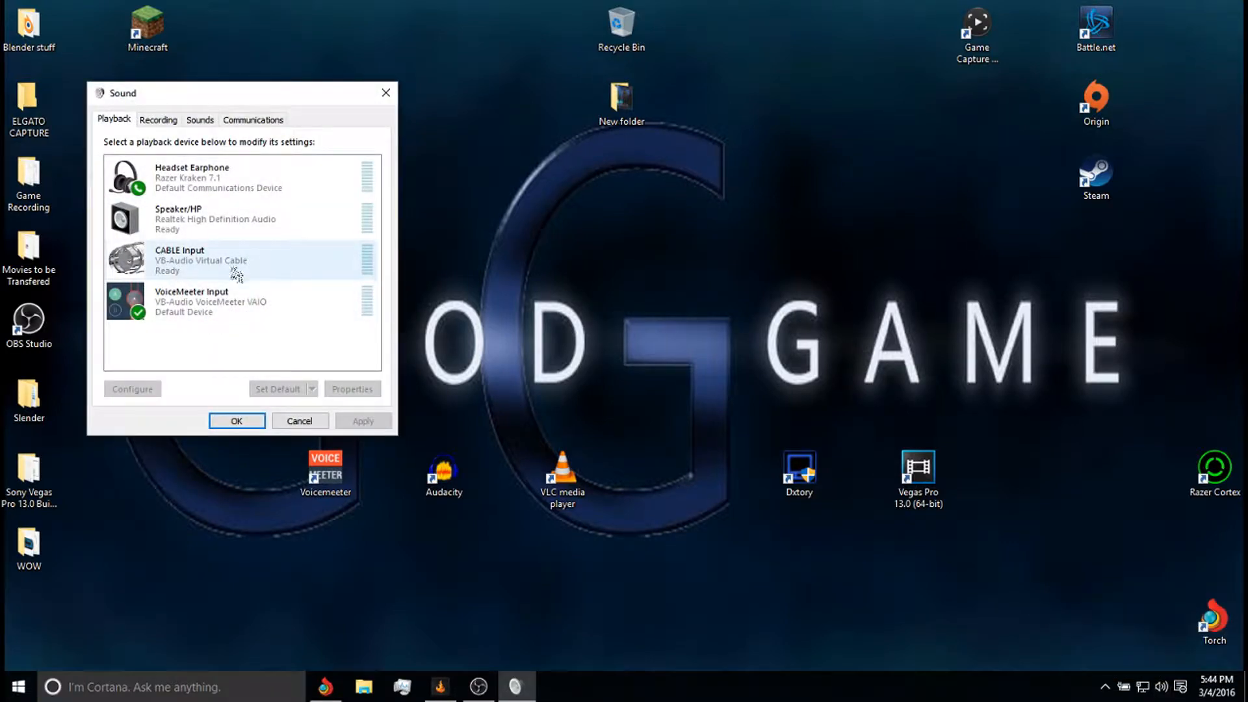
left_click(384, 93)
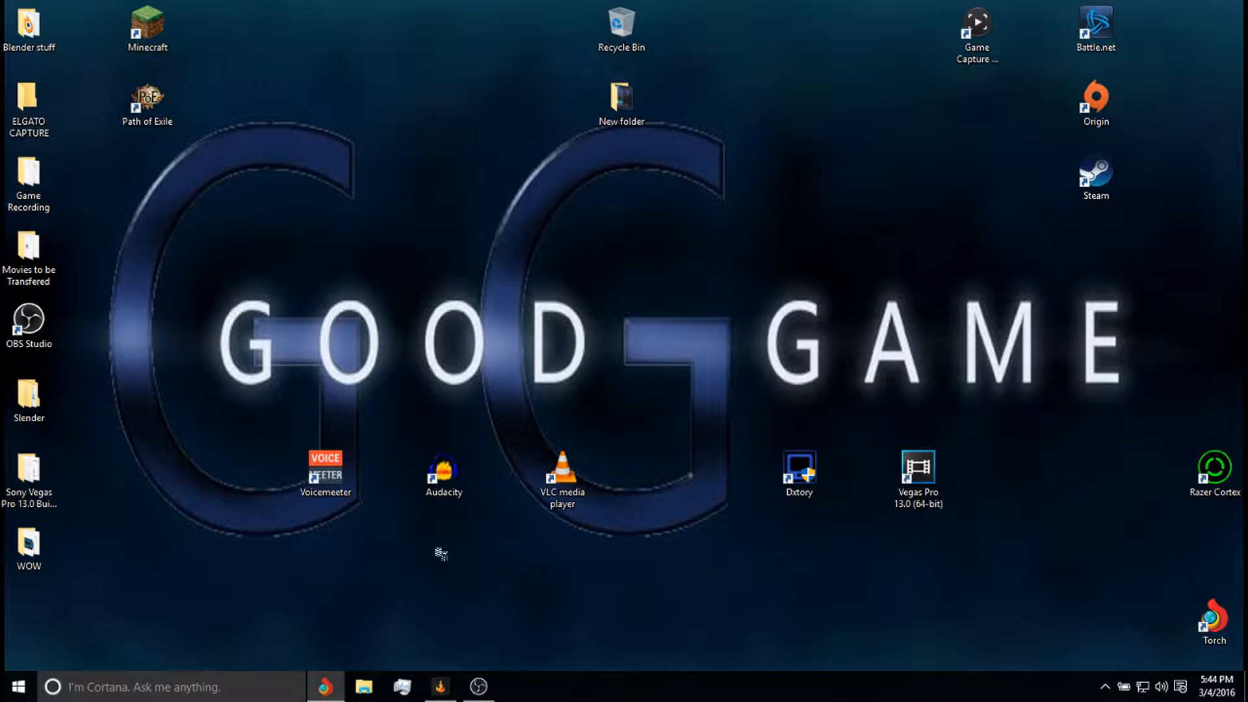
- Launch Voicemeeter from the desktop and set Hardware Input 2 to the MME CABLE Output (VB-Audio Virtual) device
double_click(325, 481)
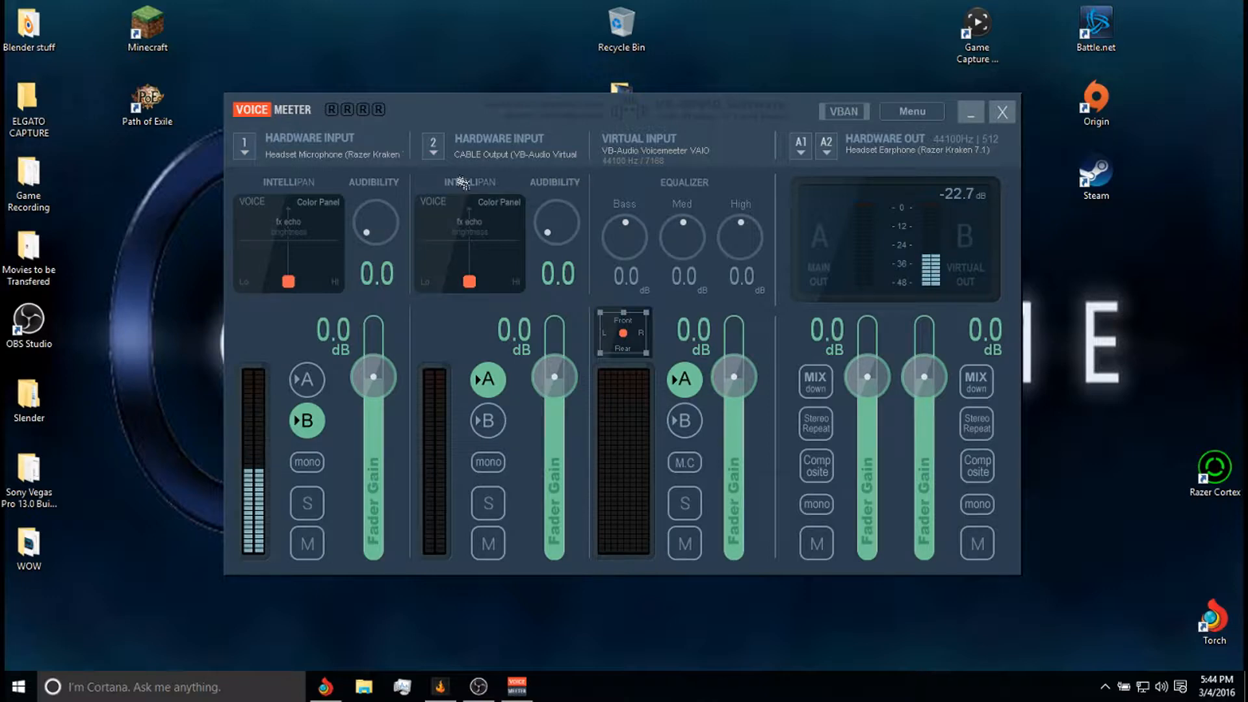
left_click(452, 156)
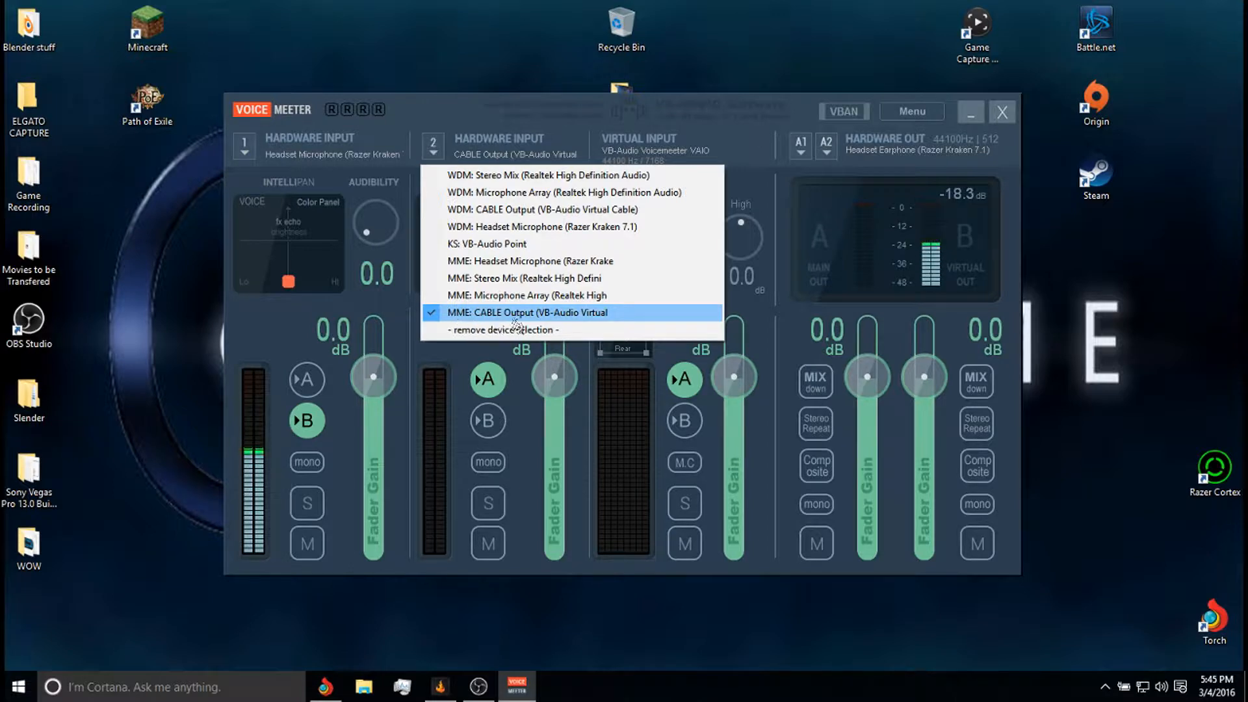
left_click(475, 319)
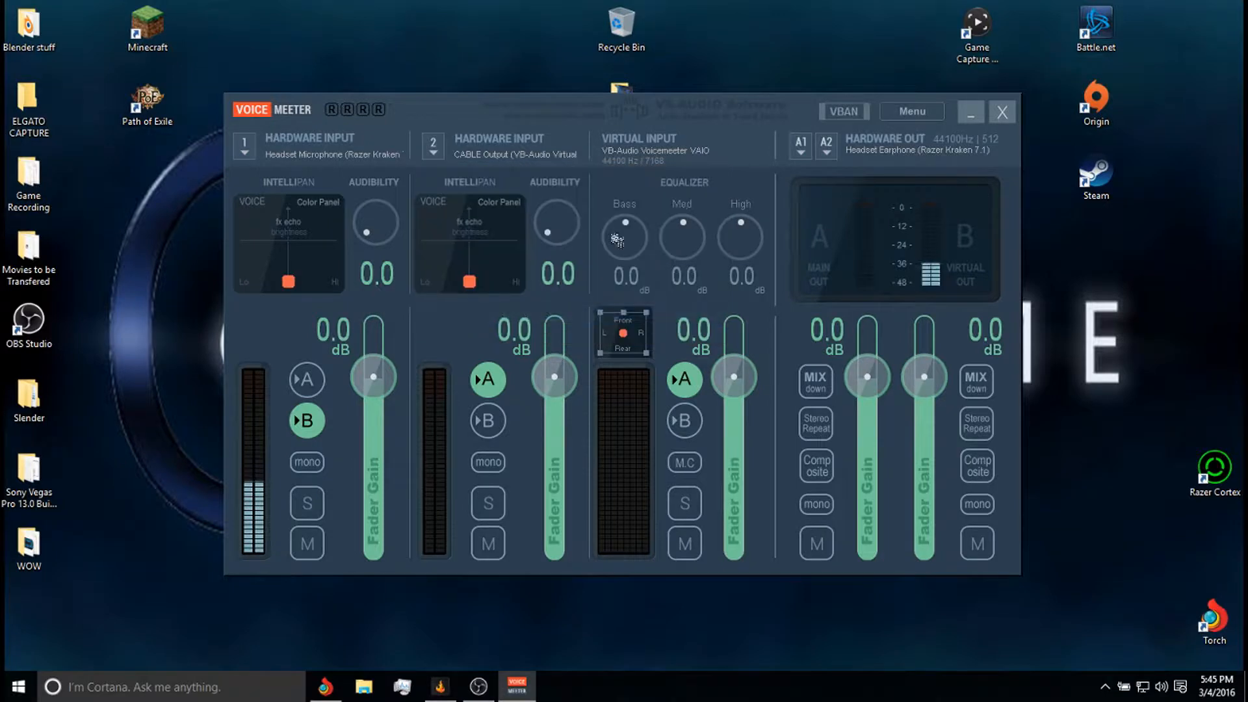
- Set the A1 hardware output to WDM: Headset Earphone (Razer Kraken 7.1) and close the Voicemeeter window
left_click(801, 146)
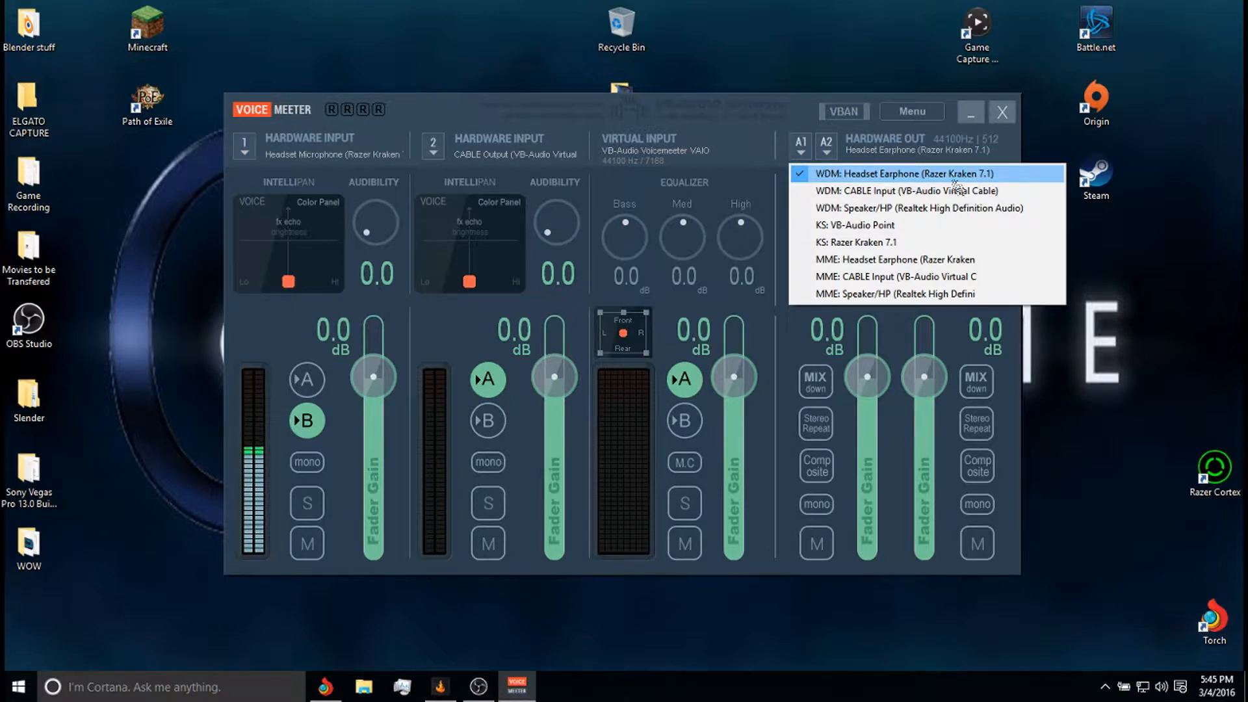
left_click(846, 174)
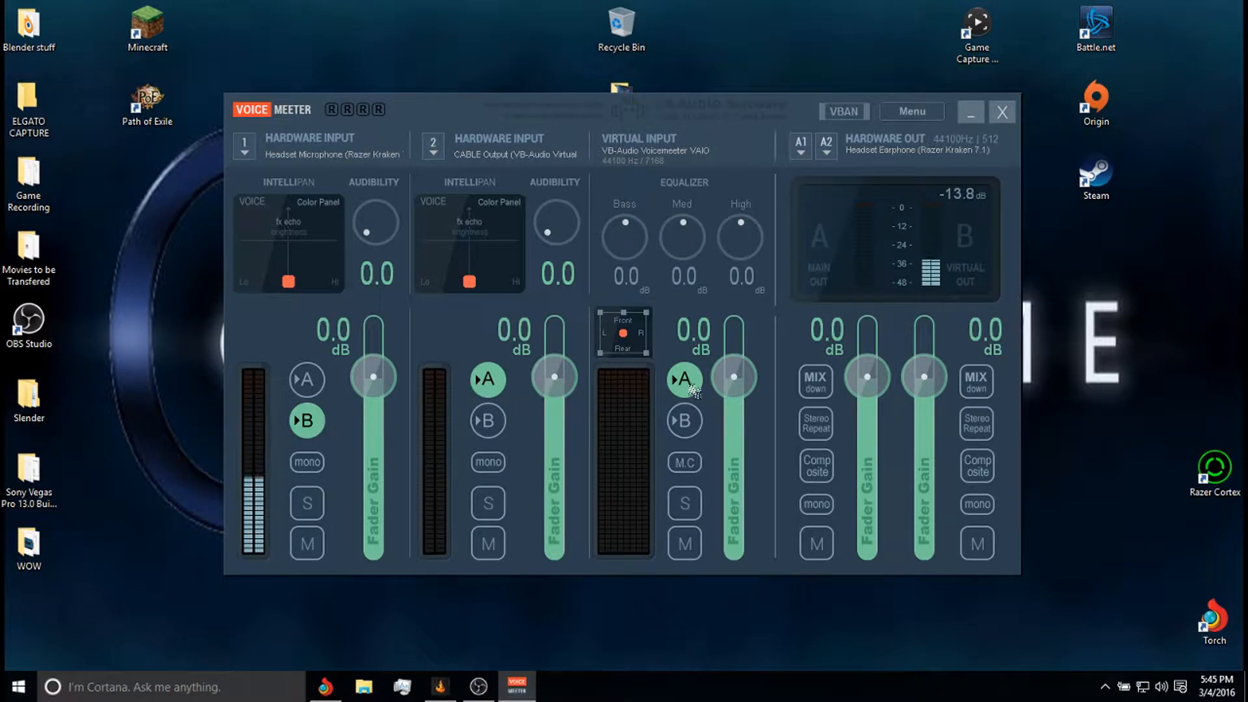
left_click(926, 117)
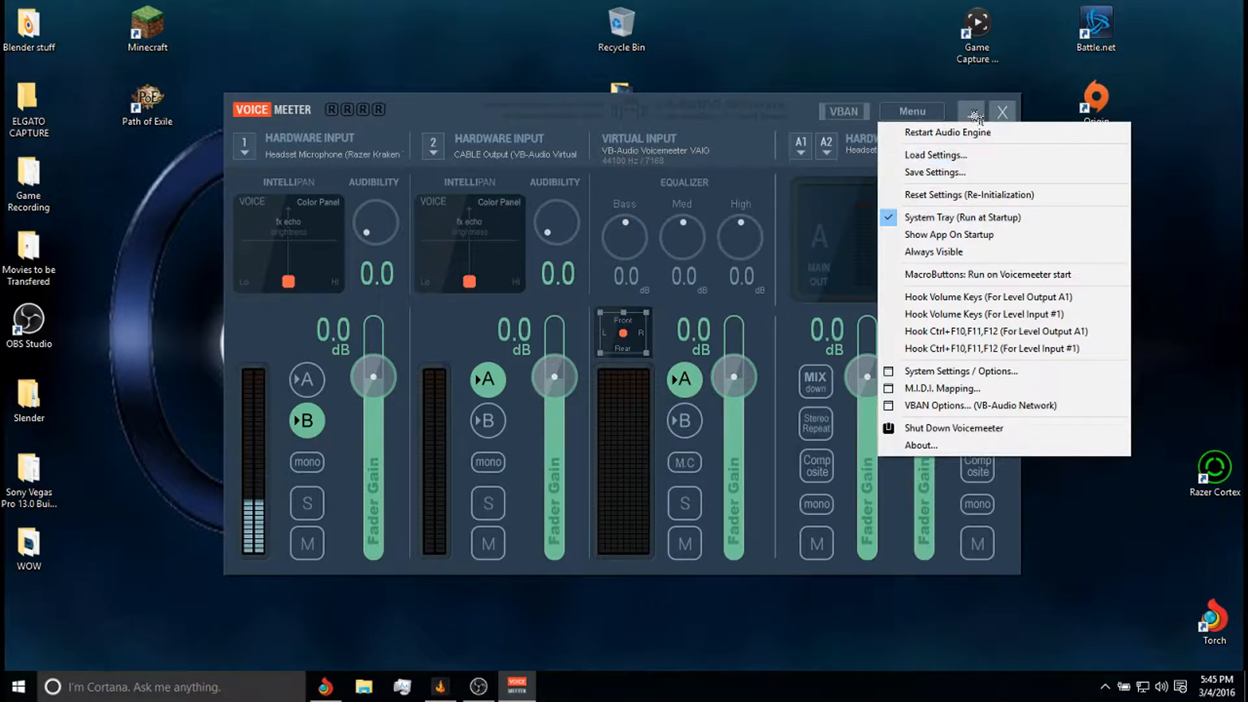
left_click(1001, 111)
left_click(1002, 112)
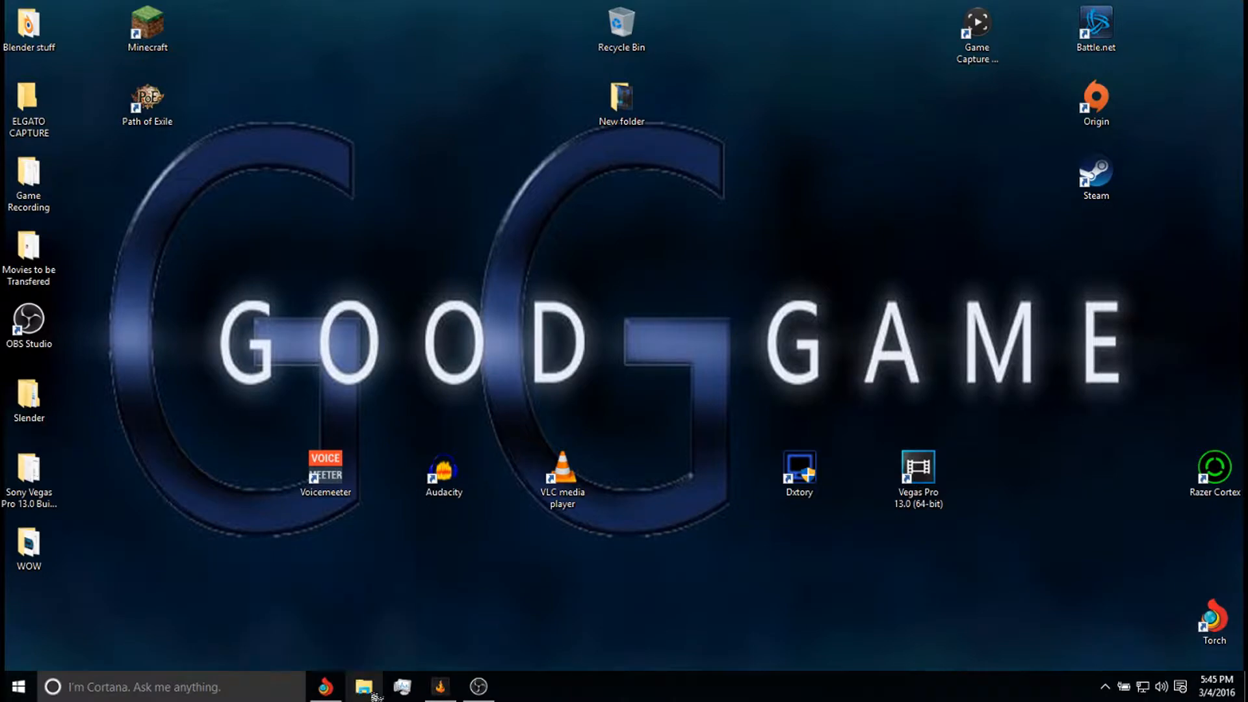
- Switch to the Torch browser, view the Audacity download page, and minimize the browser
left_click(325, 686)
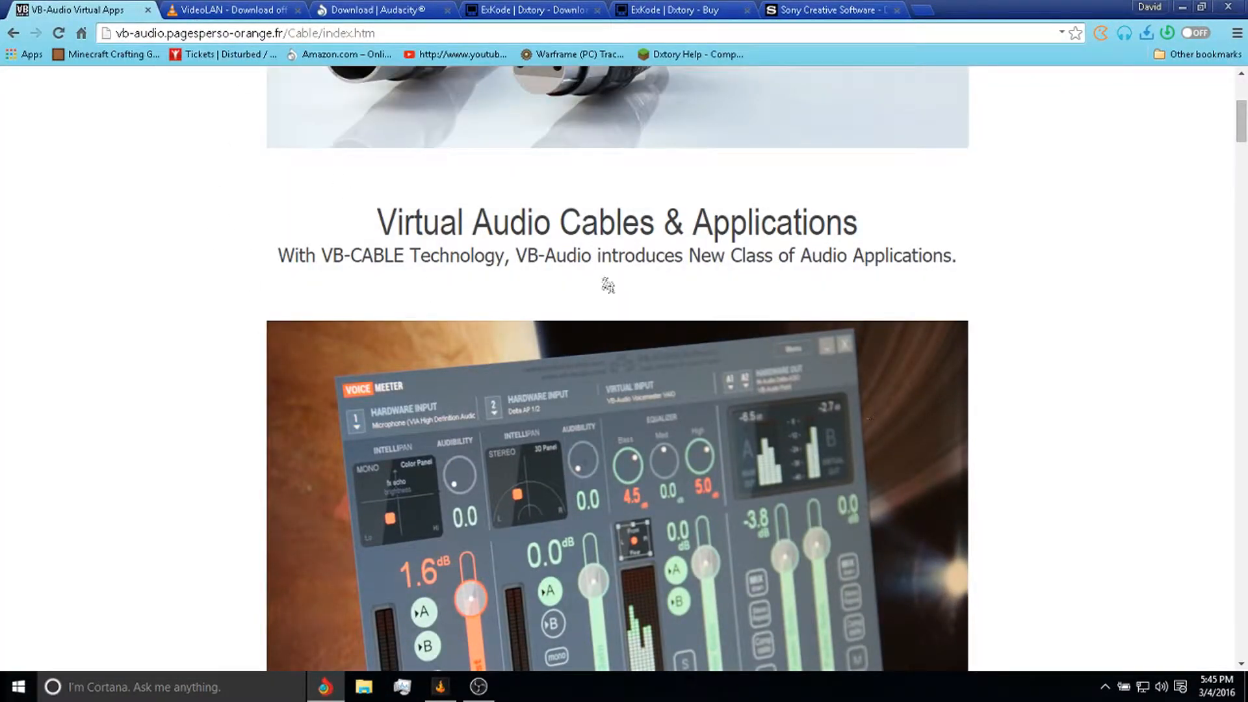
left_click(374, 10)
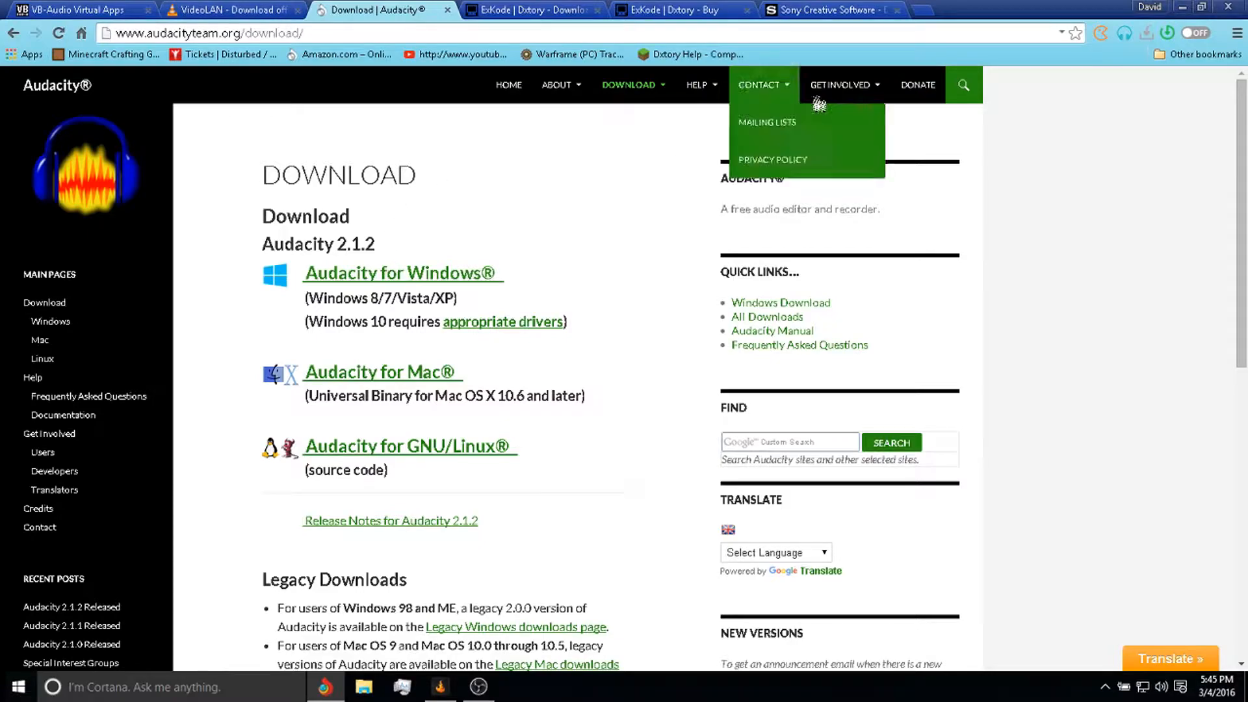
left_click(1183, 7)
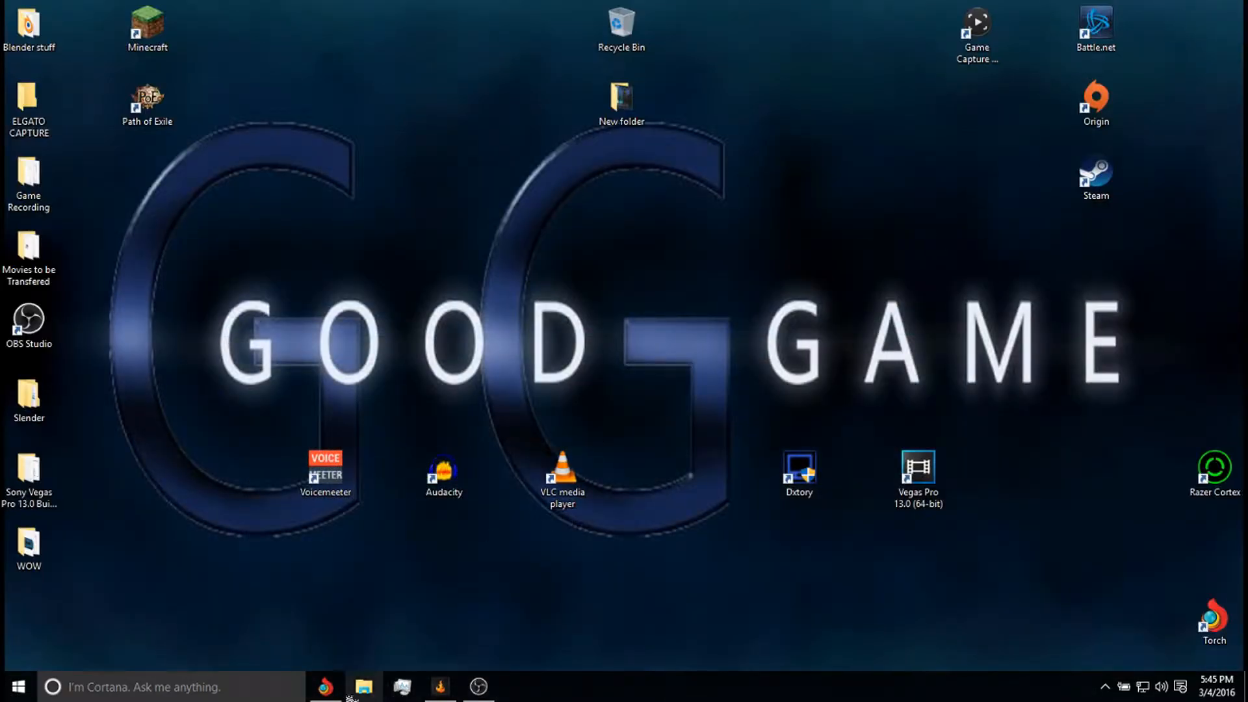
- Restore the Torch browser, view the VideoLAN page for downloading VLC for Windows, and return to the desktop
left_click(325, 687)
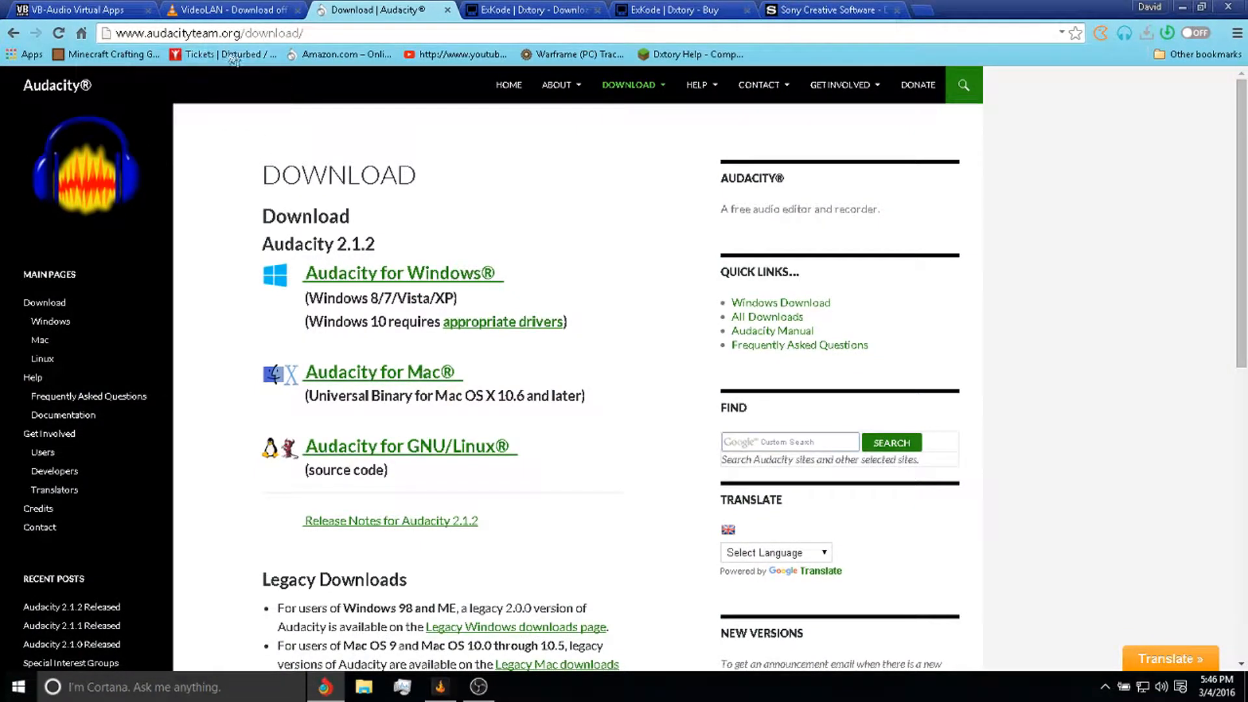
left_click(240, 10)
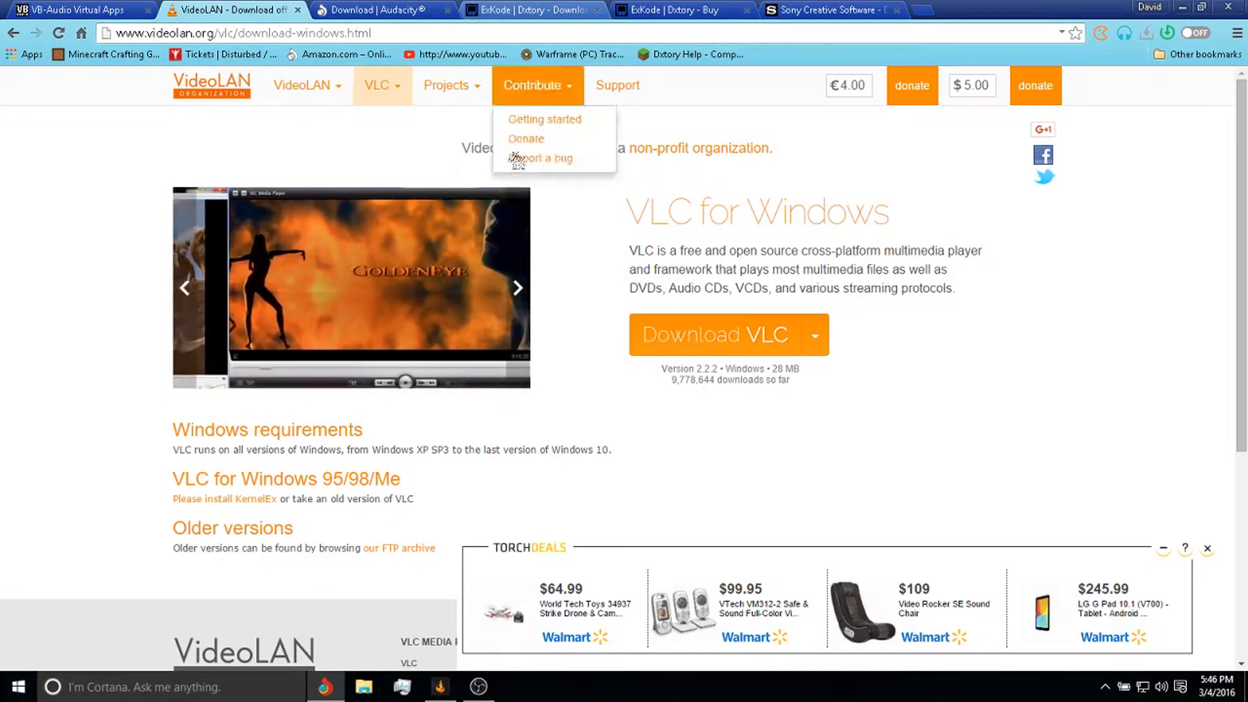
left_click(1182, 7)
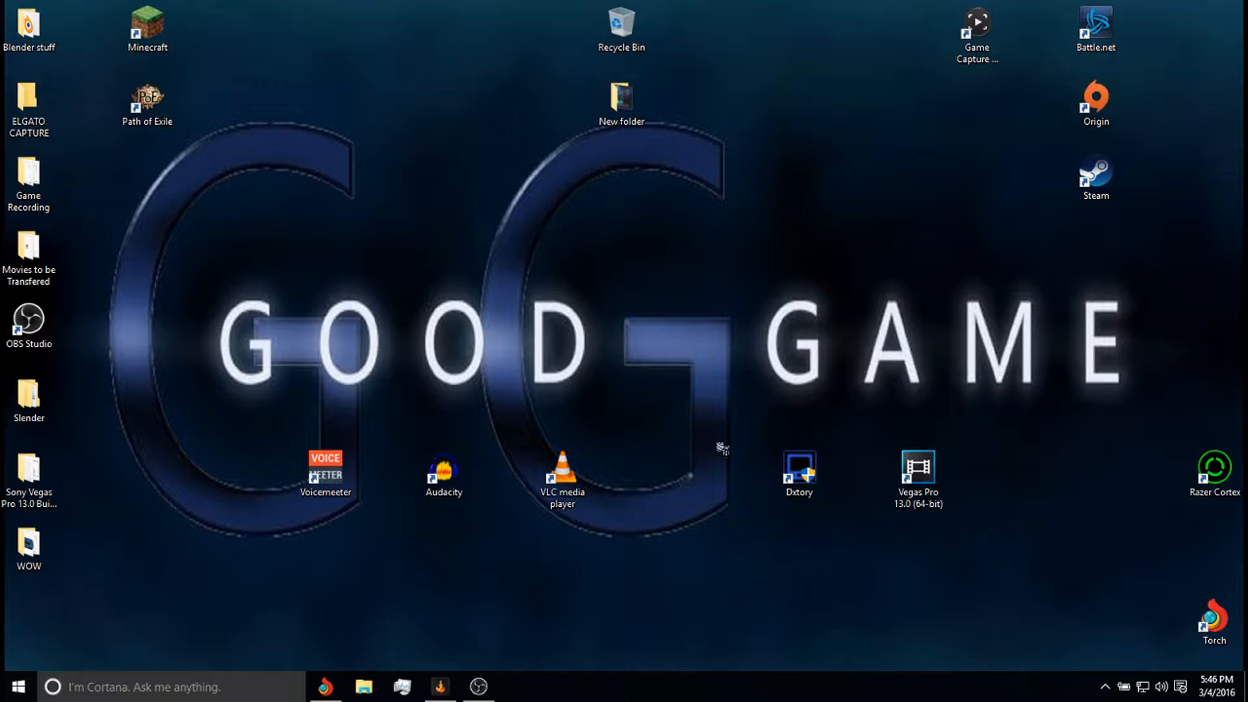
- Move the Dxtory shortcut to the middle of the desktop and open the ExKode Dxtory downloads page in the Torch browser
left_click_drag(792, 463, 672, 301)
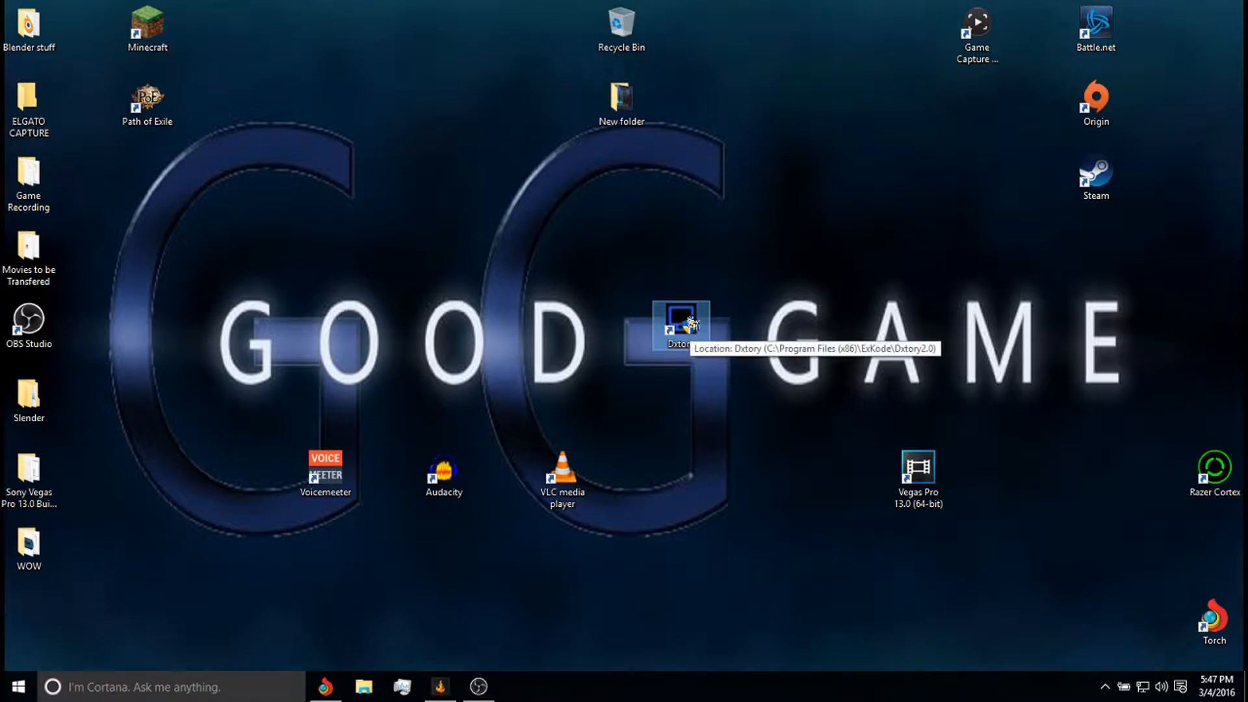
left_click(325, 686)
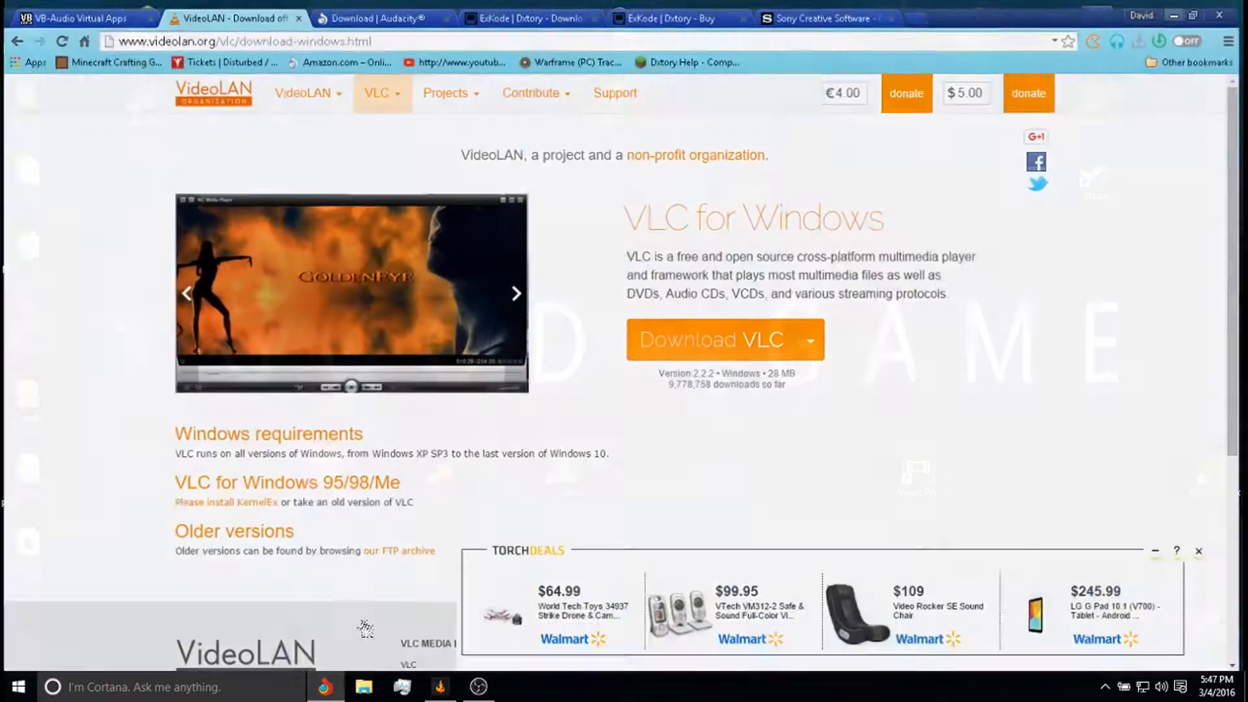
mouse_move(512, 82)
left_click(539, 12)
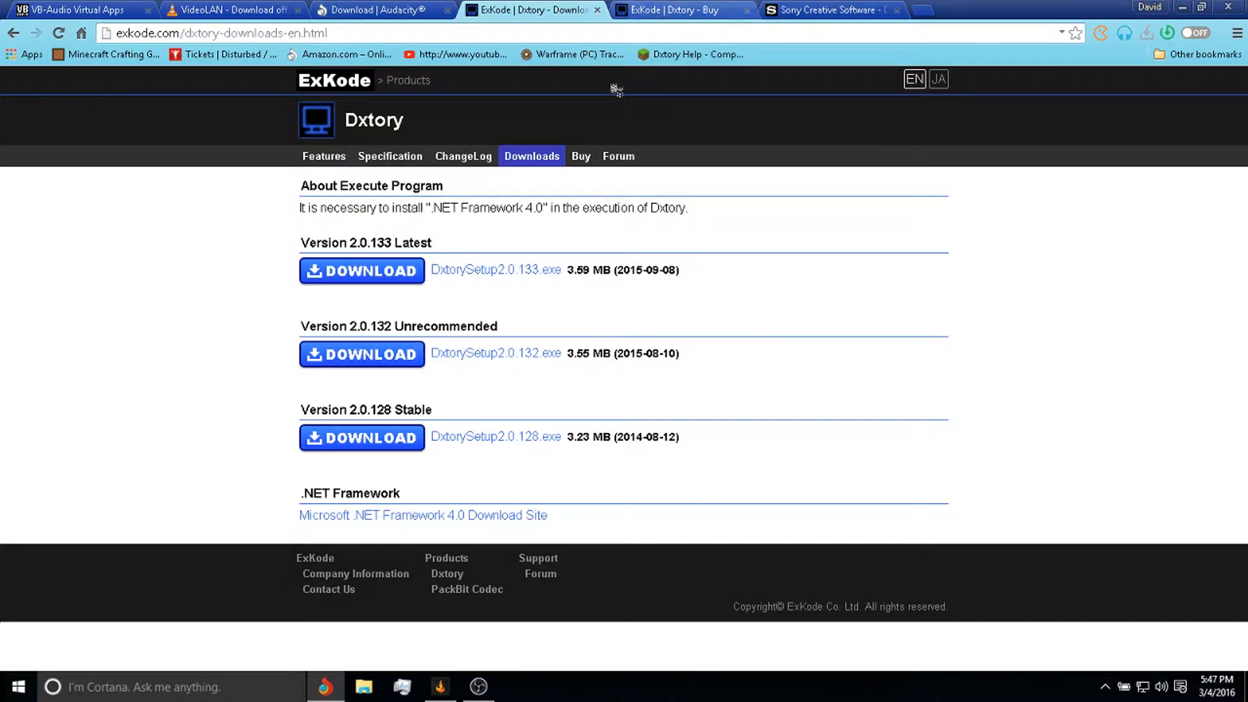
- View the Dxtory purchase page and the Sony Vegas Pro download page in the browser, and return to the desktop
left_click(689, 19)
left_click(806, 13)
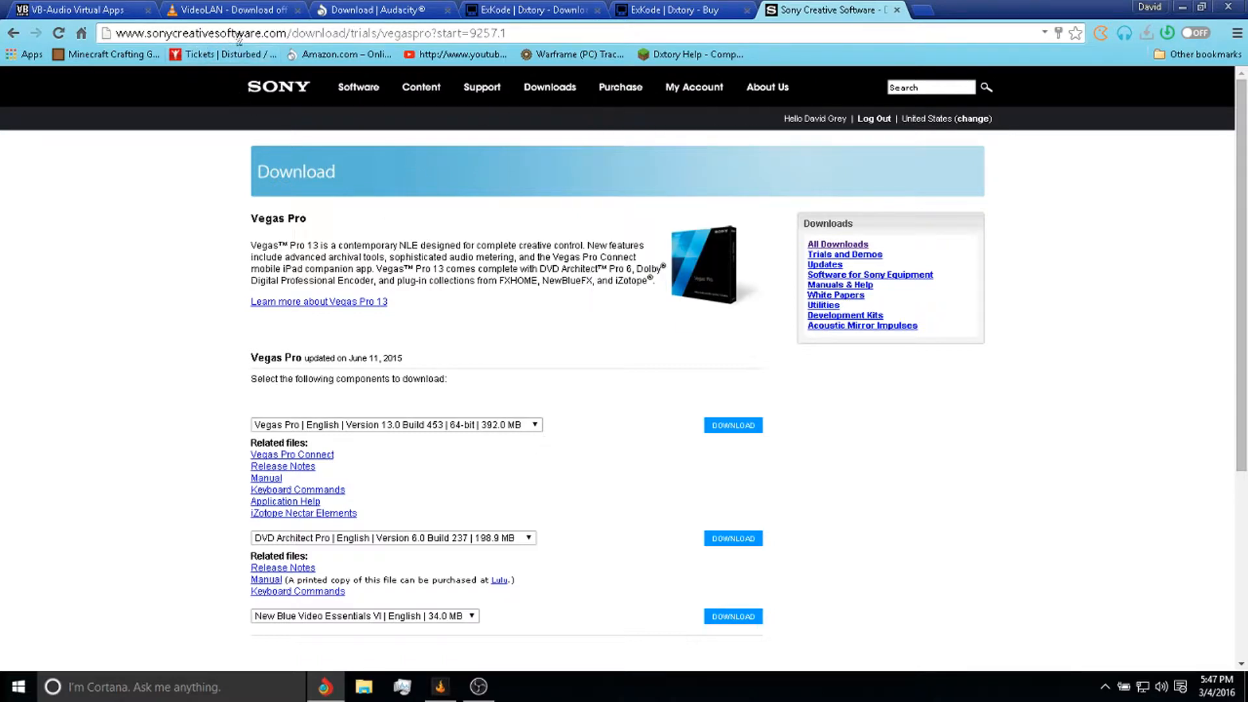
left_click(693, 18)
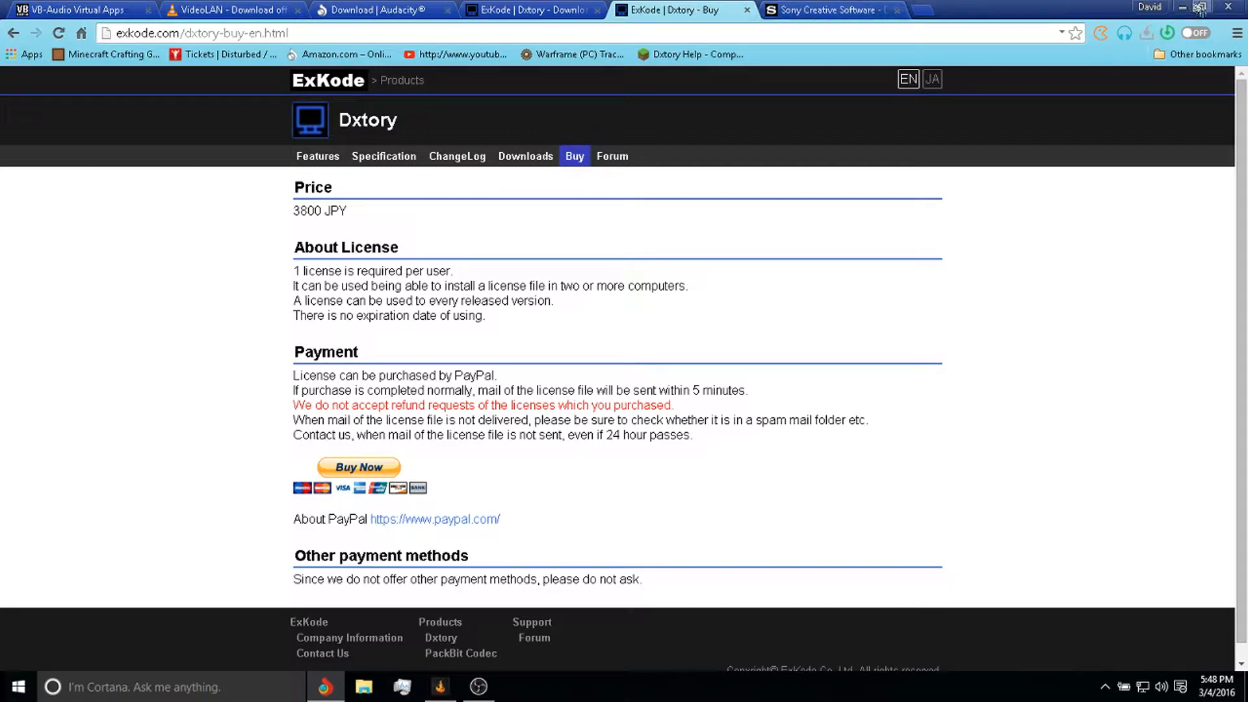
left_click(1182, 7)
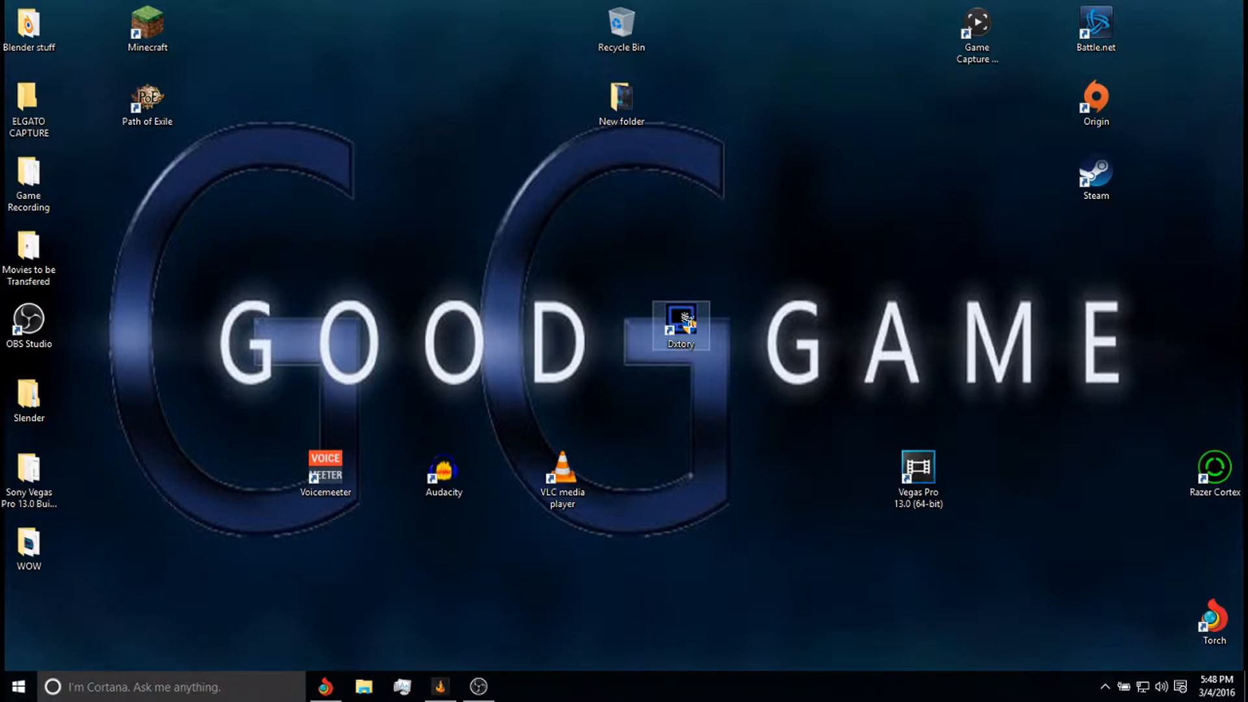
- Launch Dxtory, look at the target information, and confirm FFBC00 as the recording status color in the overlay settings
double_click(683, 319)
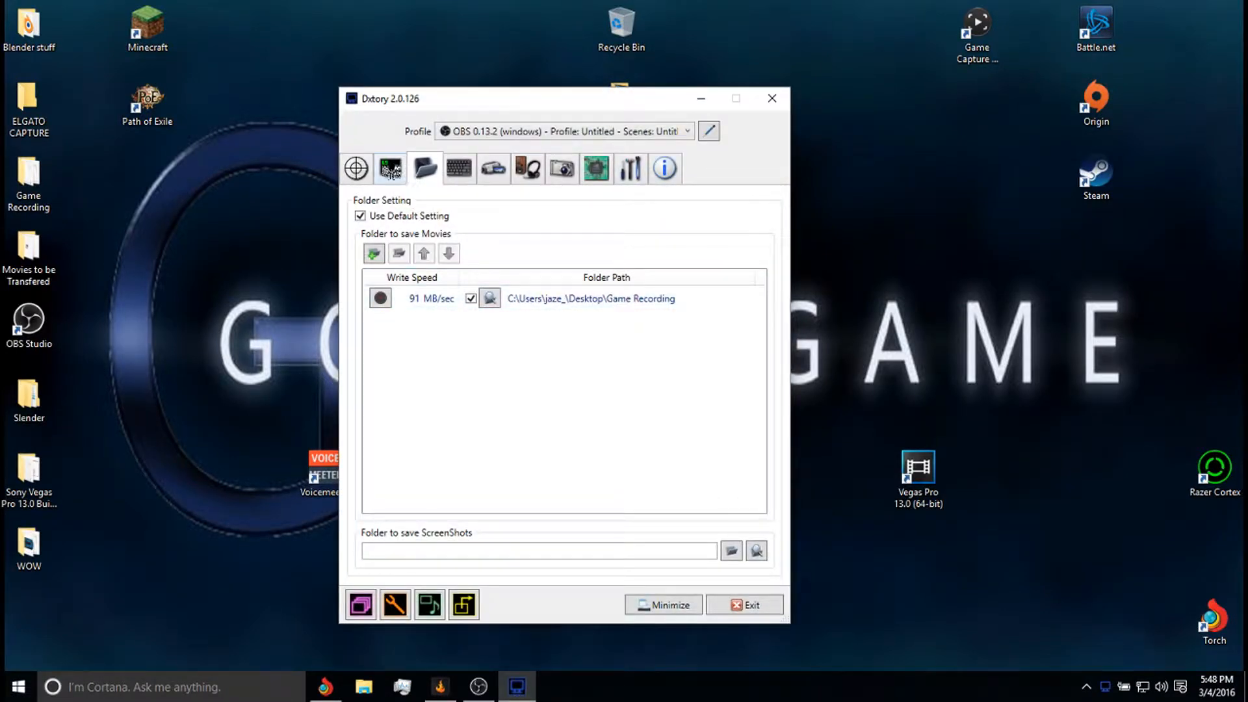
left_click(356, 172)
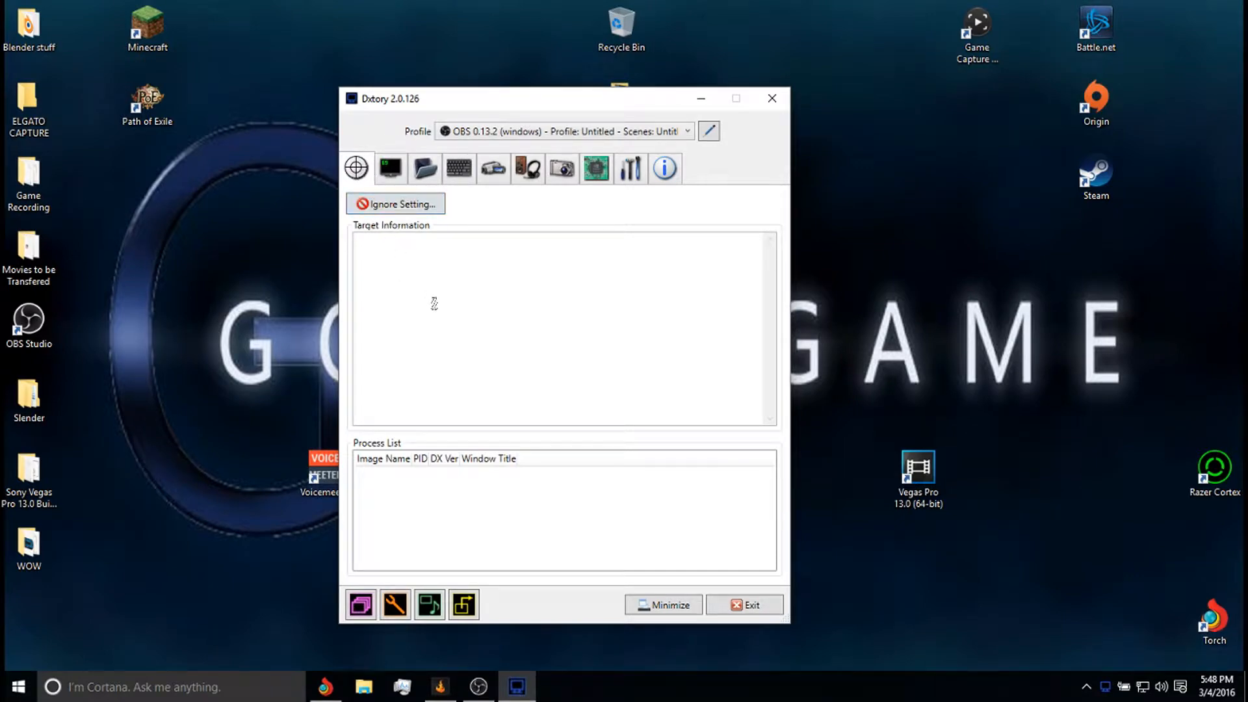
left_click(390, 168)
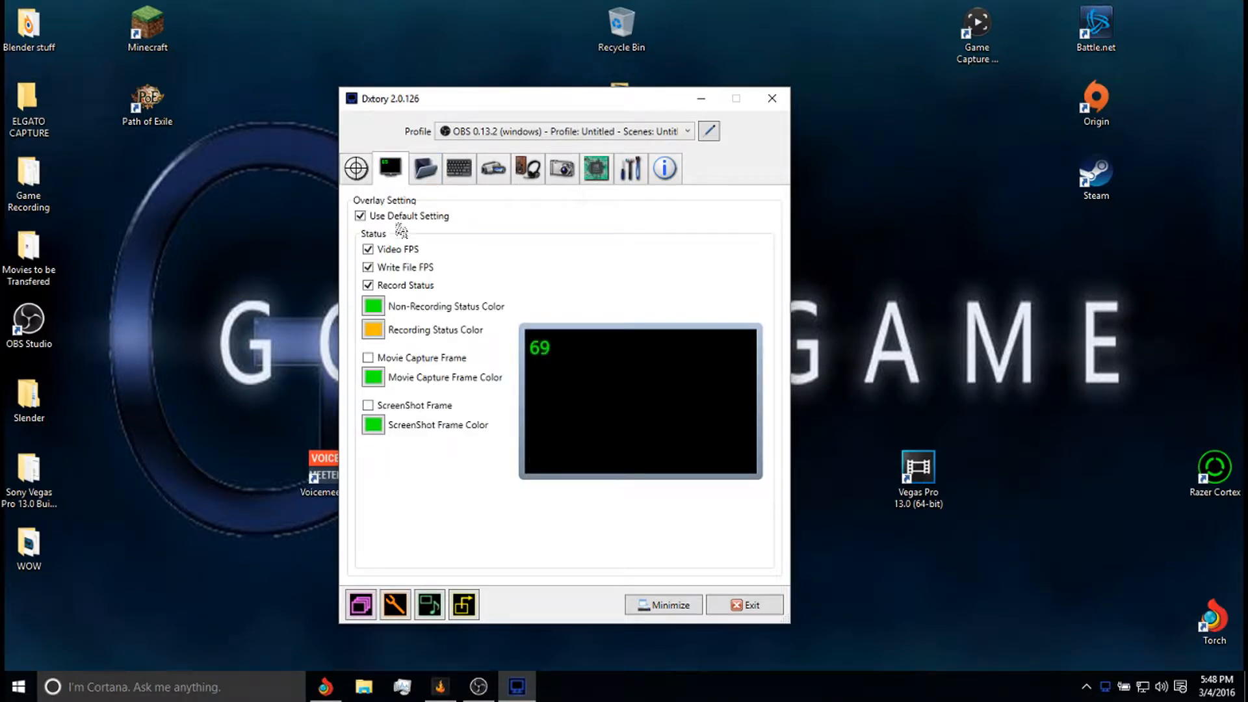
left_click(373, 330)
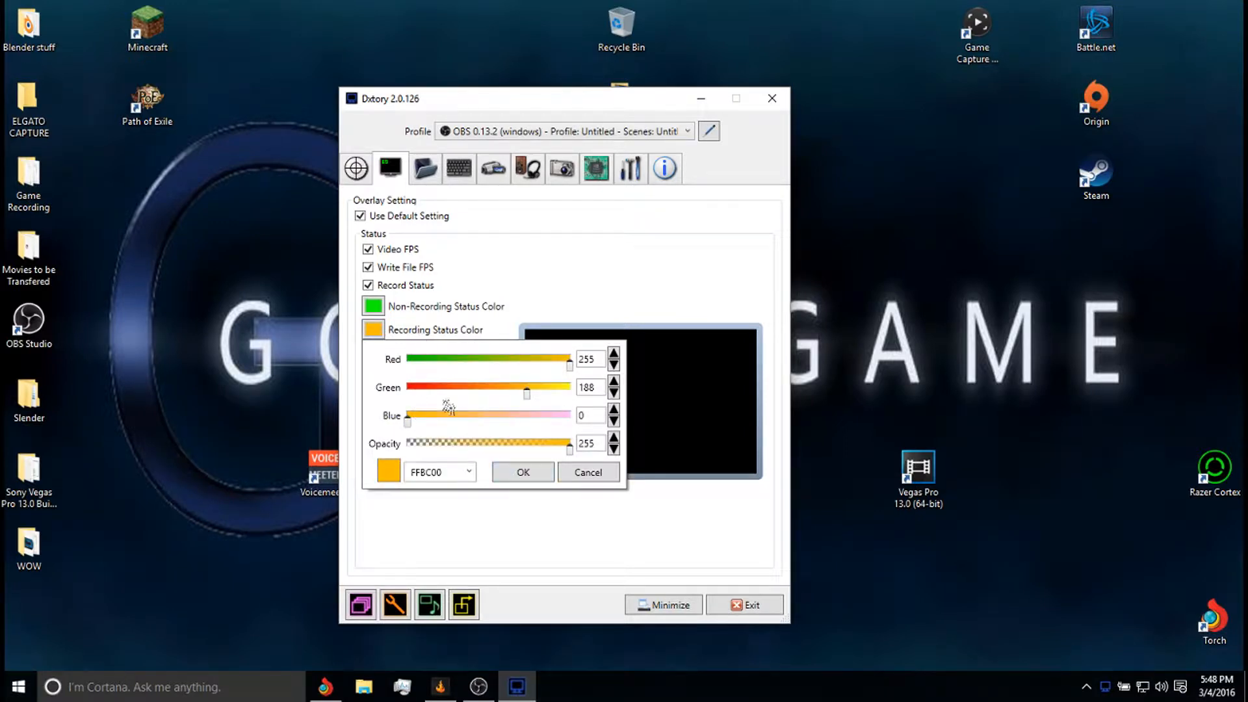
left_click(522, 472)
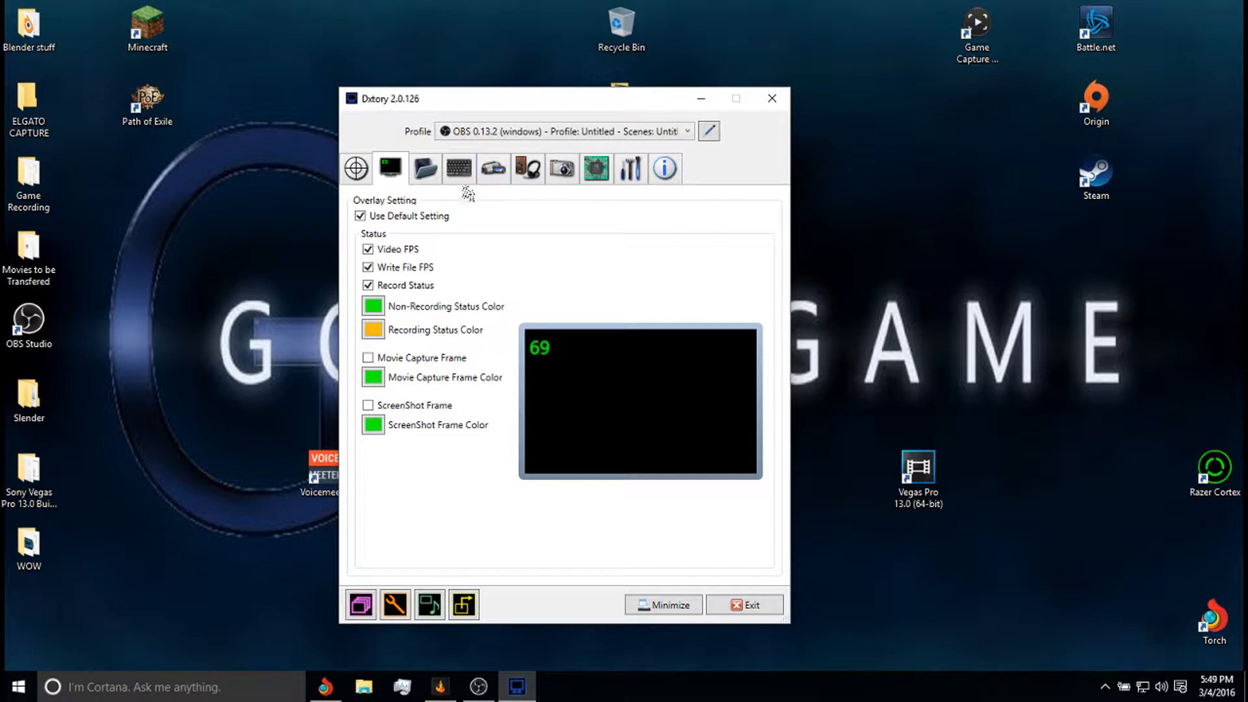
- Open the Dxtory folder settings, create a new folder on the desktop, and delete it again
left_click(425, 172)
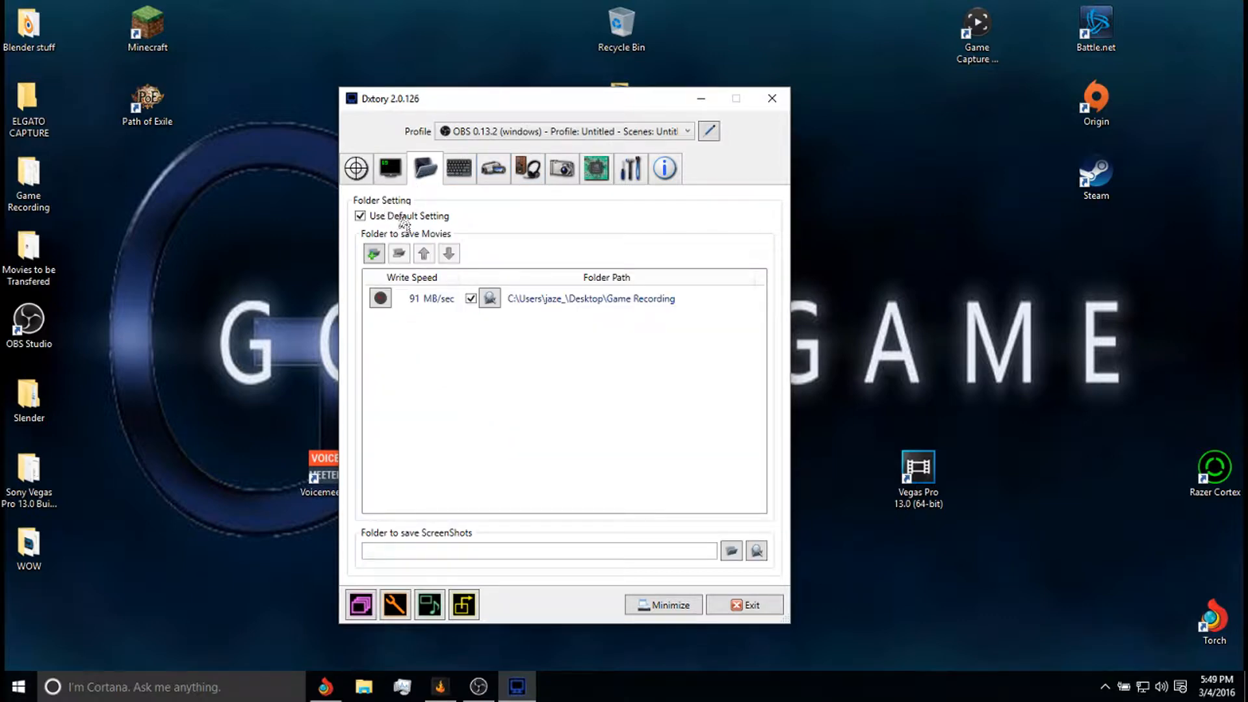
right_click(224, 168)
mouse_move(273, 318)
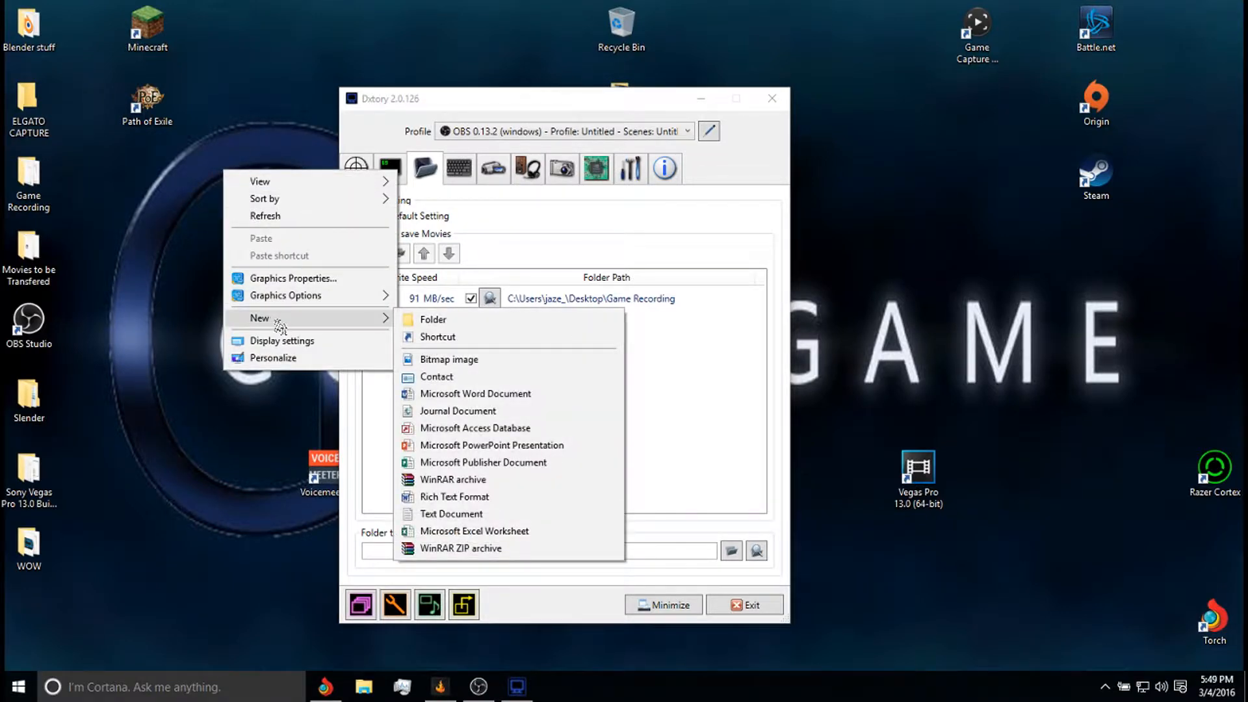
left_click(430, 322)
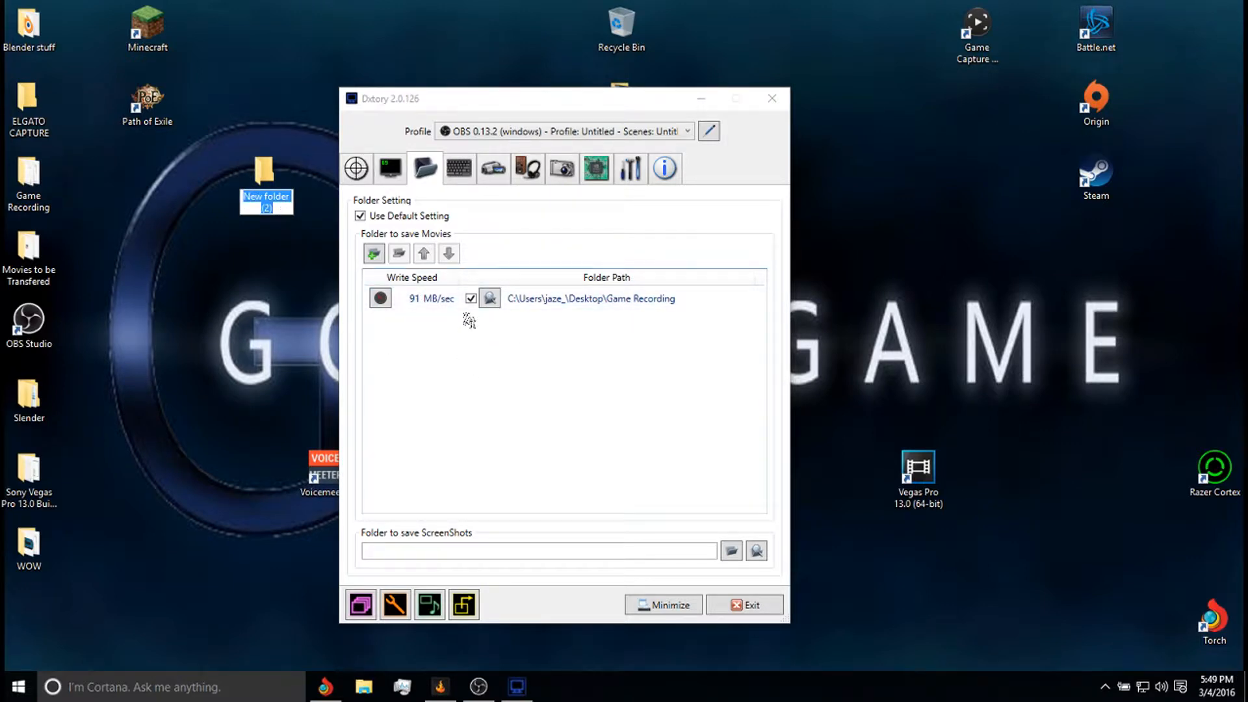
right_click(249, 186)
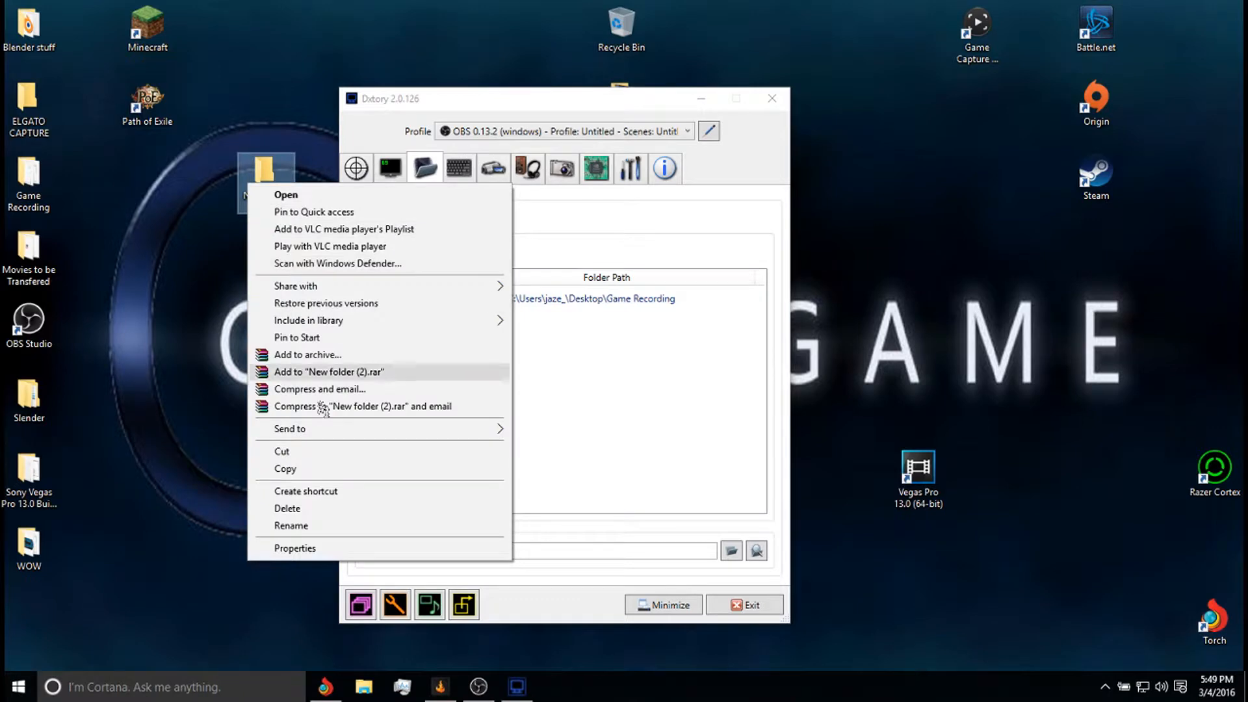
left_click(305, 508)
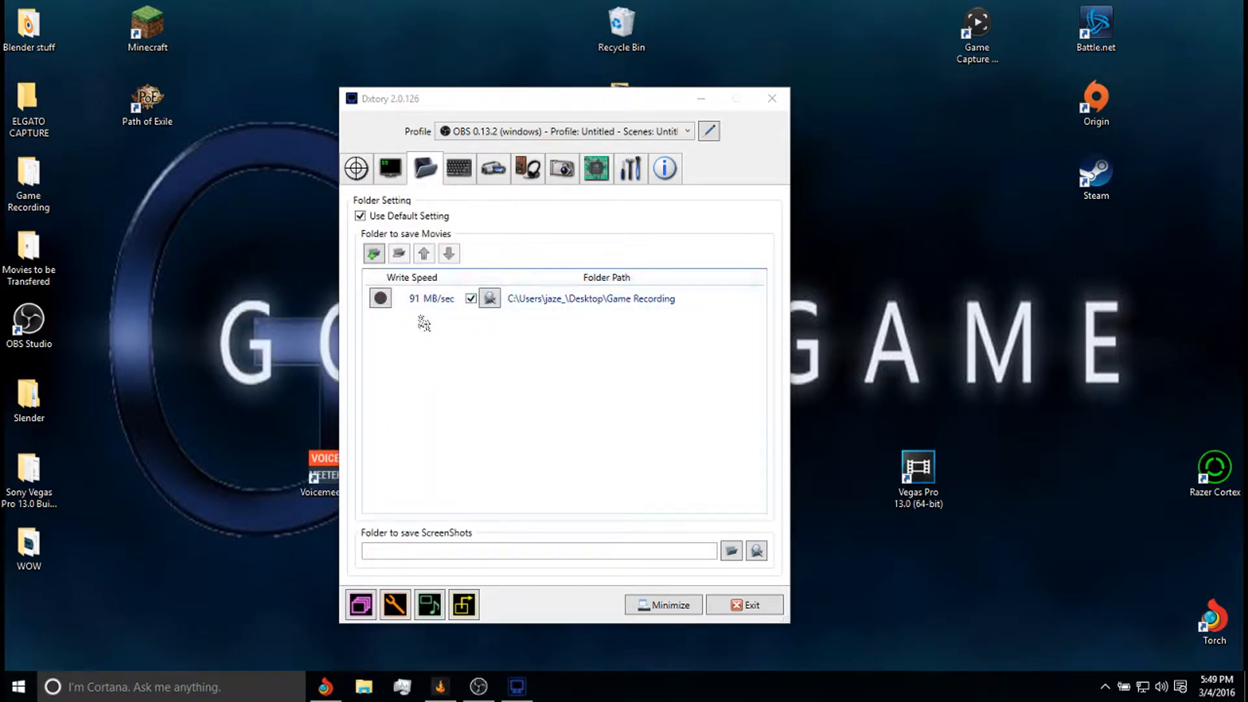
- Try to add This PC as another folder for saving movies
right_click(396, 332)
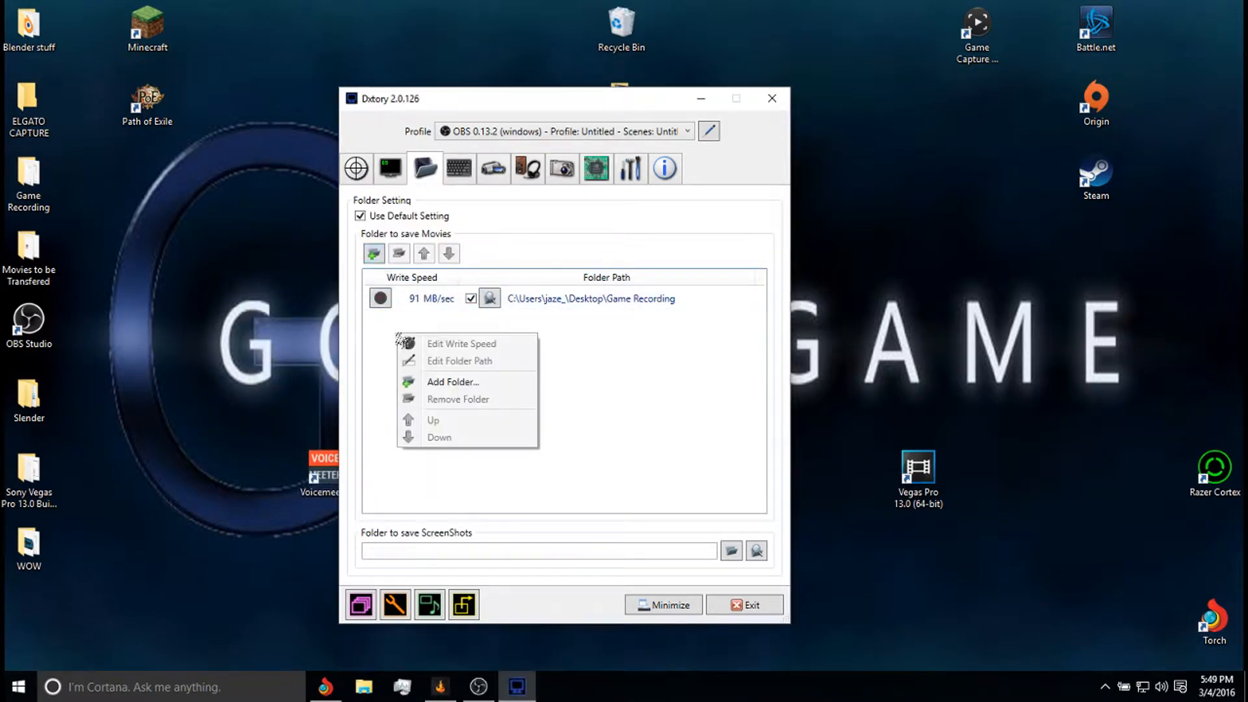
left_click(431, 382)
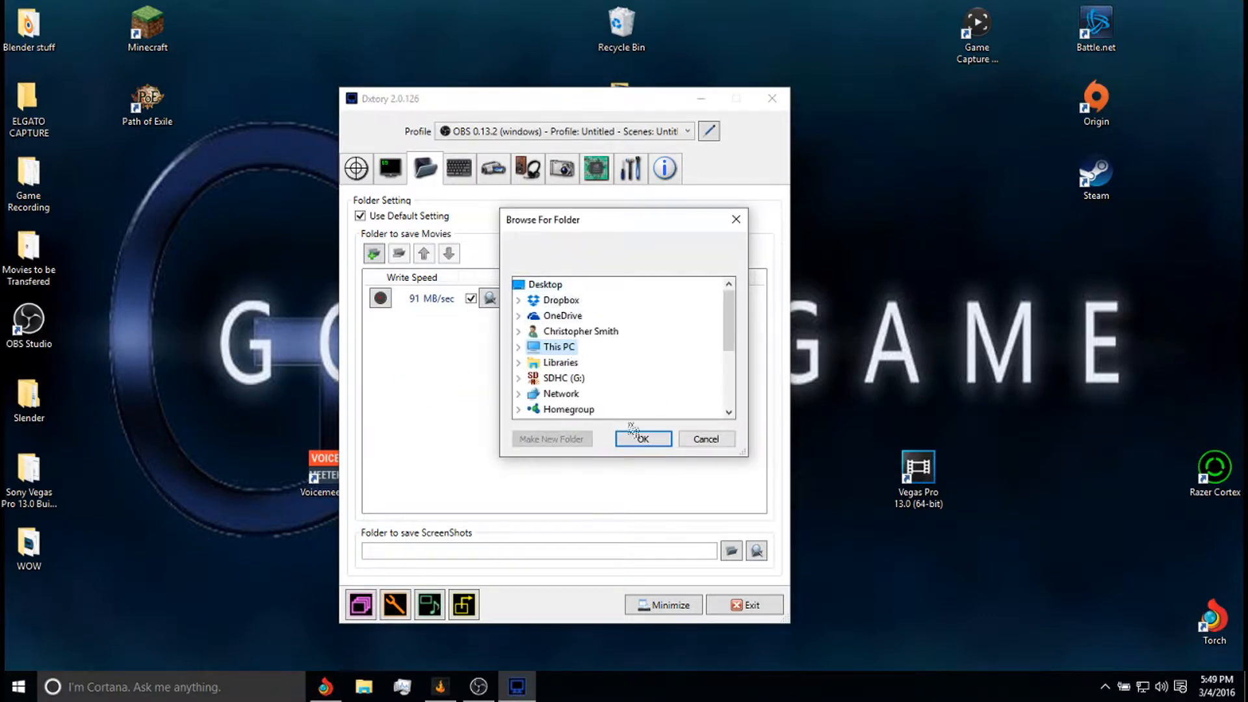
left_click(646, 442)
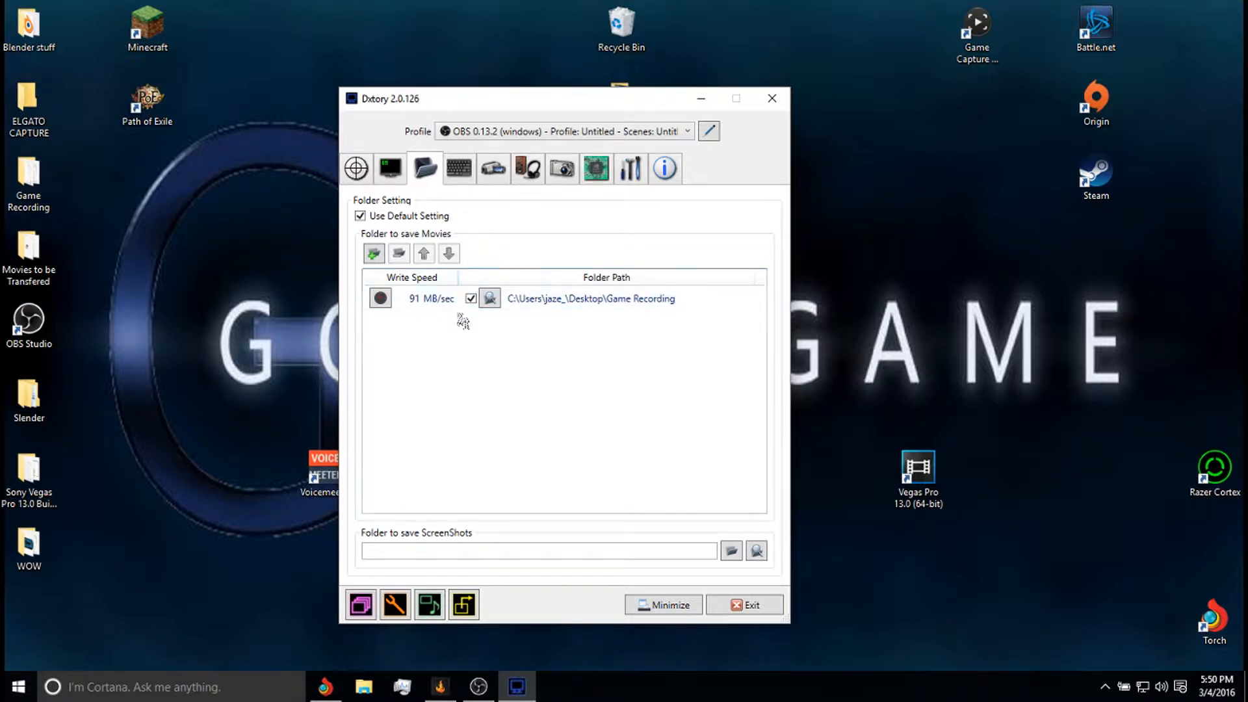
- Run the write speed benchmark for the Game Recording folder with a 1000 MB write size, stop it, and discard the result
left_click(381, 298)
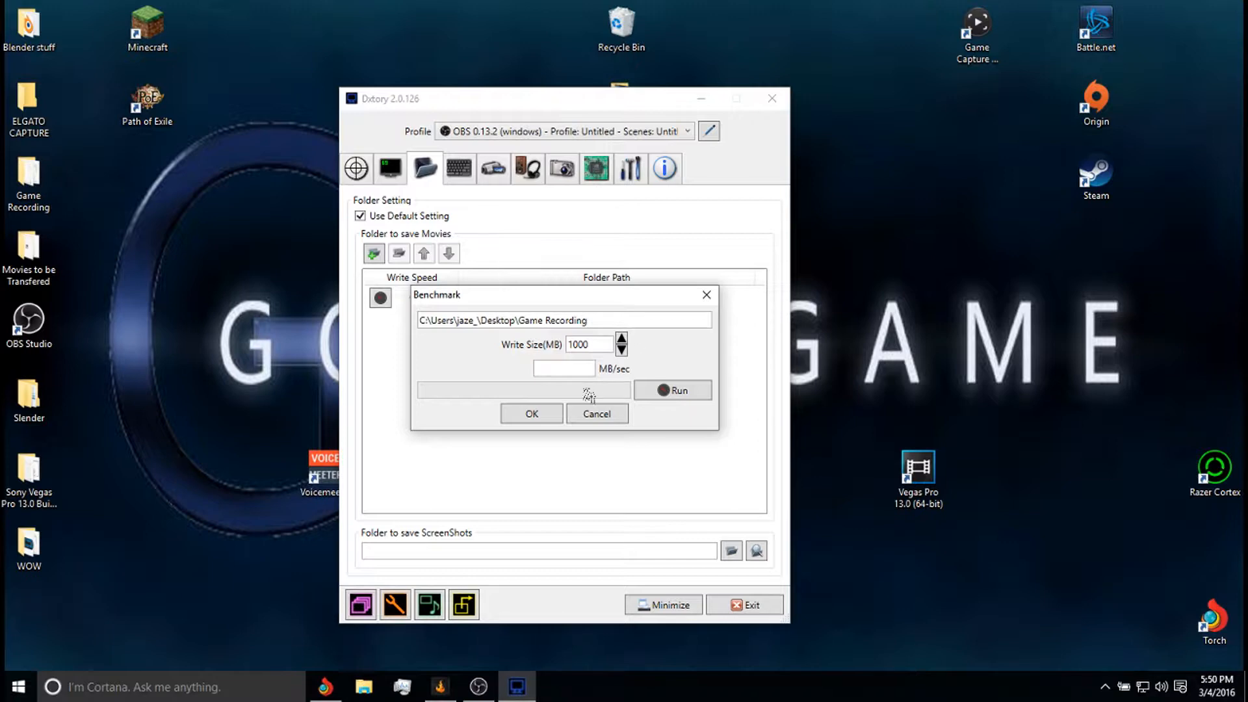
left_click(665, 390)
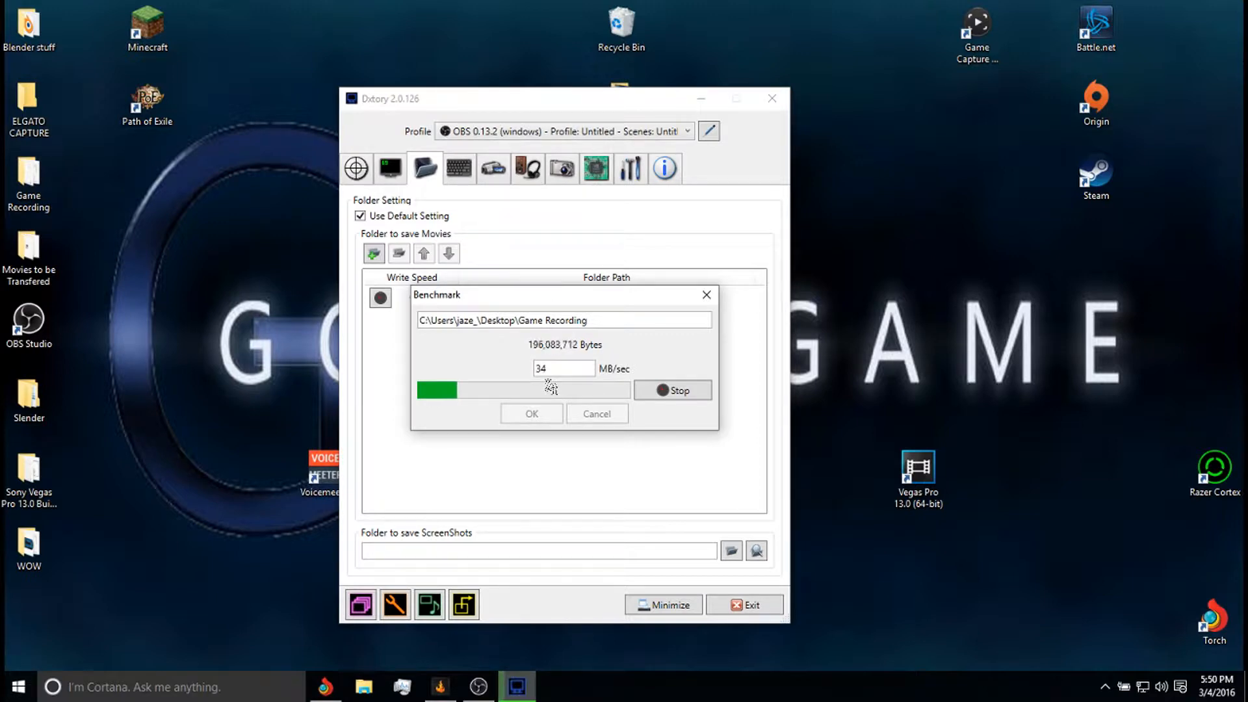
left_click(673, 390)
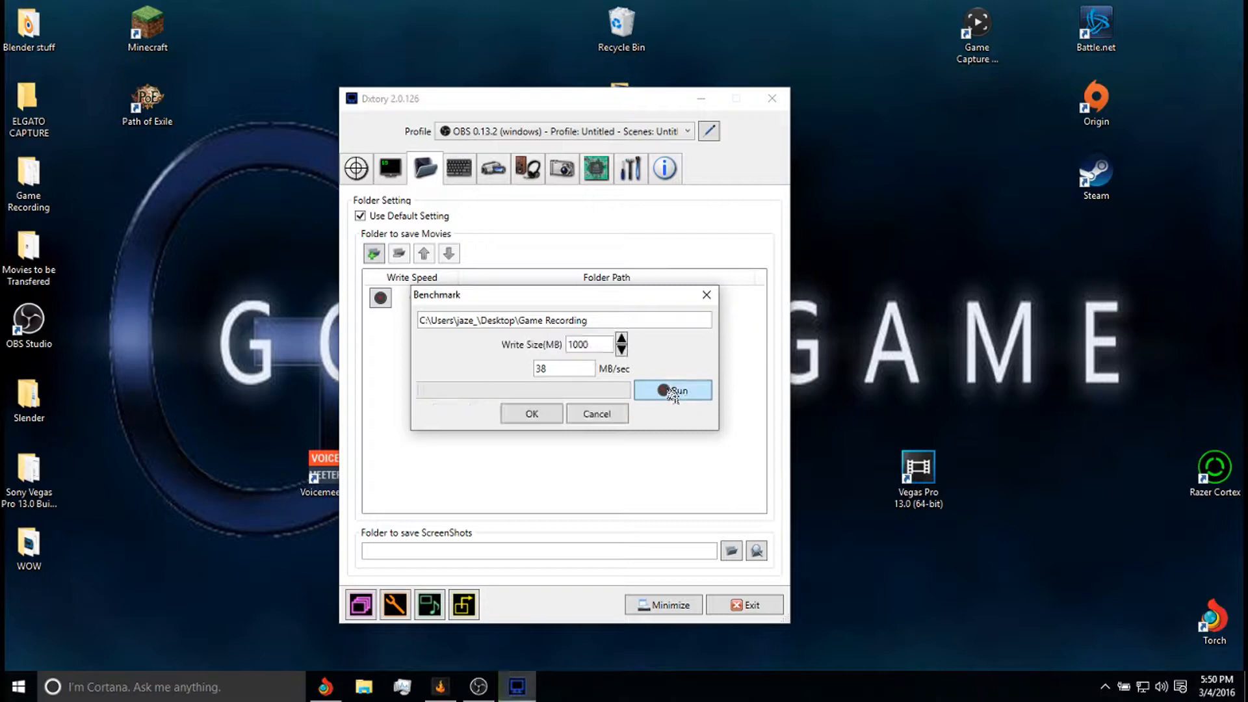
left_click(596, 414)
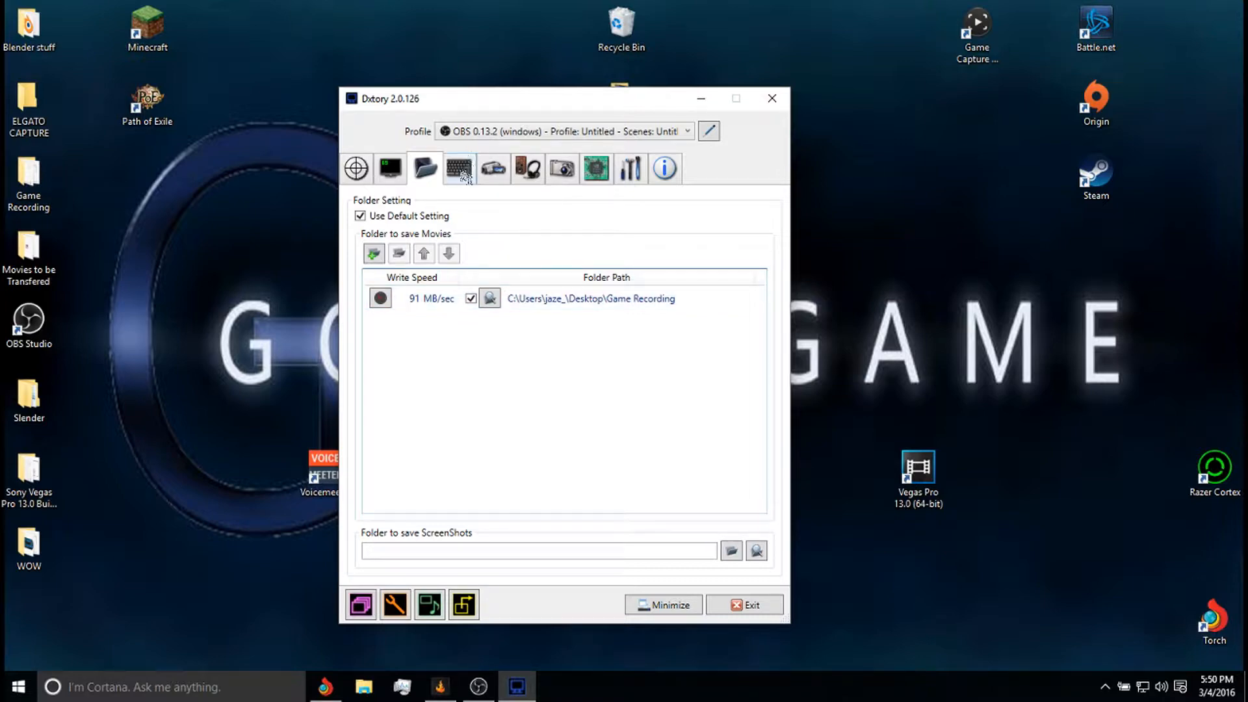
- Review the hotkey settings, and choose the Lagarith Lossless Codec for movies with YV12 mode and multithreading
left_click(458, 173)
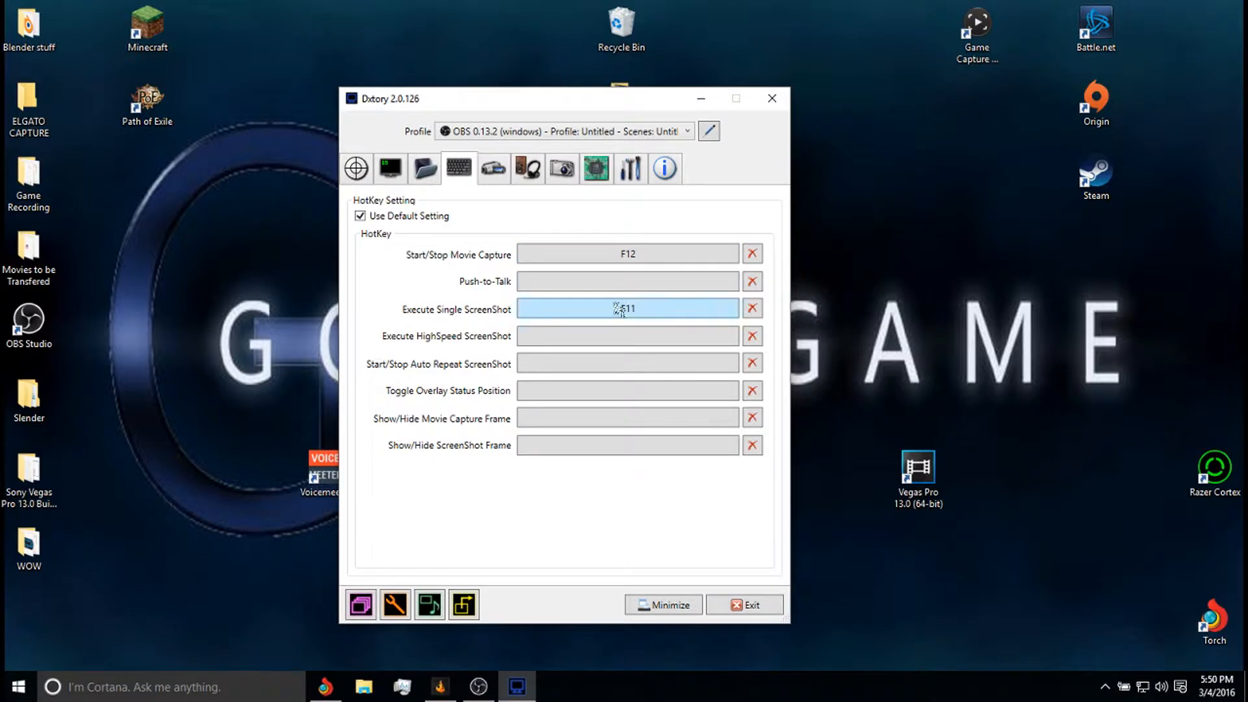
left_click(492, 175)
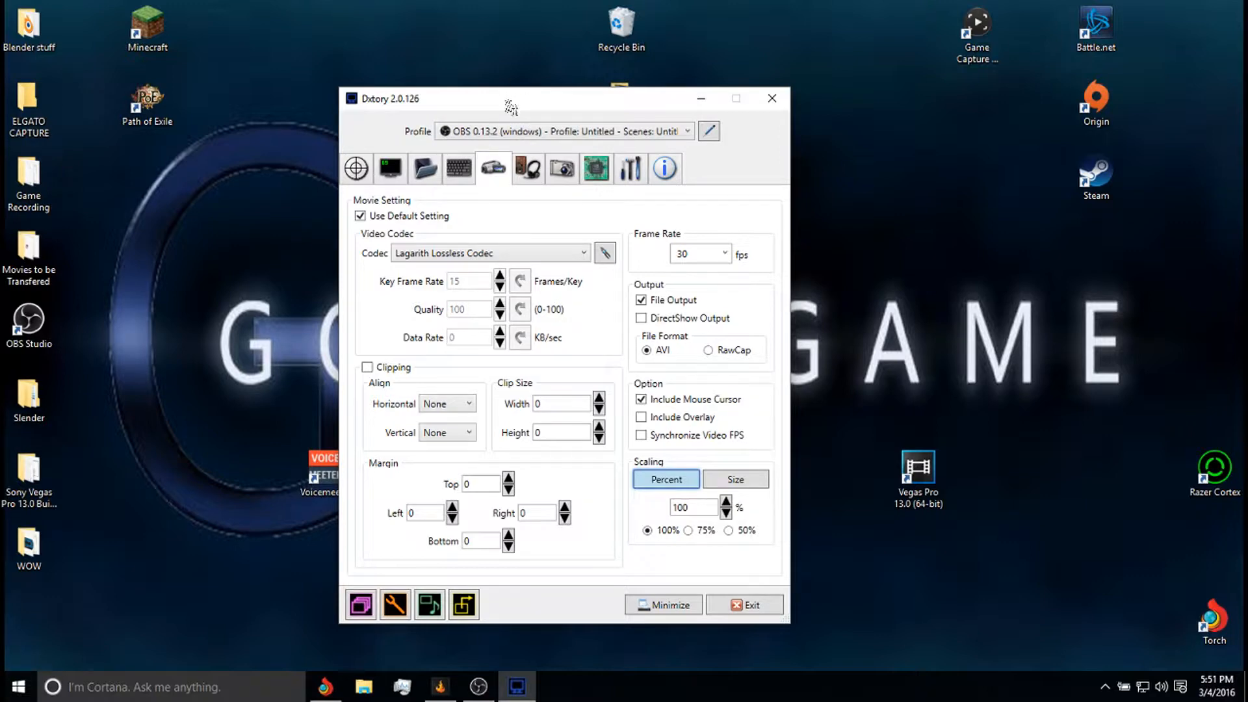
left_click_drag(512, 103, 490, 109)
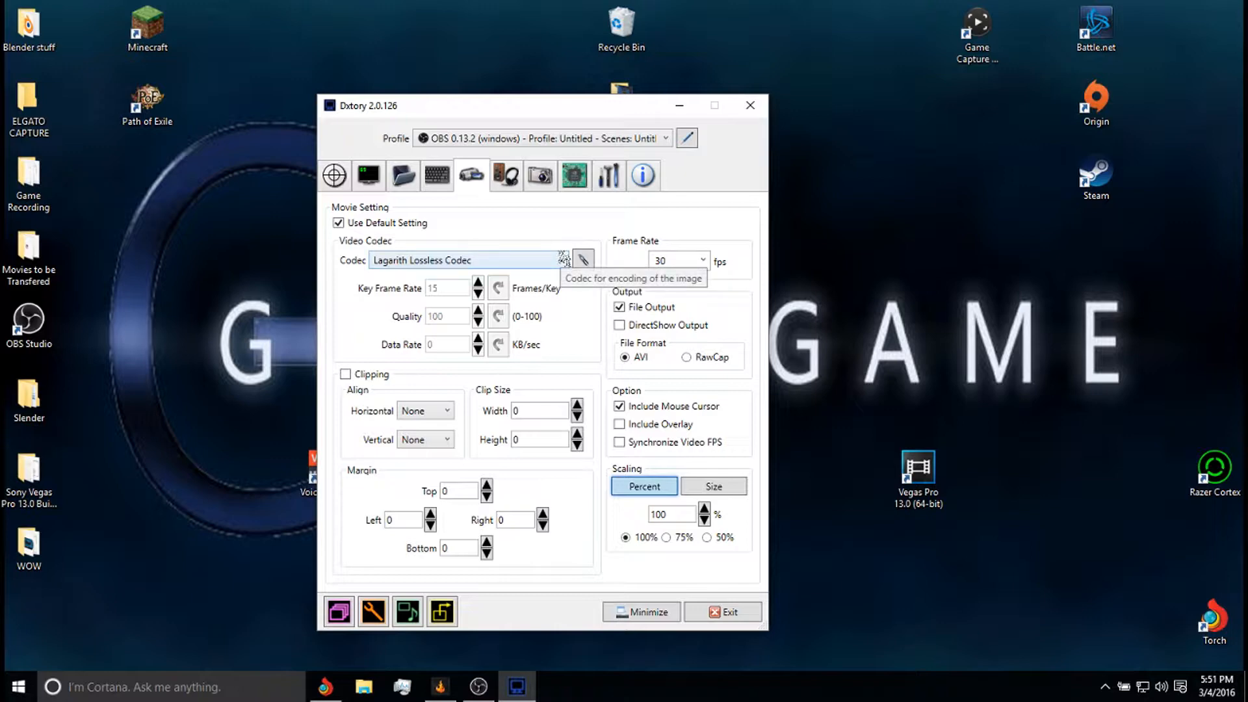
left_click(562, 260)
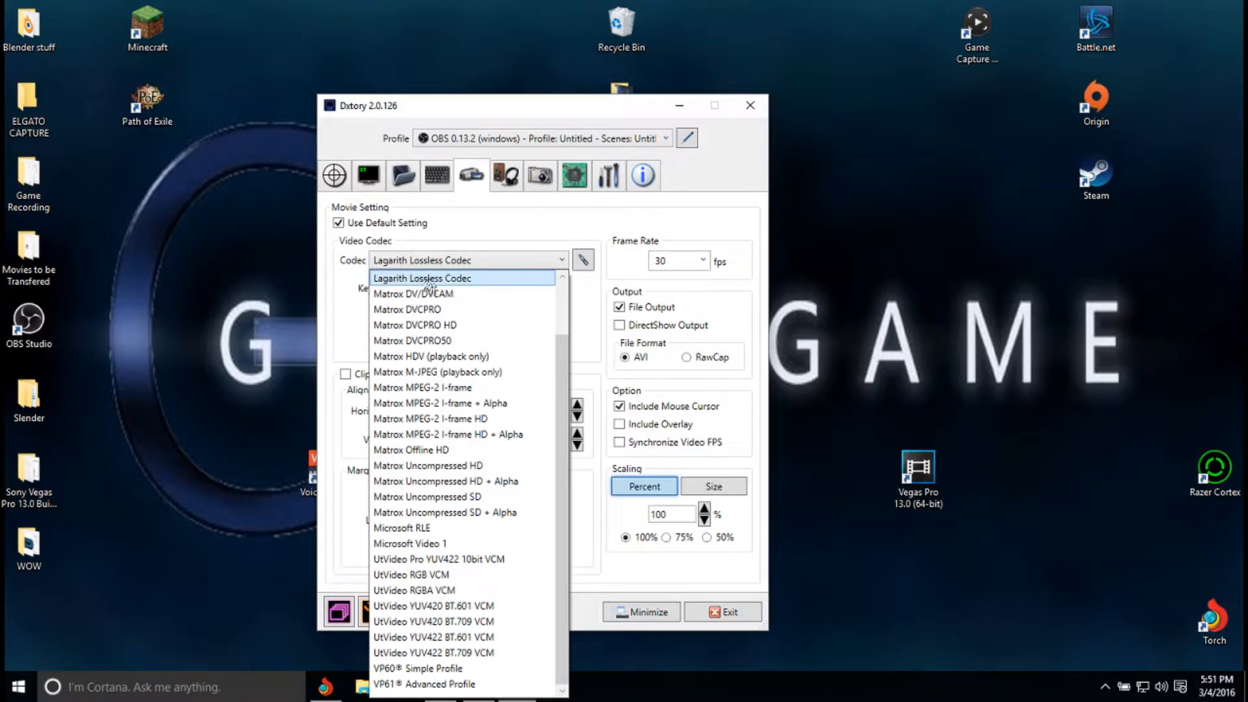
left_click(467, 280)
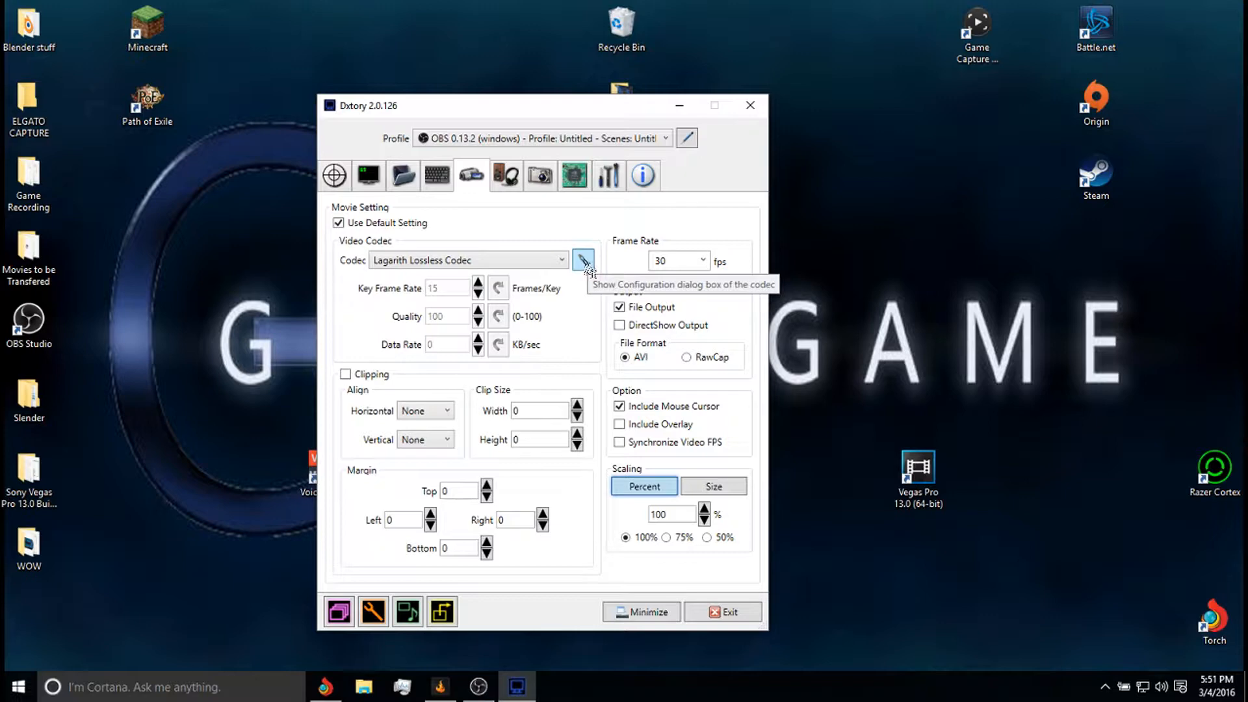
left_click(583, 261)
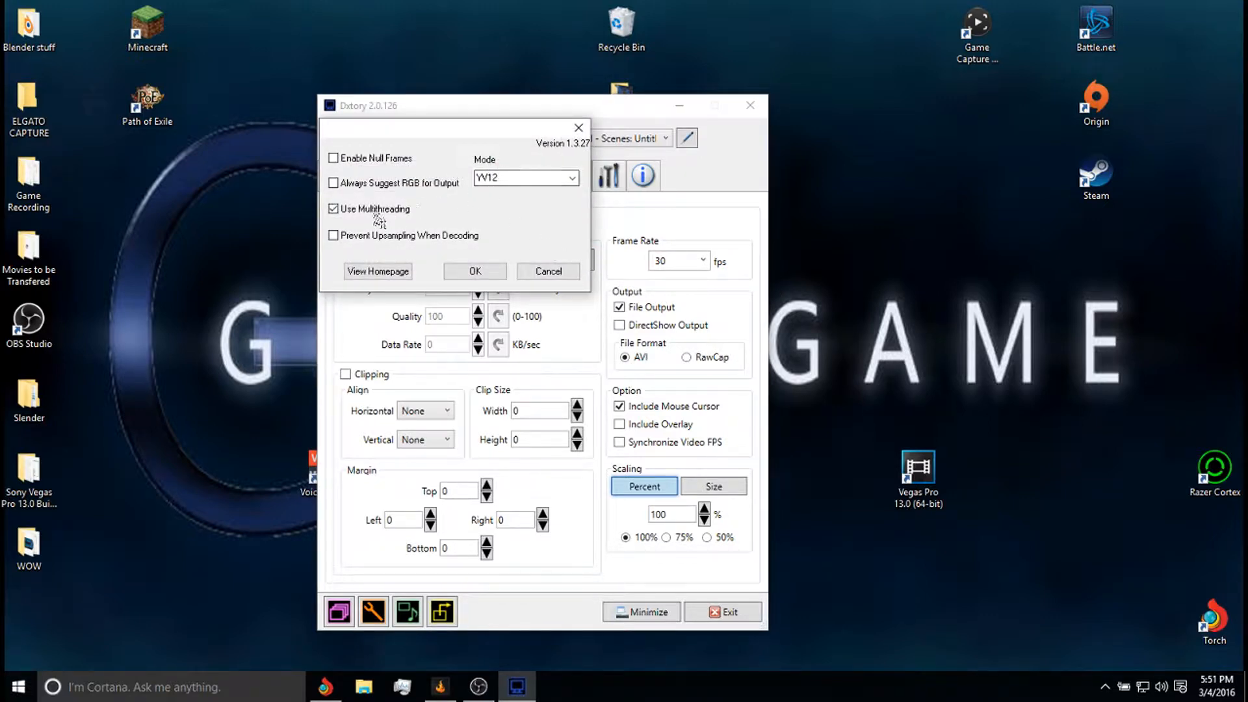
left_click(471, 271)
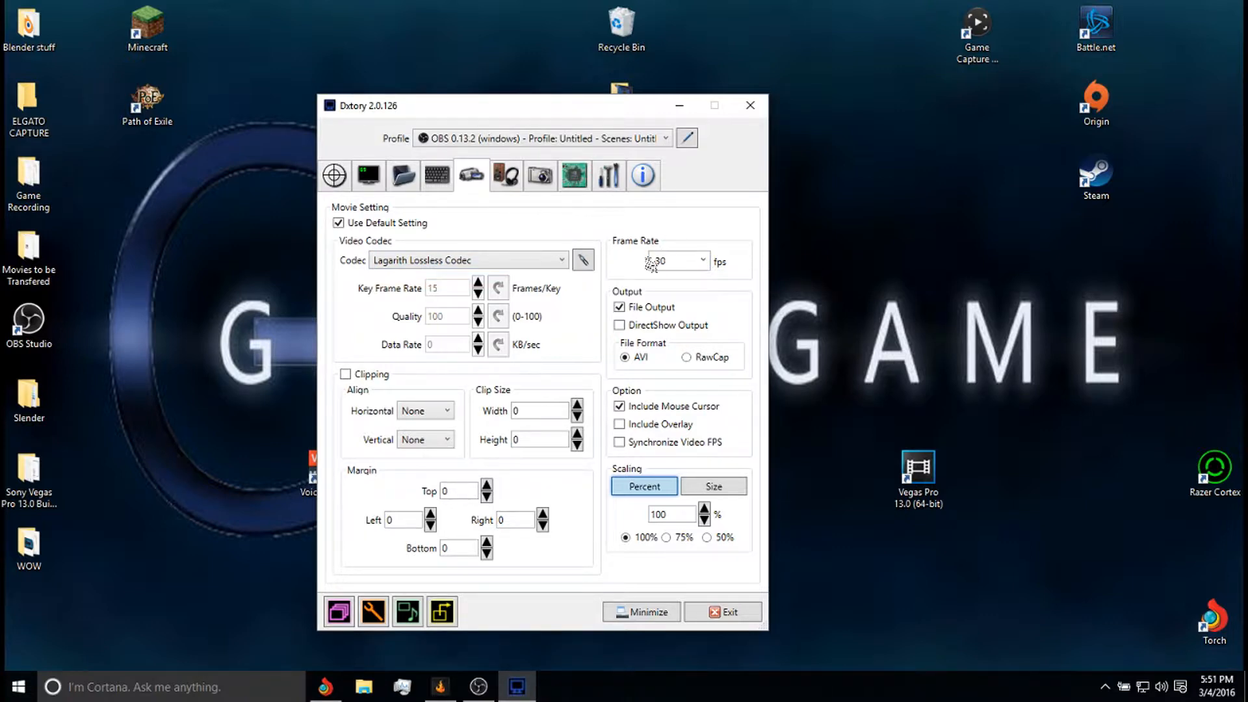
- Set the movie frame rate to 30 fps, and switch the scaling to Size after checking the Percent option
left_click(703, 260)
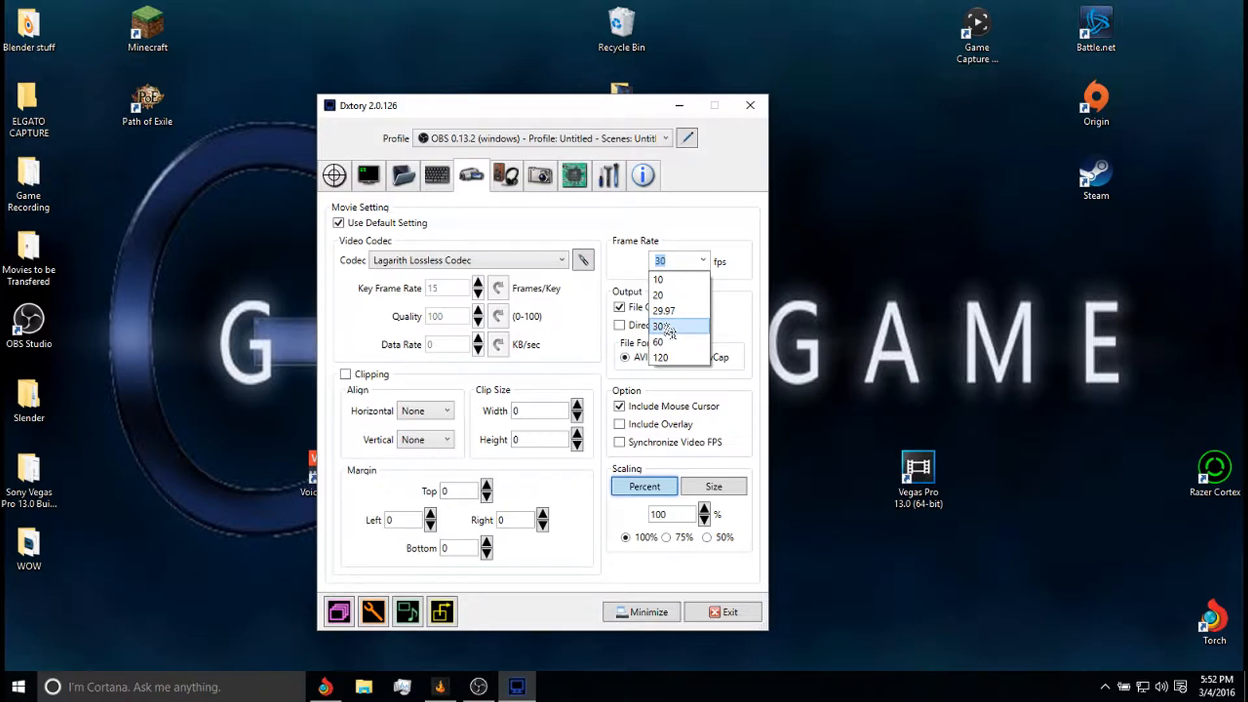
left_click(669, 333)
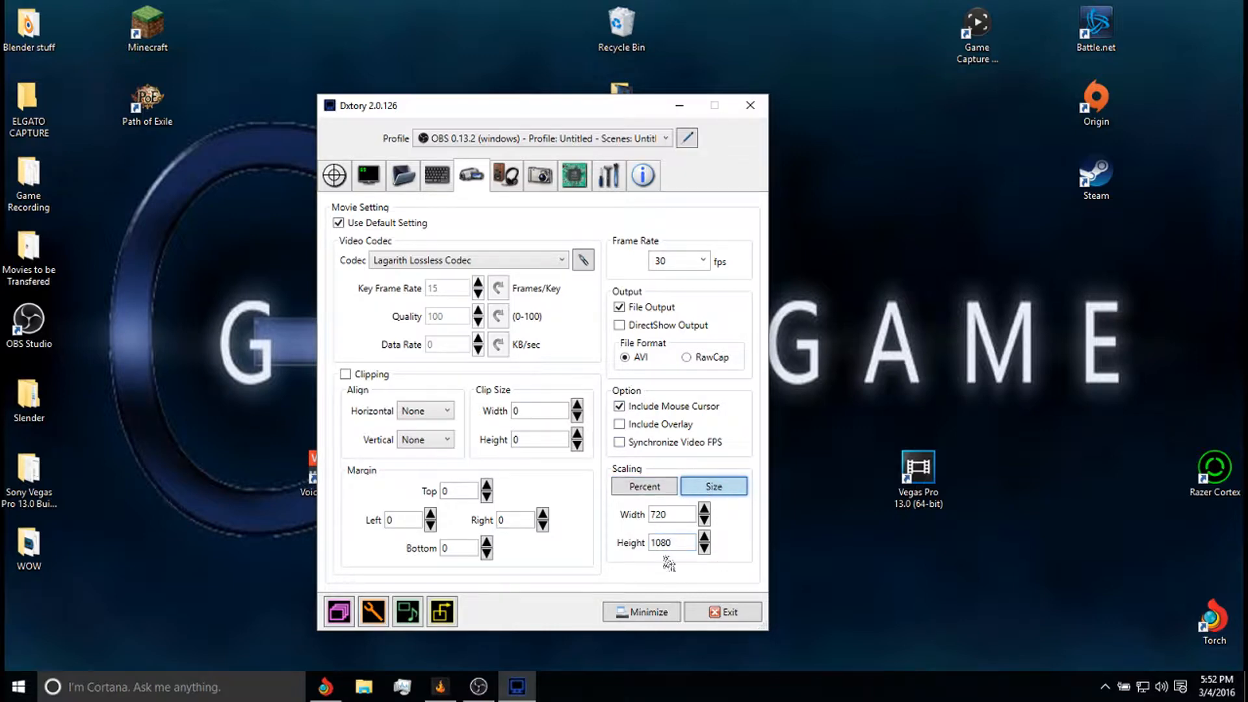
left_click(656, 488)
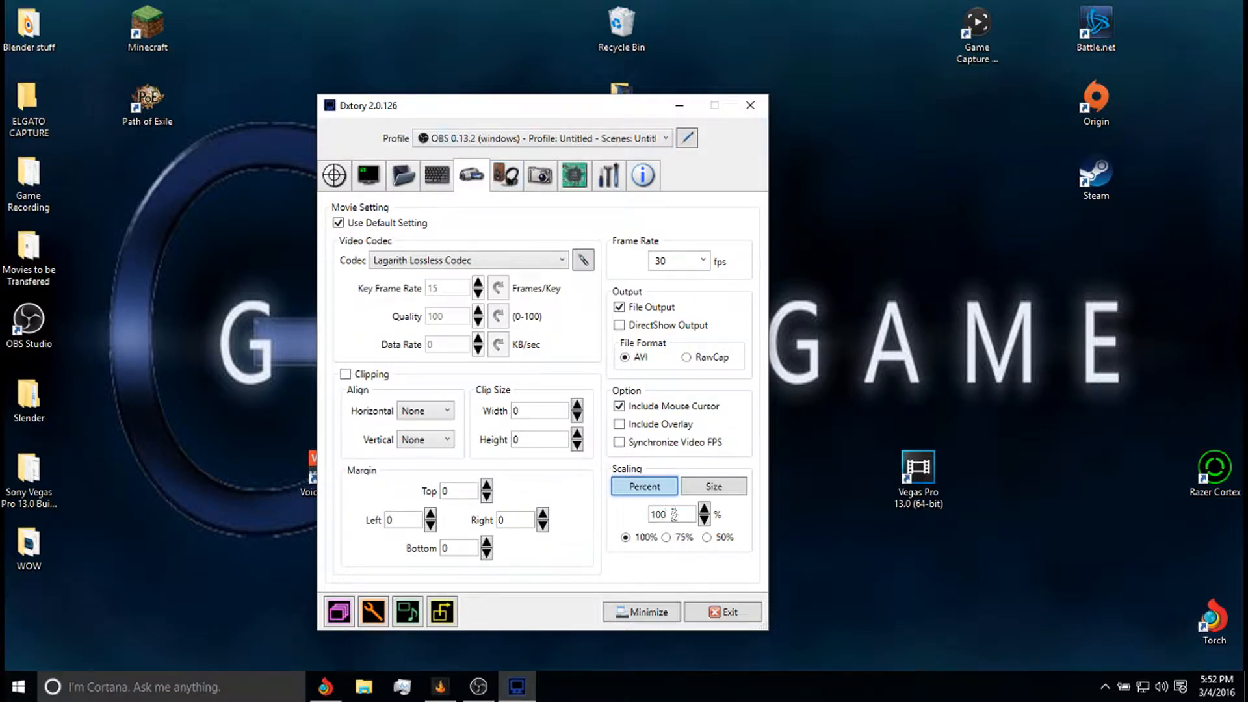
left_click(693, 491)
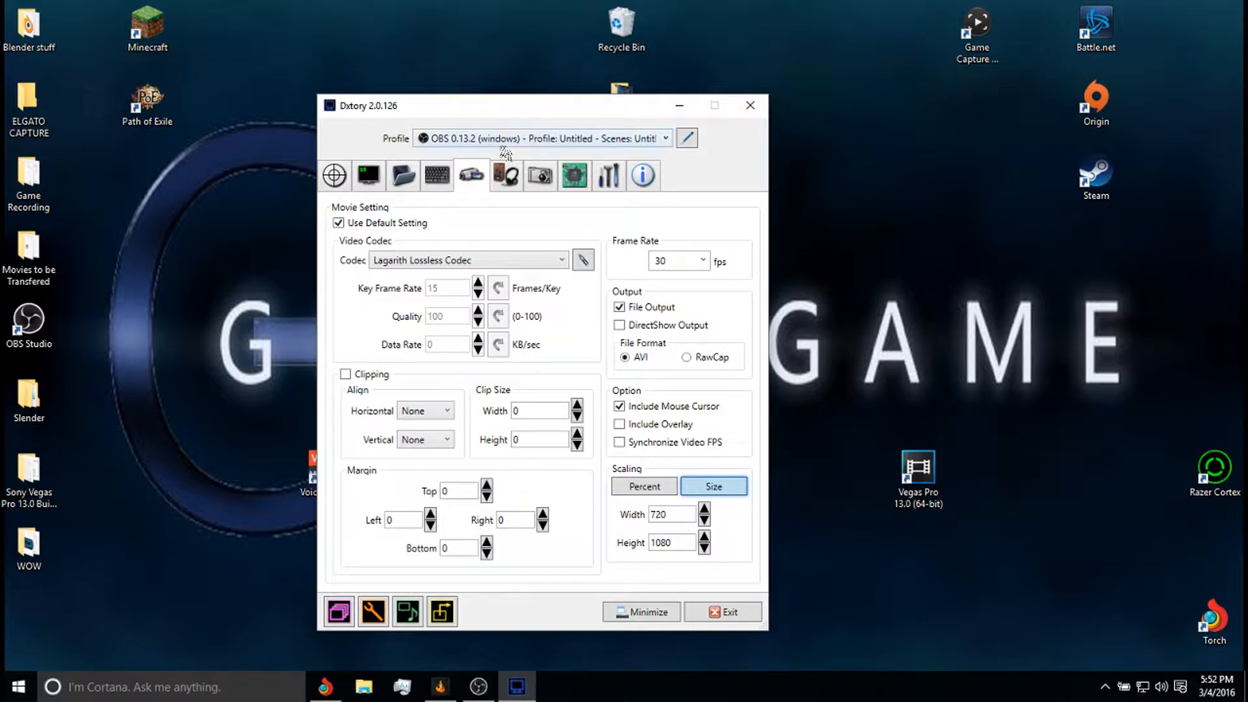
- Examine the device, codec and format settings of audio streams 1 and 2
left_click(507, 175)
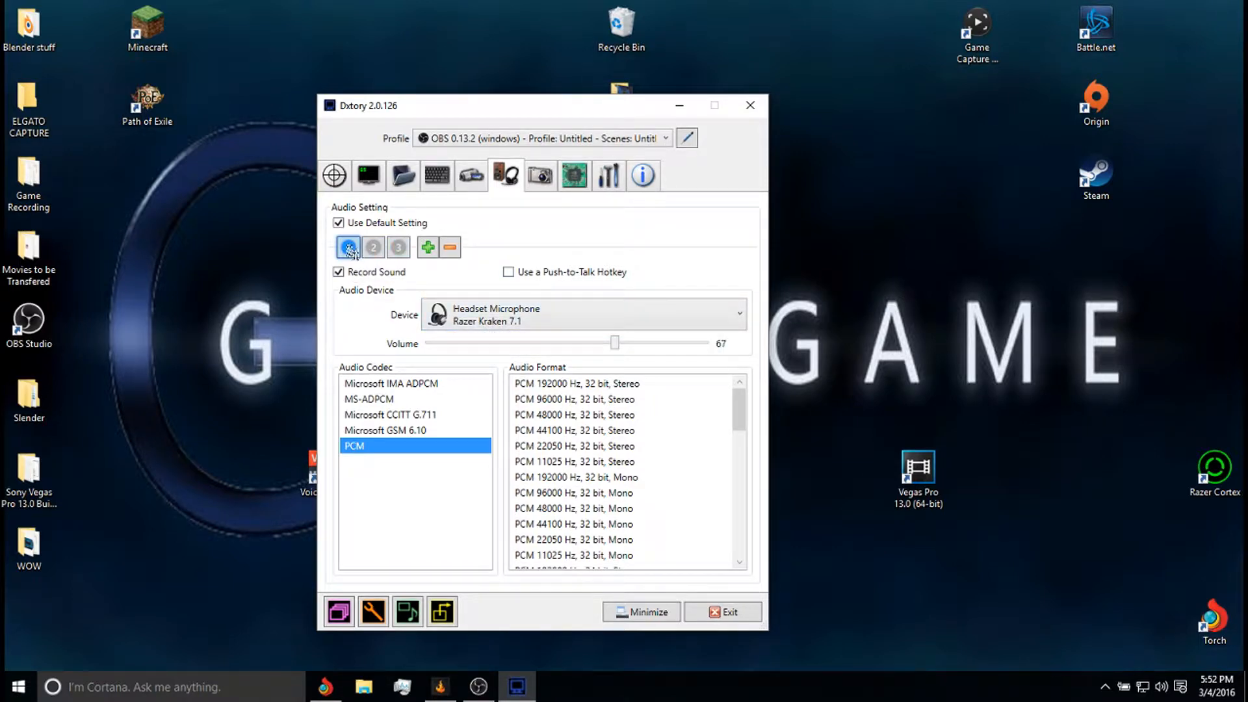
left_click(373, 248)
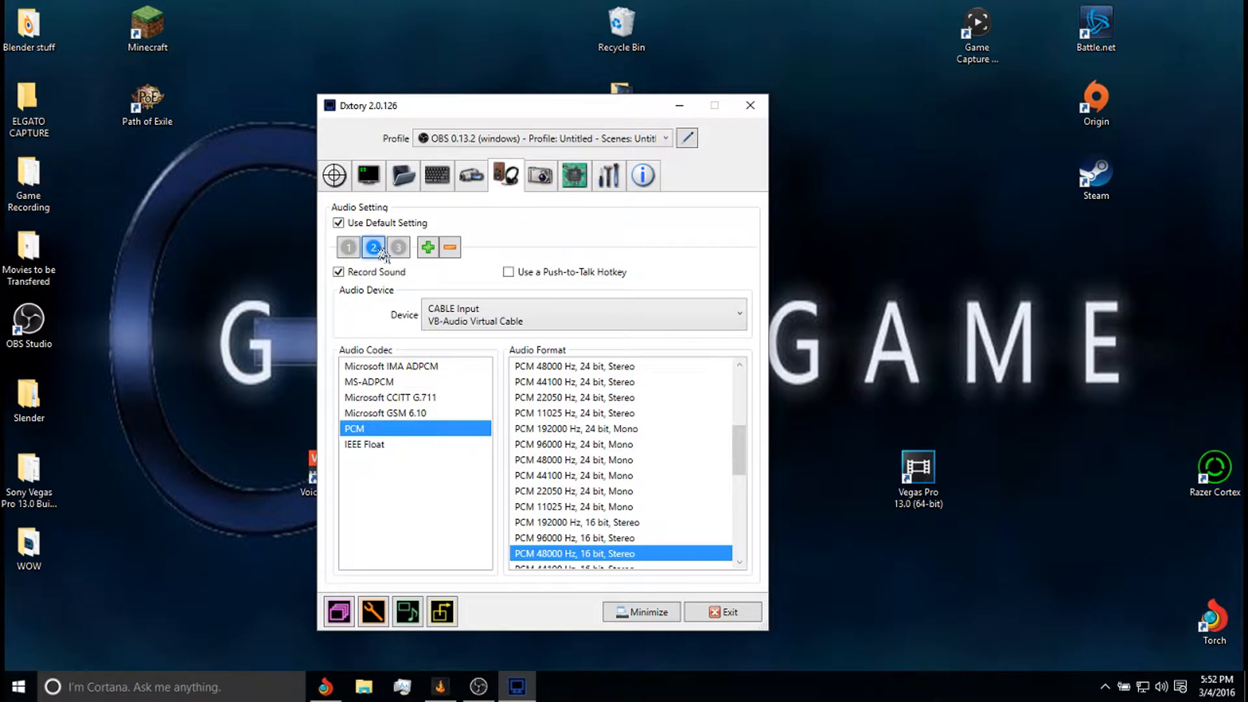
left_click(347, 257)
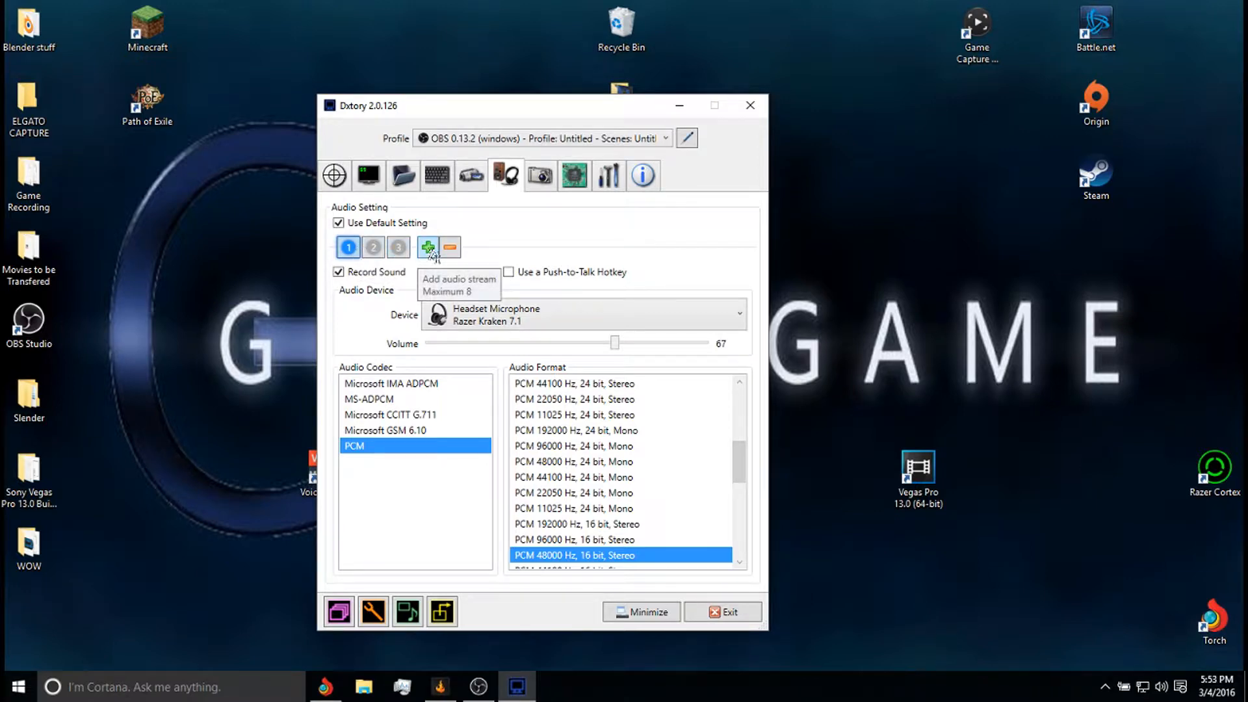
left_click(373, 247)
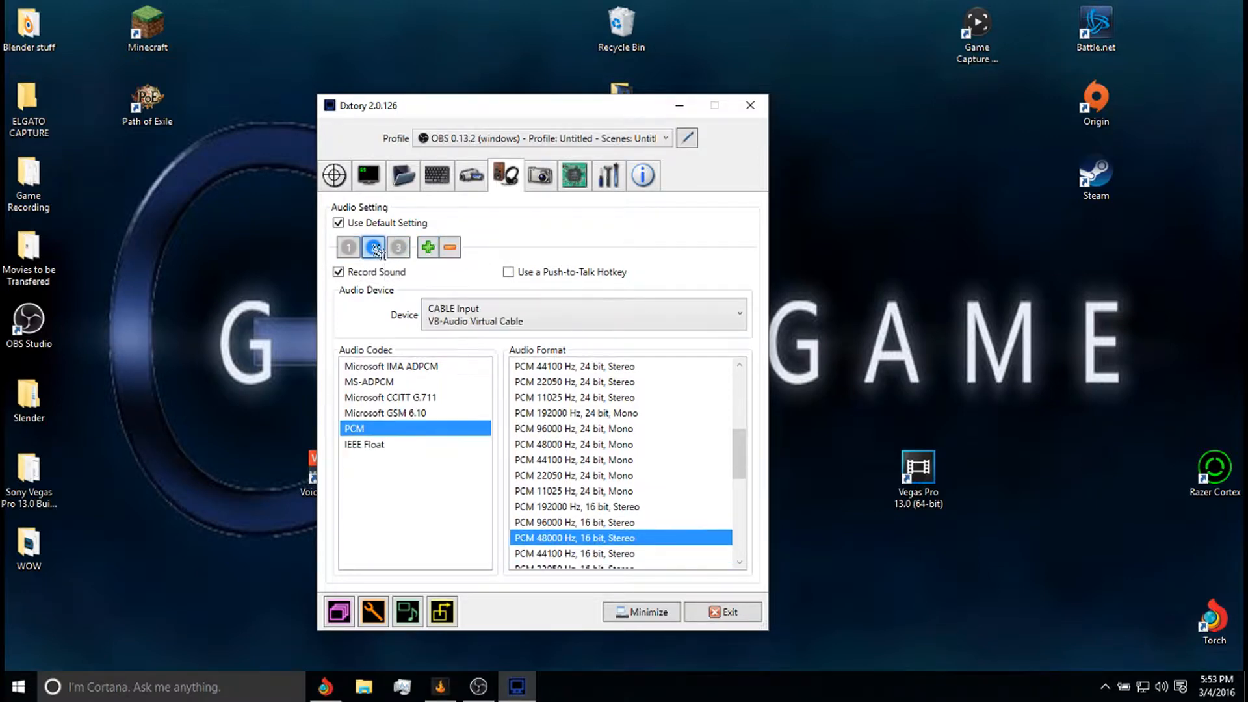
- Choose CABLE Input as the device for audio stream 2 and VoiceMeeter Input for audio stream 3
left_click(518, 315)
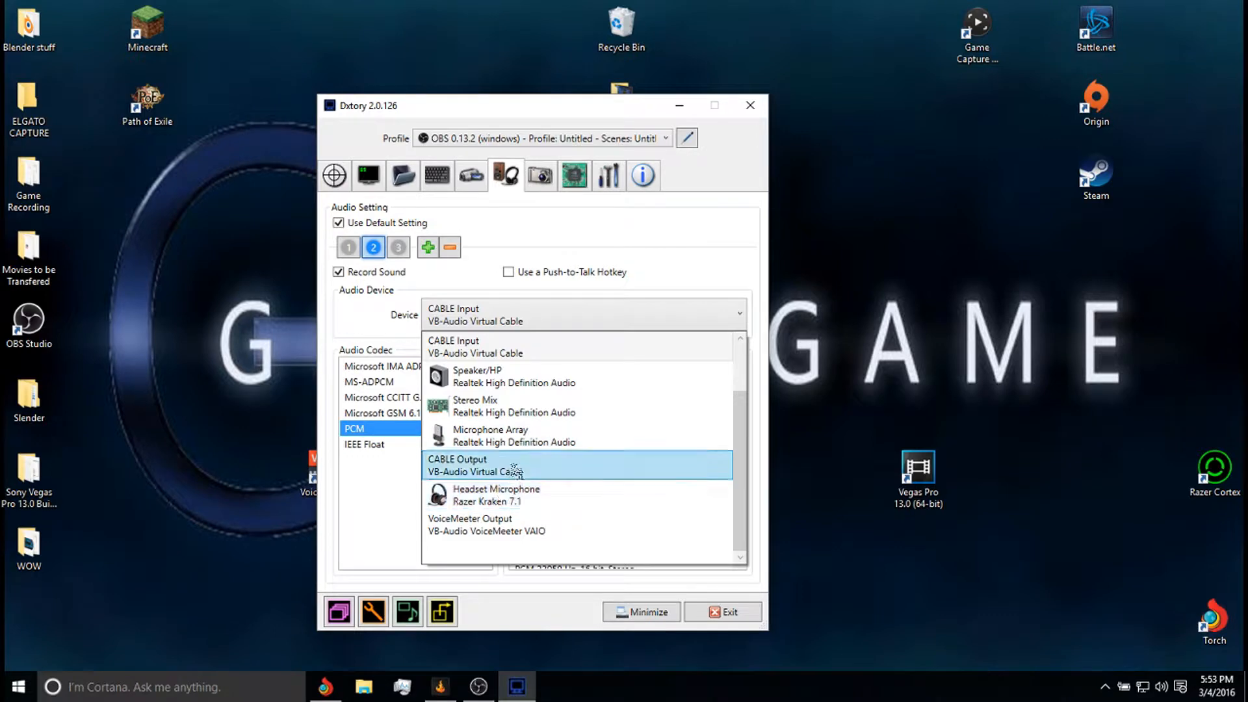
left_click(472, 356)
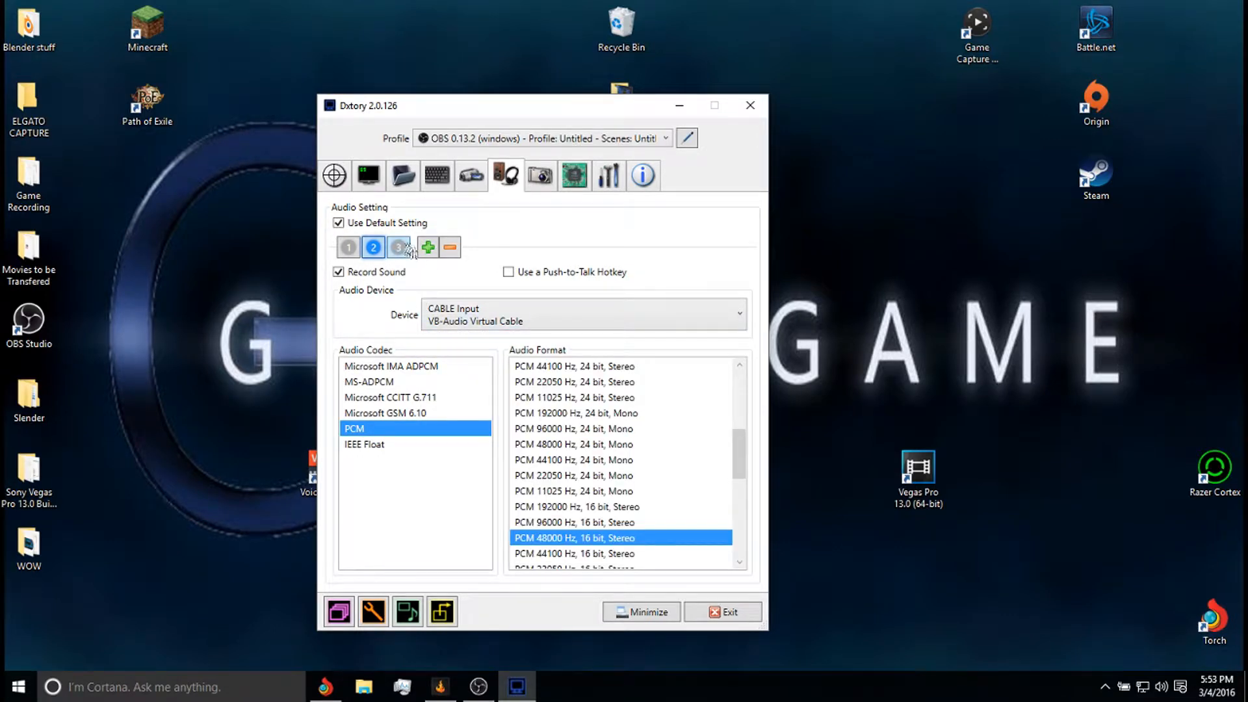
left_click(407, 249)
left_click(474, 318)
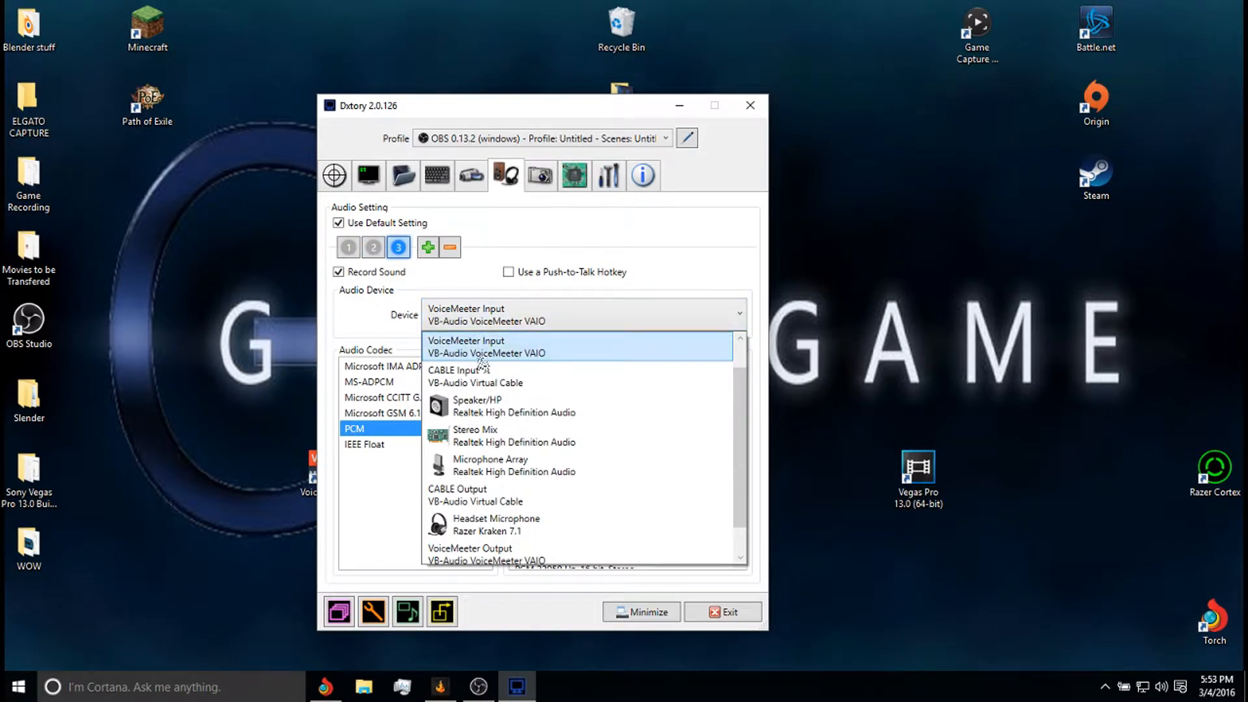
left_click(481, 356)
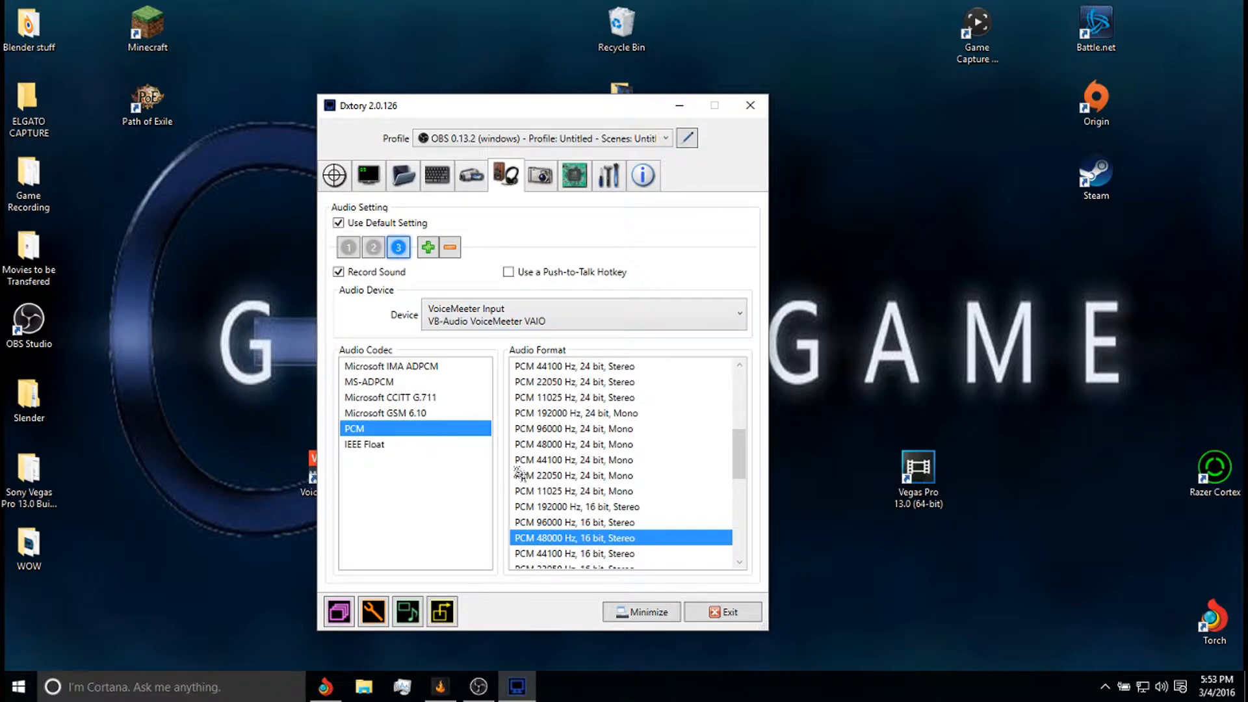
- Set the advanced processing threads to 4, review the screenshot and global settings, and minimize Dxtory
left_click(540, 185)
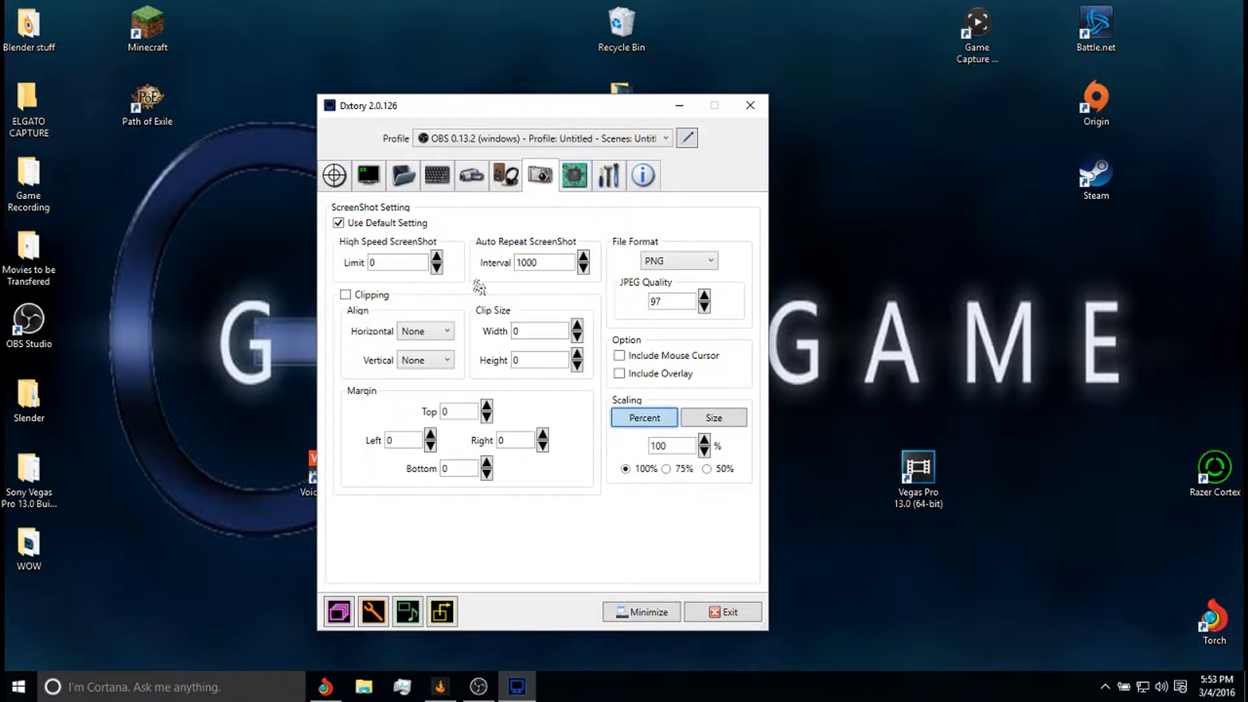
left_click(575, 176)
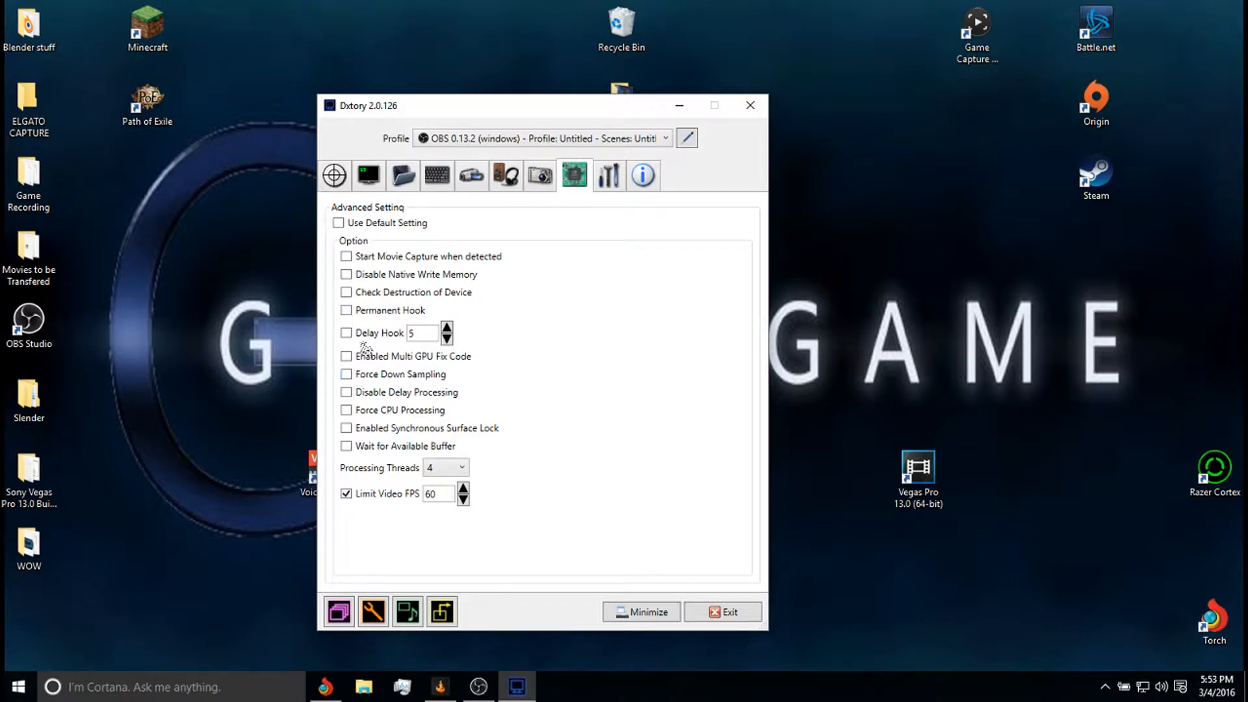
left_click(445, 469)
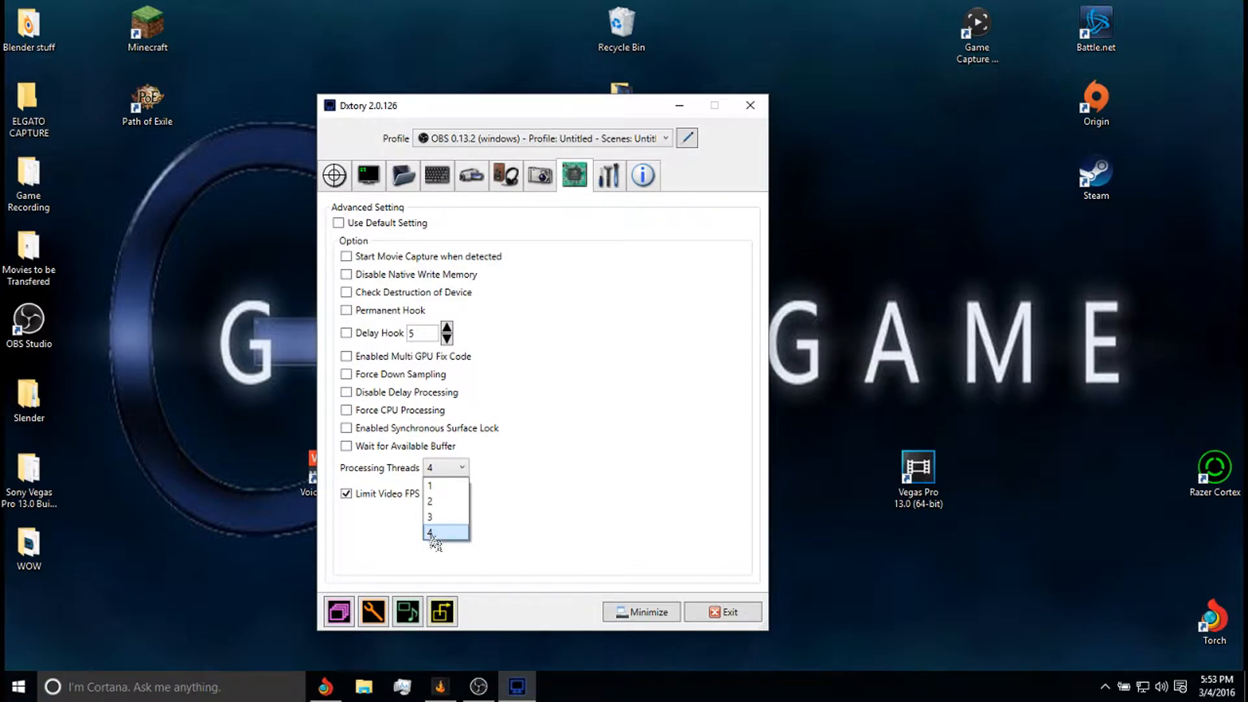
left_click(431, 534)
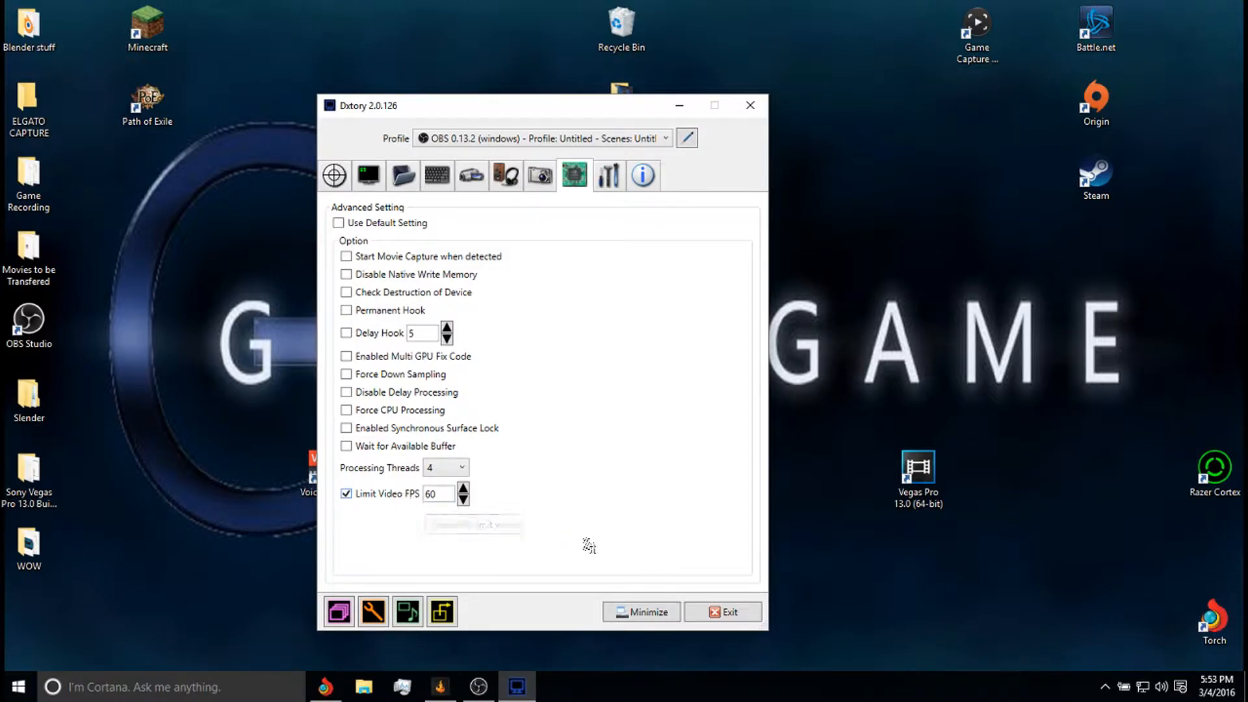
left_click(608, 177)
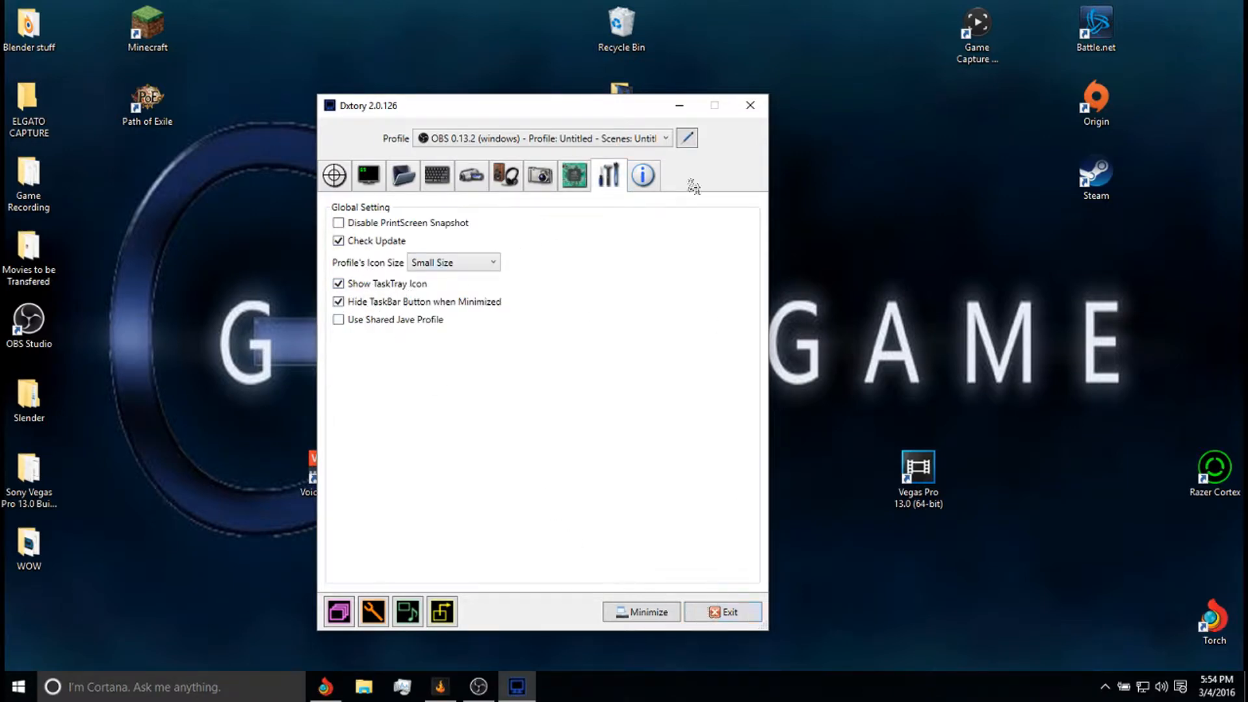
left_click(673, 108)
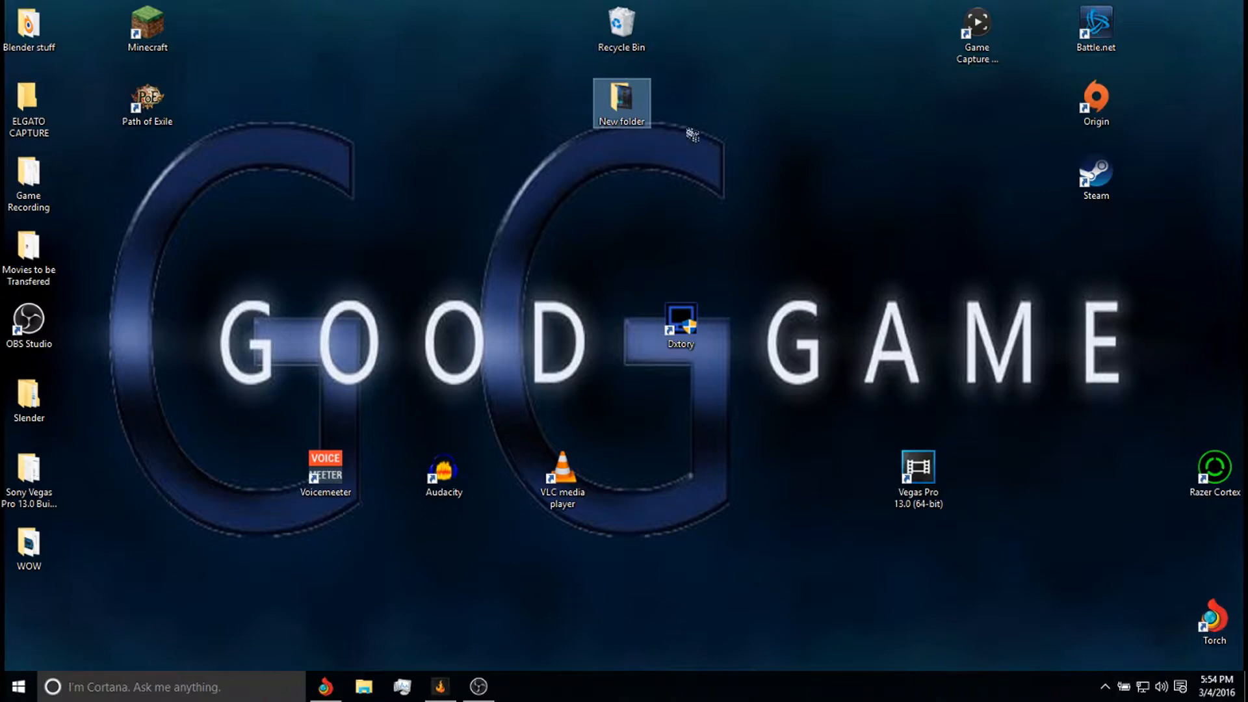
- Look through the desktop's New folder and the Videos folder for recordings, and minimize the file window
double_click(622, 104)
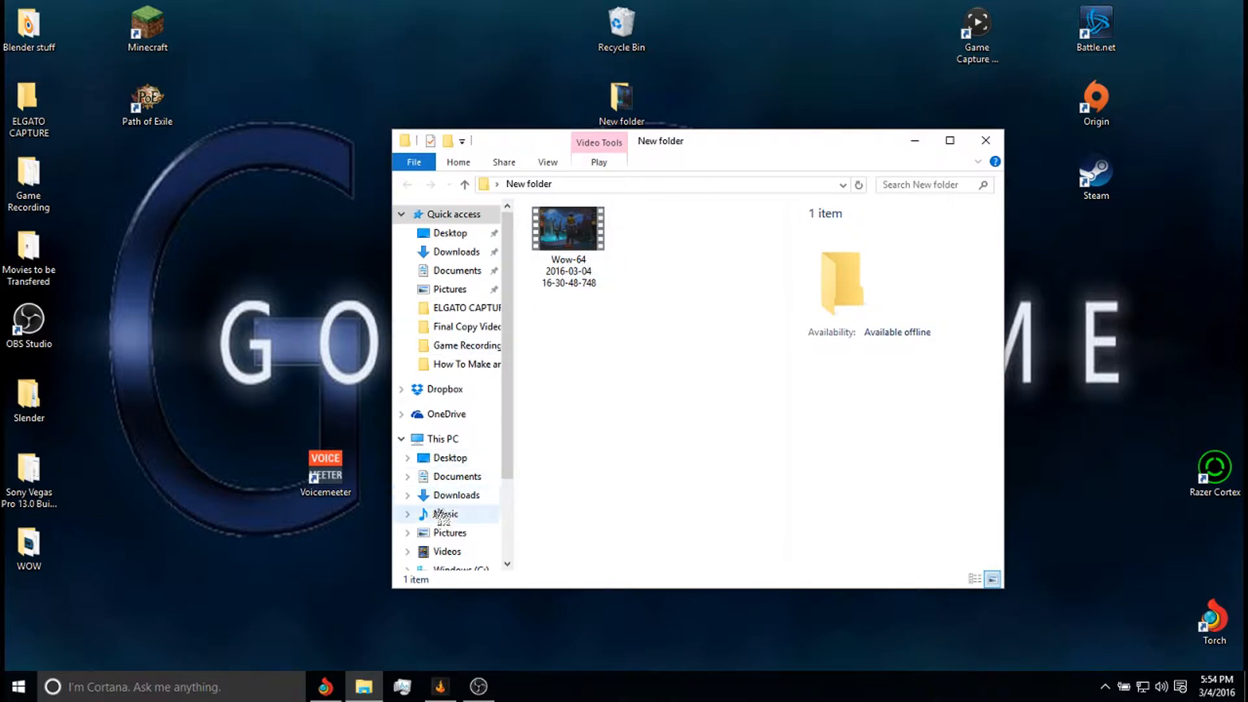
left_click(449, 552)
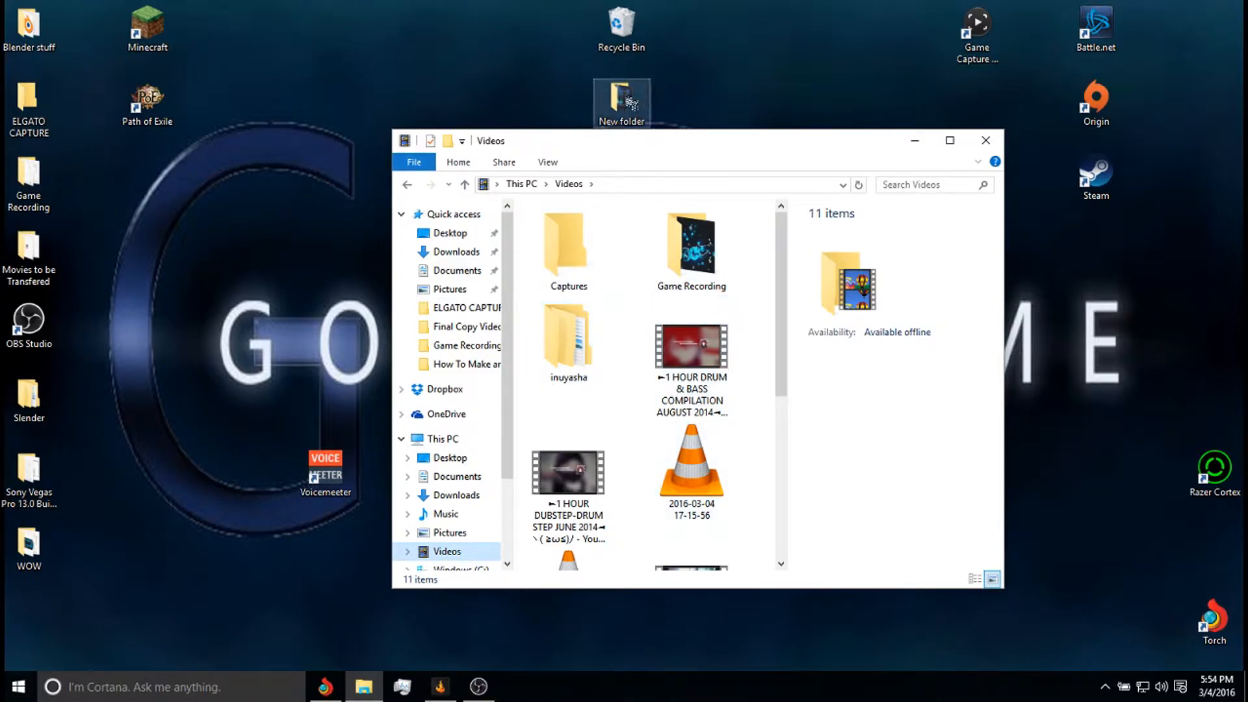
left_click(914, 141)
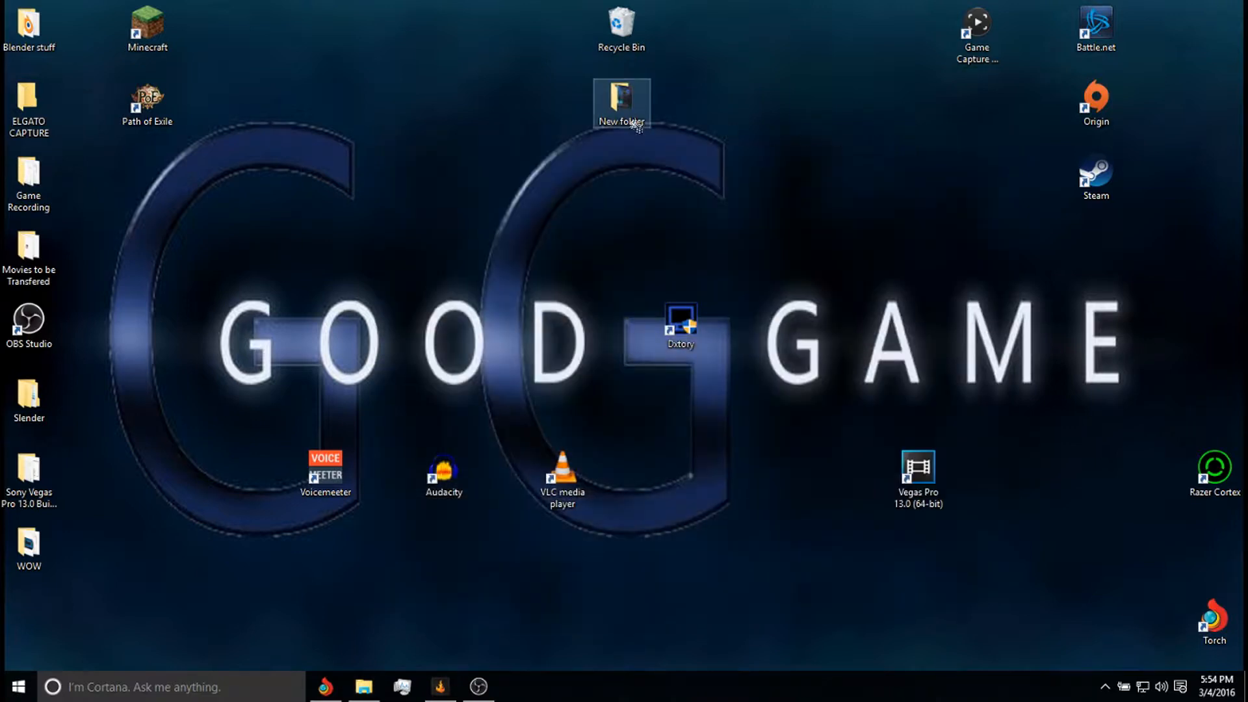
- Extract the audio streams from the Wow-64 recording in the desktop's New folder
double_click(635, 117)
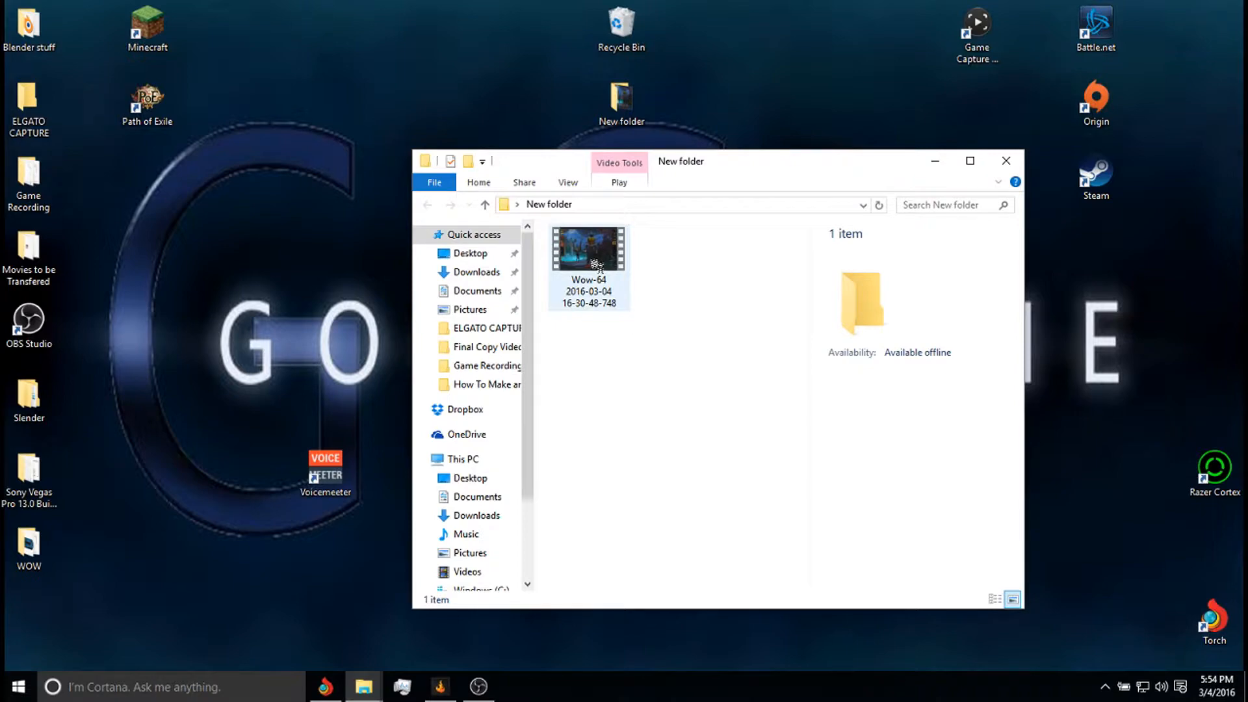
right_click(601, 251)
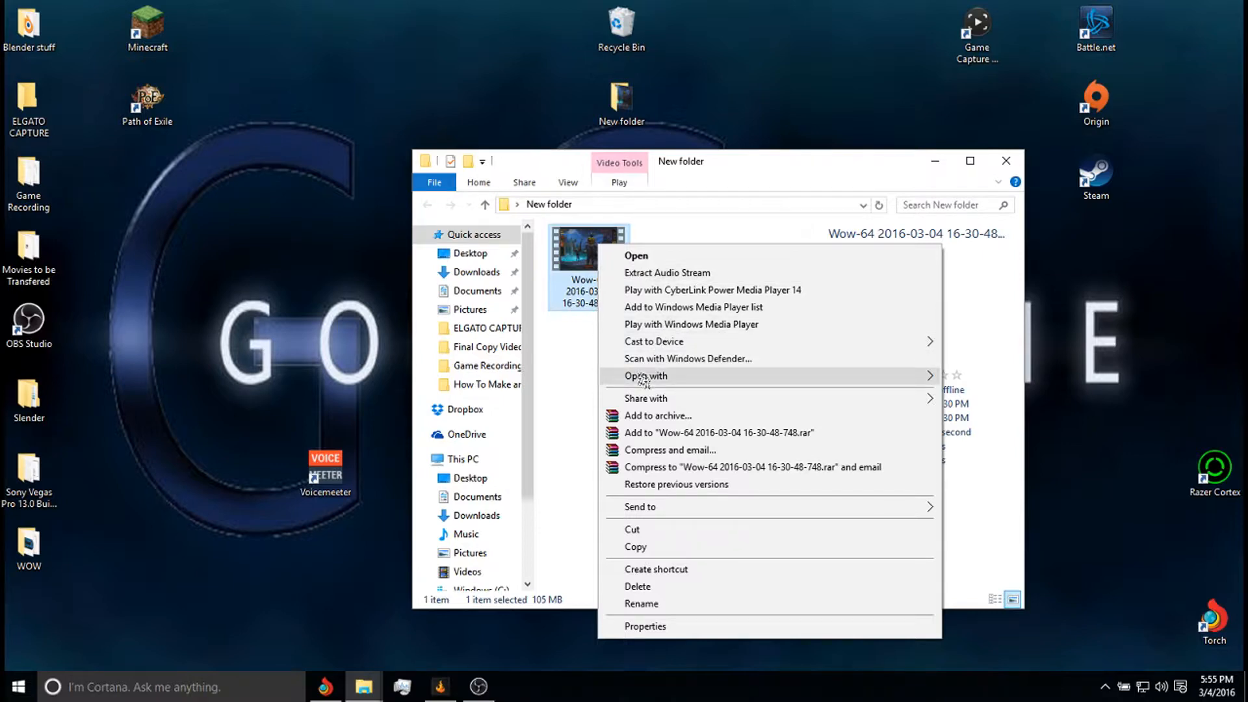
mouse_move(643, 379)
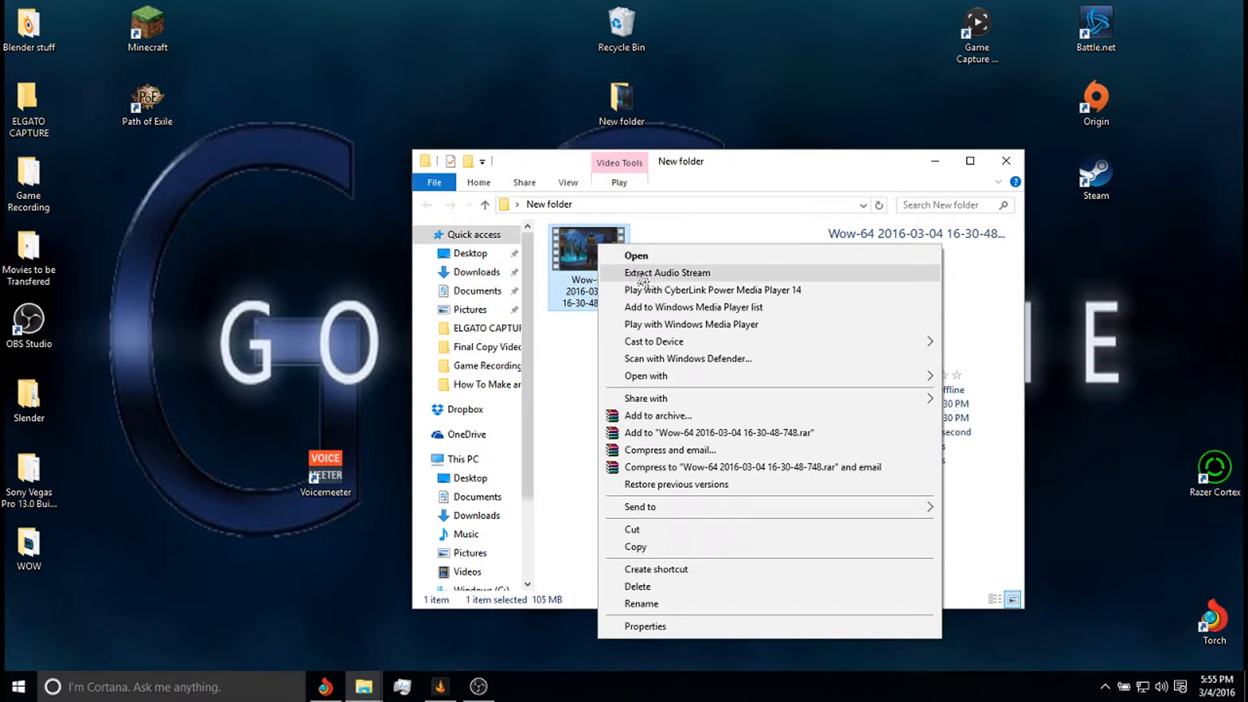
left_click(643, 274)
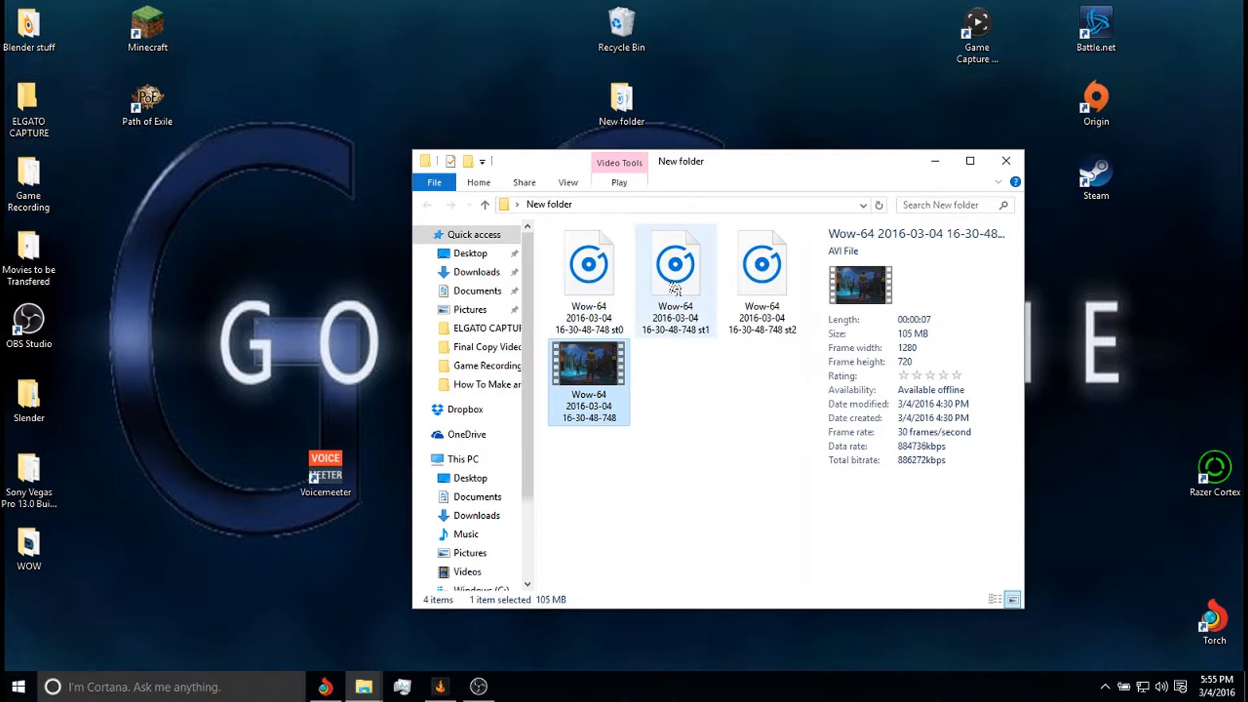
mouse_move(677, 289)
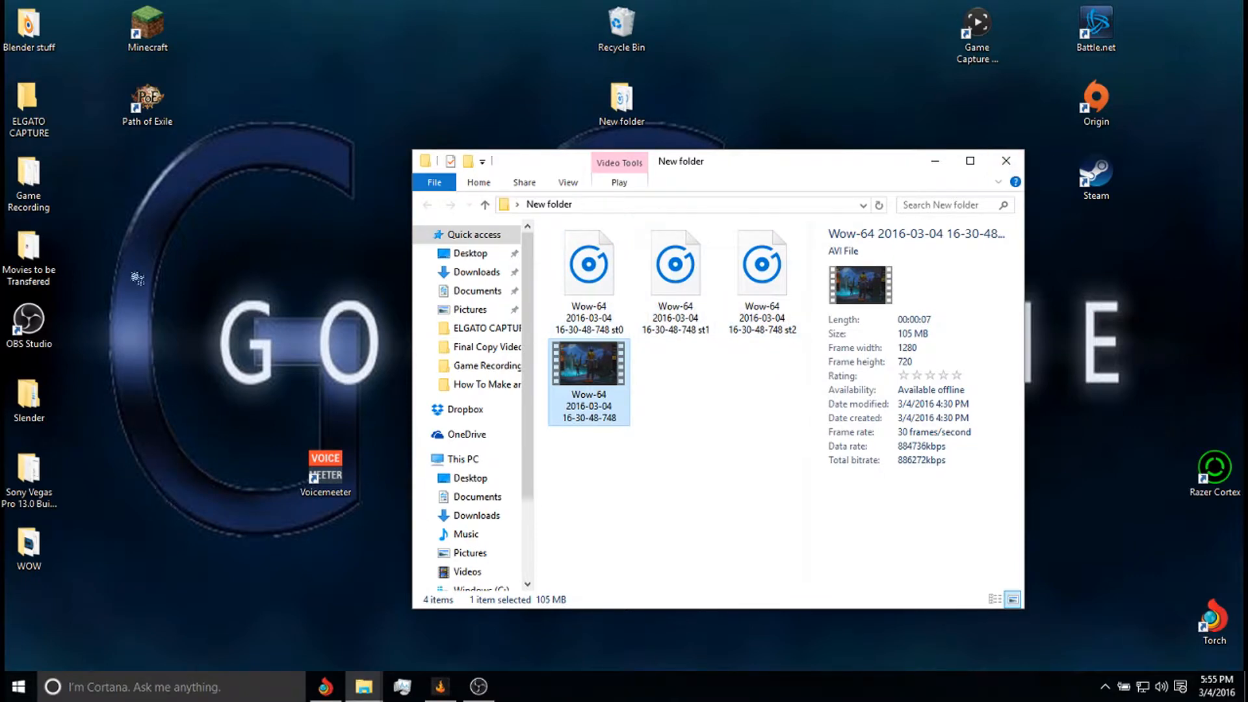
- Move the folder window aside, launch Audacity, and dismiss its welcome message
left_click_drag(747, 158, 908, 177)
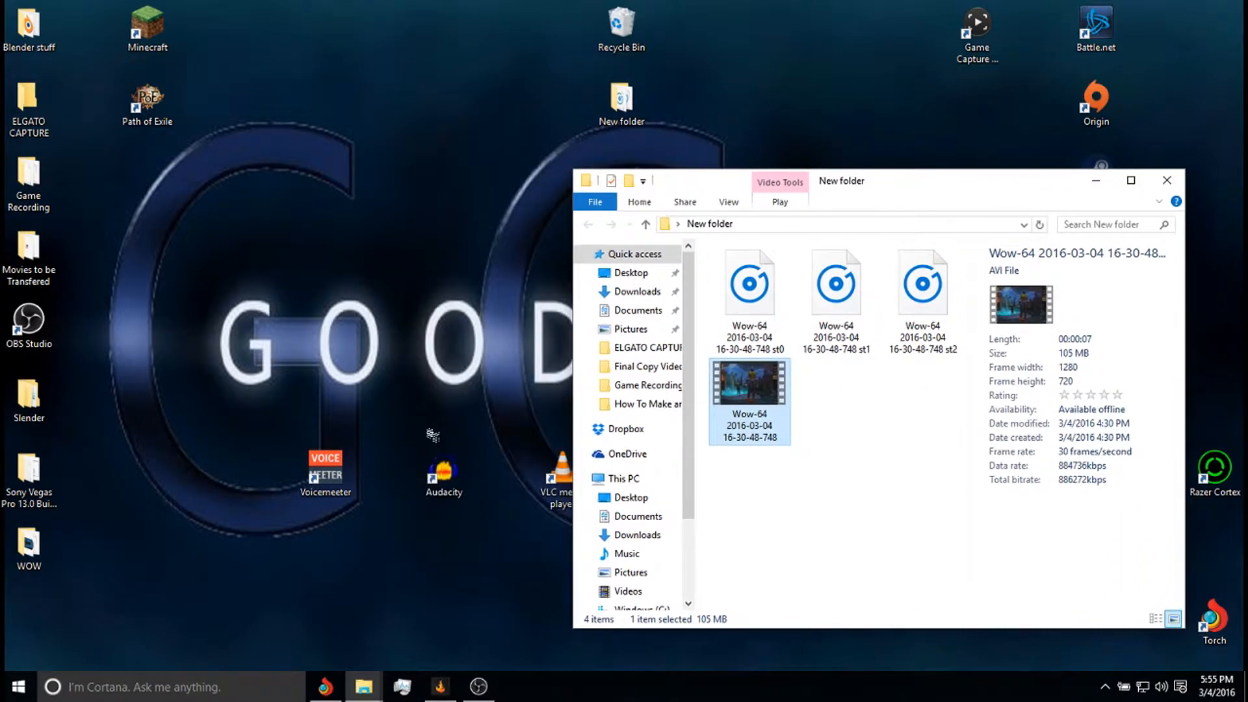
left_click(448, 469)
double_click(449, 471)
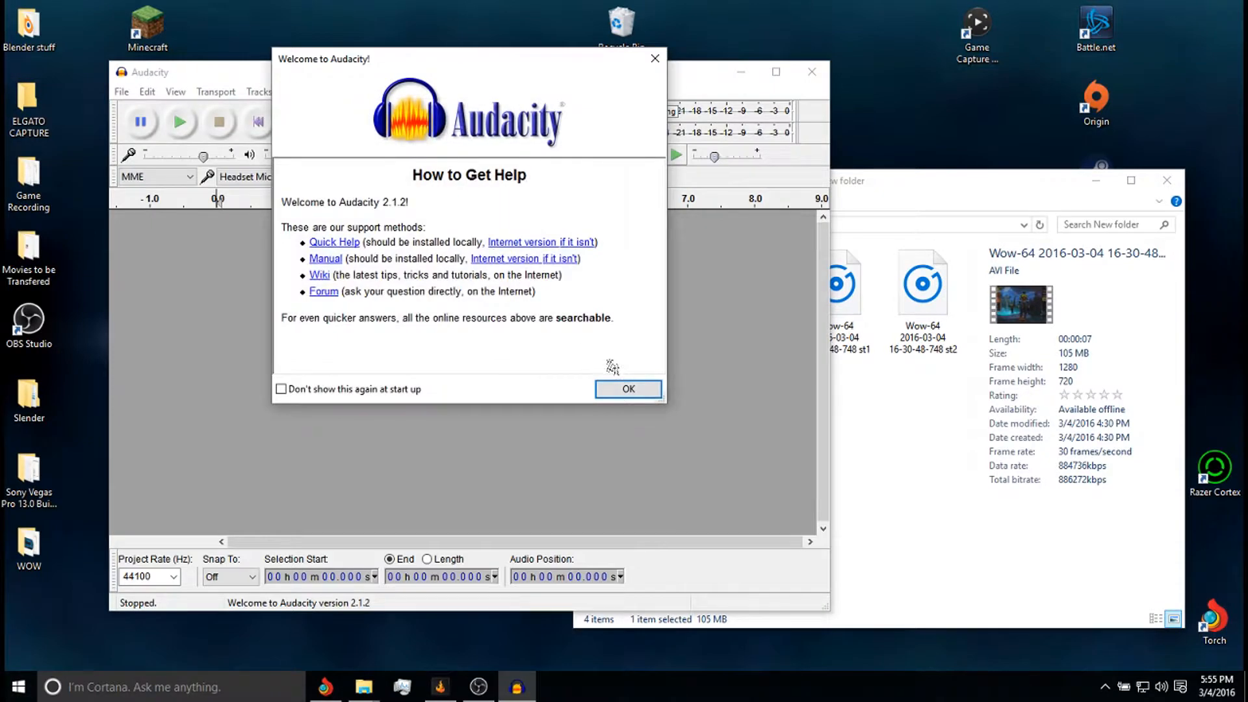
left_click(620, 393)
- Import the extracted Wow-64 st1 audio file into Audacity, making a copy of the file before editing
left_click_drag(900, 188, 941, 199)
left_click(888, 305)
left_click_drag(889, 306, 345, 282)
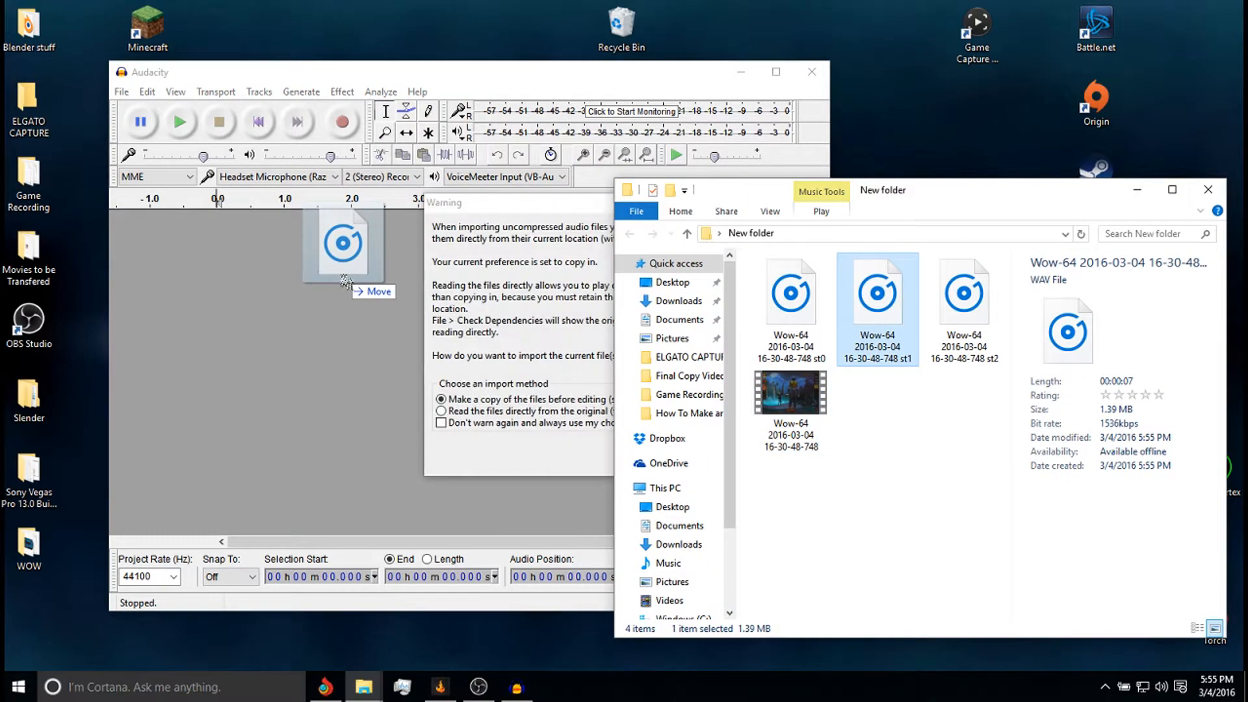
left_click(530, 233)
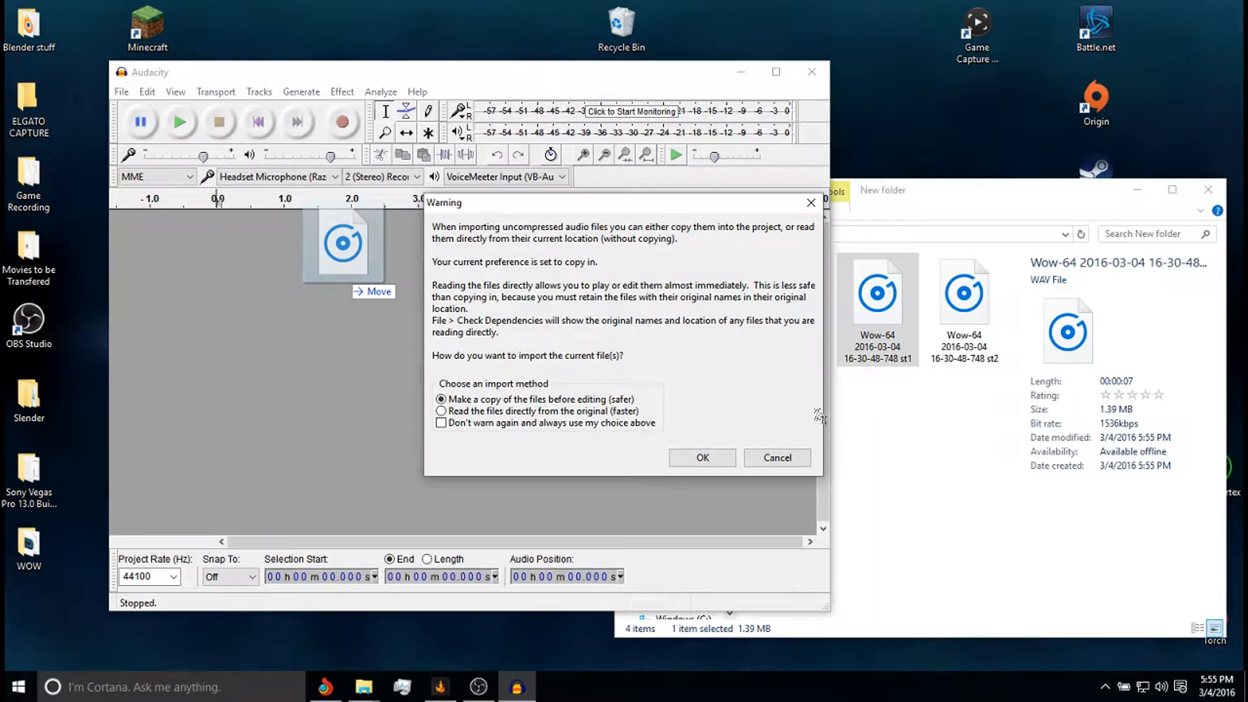
left_click(711, 463)
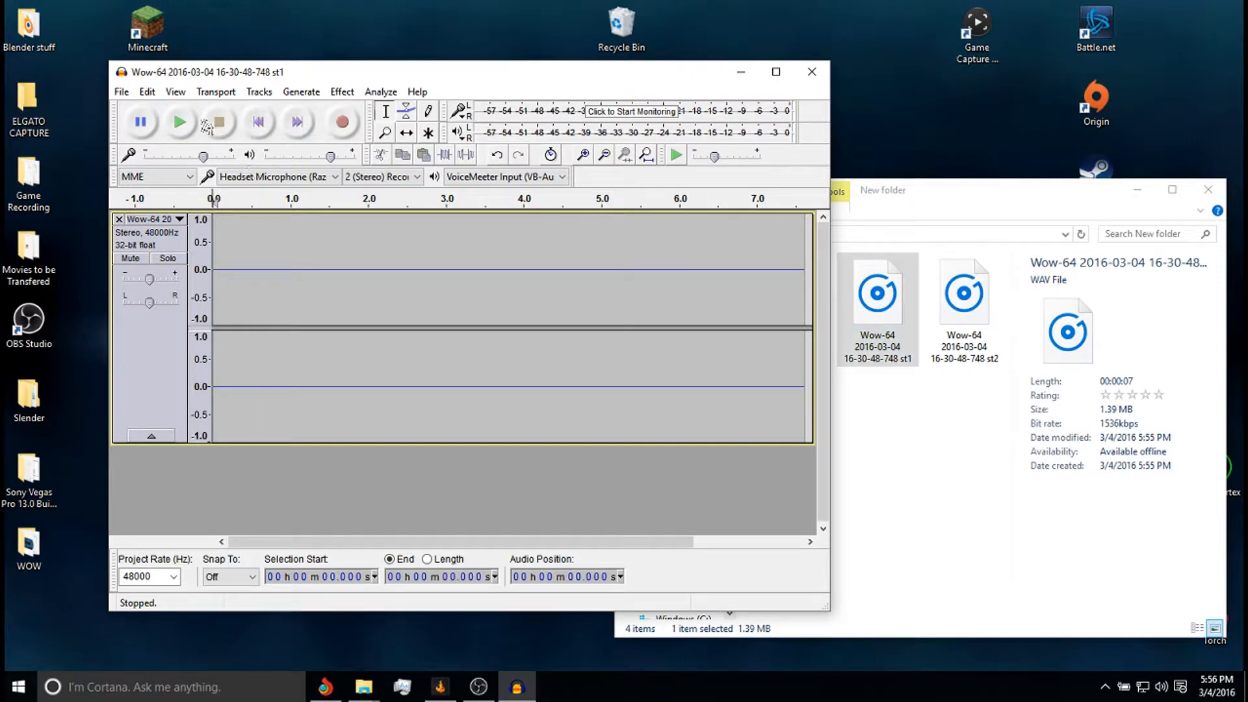
- Play the imported st1 track from the beginning to check its sound, and stop playback
left_click(186, 122)
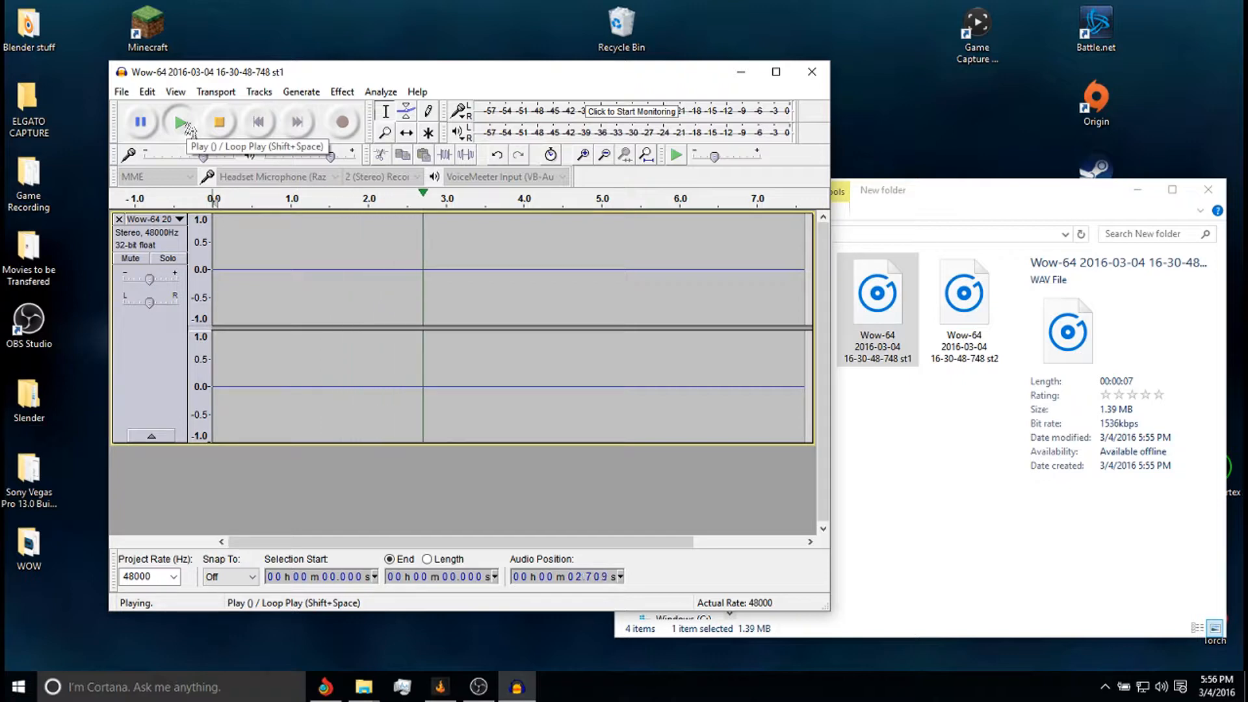
left_click(189, 128)
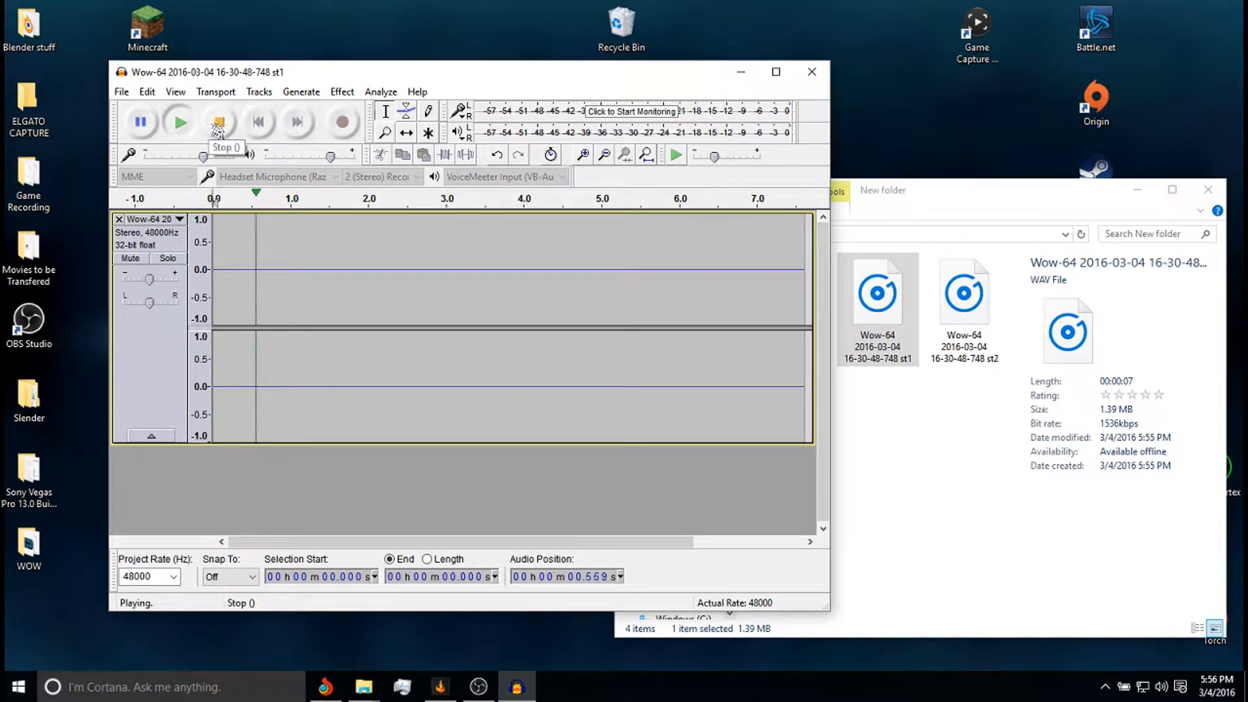
left_click(221, 128)
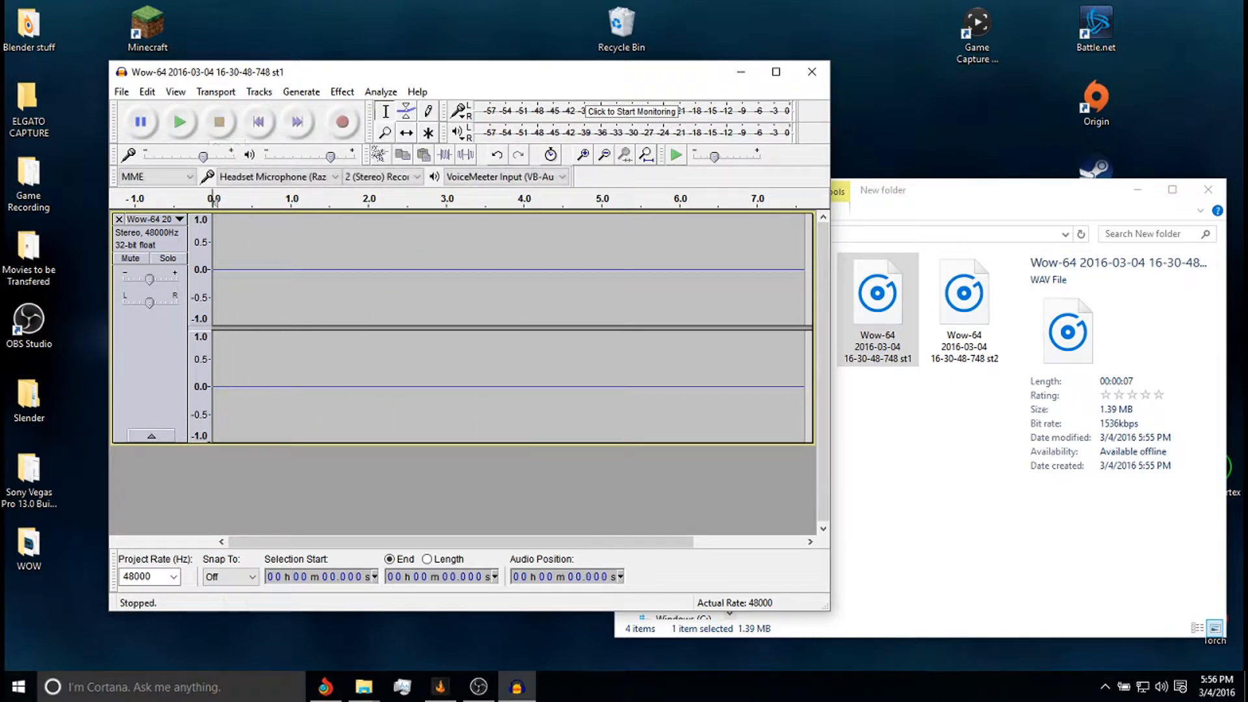
- Remove the st1 track and import the Wow-64 st0 audio file as a copy instead
left_click(119, 219)
left_click(1017, 392)
left_click_drag(791, 295, 376, 294)
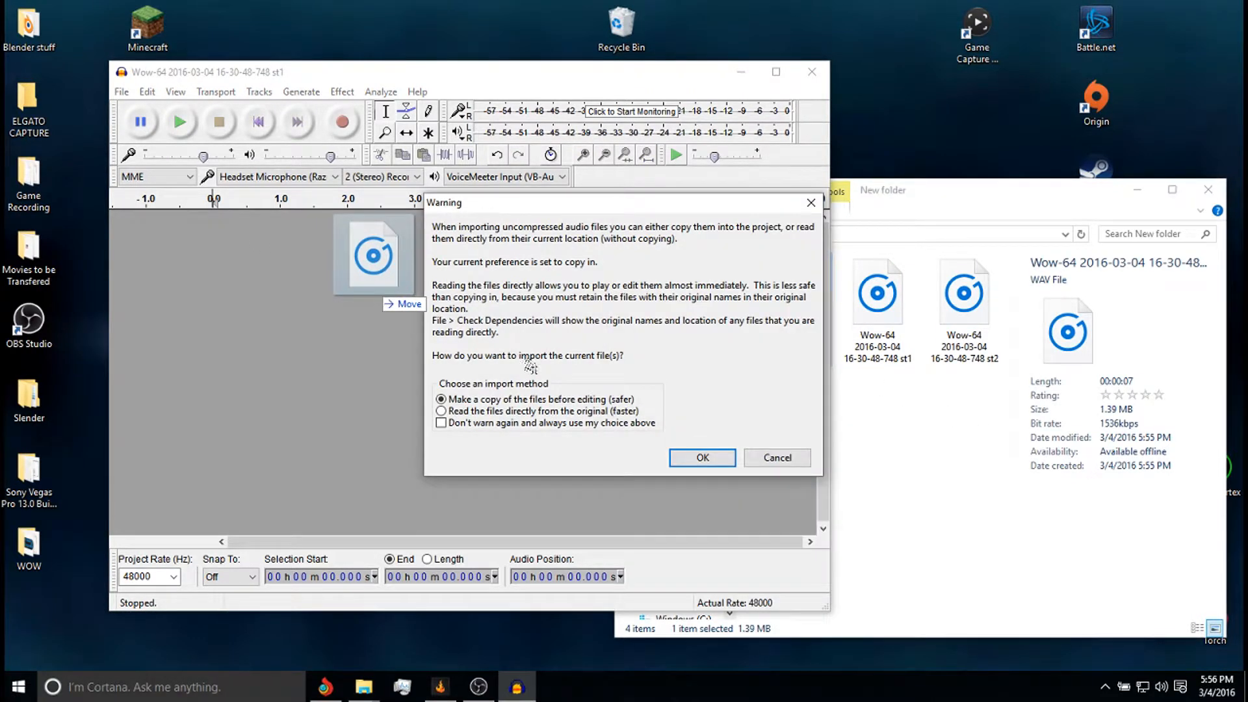
left_click(688, 456)
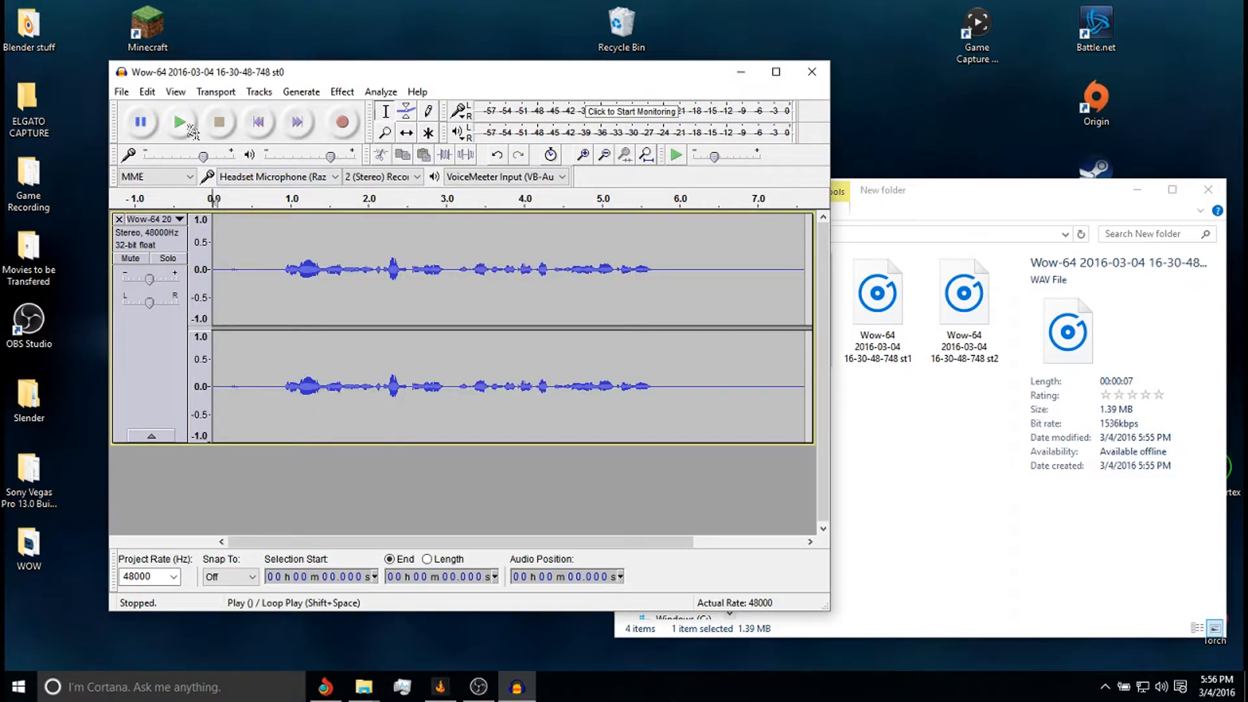
- Play the st0 voice track and examine its waveform up close and in full
left_click(181, 122)
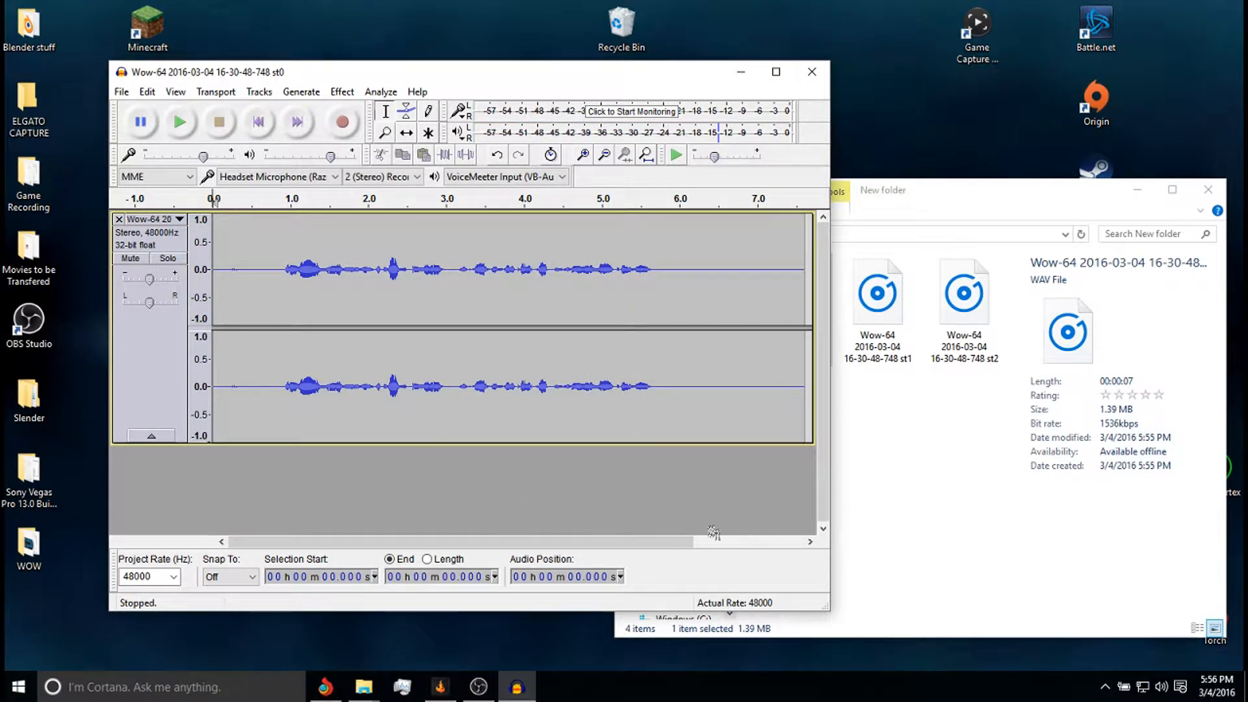
left_click(454, 276)
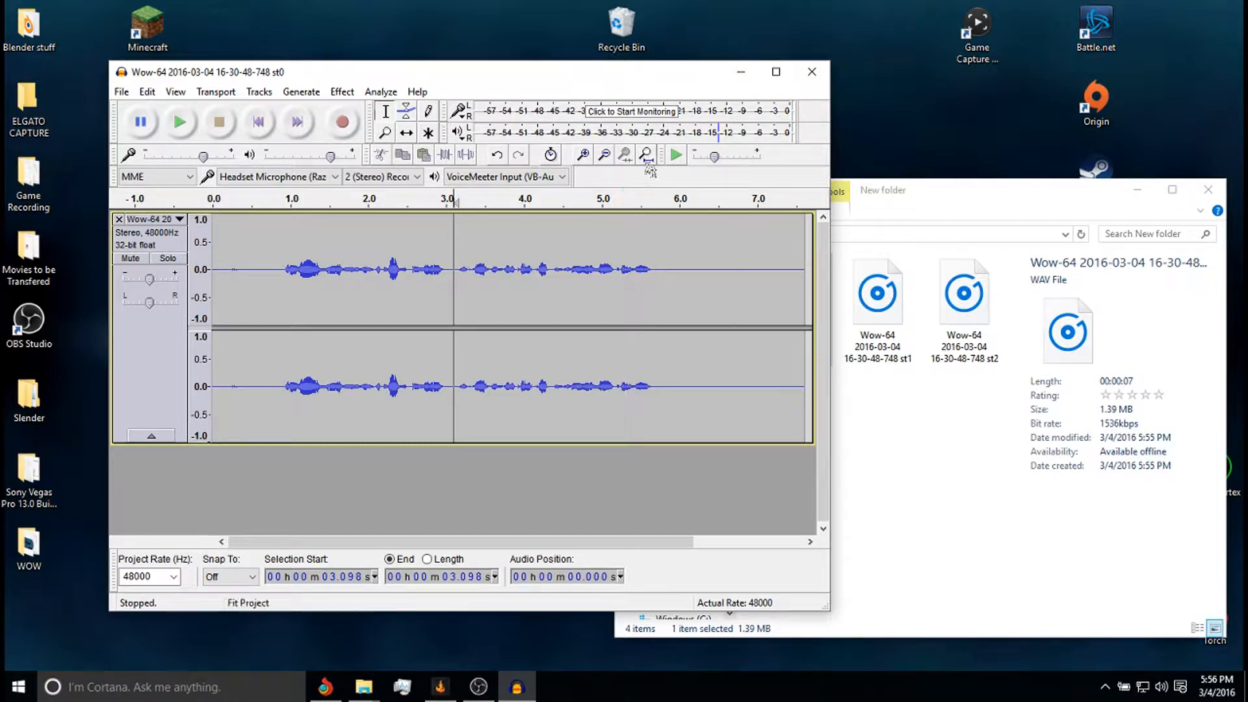
left_click(583, 154)
left_click(583, 154)
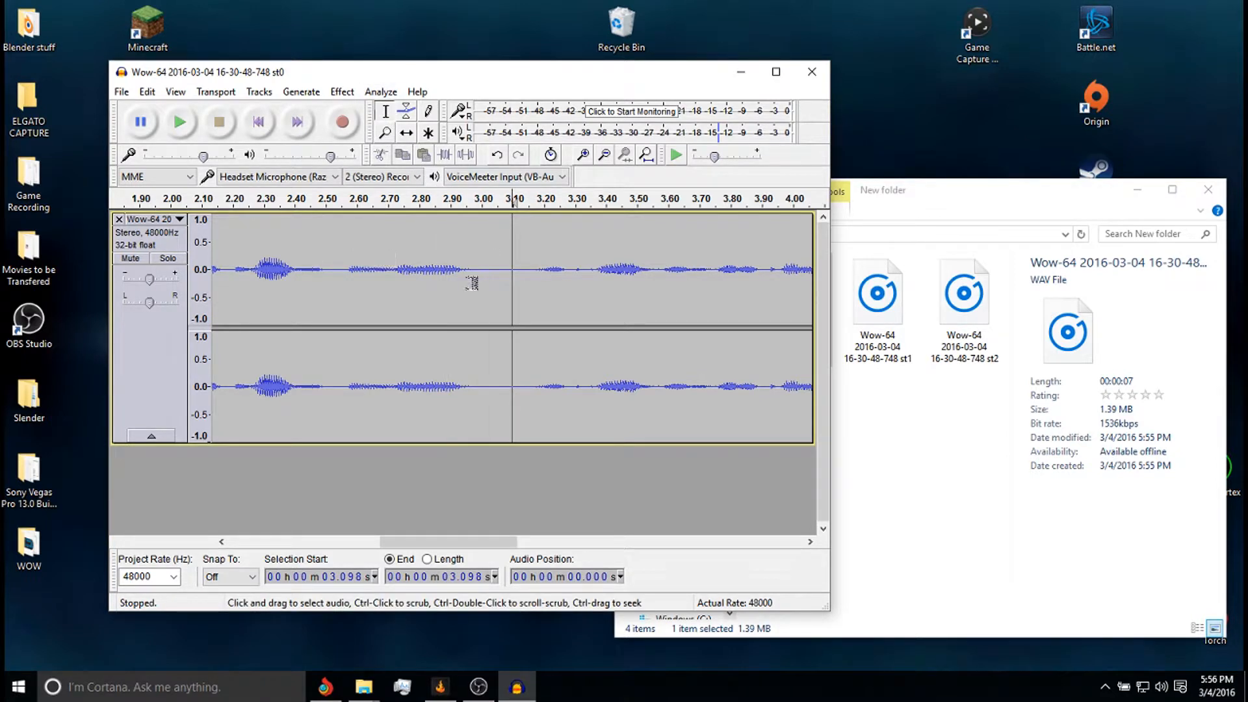
left_click(614, 154)
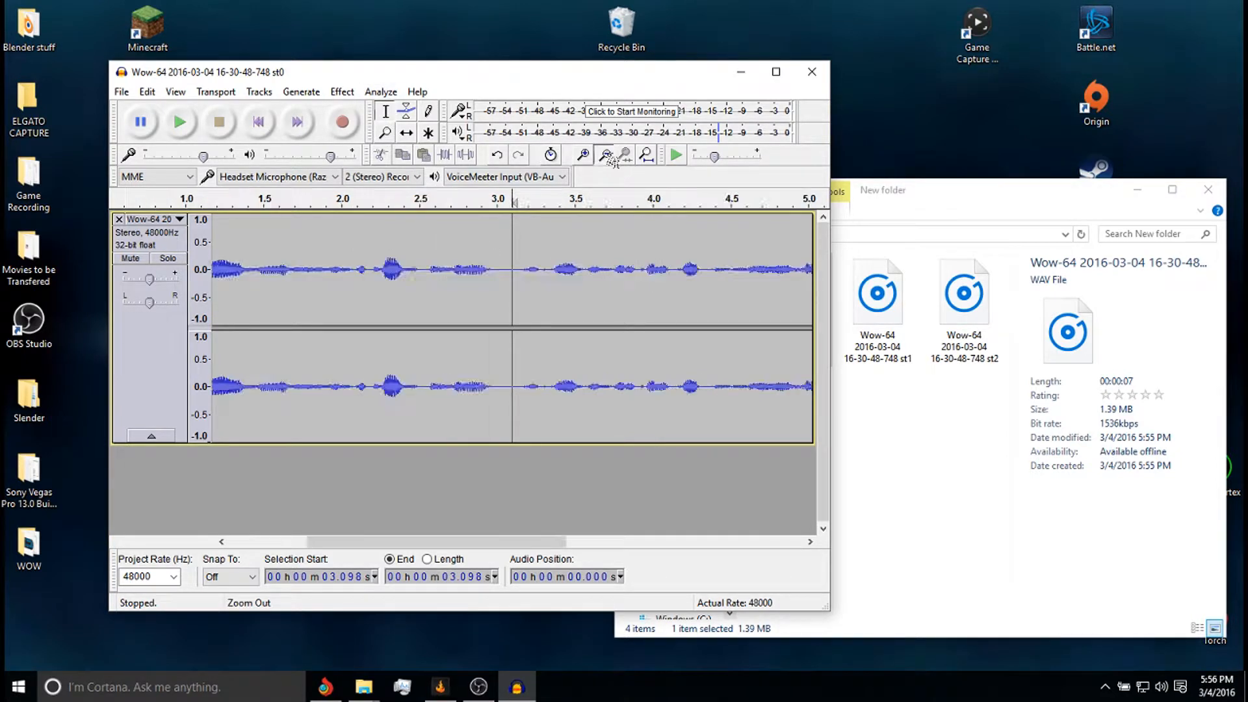
left_click(614, 155)
left_click(614, 155)
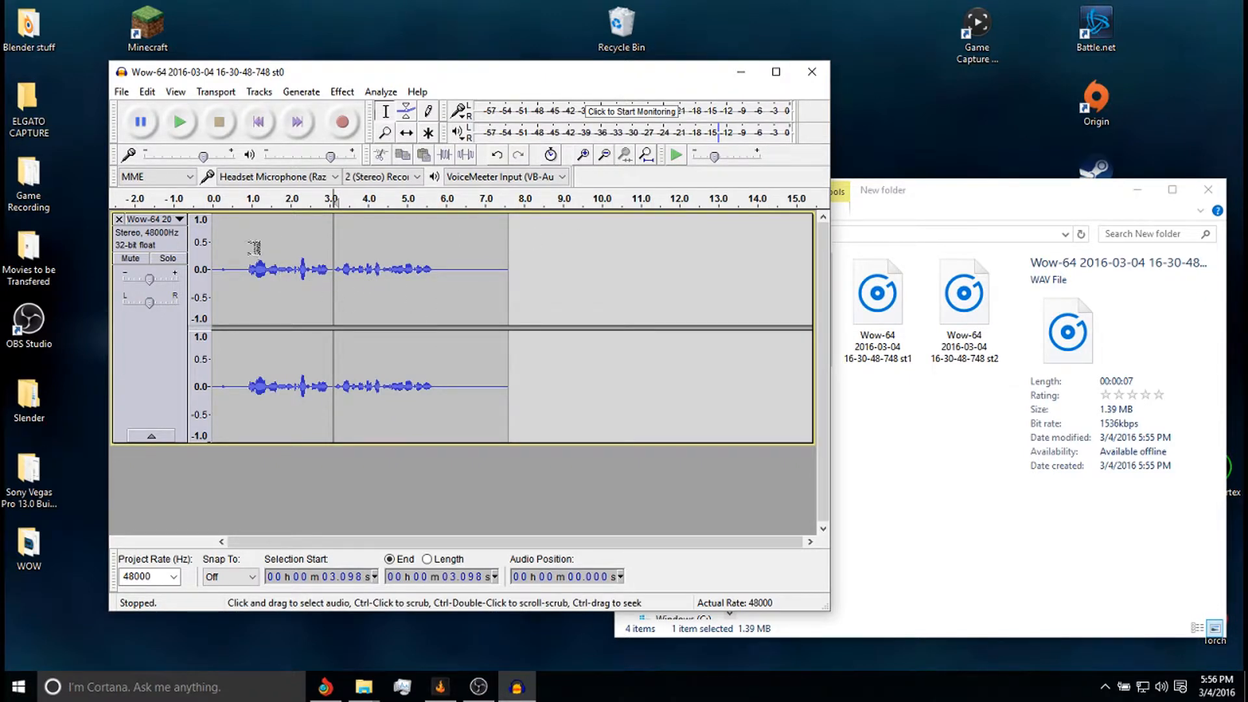
- Normalize the entire st0 voice track to a maximum amplitude of -1.0 dB with DC offset removal
left_click_drag(540, 234, 30, 260)
left_click(342, 91)
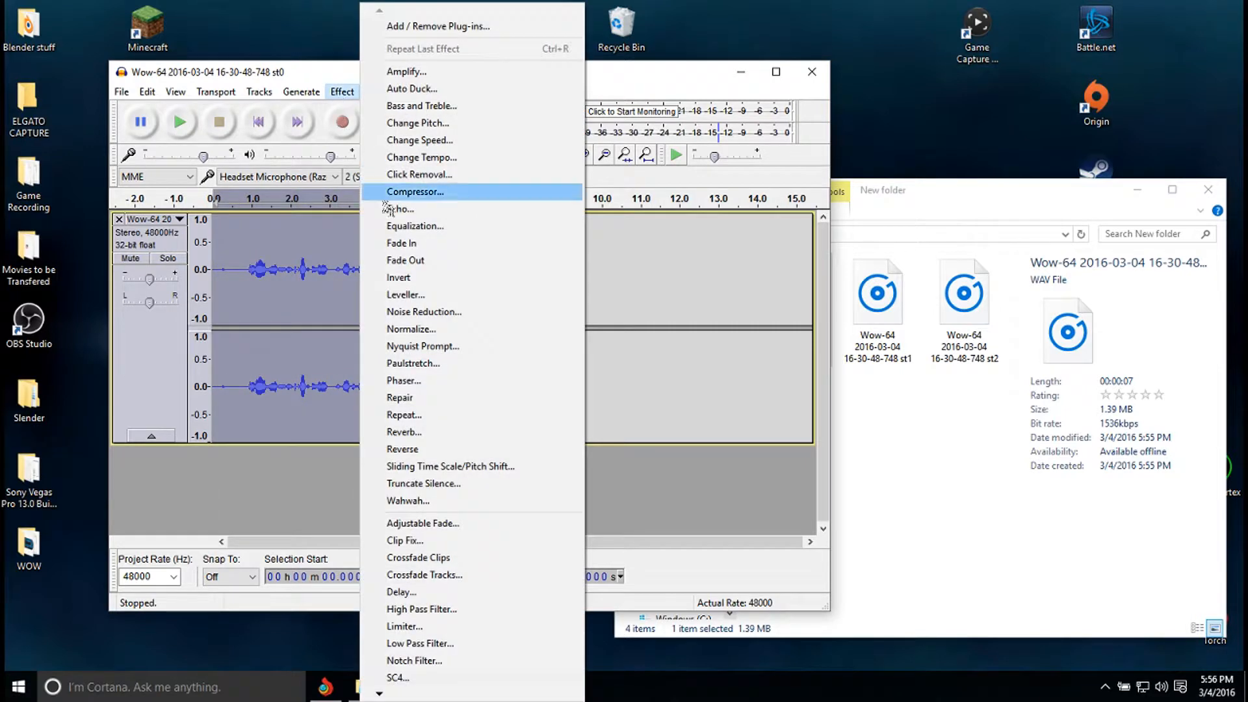
left_click(432, 330)
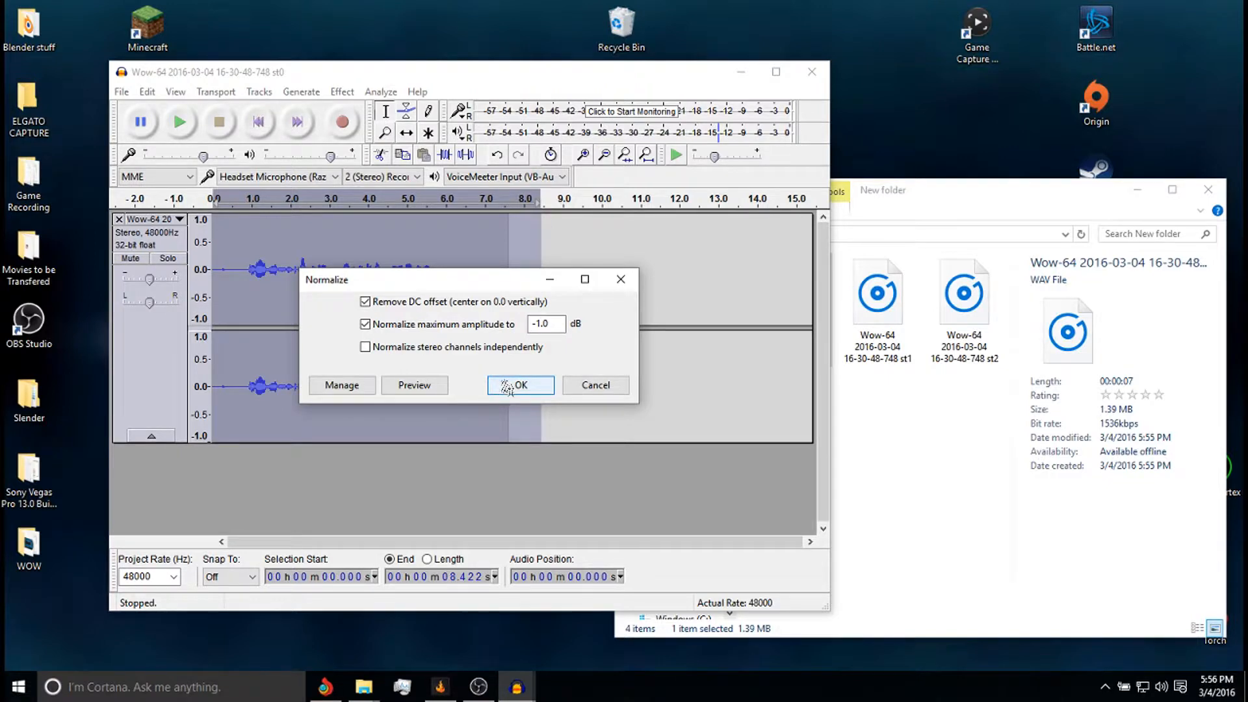
left_click(523, 386)
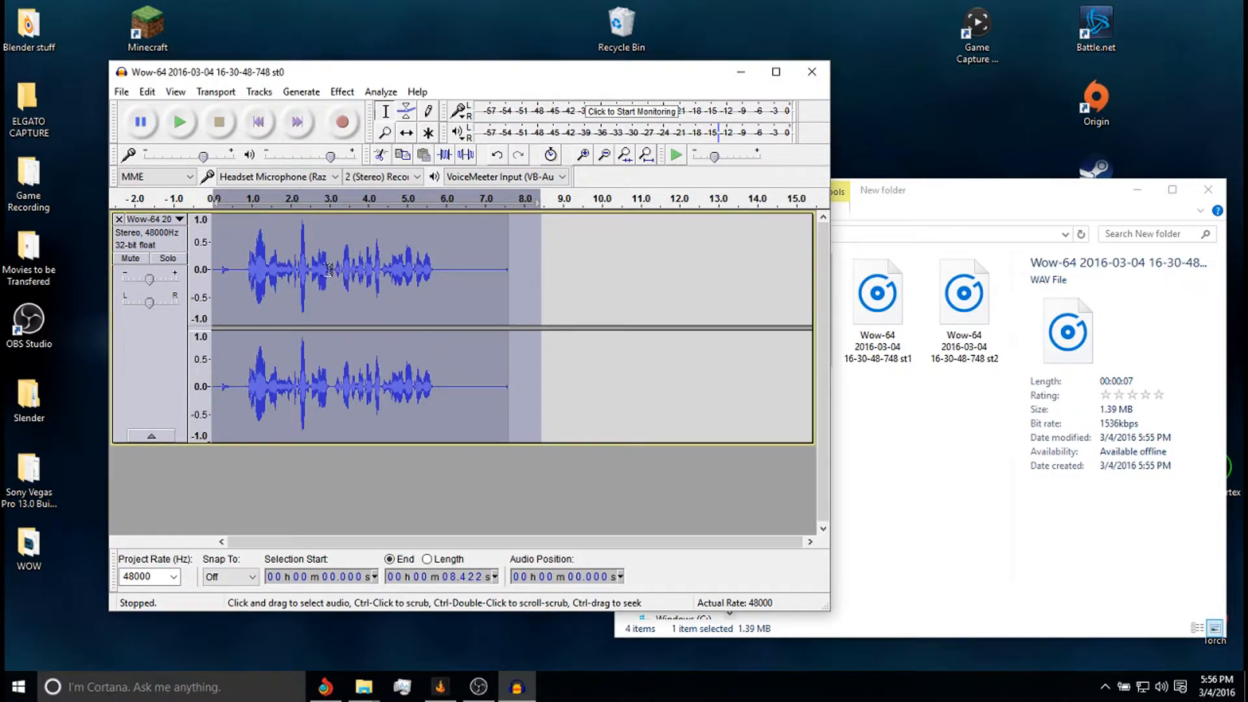
- Play the normalized voice track to check its loudness, stop playback, and move the Audacity window aside
left_click(180, 122)
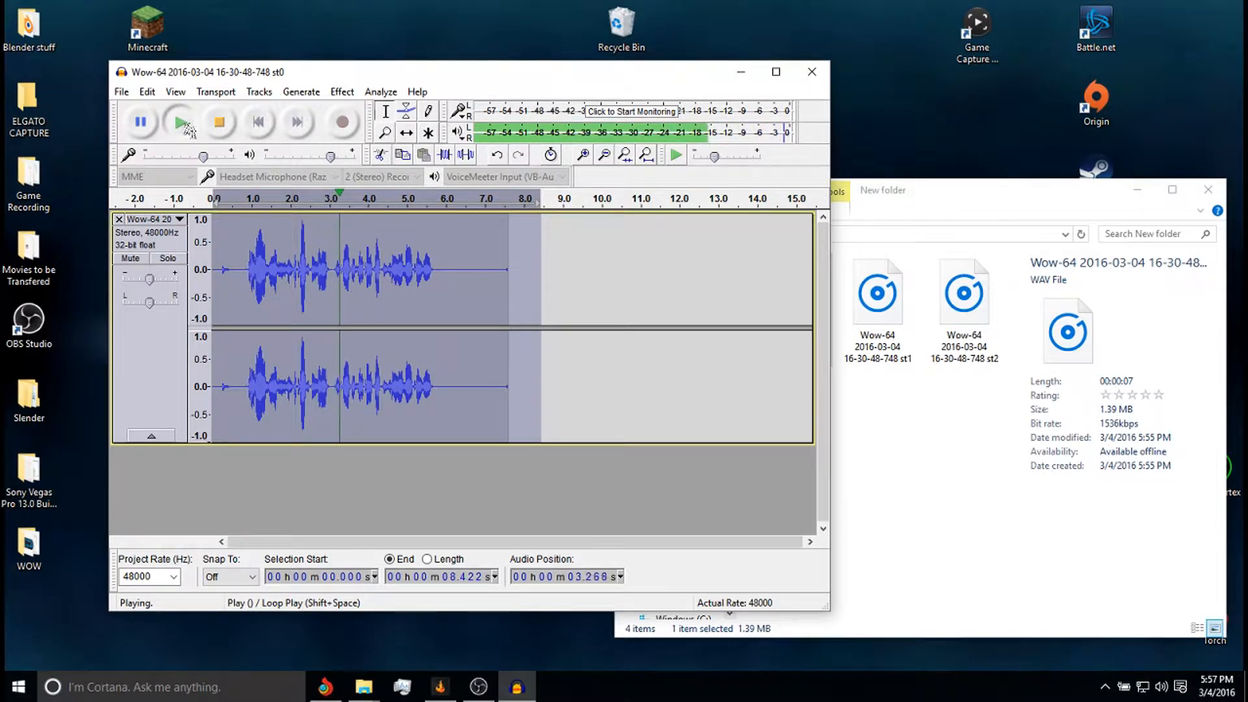
left_click(220, 123)
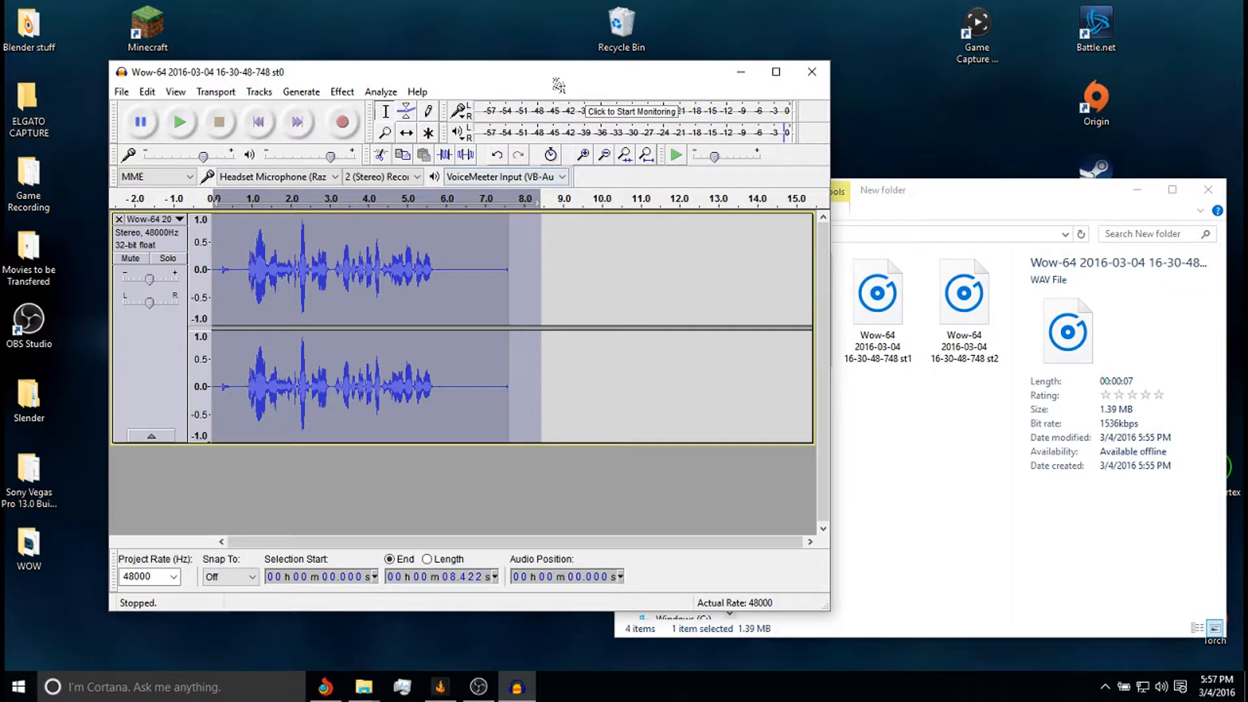
left_click_drag(558, 85, 662, 97)
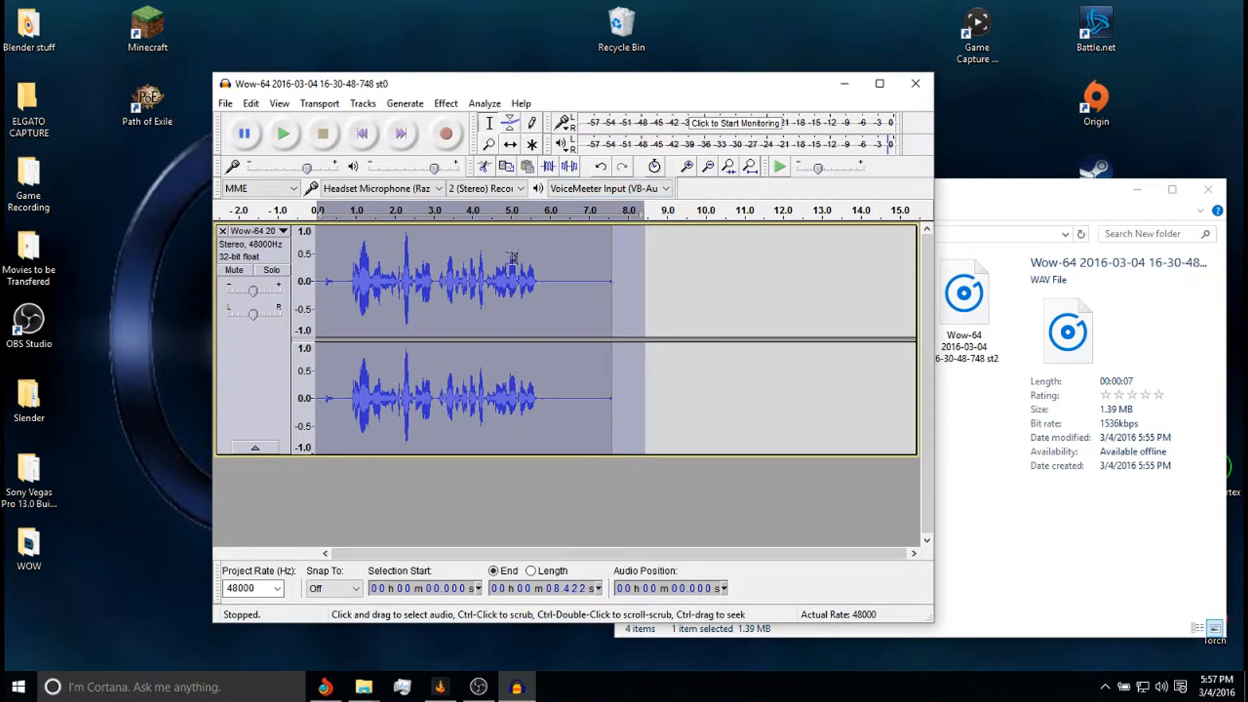
- Capture a Noise Reduction profile from the quiet opening of the voice track, from 0 to about 0.54 seconds
left_click(567, 267)
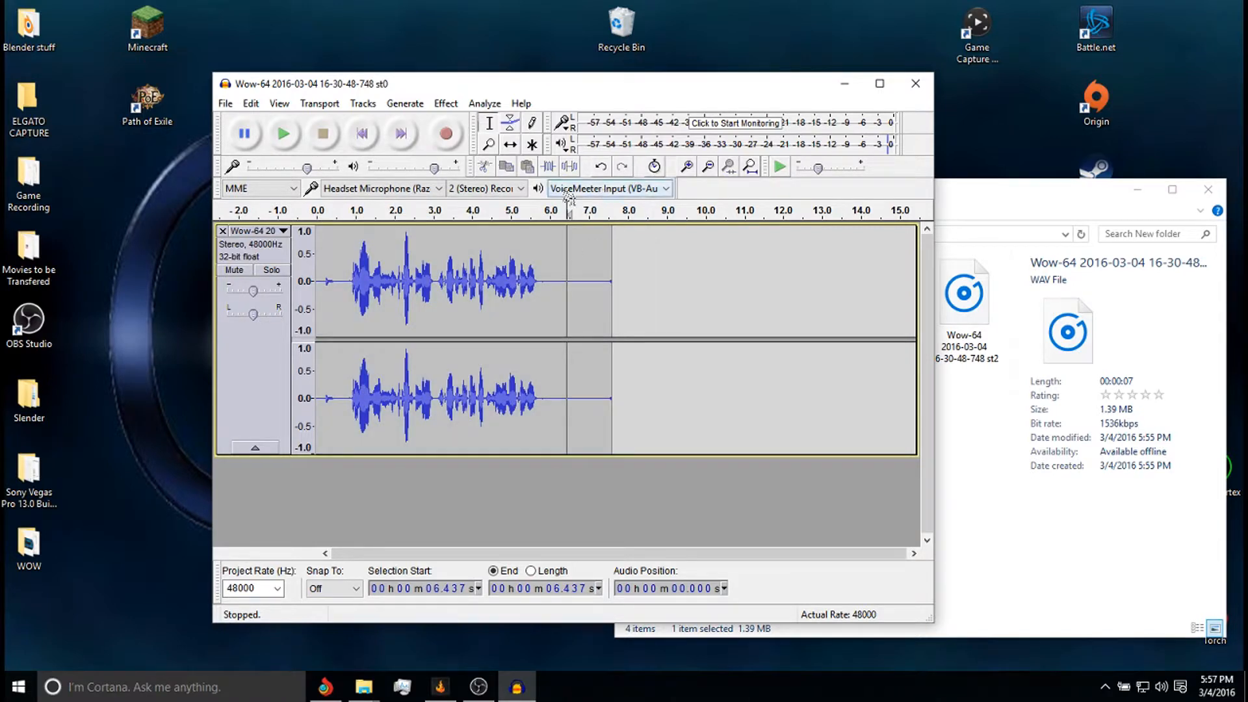
left_click(686, 167)
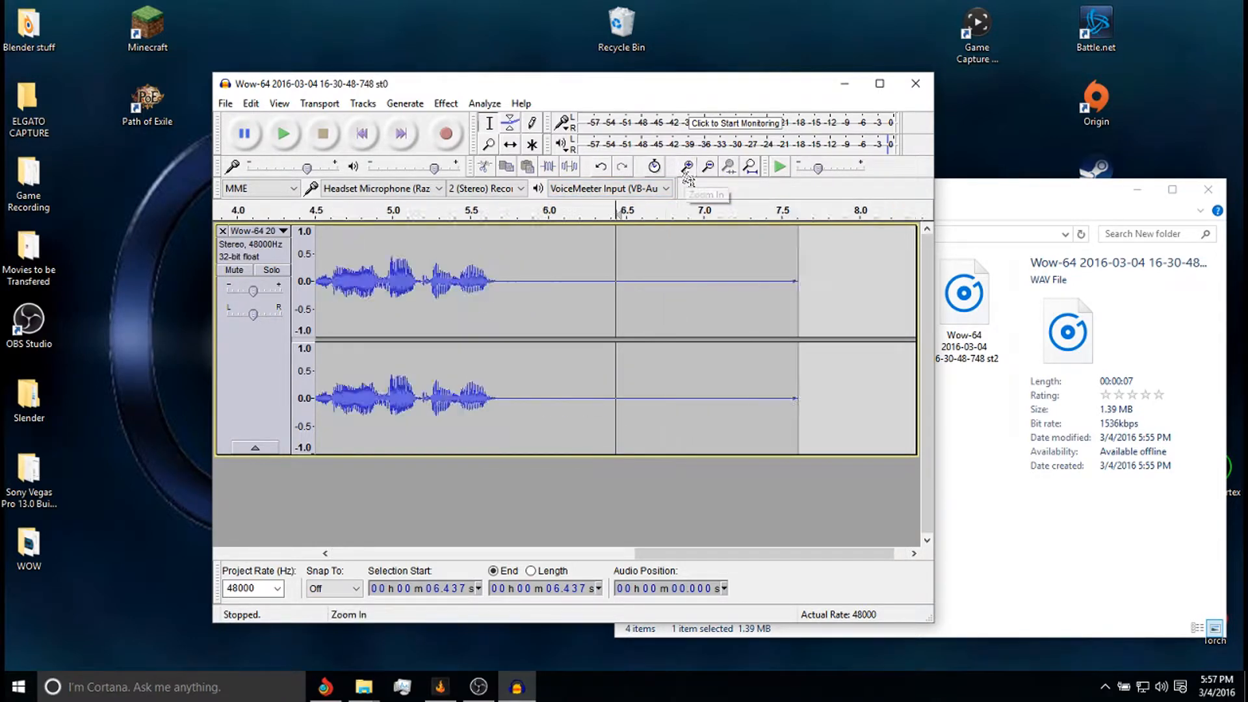
left_click(686, 167)
left_click(686, 167)
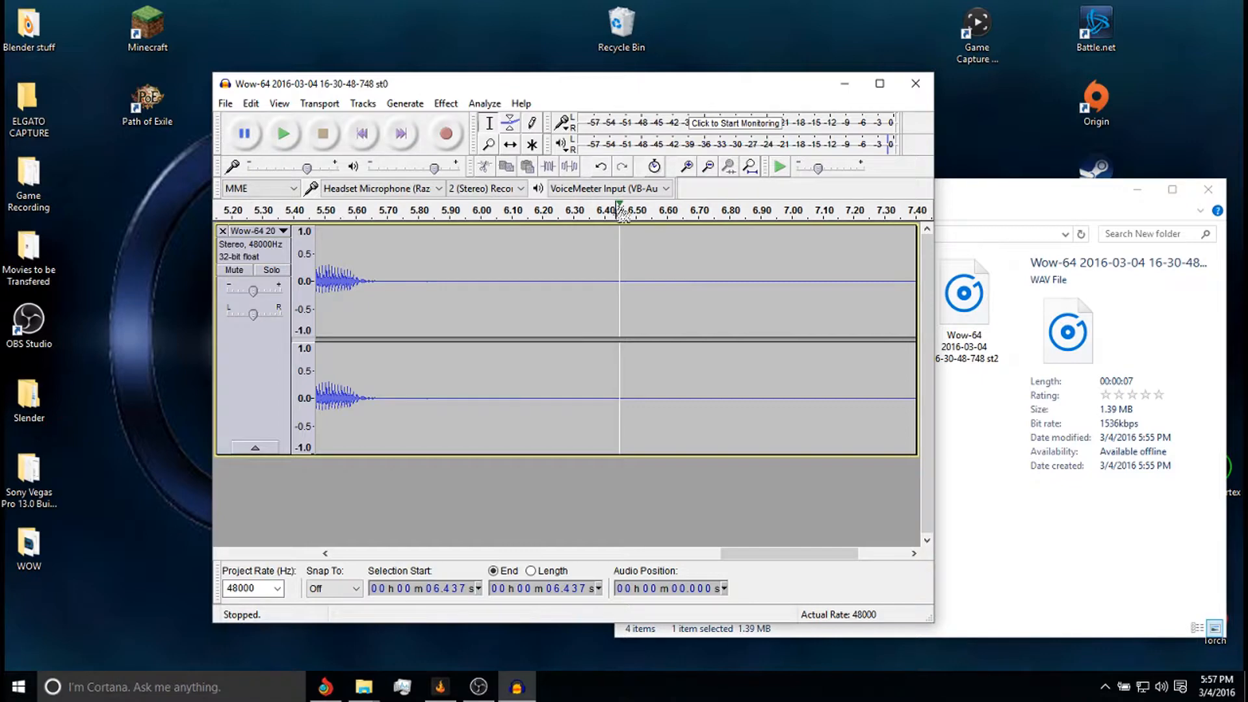
left_click_drag(778, 550, 362, 506)
left_click_drag(482, 260, 307, 271)
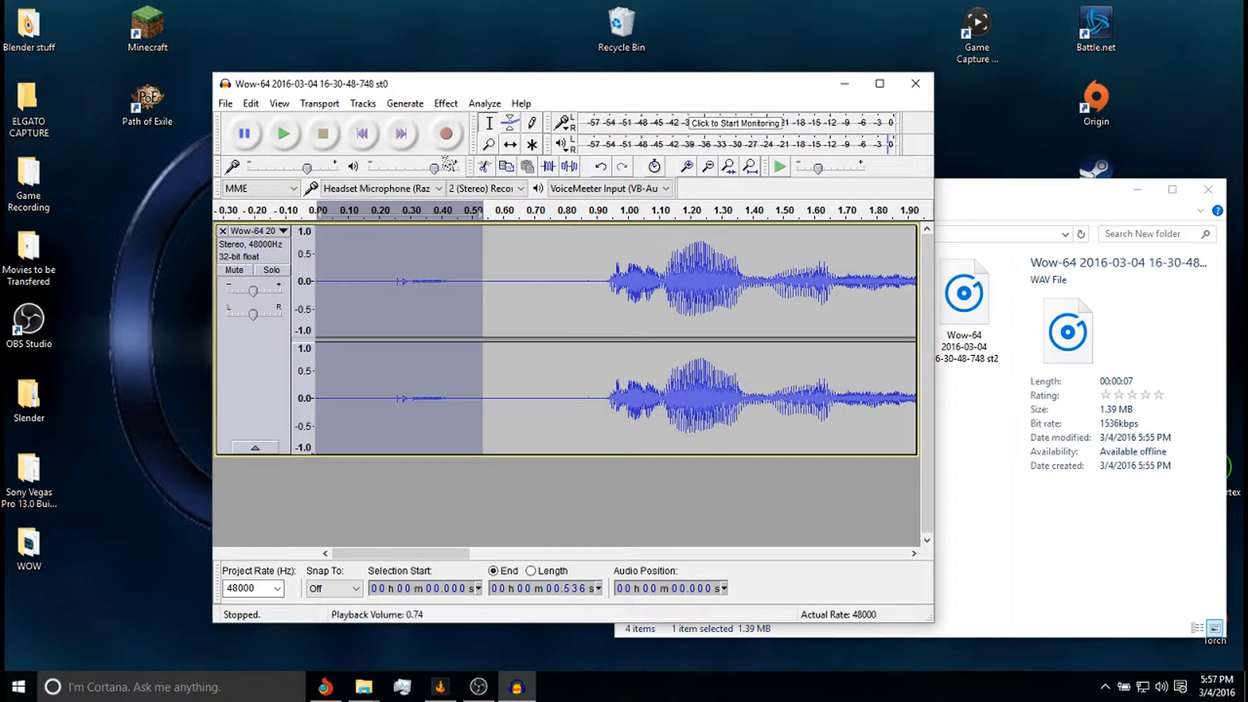
left_click(446, 104)
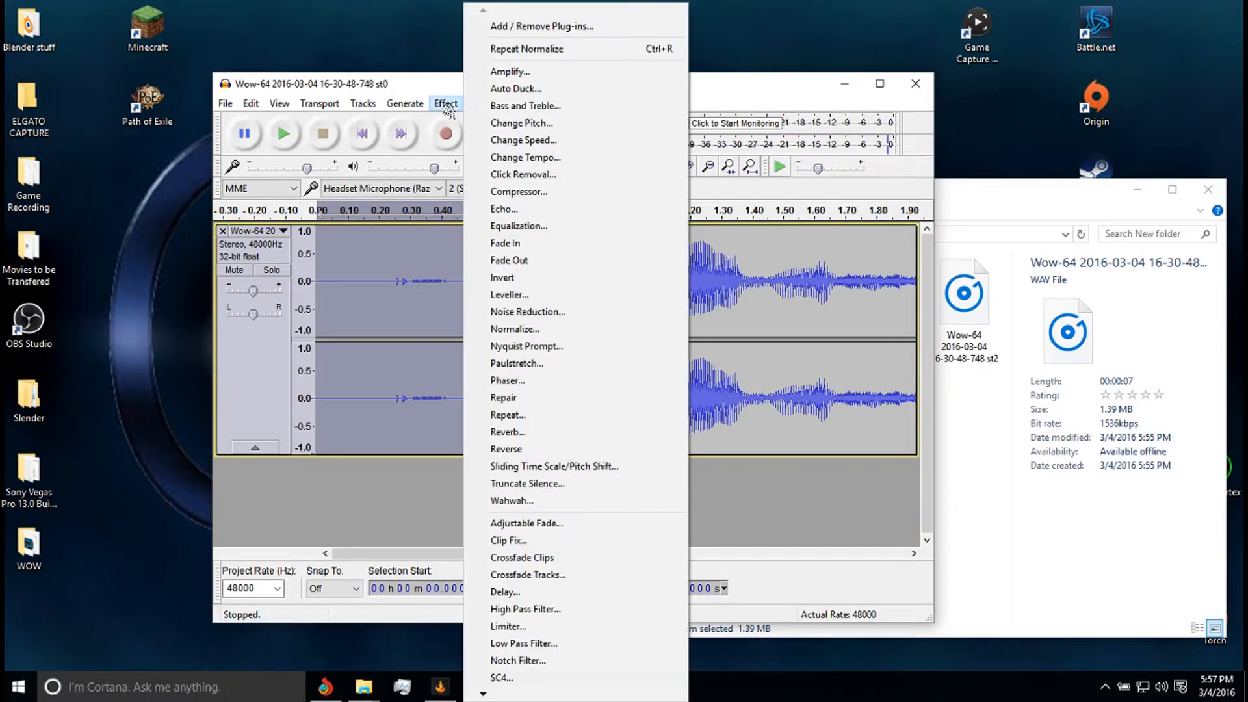
left_click(528, 312)
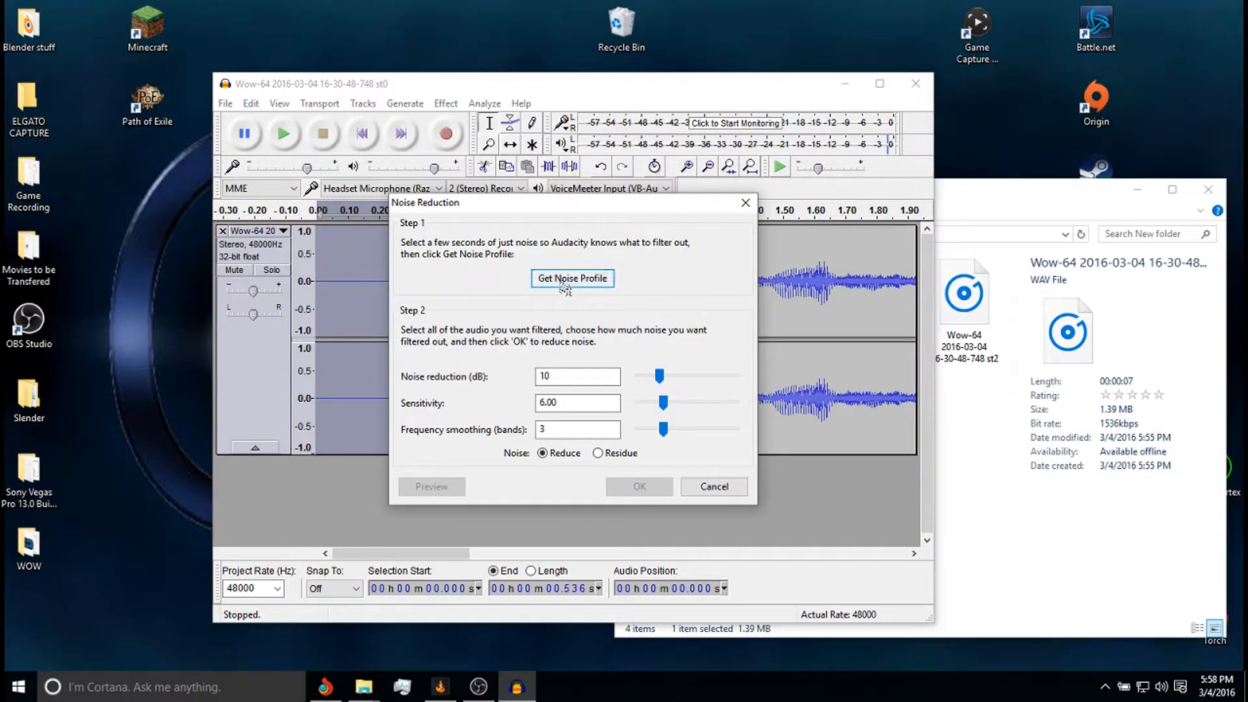
left_click(565, 286)
- Apply Noise Reduction to the whole voice track with 10 dB reduction, sensitivity 6.00 and 3 frequency smoothing bands
left_click(412, 309)
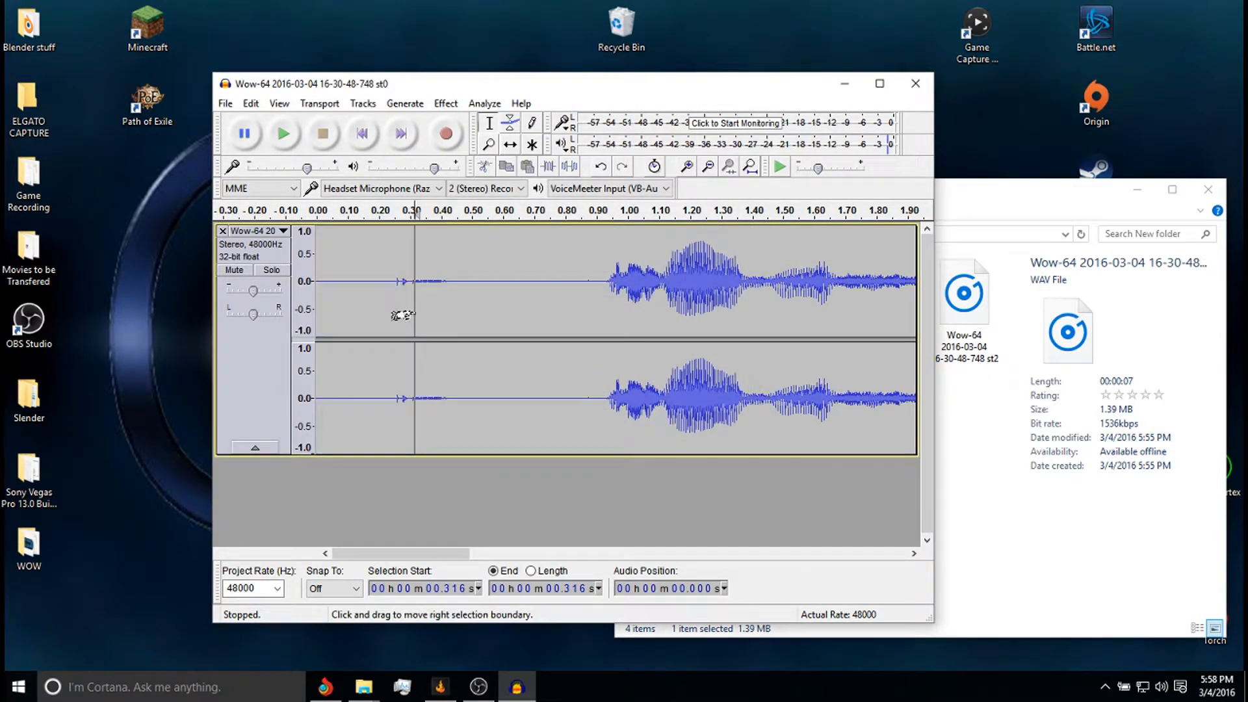
key("ctrl+a")
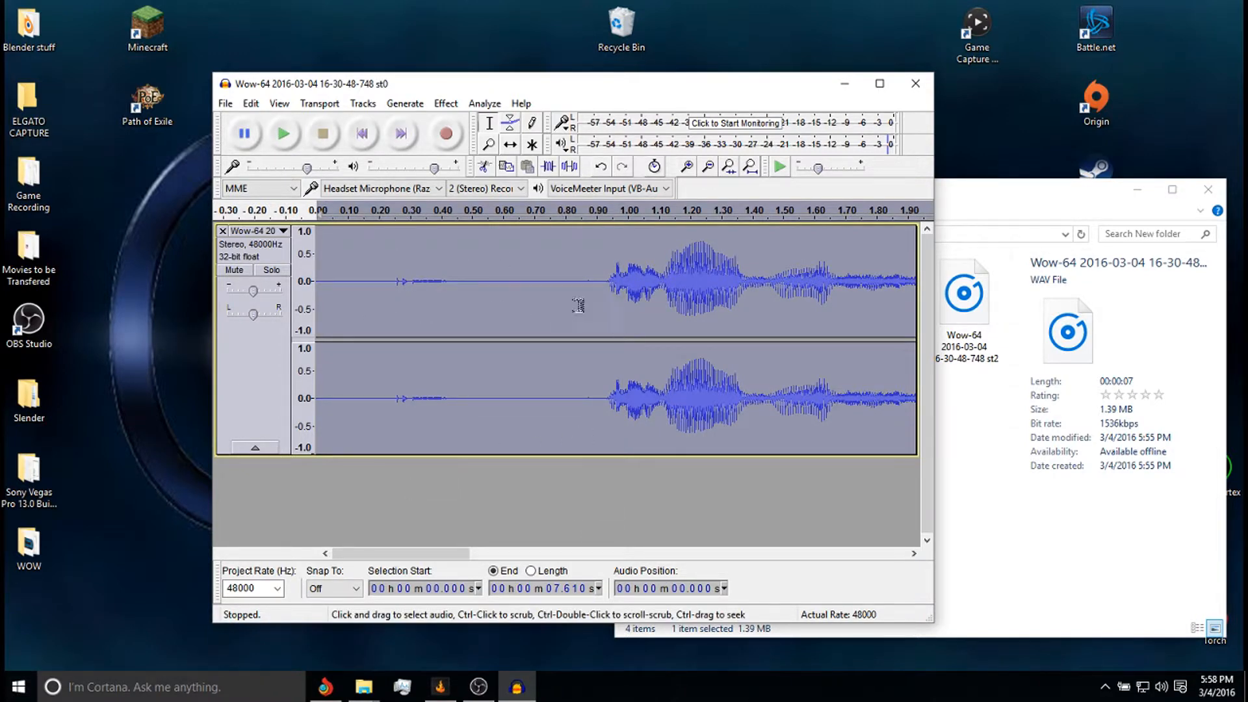
left_click(447, 104)
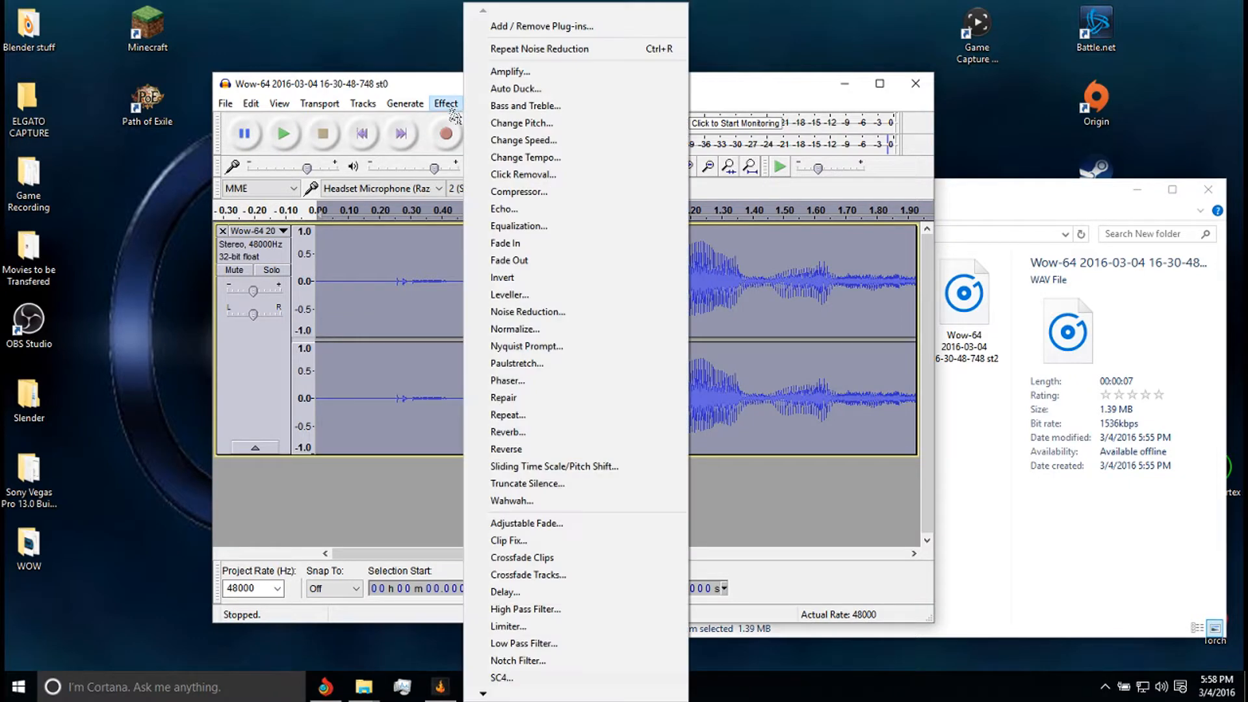
left_click(536, 313)
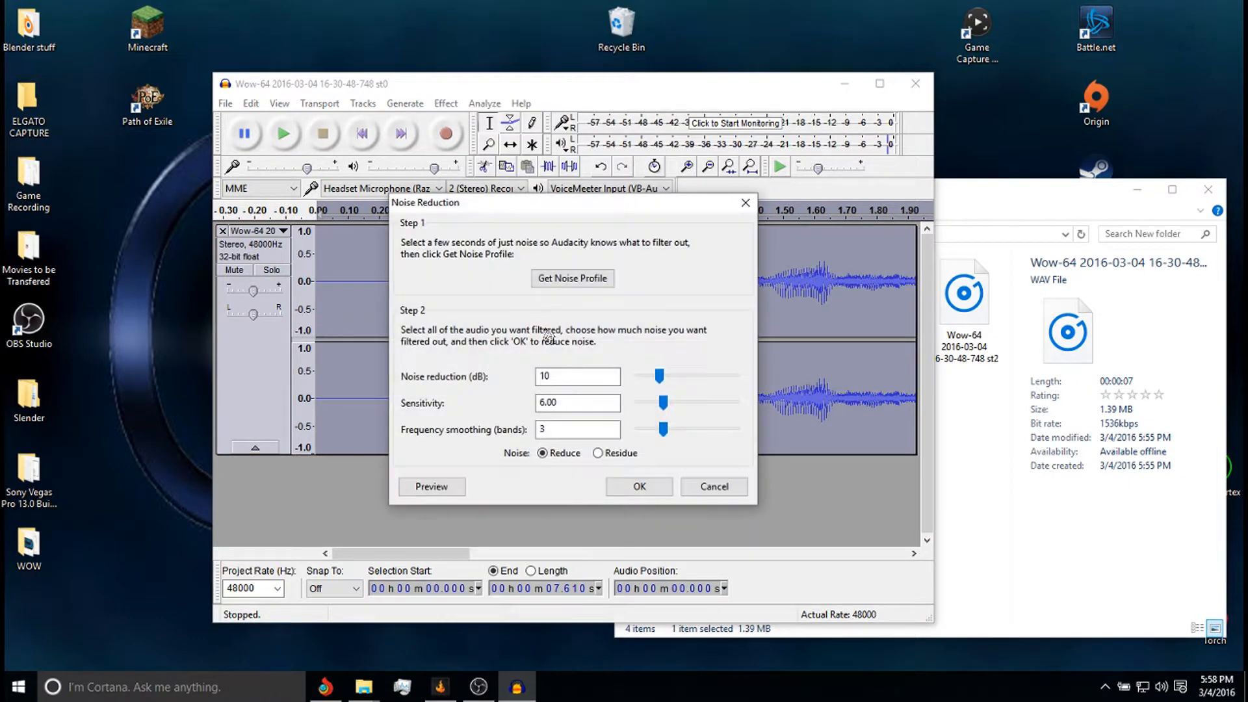
left_click(625, 489)
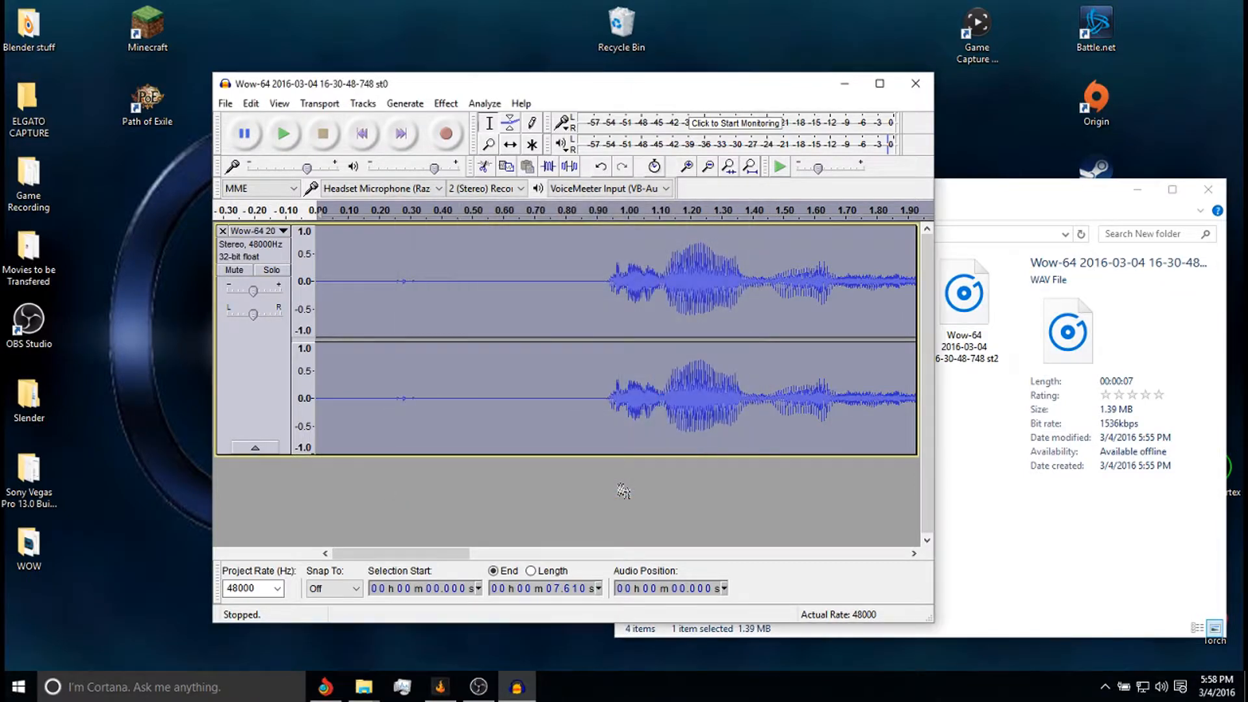
- Compress the whole voice track with threshold -12 dB, noise floor -40 dB, ratio 2:1, attack 0.20 secs, release 1.0 secs and make-up gain
left_click(424, 289)
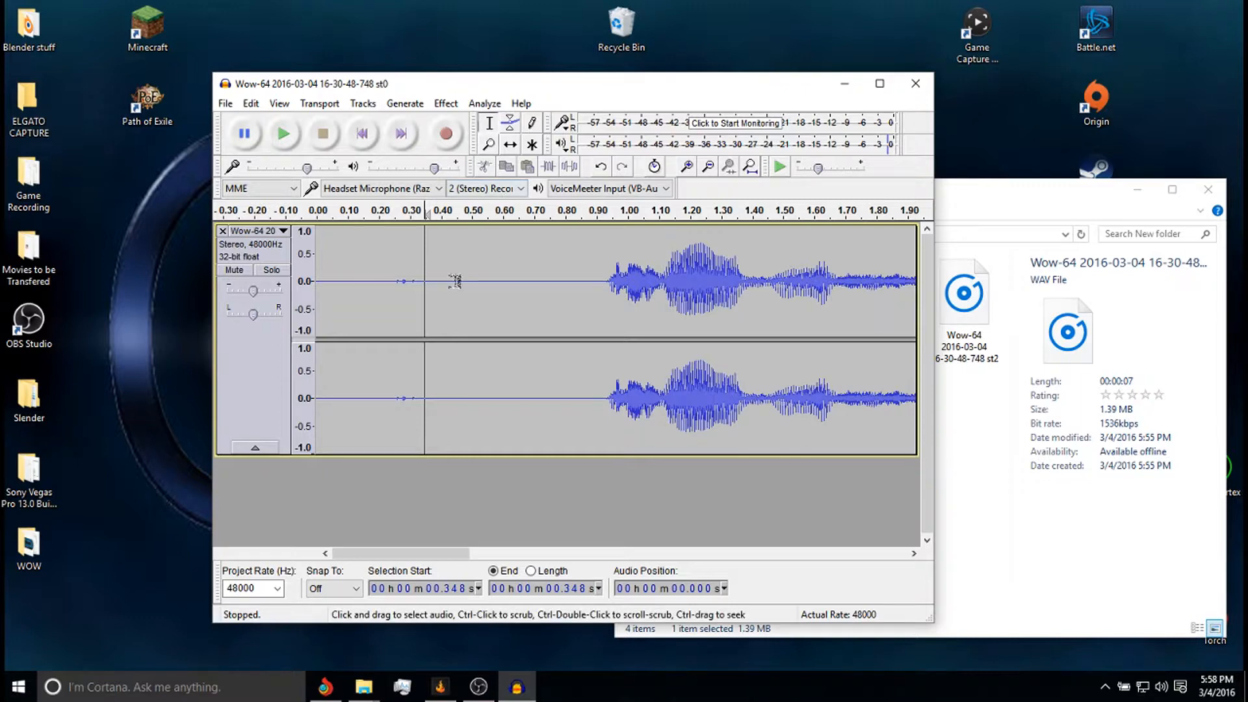
left_click(418, 265)
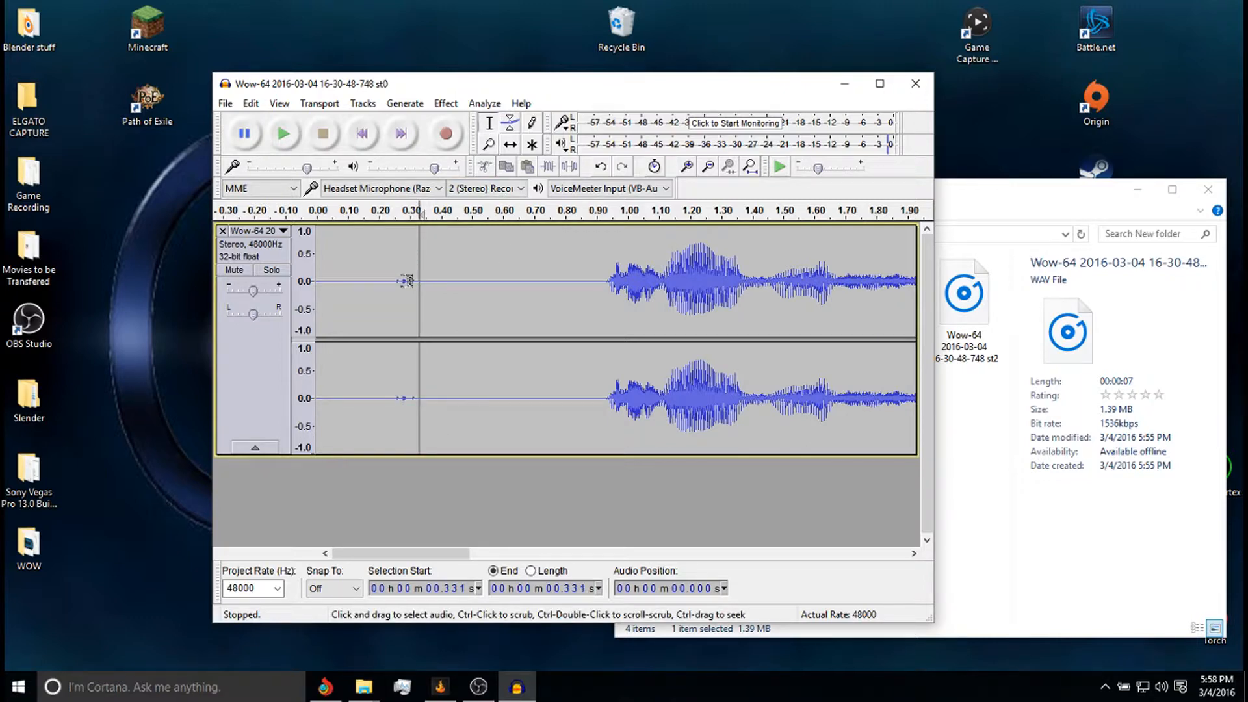
key("ctrl+a")
left_click(445, 103)
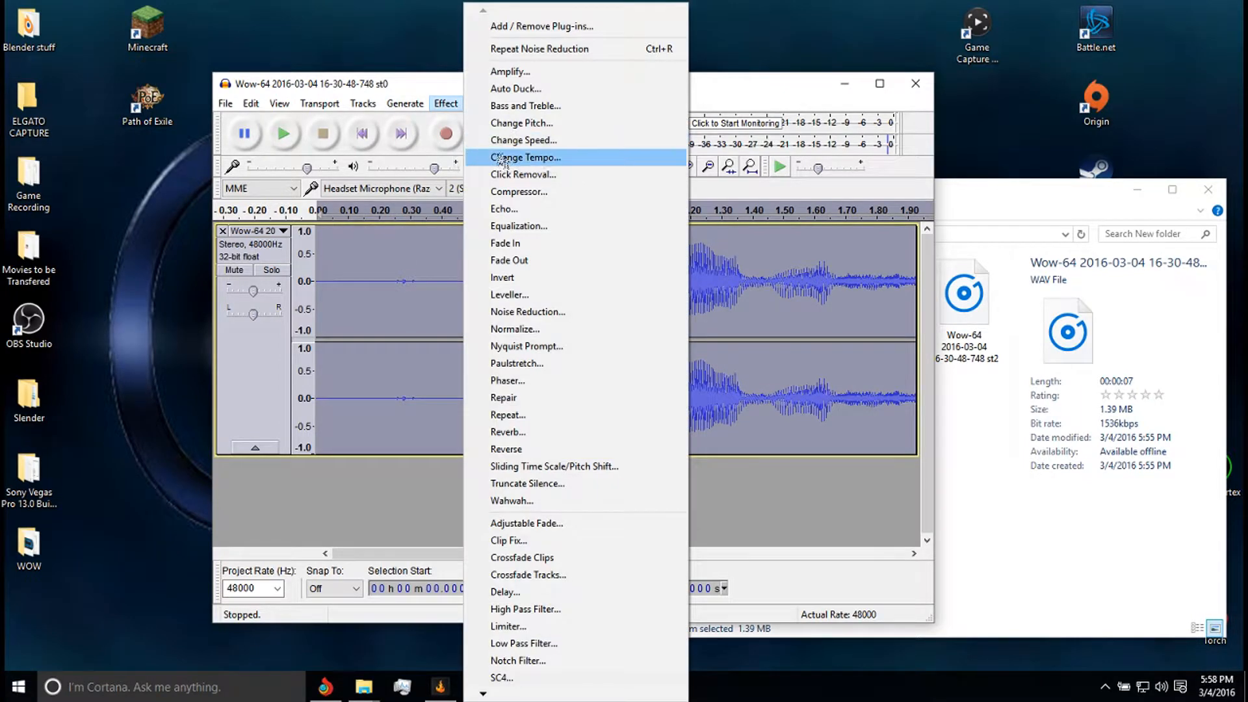
left_click(520, 193)
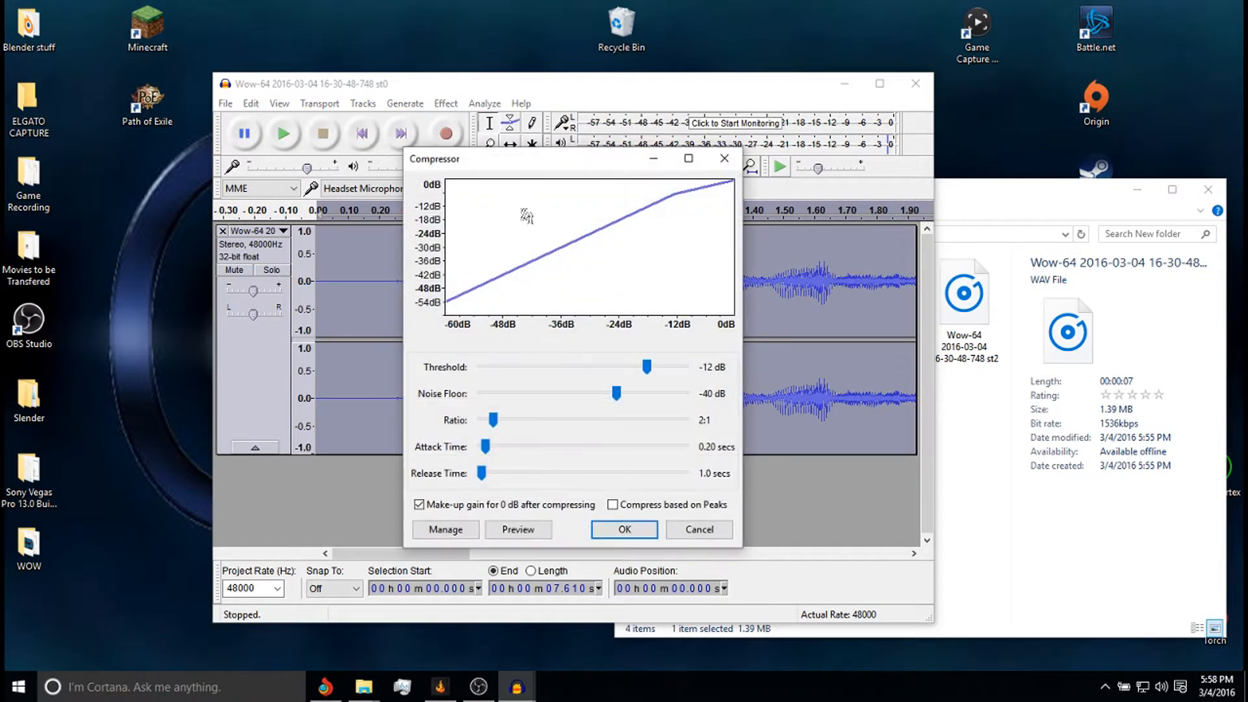
left_click(601, 526)
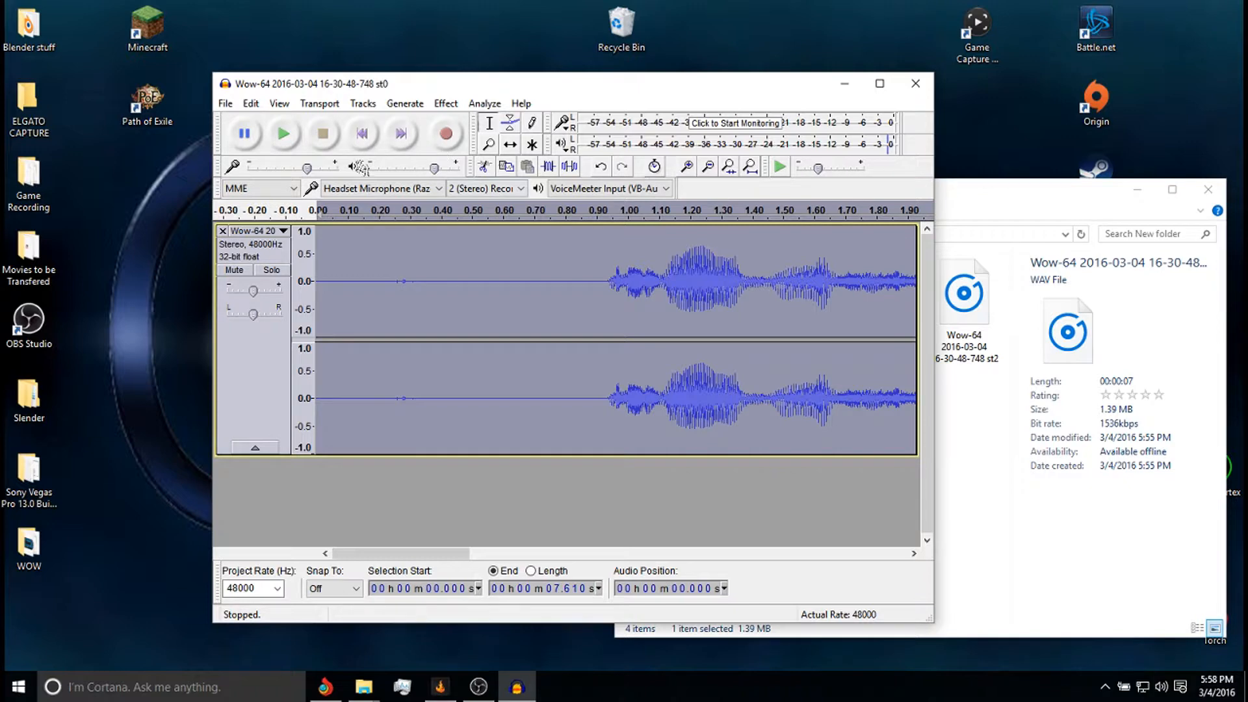
- Play the compressed voice track through and return to the quiet section at its beginning
left_click(286, 136)
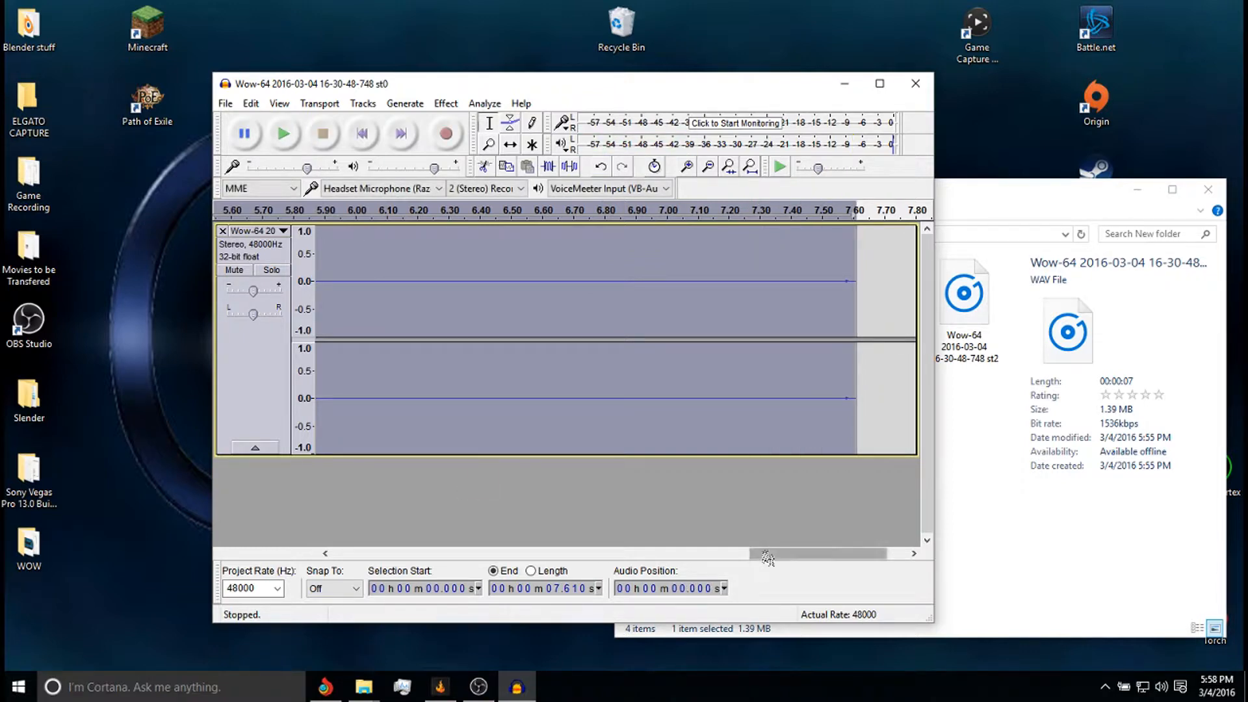
left_click_drag(768, 558, 346, 505)
left_click(390, 280)
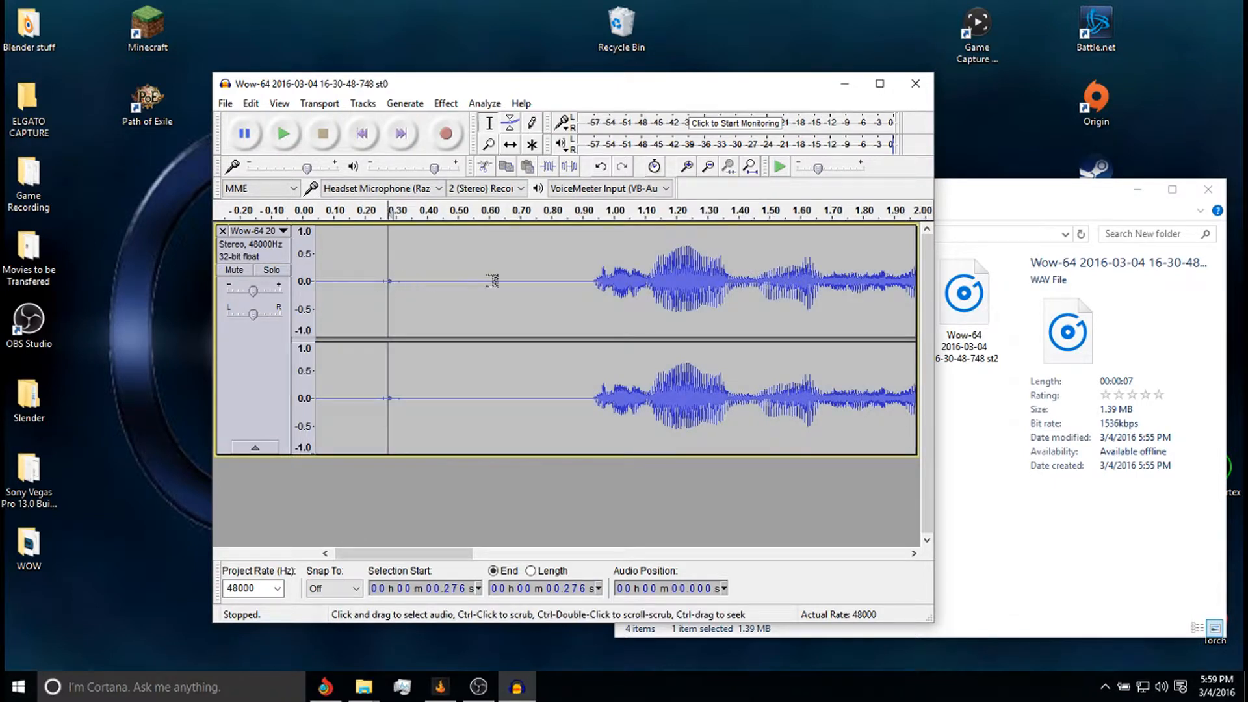
left_click_drag(492, 281, 276, 328)
left_click(446, 106)
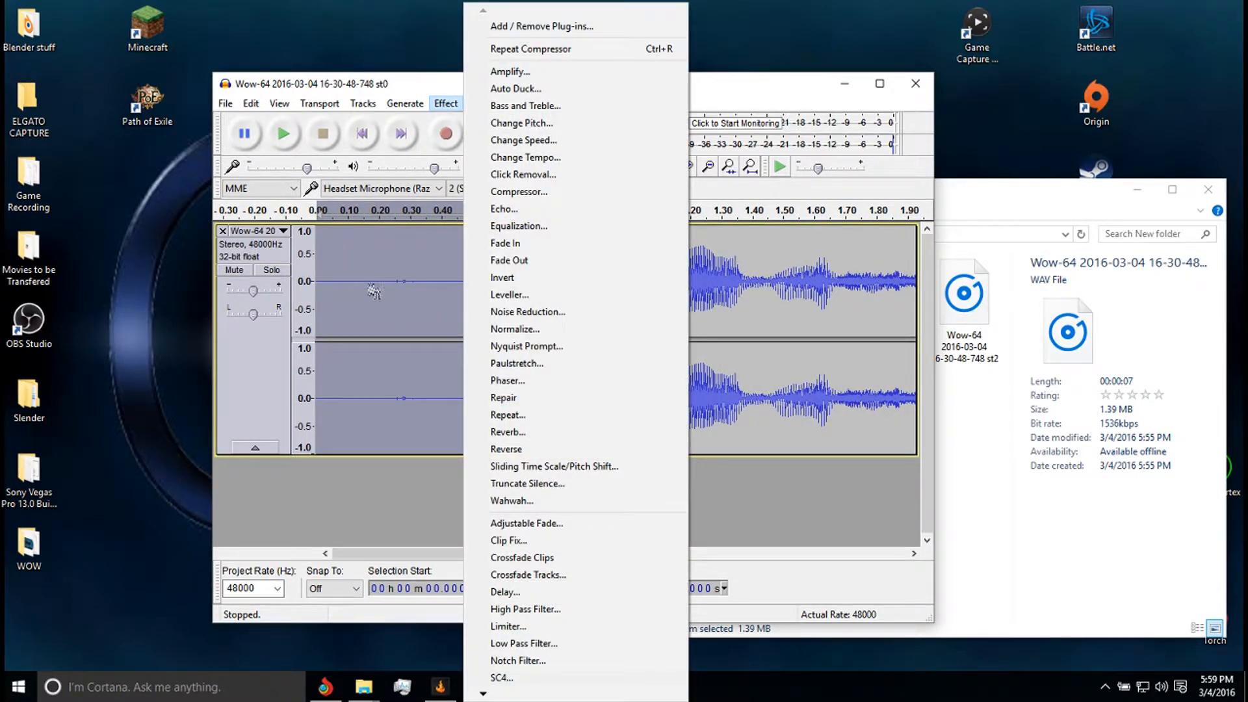
left_click(538, 317)
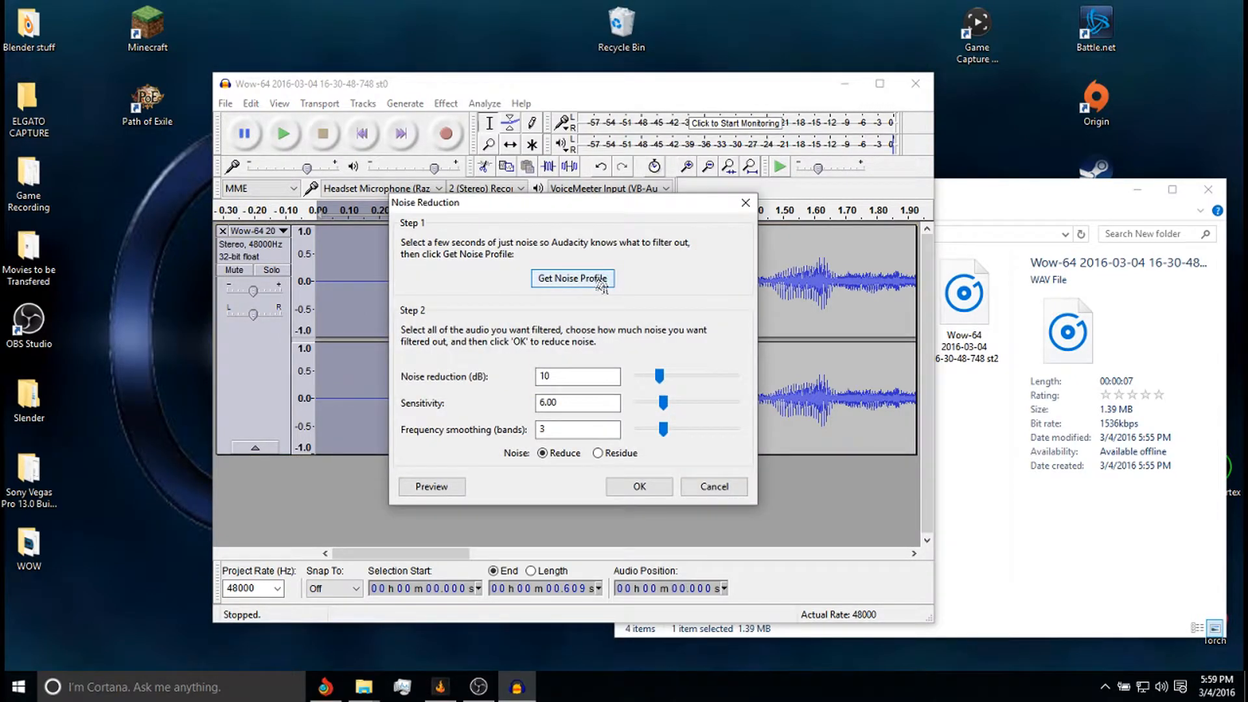
left_click(718, 489)
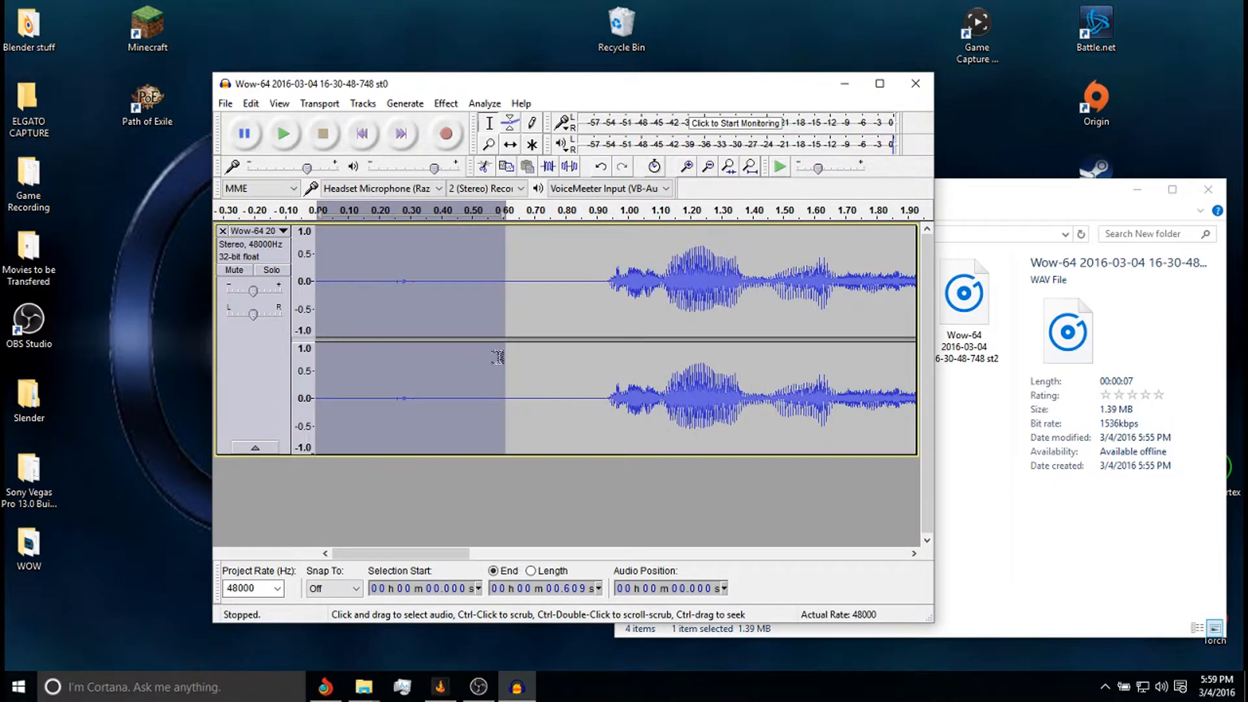
left_click(545, 338)
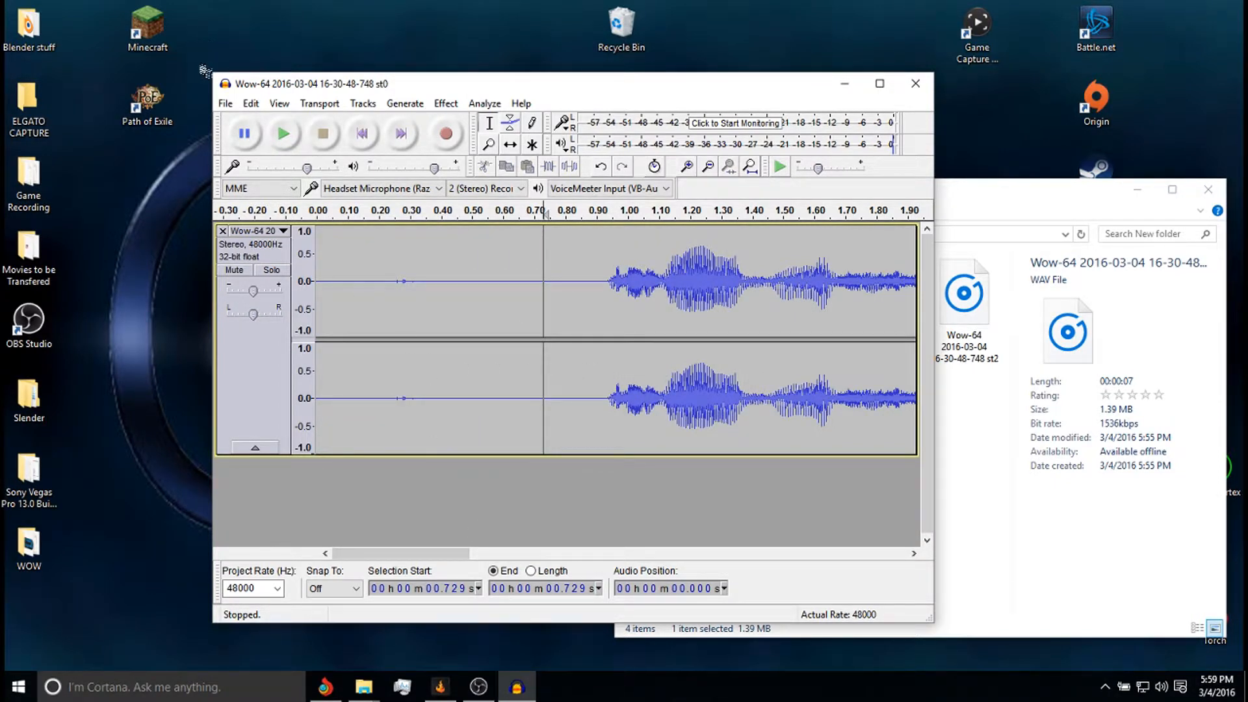
left_click(225, 103)
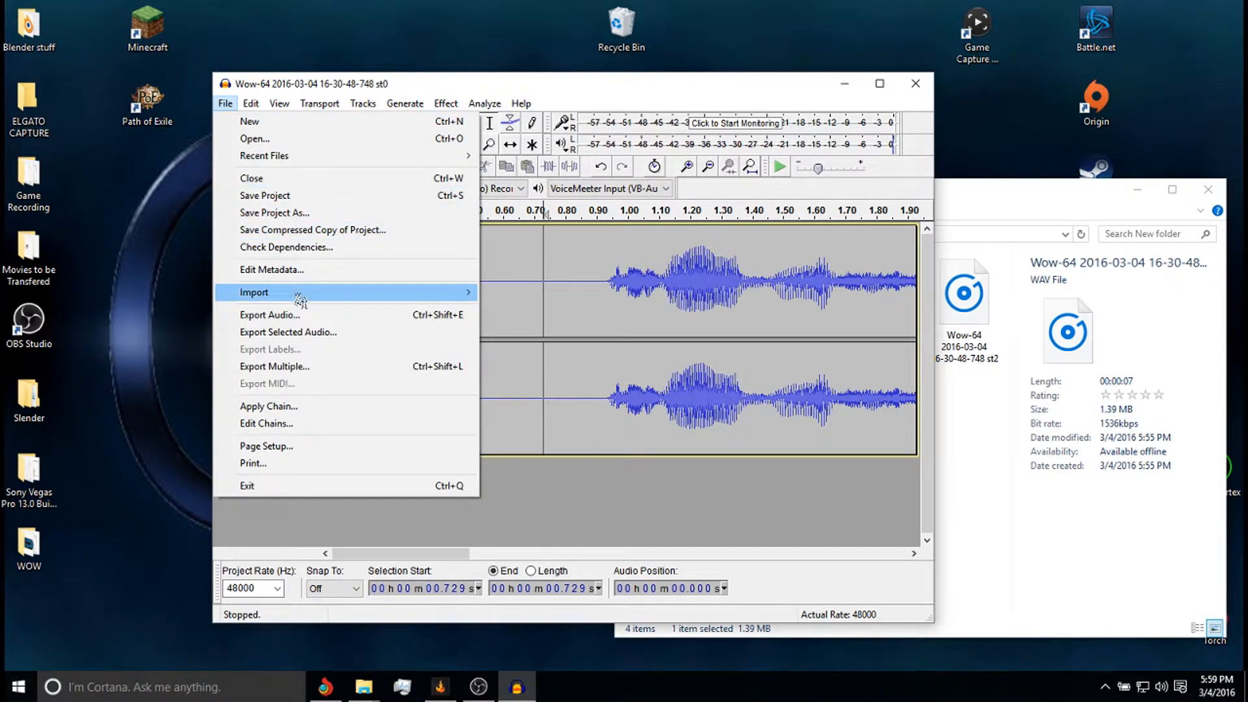
left_click(301, 316)
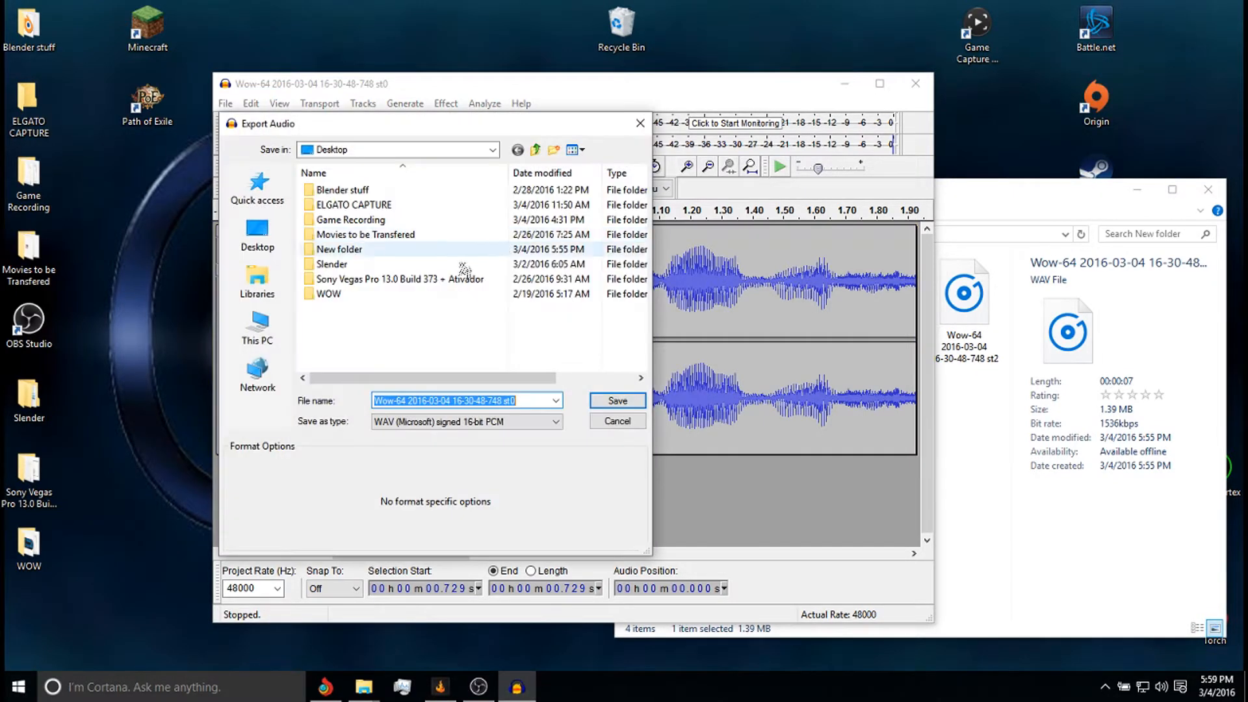
type("Test")
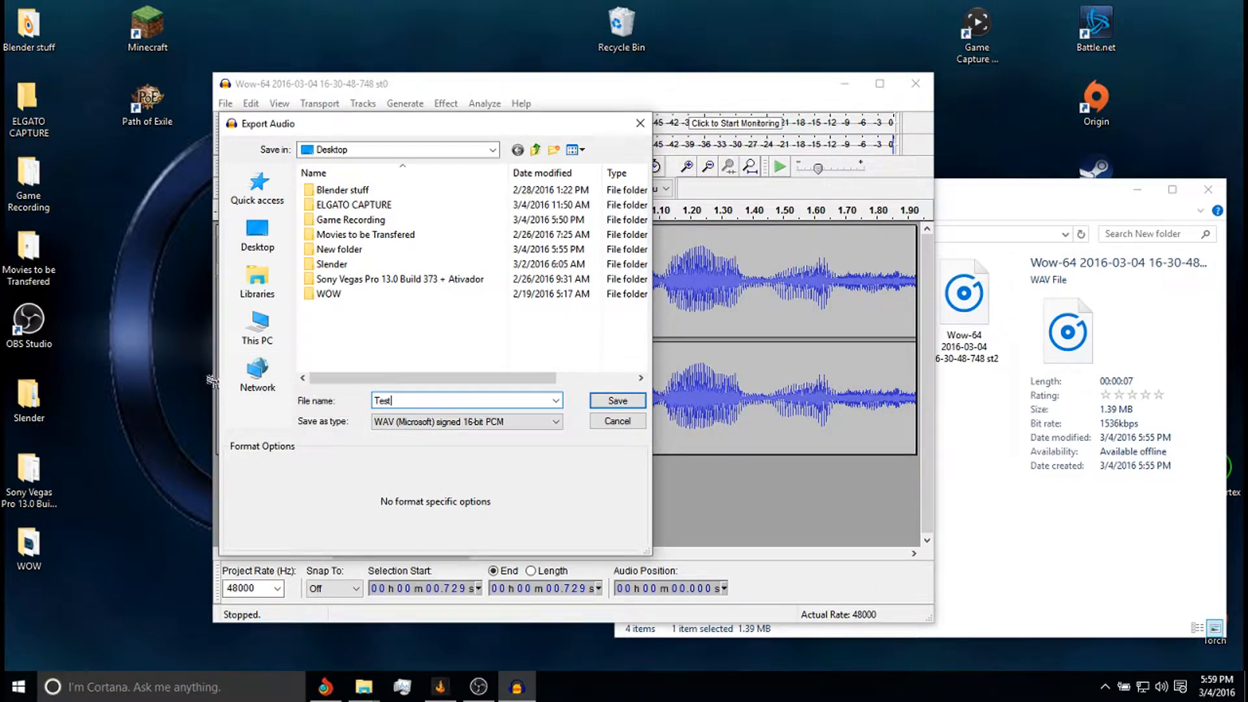
left_click(616, 401)
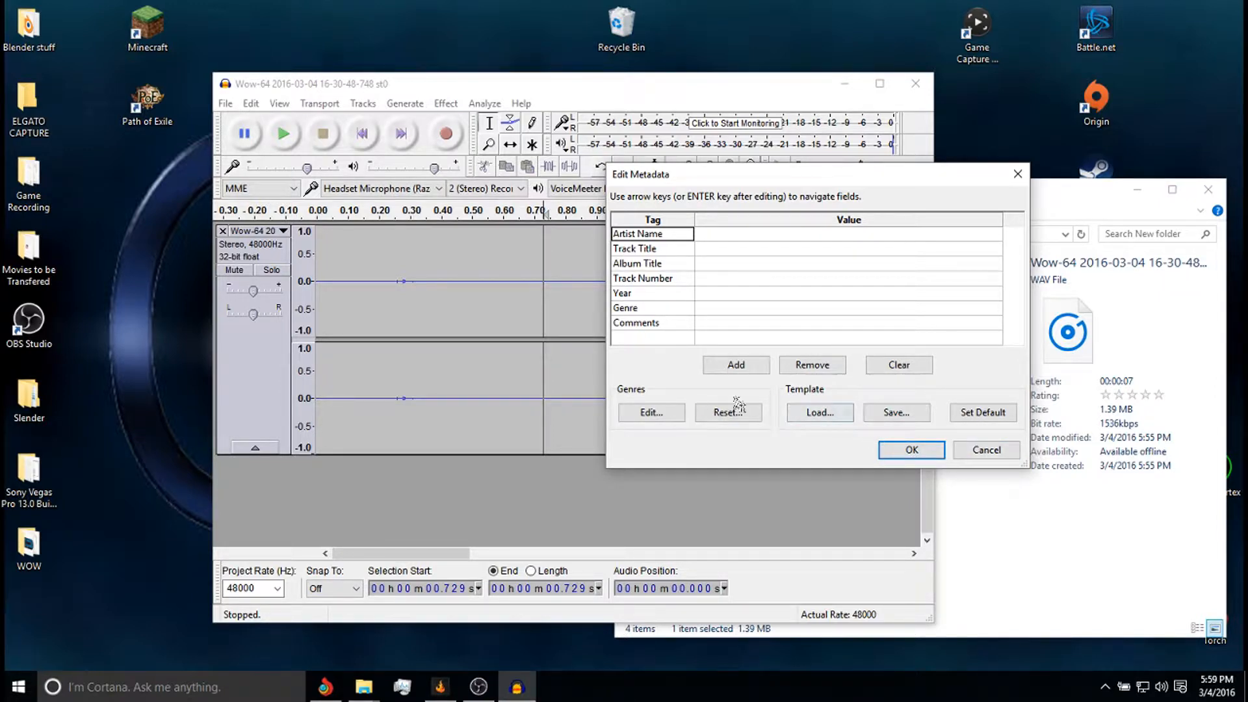
left_click(982, 451)
- Export the cleaned voice track to the Desktop as a signed 16-bit PCM WAV file named Test, leaving the metadata blank
left_click(225, 103)
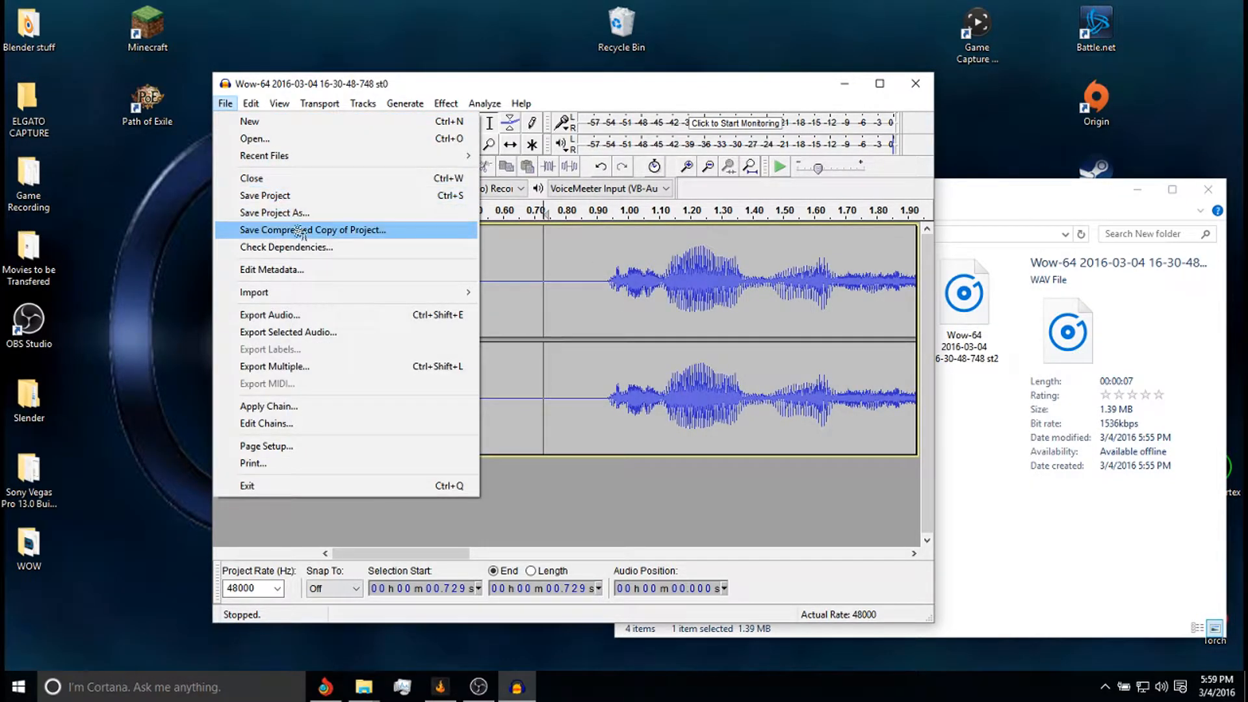
left_click(357, 319)
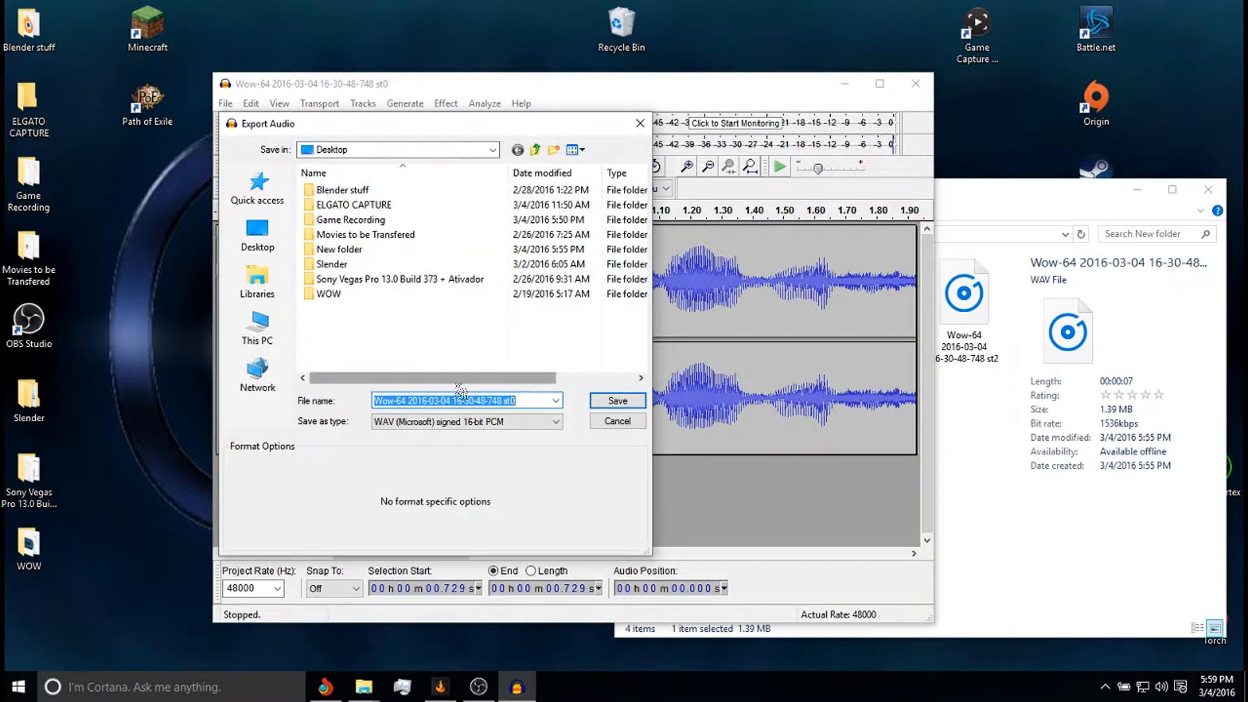
type("Test")
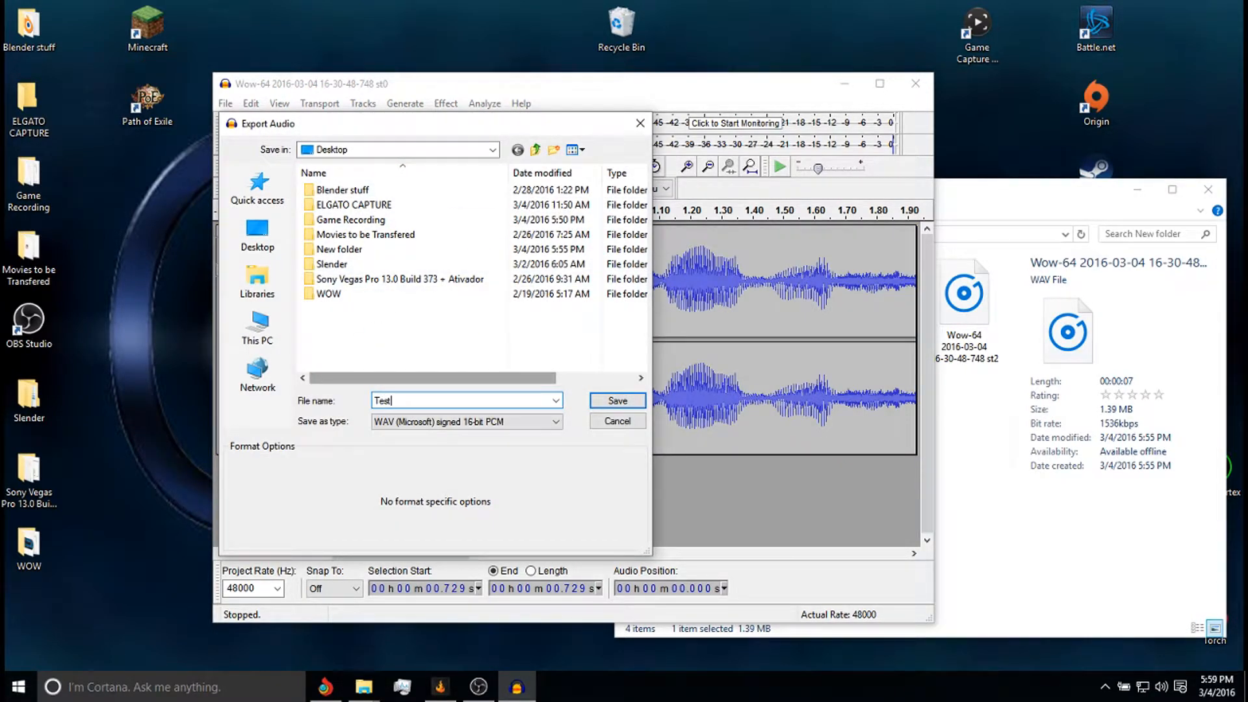
left_click(617, 401)
left_click(883, 453)
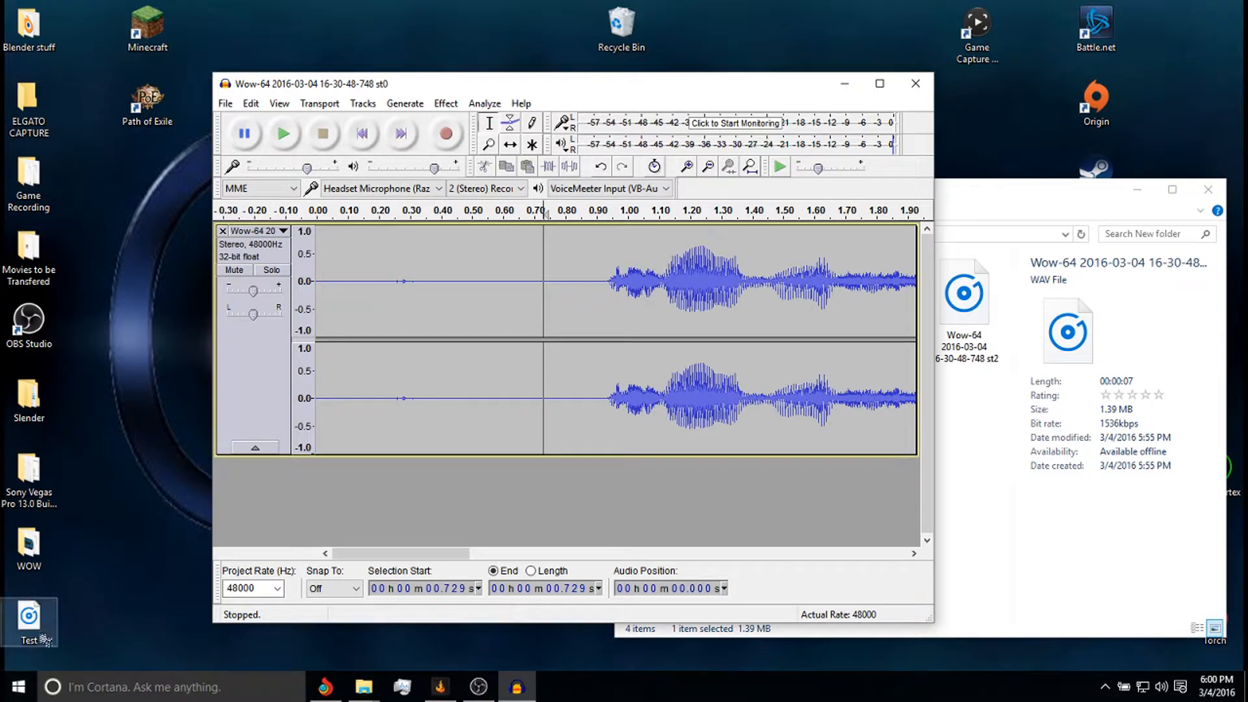
- Move the exported Test file to the free spot beside Voicemeeter on the desktop and close Audacity without saving the project
left_click_drag(44, 639, 163, 491)
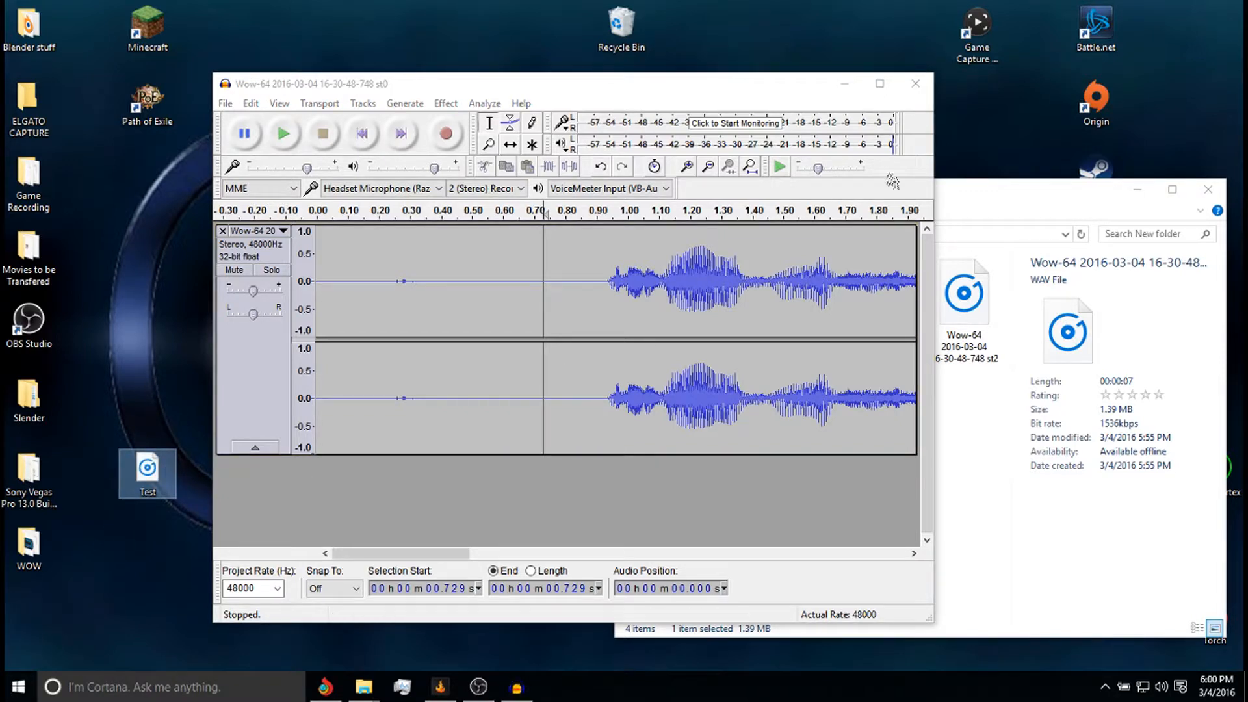
left_click(919, 88)
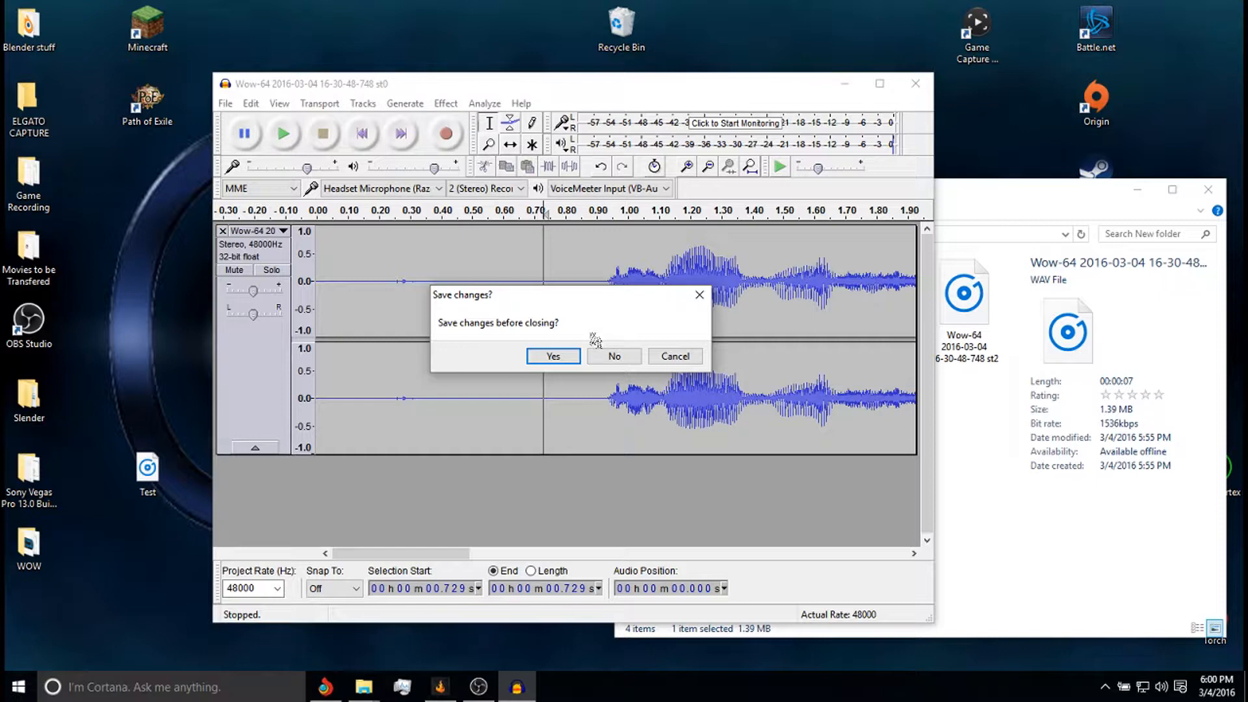
left_click(616, 357)
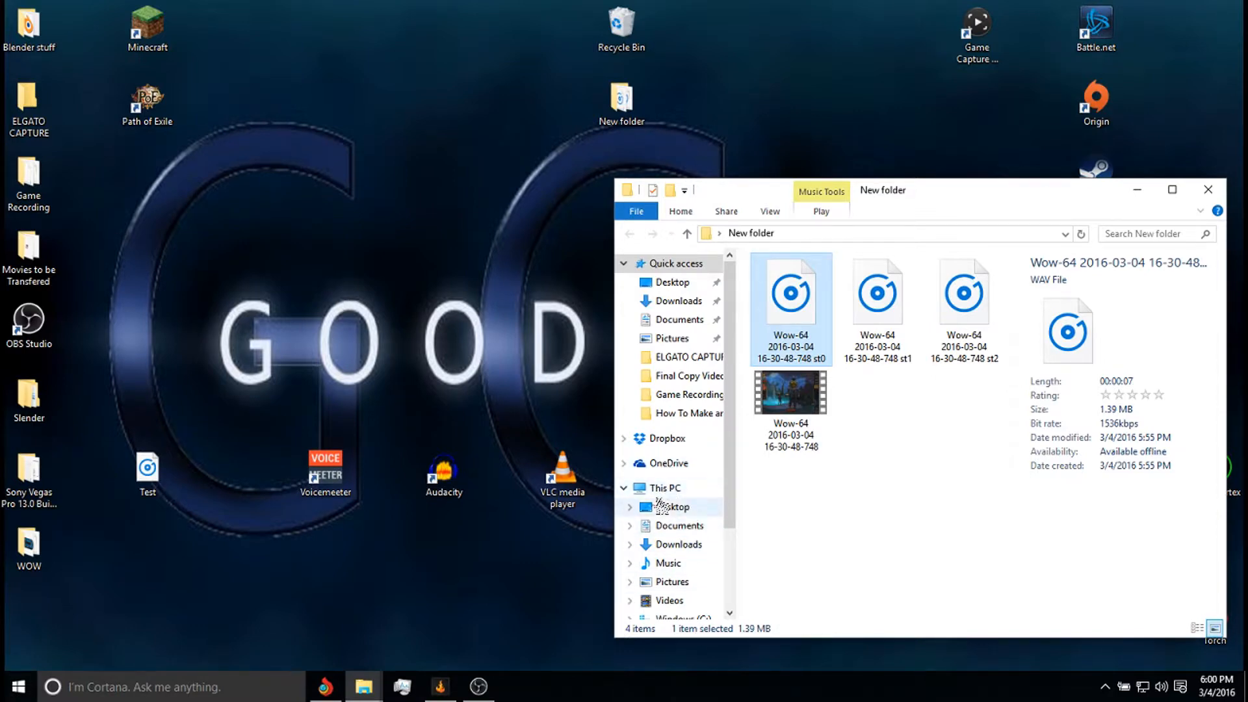
- Minimize the current file window, open New folder from the desktop, and launch Vegas Pro 13.0
left_click(664, 488)
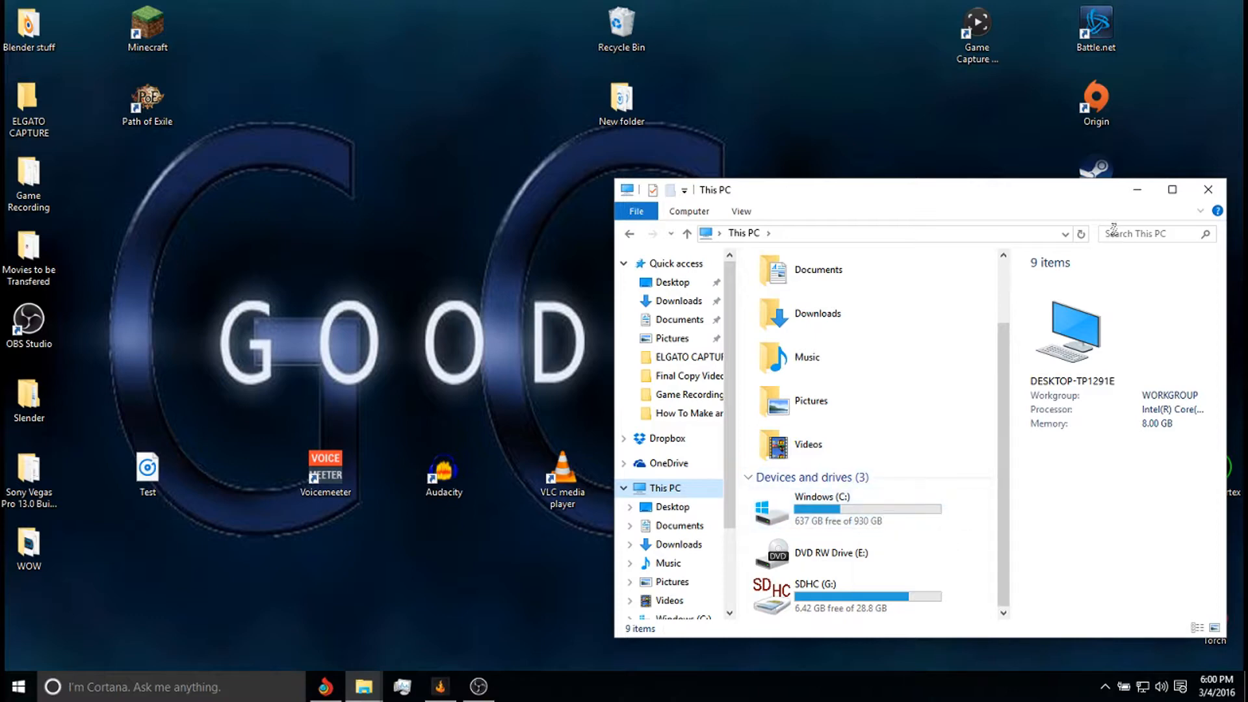
left_click(1147, 197)
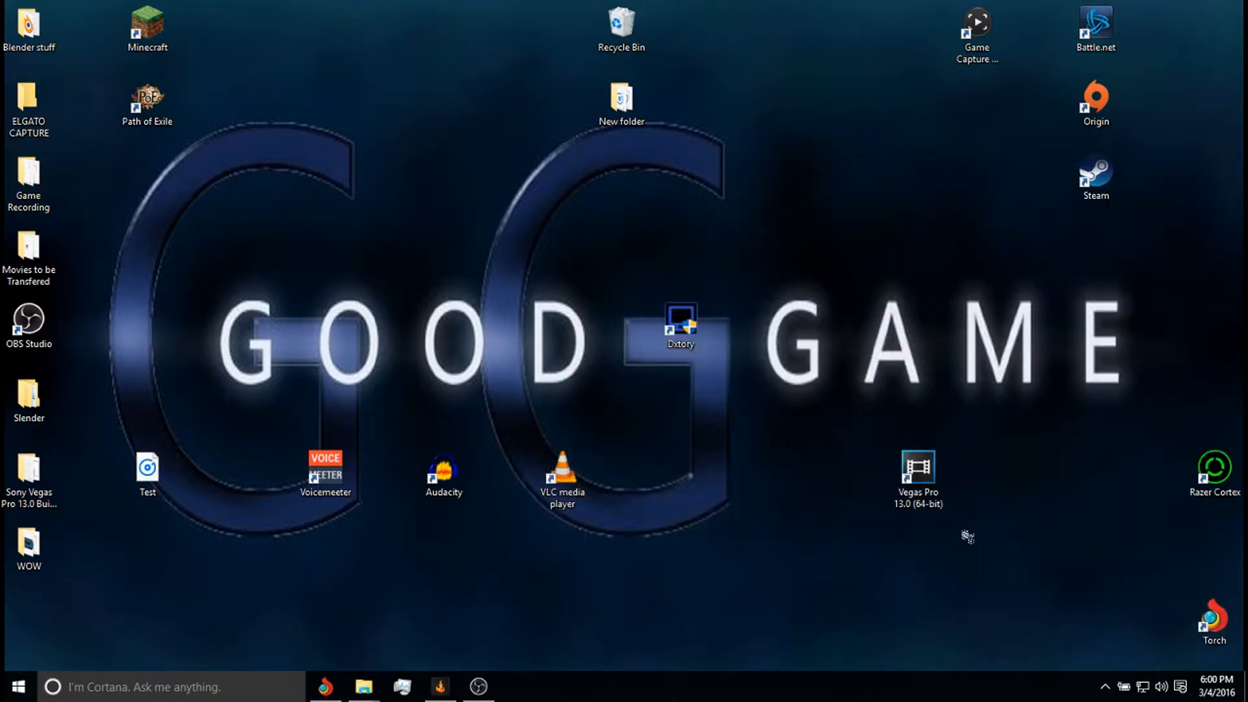
double_click(643, 112)
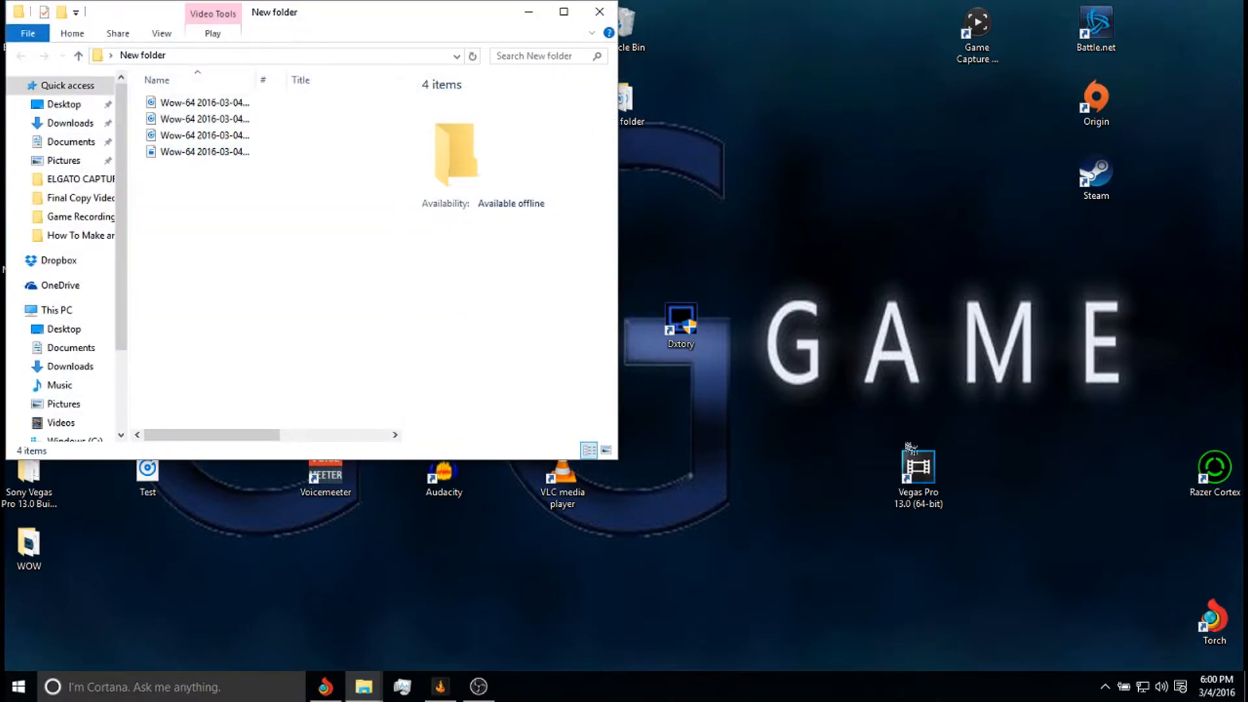
left_click(910, 455)
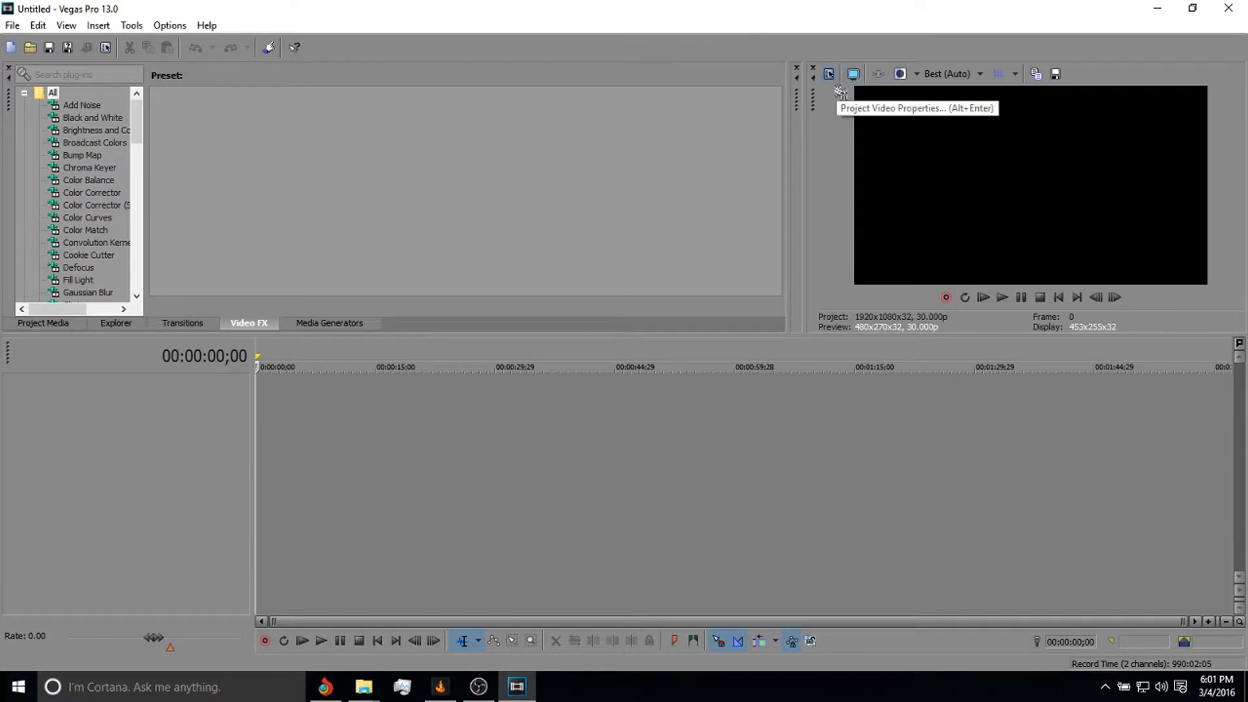
- Start a new project with the Custom (1920x1080, 30.000 fps) video template
left_click(13, 24)
mouse_move(38, 24)
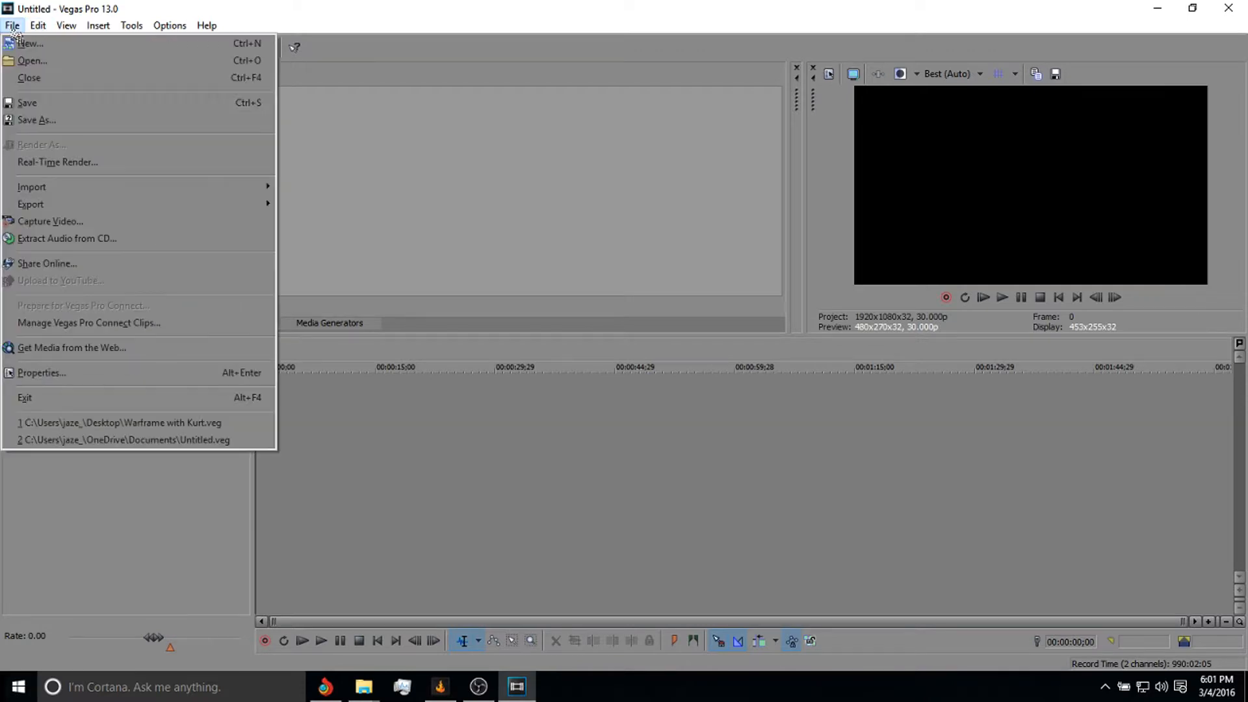
left_click(28, 43)
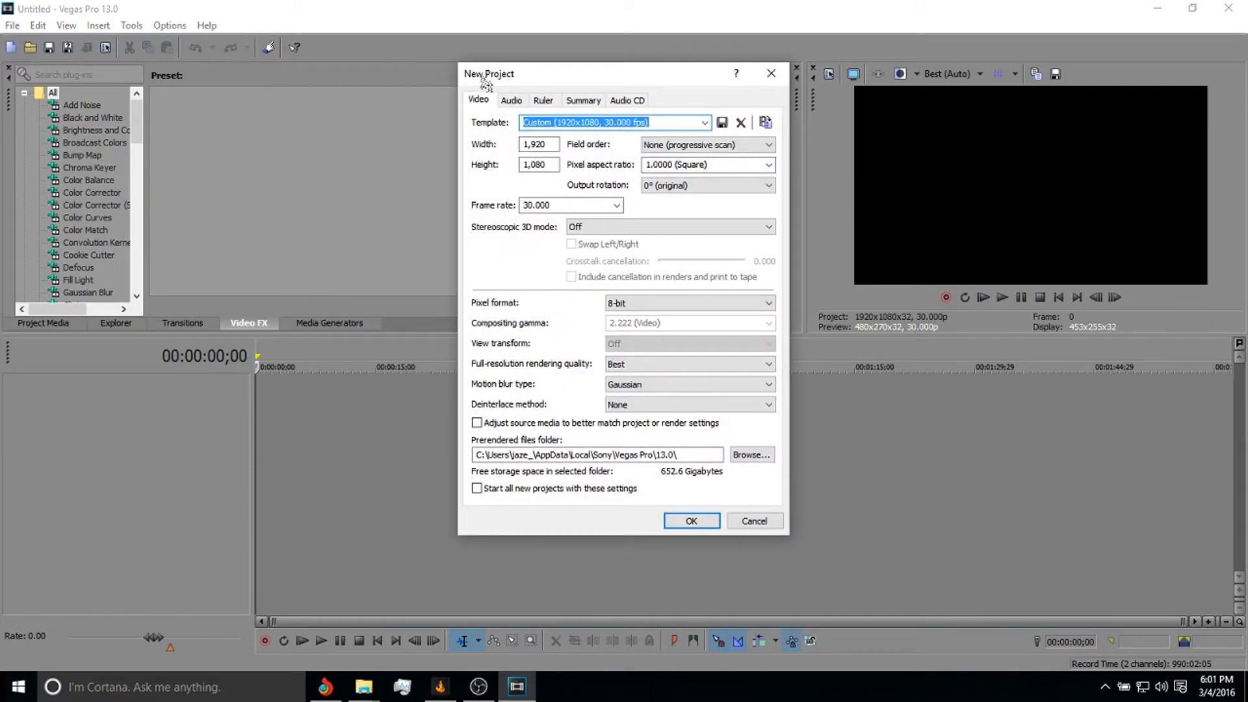
left_click_drag(495, 81, 468, 90)
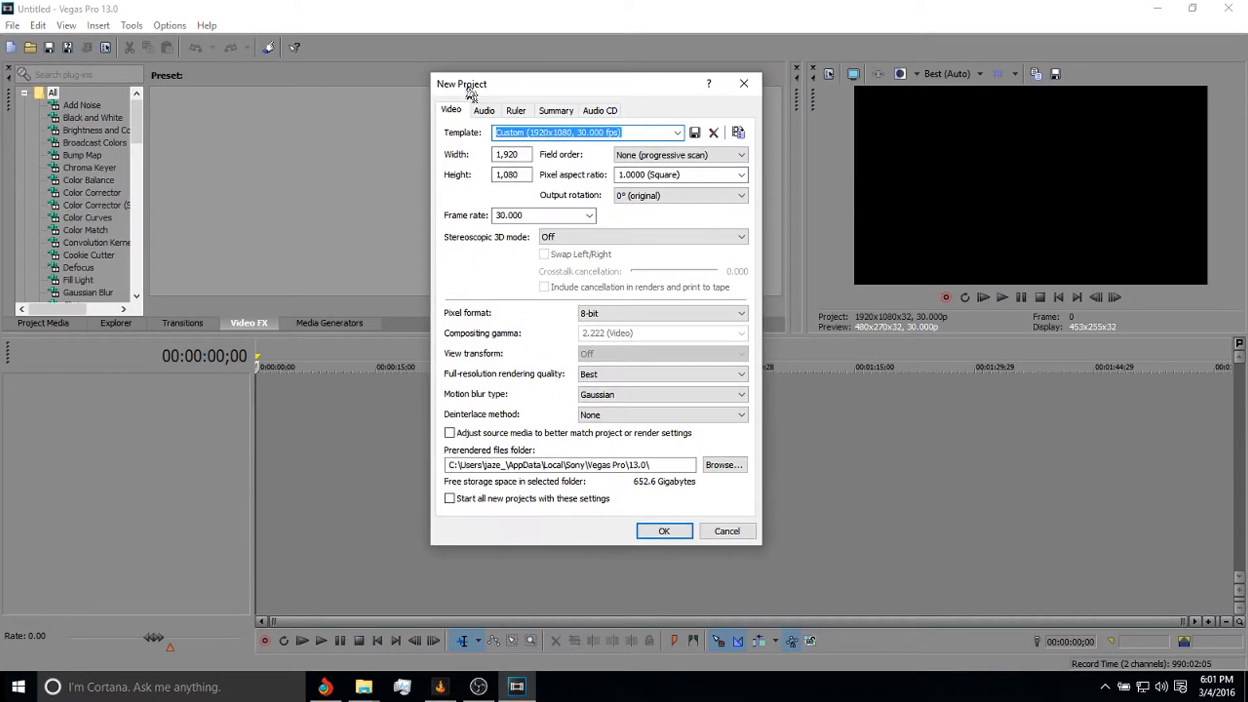
left_click(677, 134)
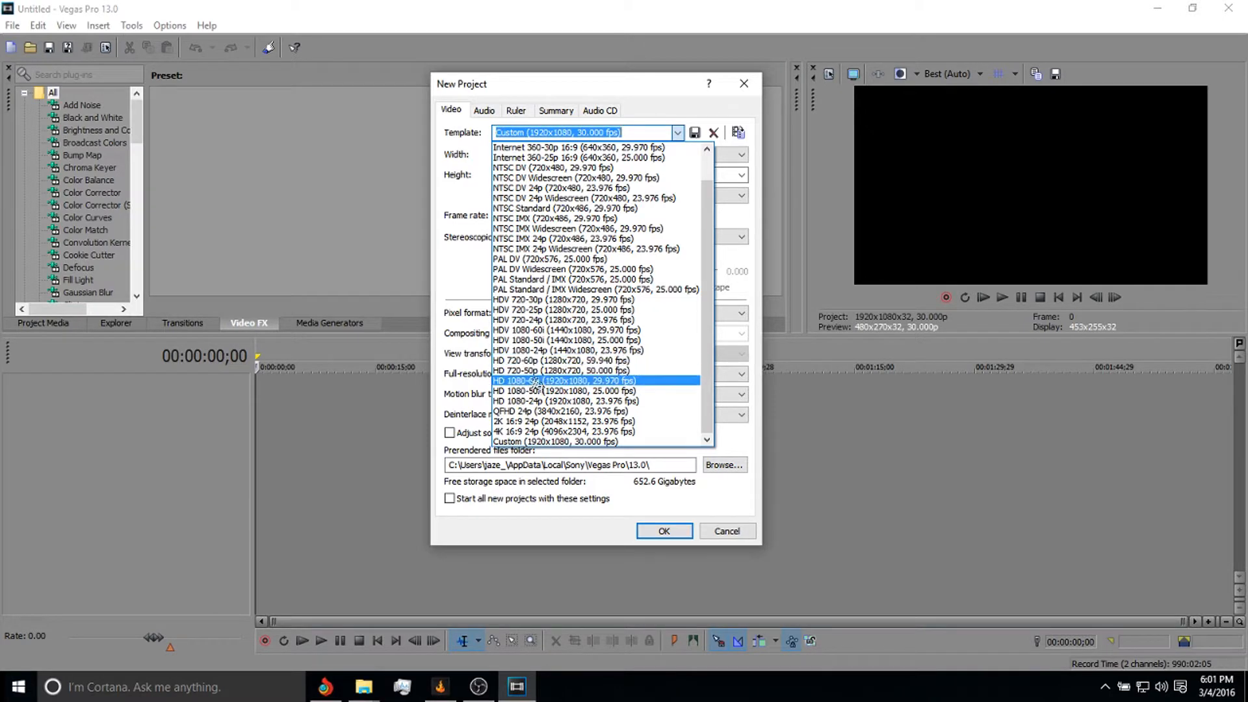
left_click(546, 444)
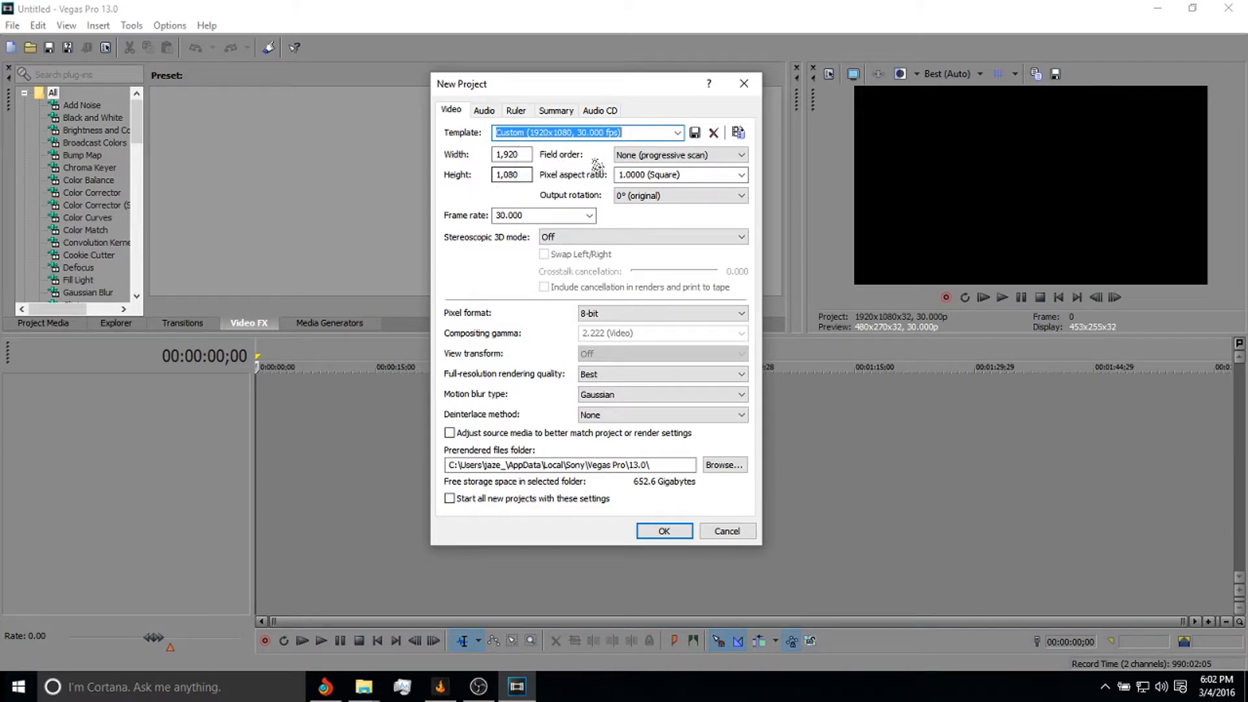
- Set field order to None (progressive scan), pixel aspect ratio to 1.0000 (Square) and full-resolution rendering quality to Best
left_click(665, 160)
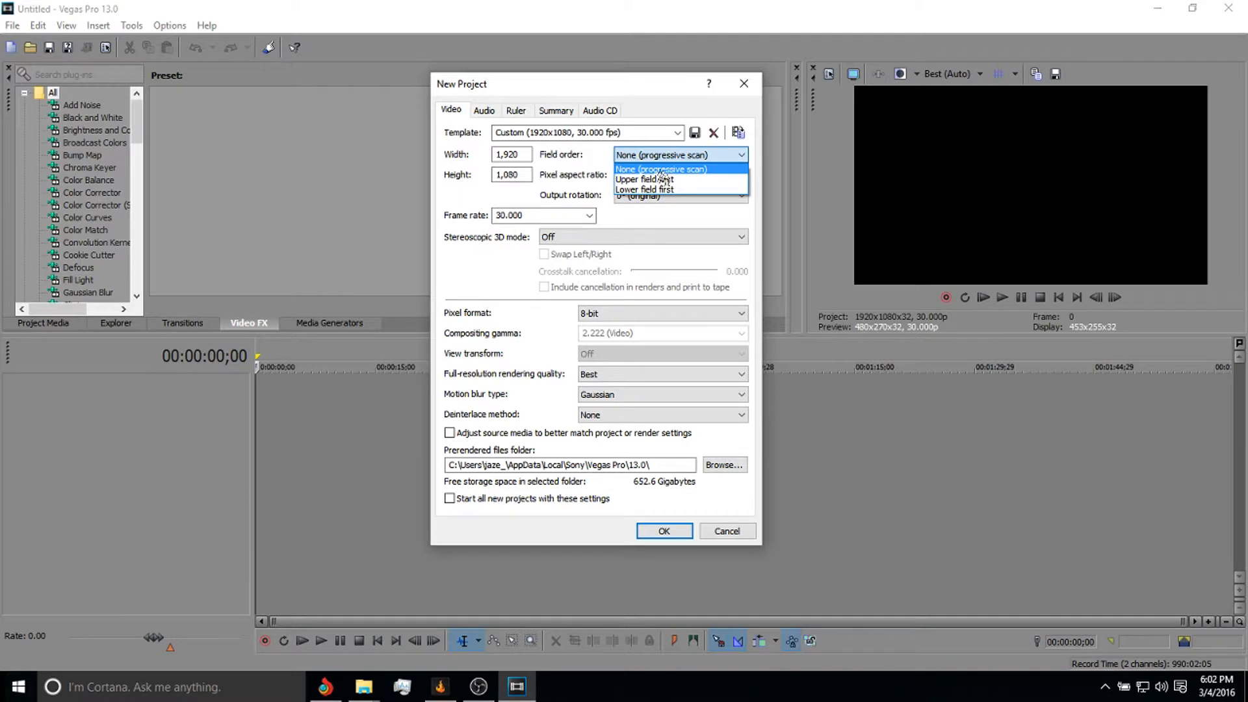
left_click(660, 170)
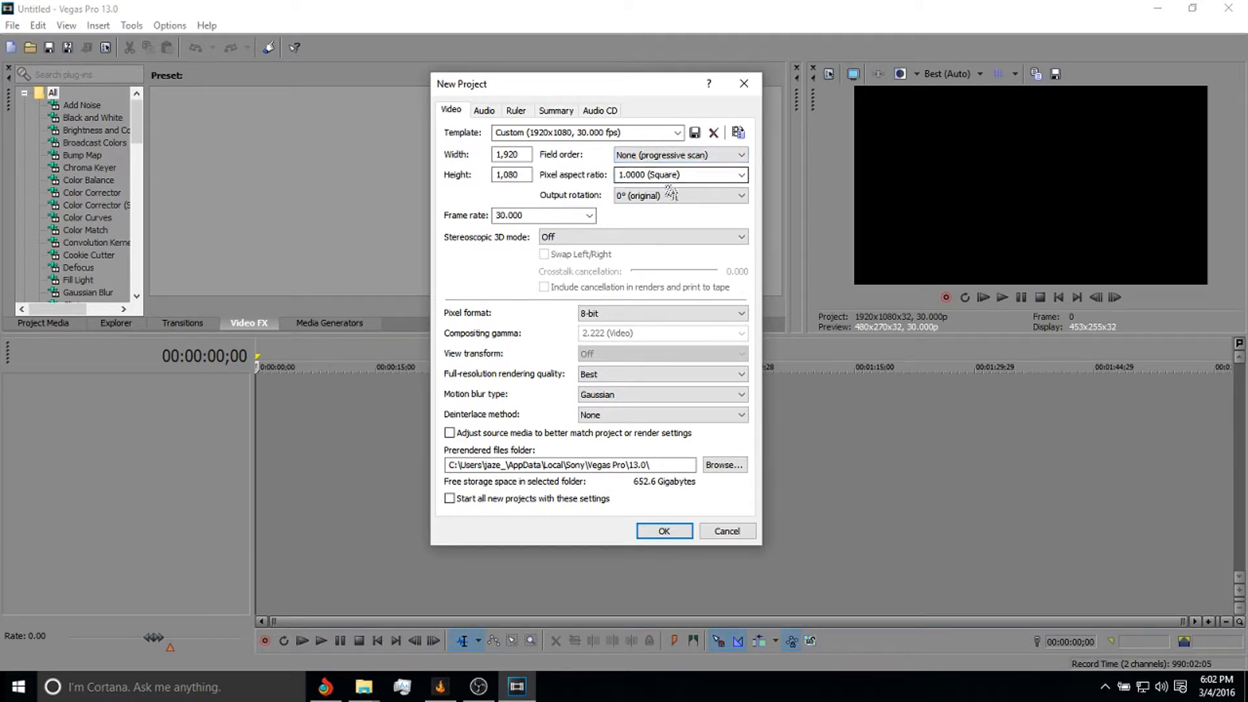
left_click(706, 177)
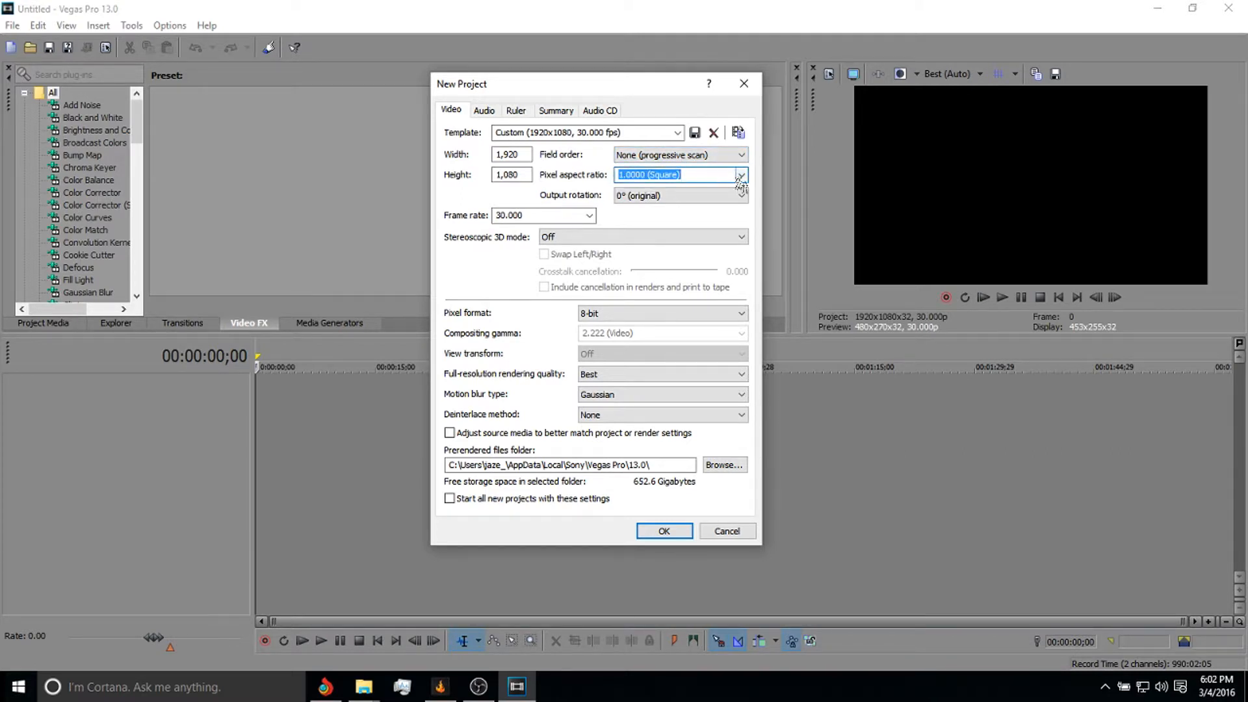
left_click(731, 177)
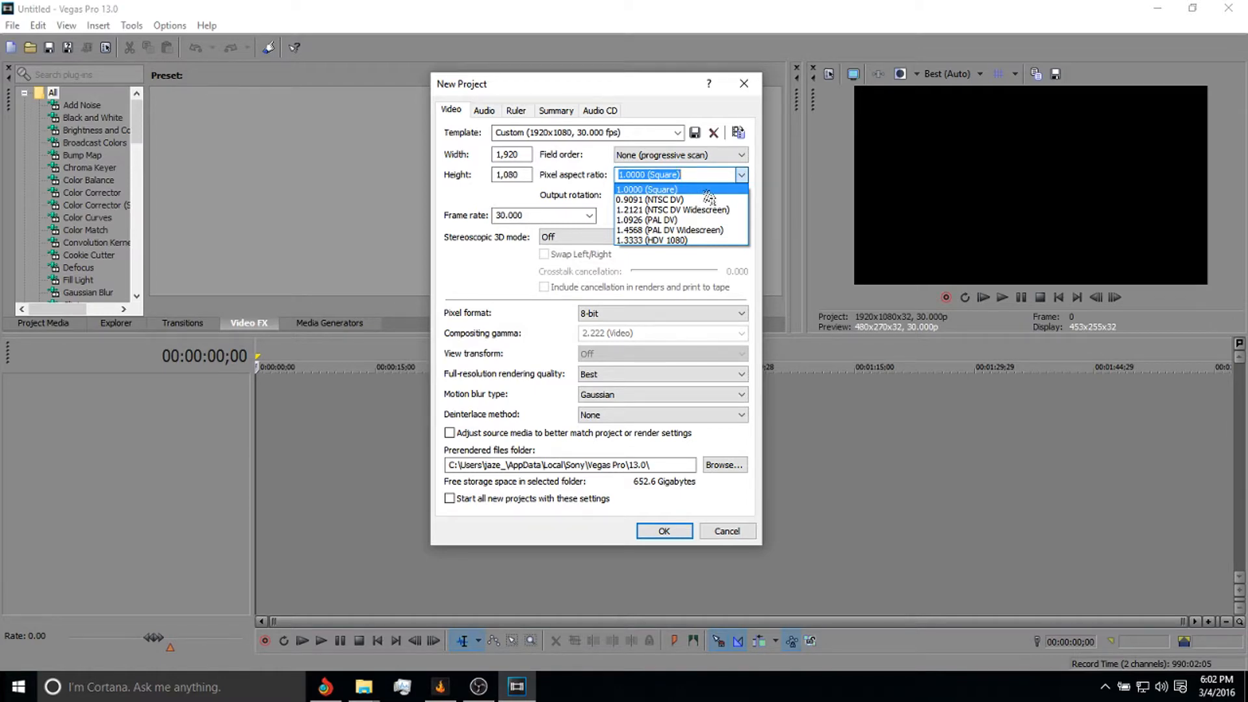
left_click(702, 190)
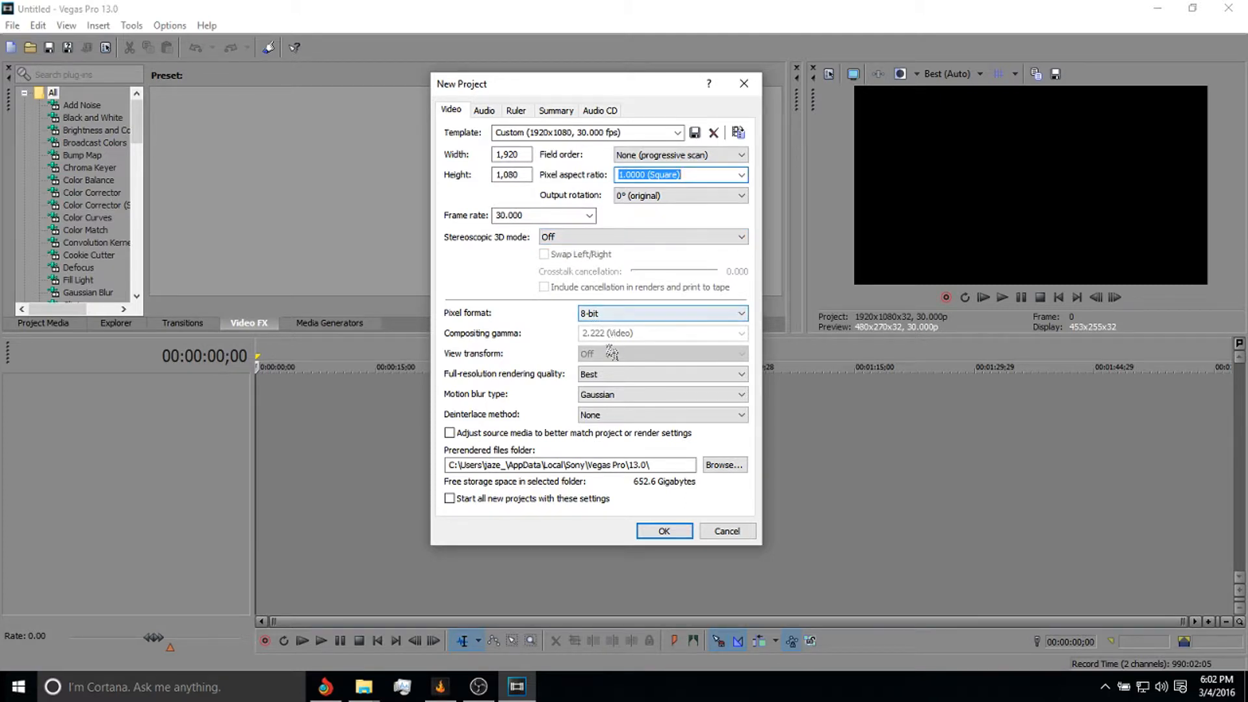
left_click(600, 380)
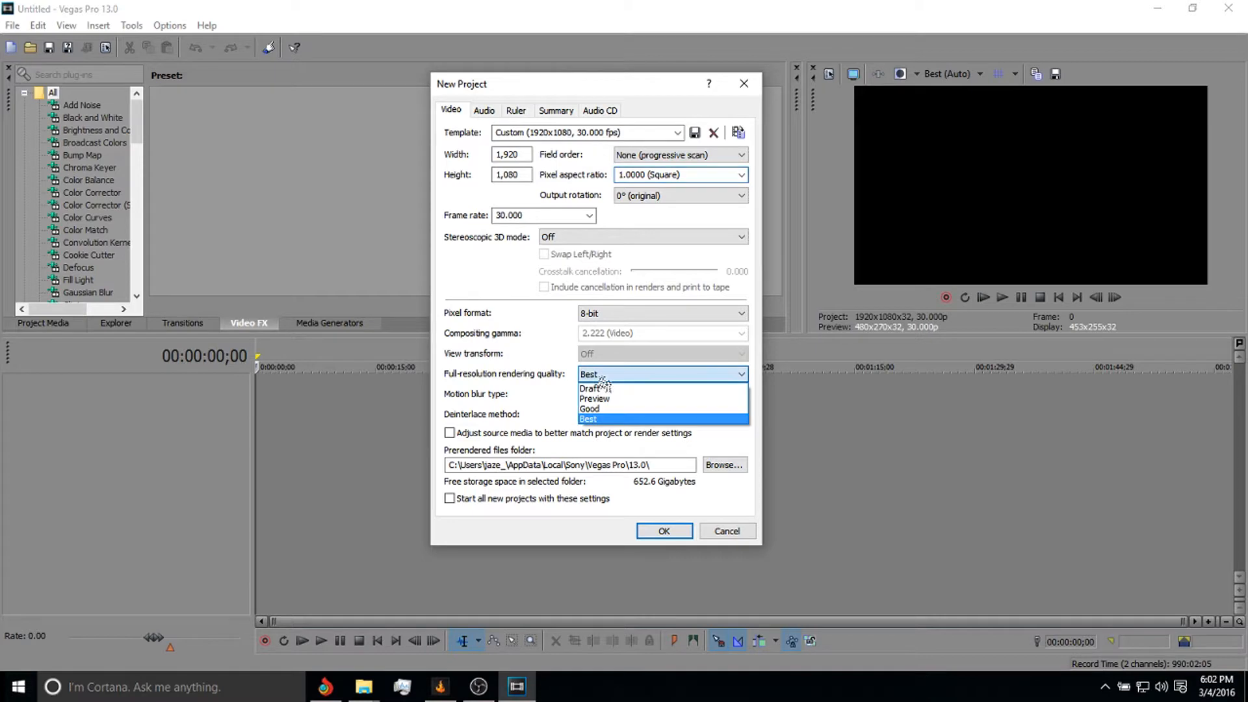
left_click(606, 419)
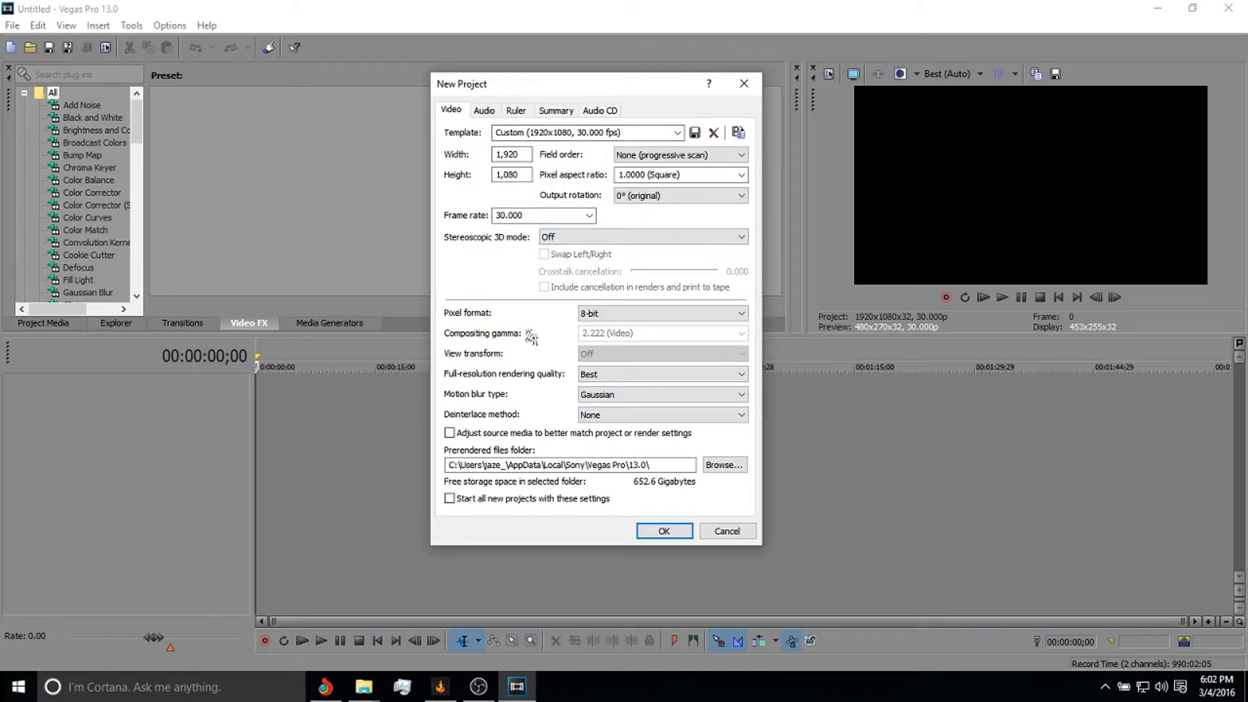
- Set the project audio to a 48,000 Hz sample rate, 16 bit depth and Best resample and stretch quality
left_click(484, 112)
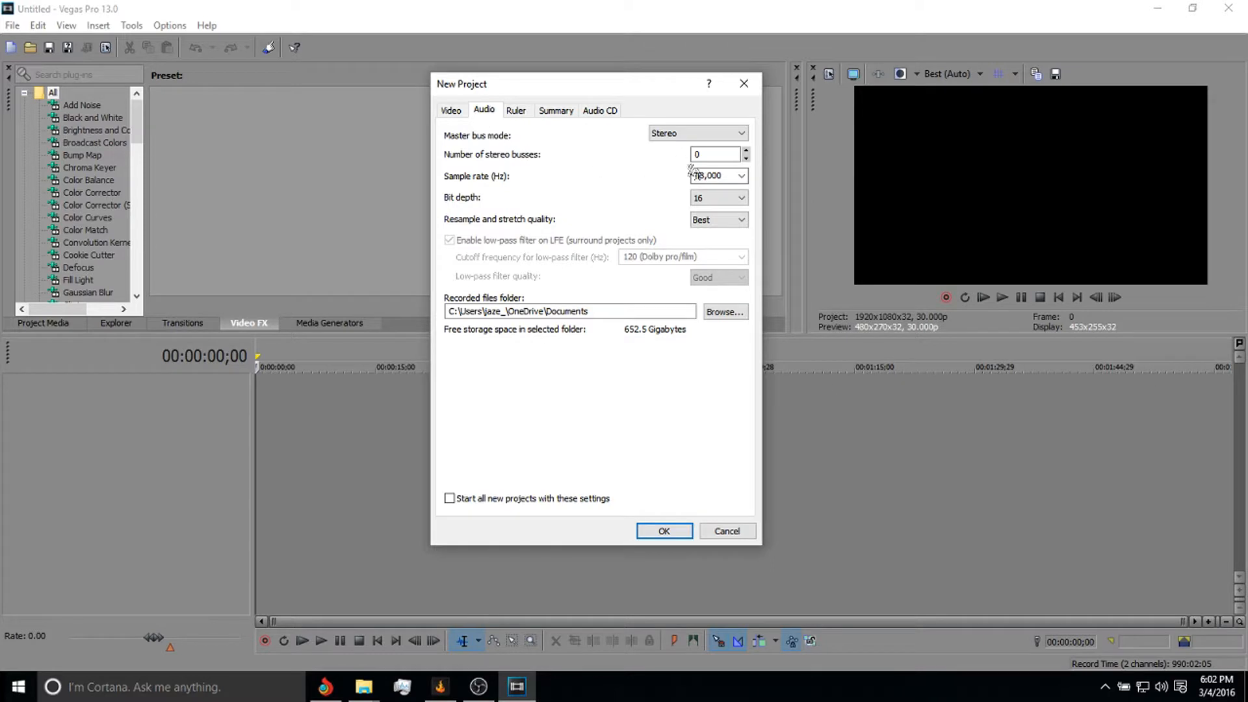
left_click(709, 175)
left_click(718, 198)
left_click(728, 220)
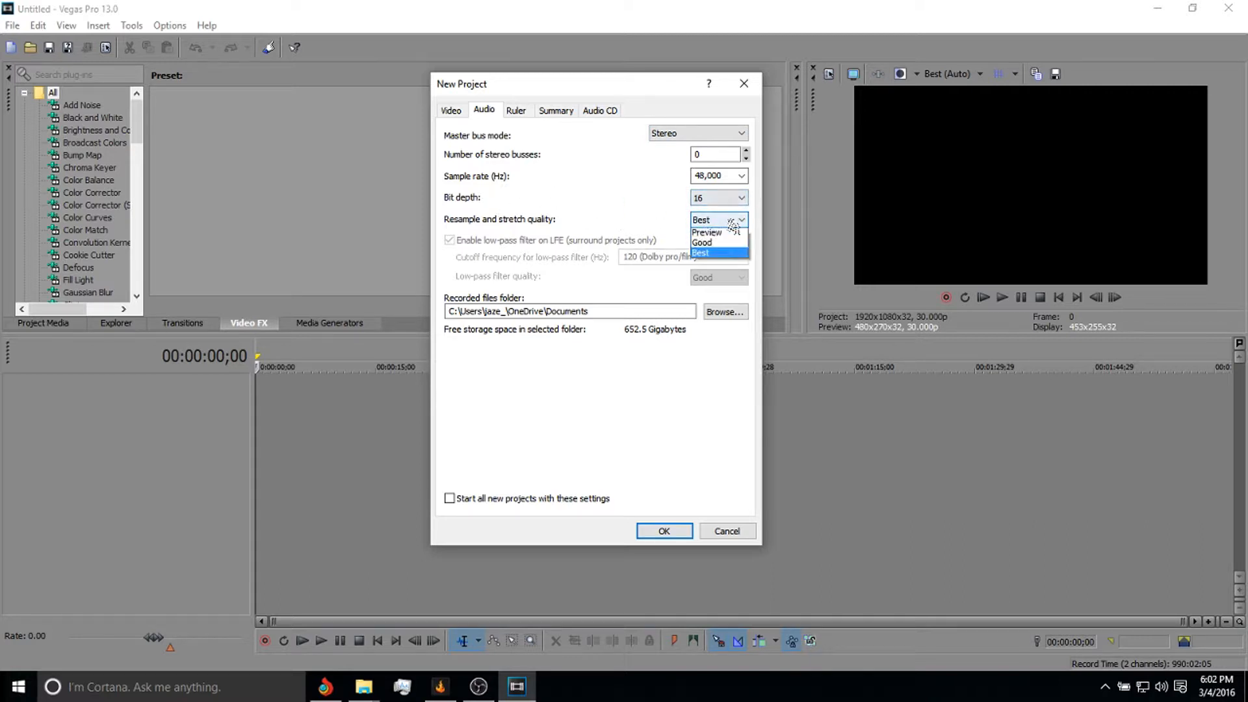
left_click(721, 255)
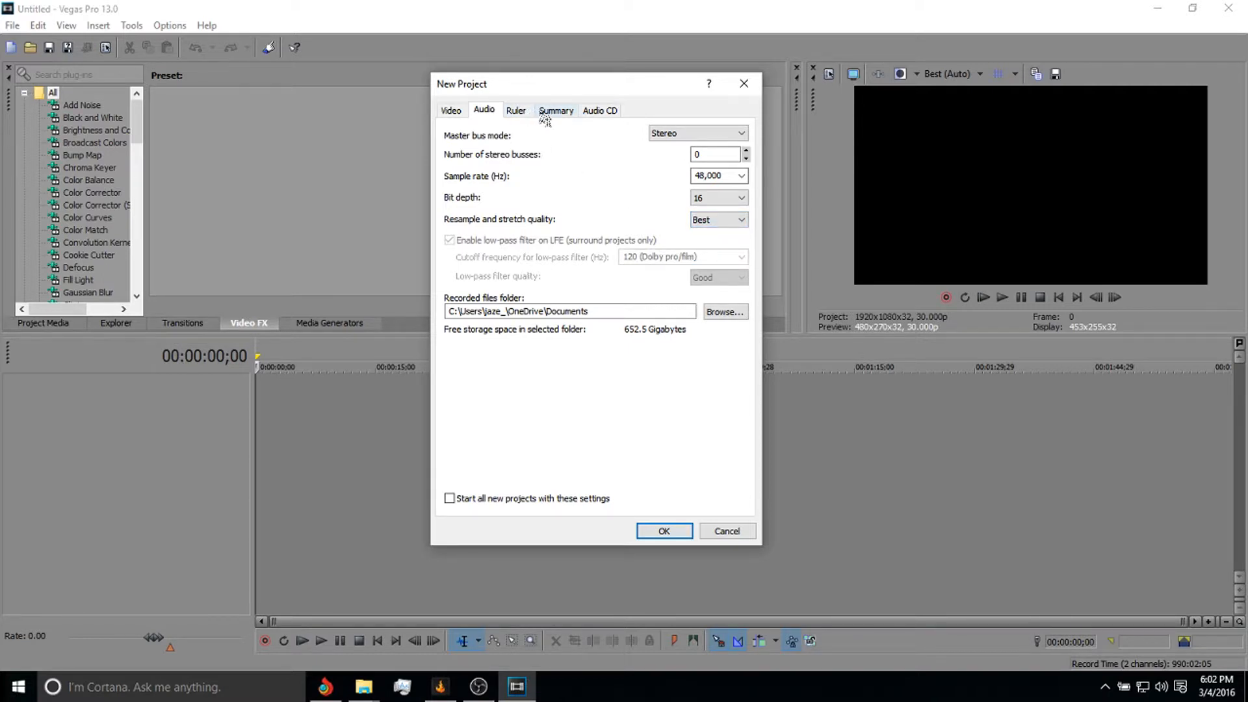
- Set the ruler time format to SMPTE Drop (29.97 fps, Video), check the remaining project settings and create the project
left_click(516, 112)
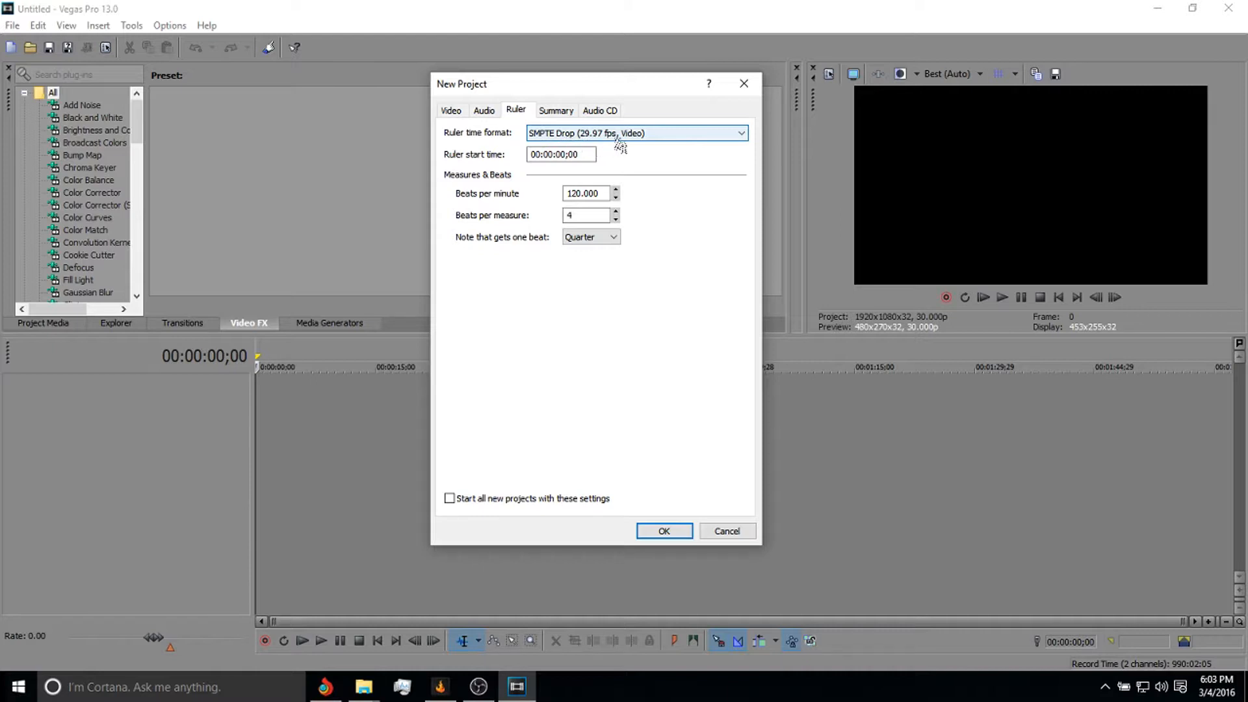
left_click(637, 134)
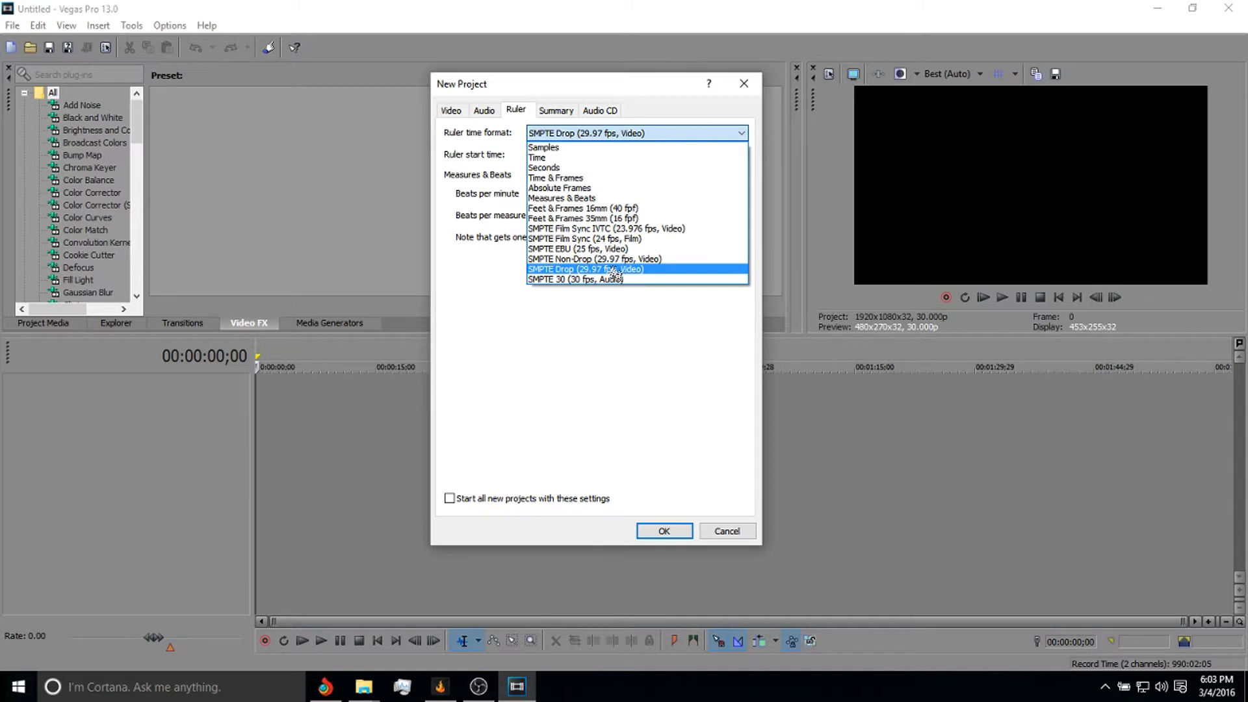
left_click(615, 270)
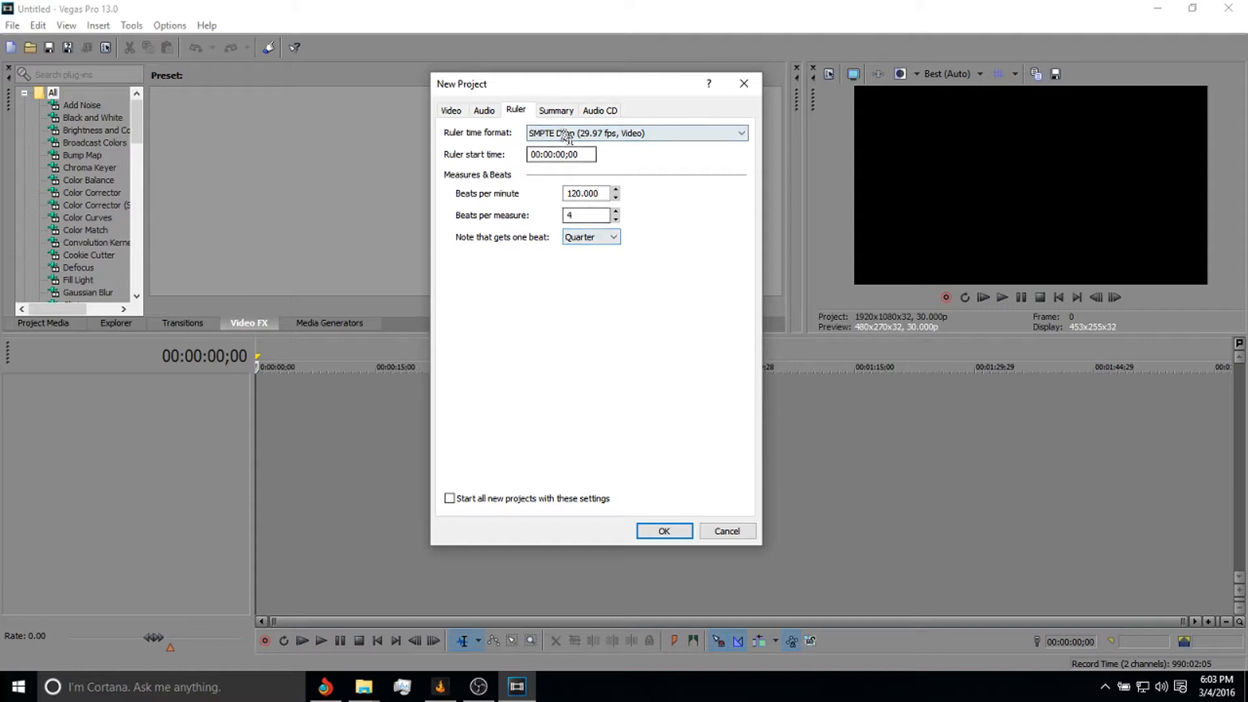
left_click(556, 111)
left_click(592, 112)
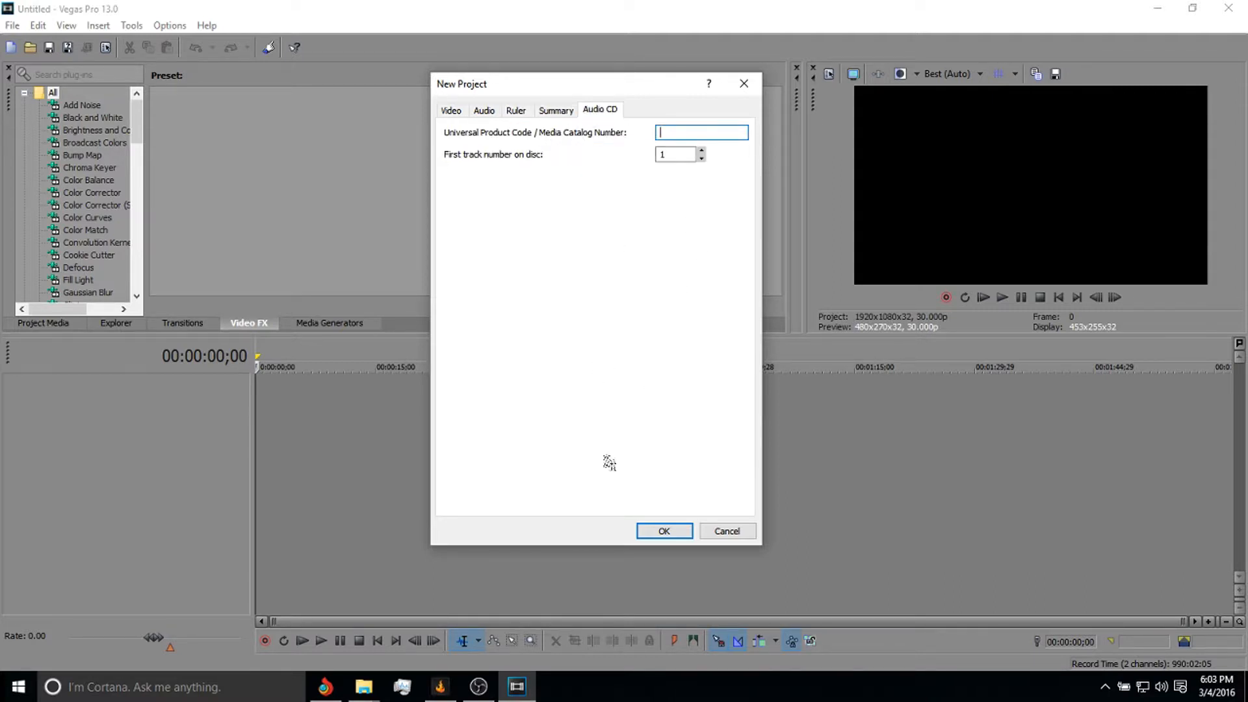
left_click(657, 536)
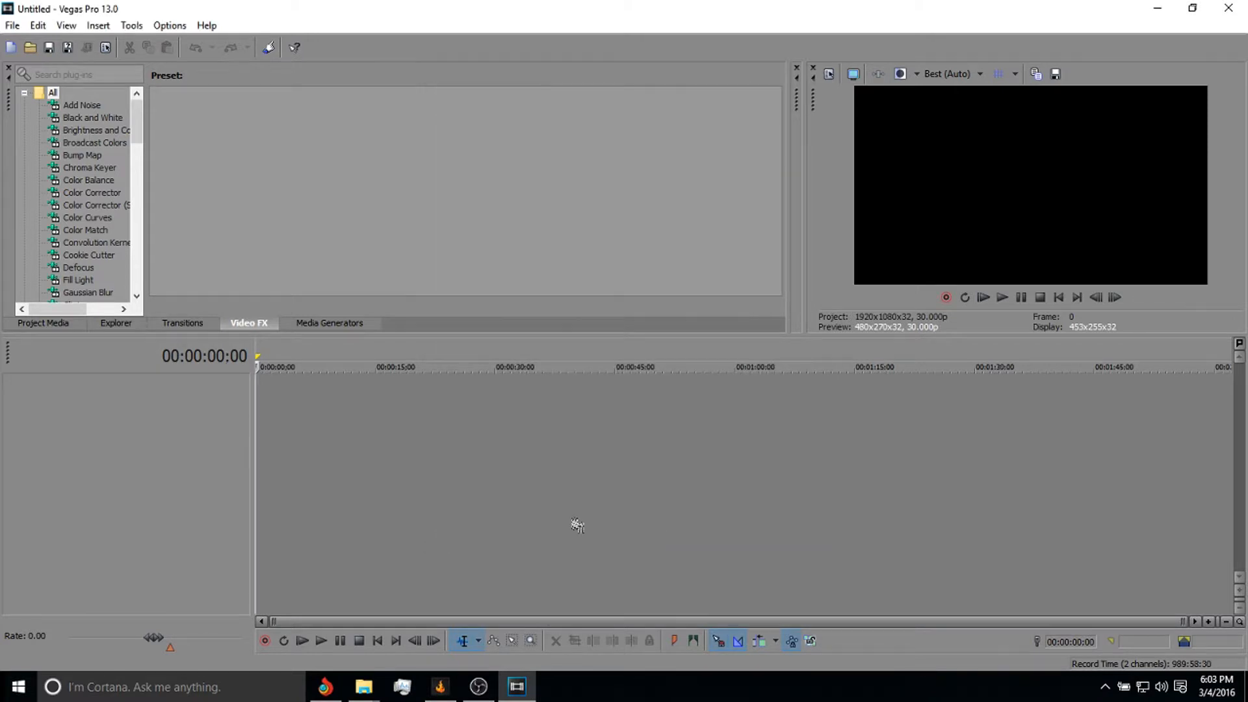
- Add the Wow-64 AVI recording from New folder to the start of the Vegas Pro timeline with its audio streams
left_click(371, 692)
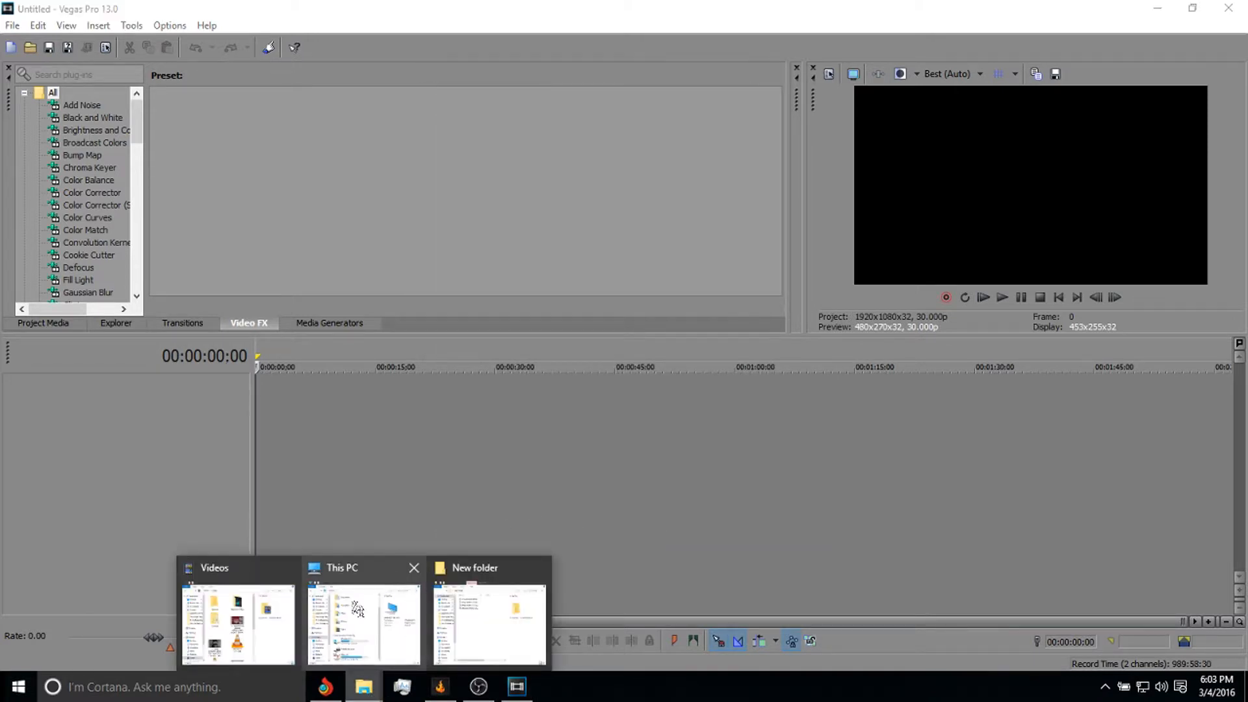
left_click(470, 618)
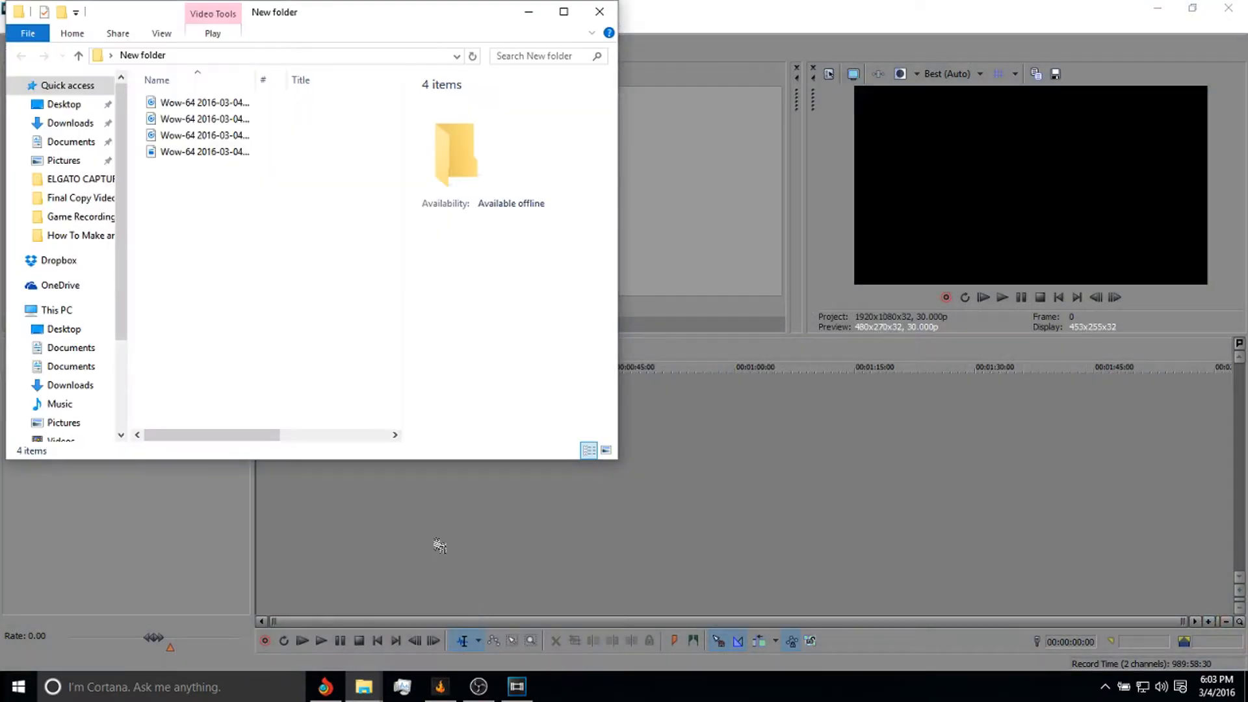
left_click_drag(214, 152, 341, 219)
left_click_drag(289, 18, 922, 97)
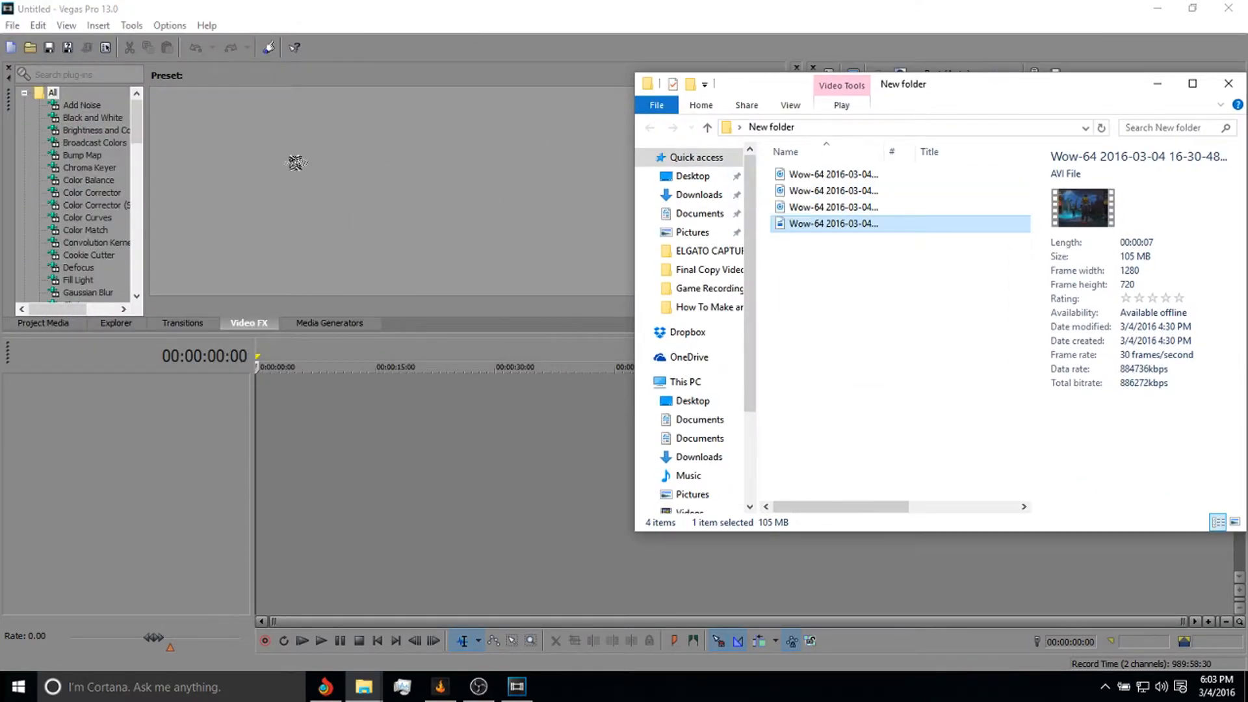
left_click_drag(296, 163, 272, 400)
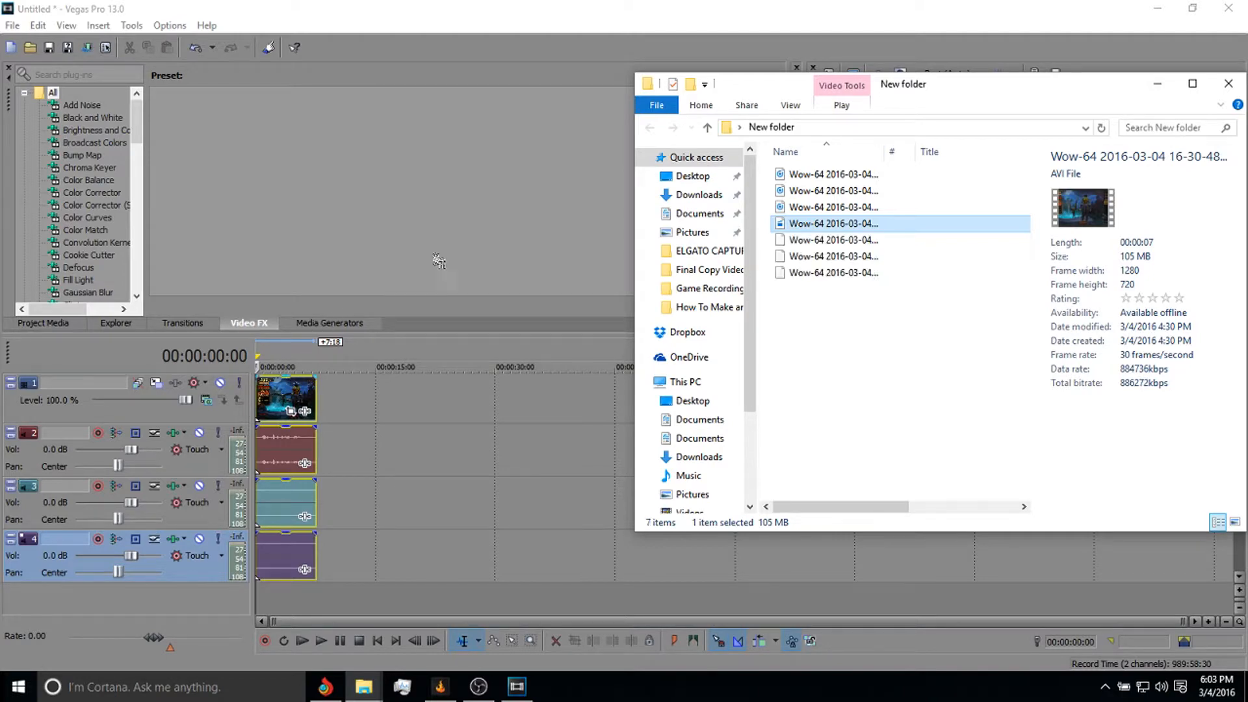
- Close the New folder window and play the recording from the start to check its audio tracks
left_click_drag(986, 95, 754, 110)
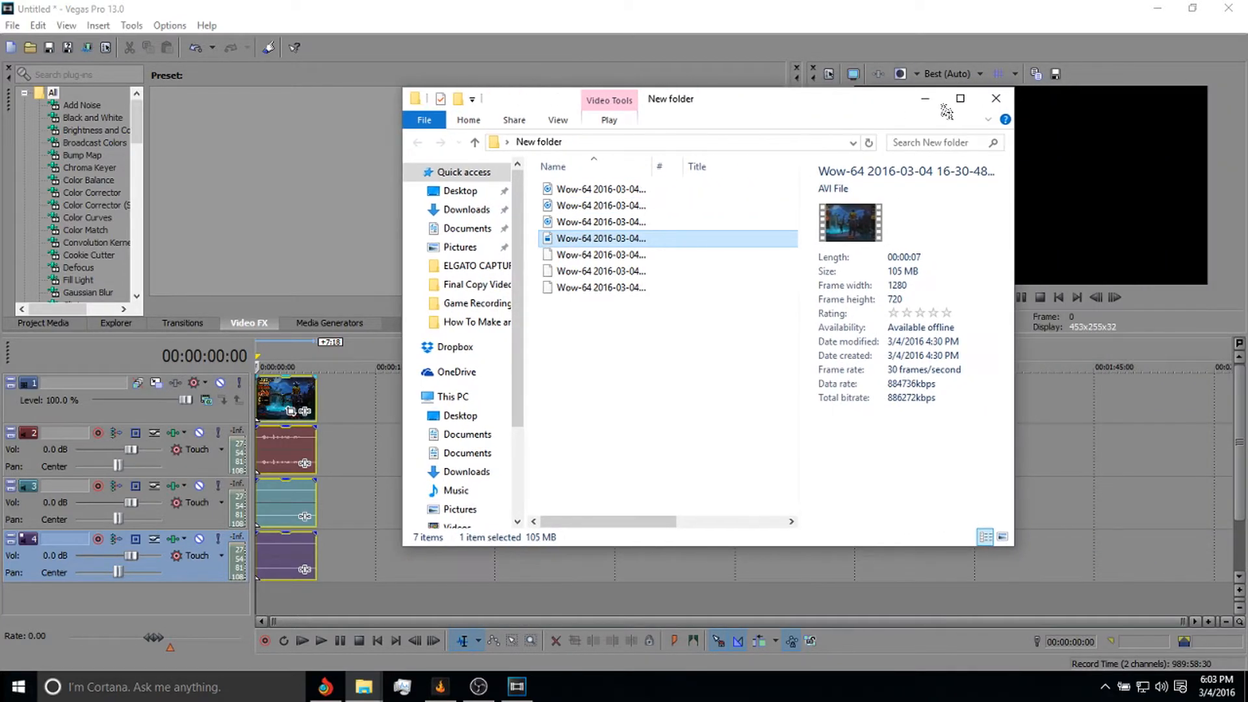
left_click(1007, 102)
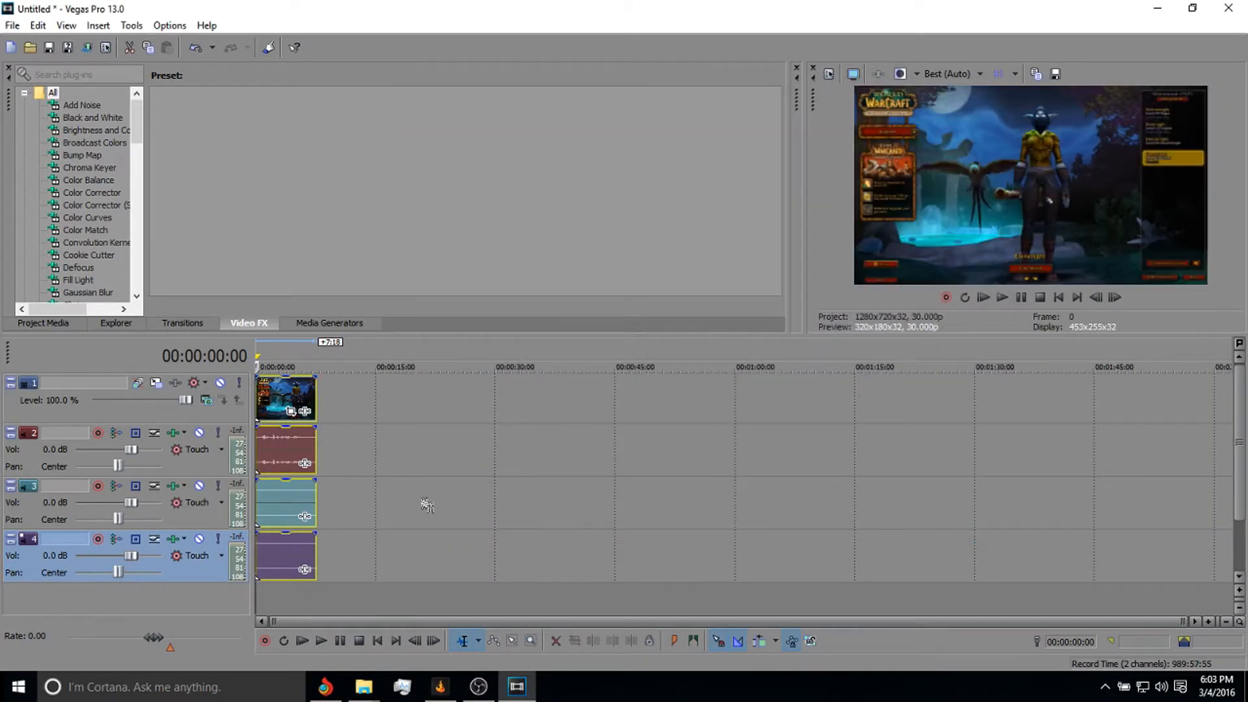
scroll(420, 505, "up", 10)
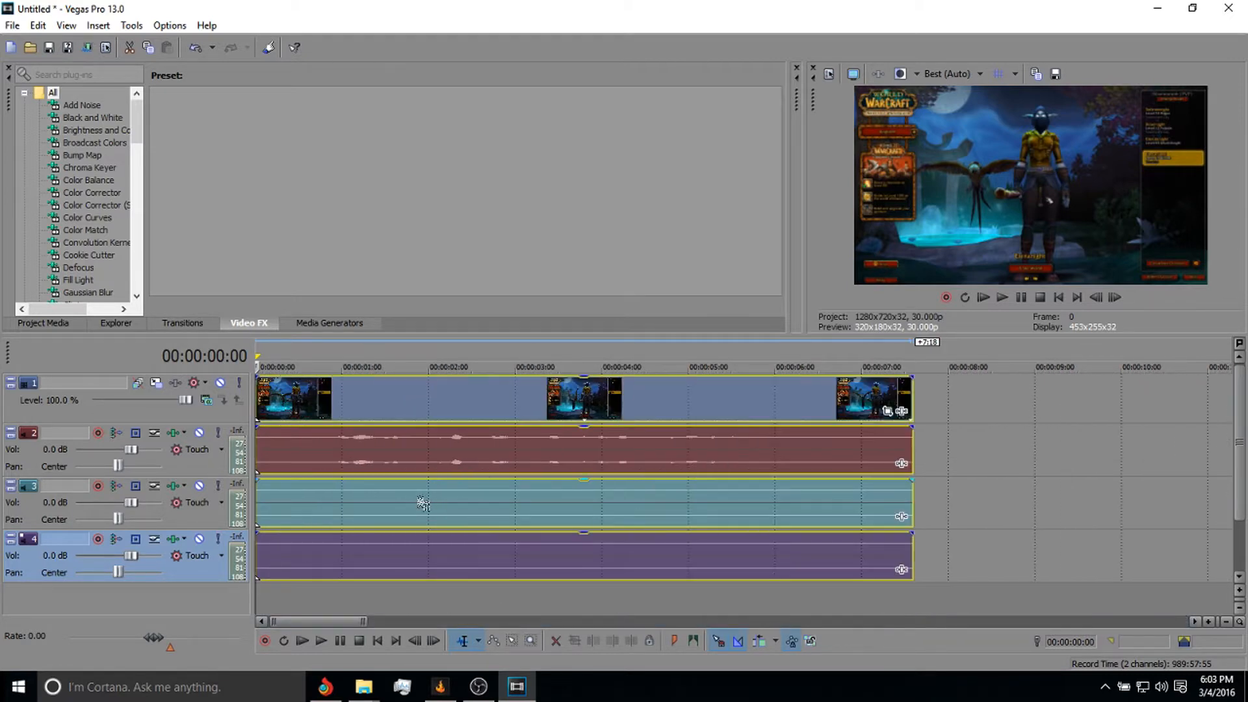
scroll(423, 504, "down", 3)
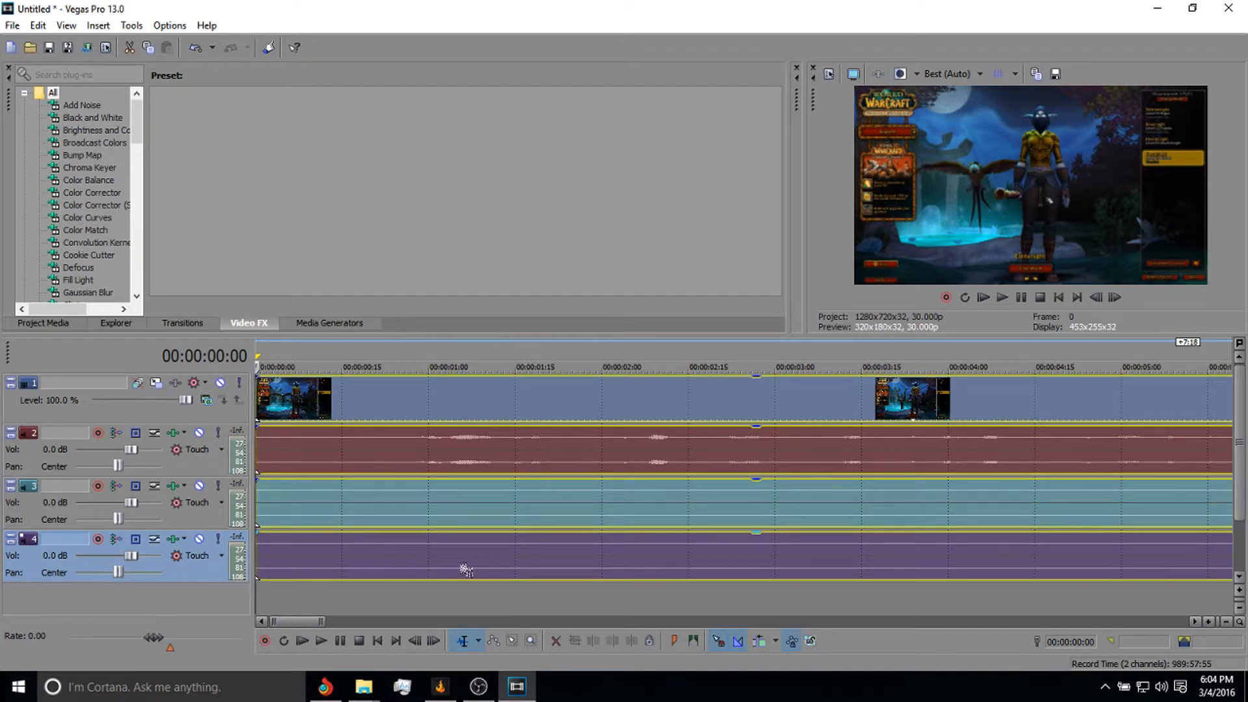
left_click(321, 642)
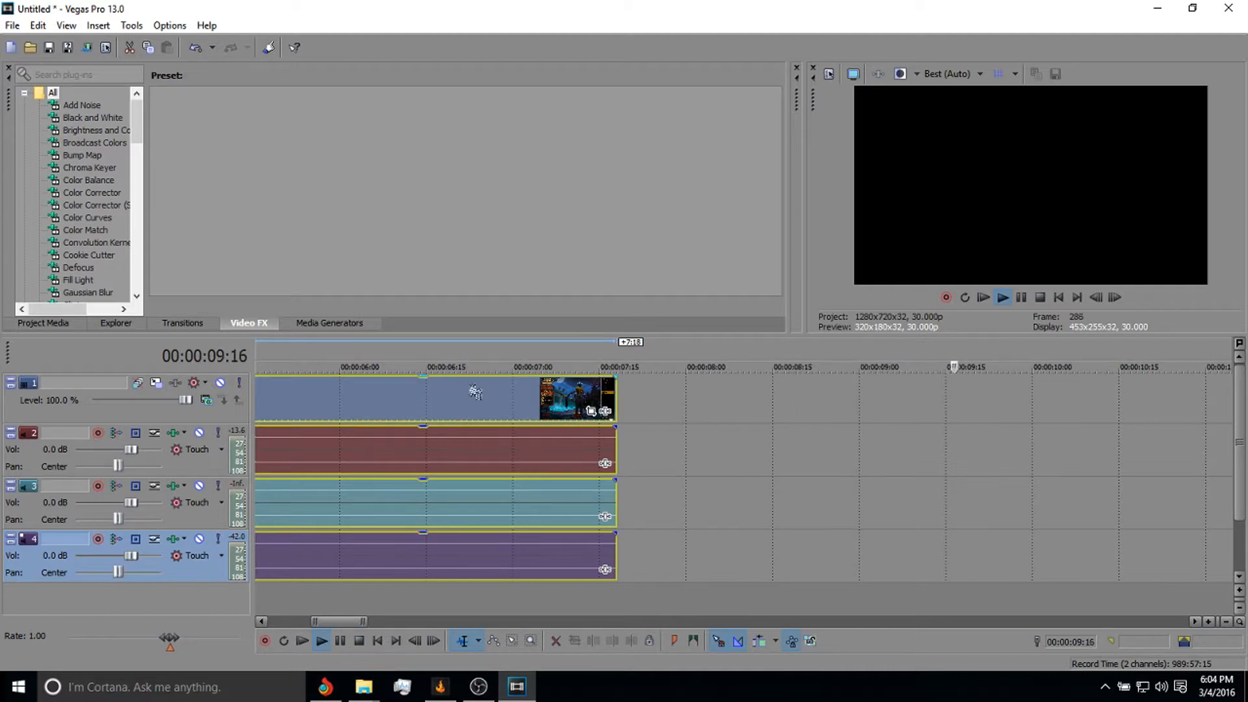
left_click(359, 641)
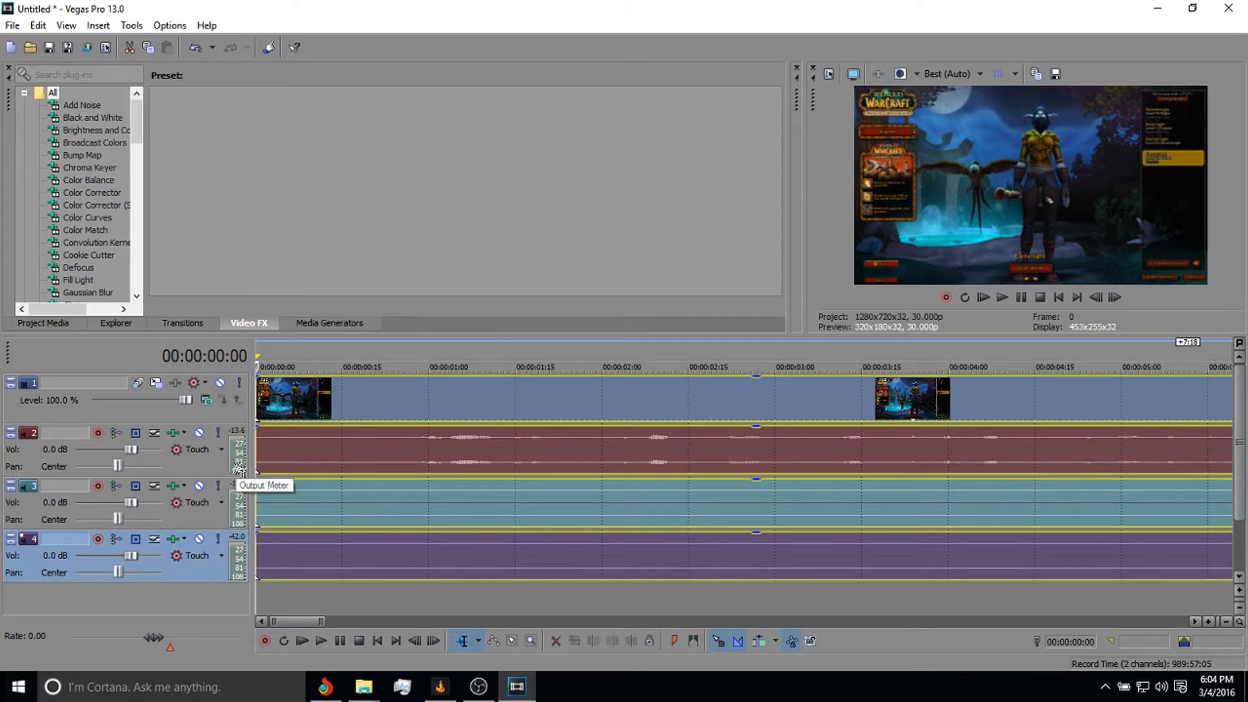
- Select the audio events on tracks 2, 3 and 4 one after another to compare the separate sound sources
left_click(372, 451)
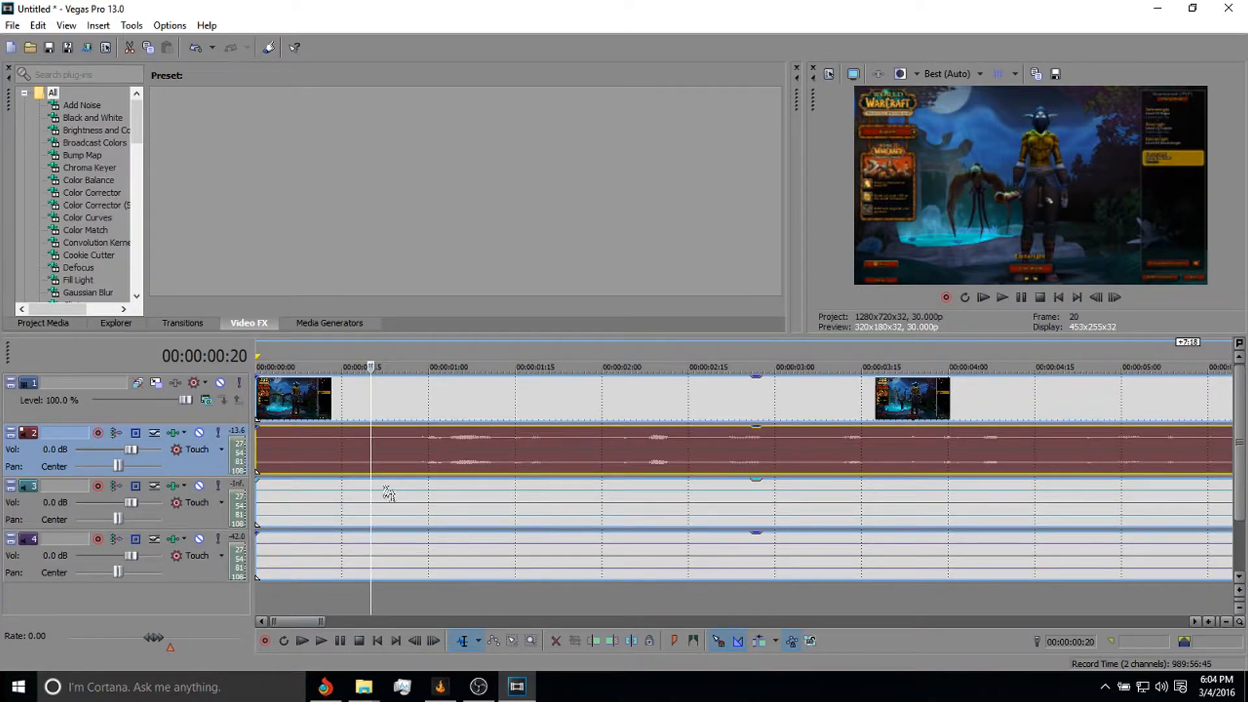
left_click(399, 508)
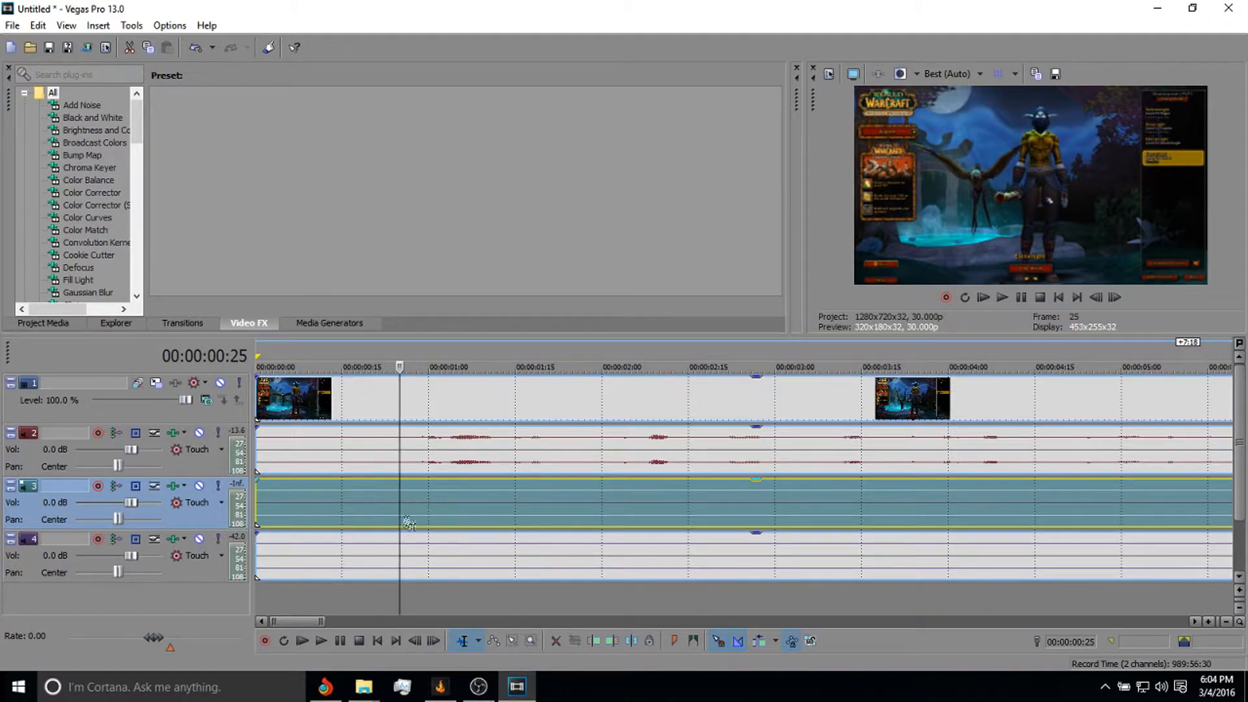
left_click(446, 565)
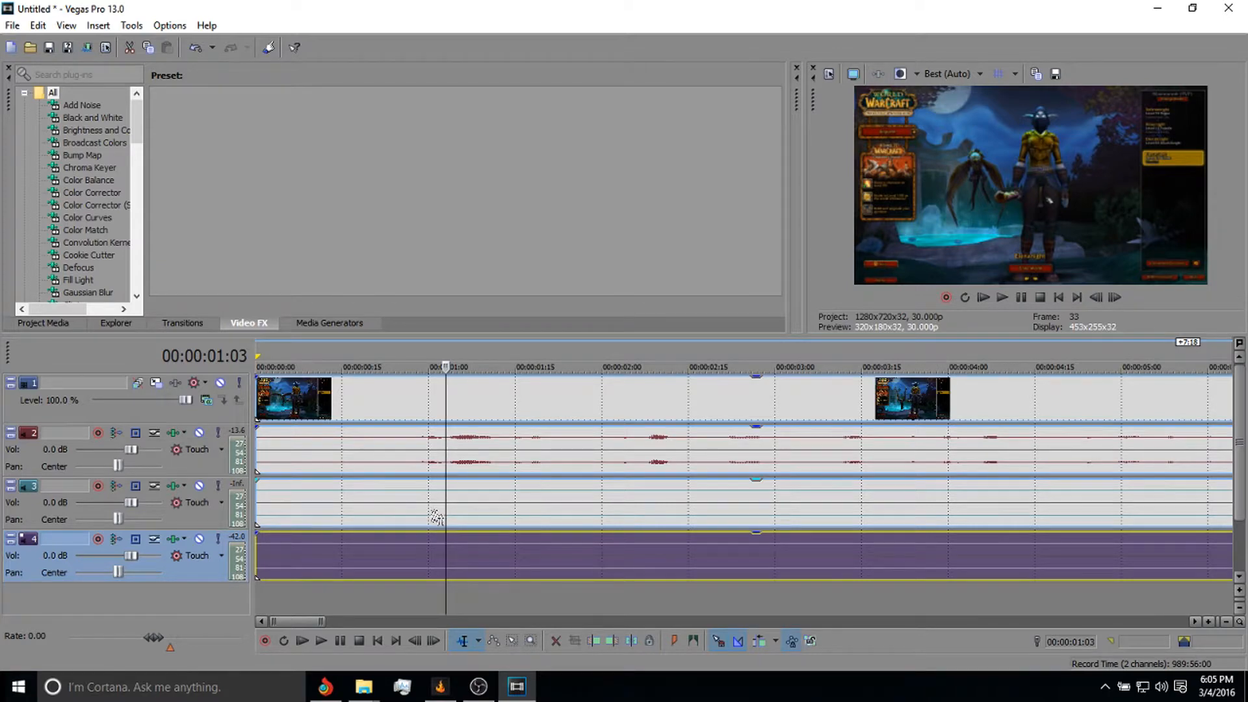
- Switch to Curse, review the microphone and speaker devices in its voice settings, and close the settings by saving
left_click(431, 674)
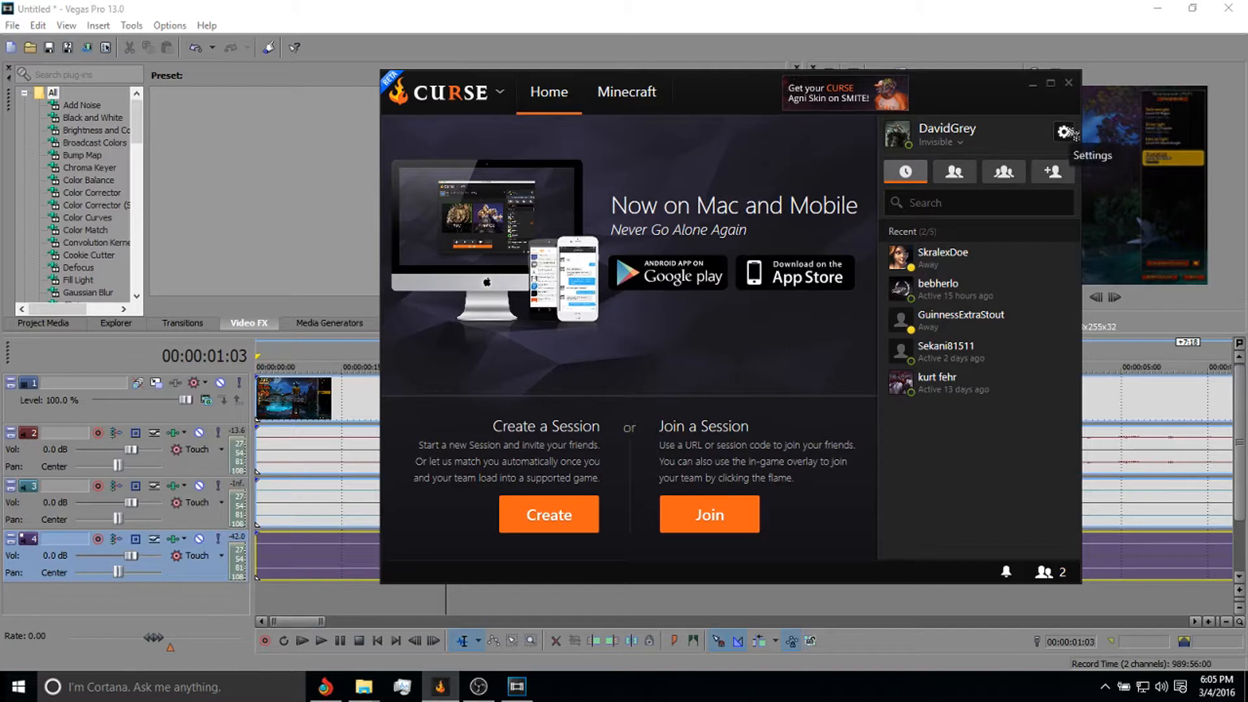
left_click(1059, 133)
left_click(1027, 251)
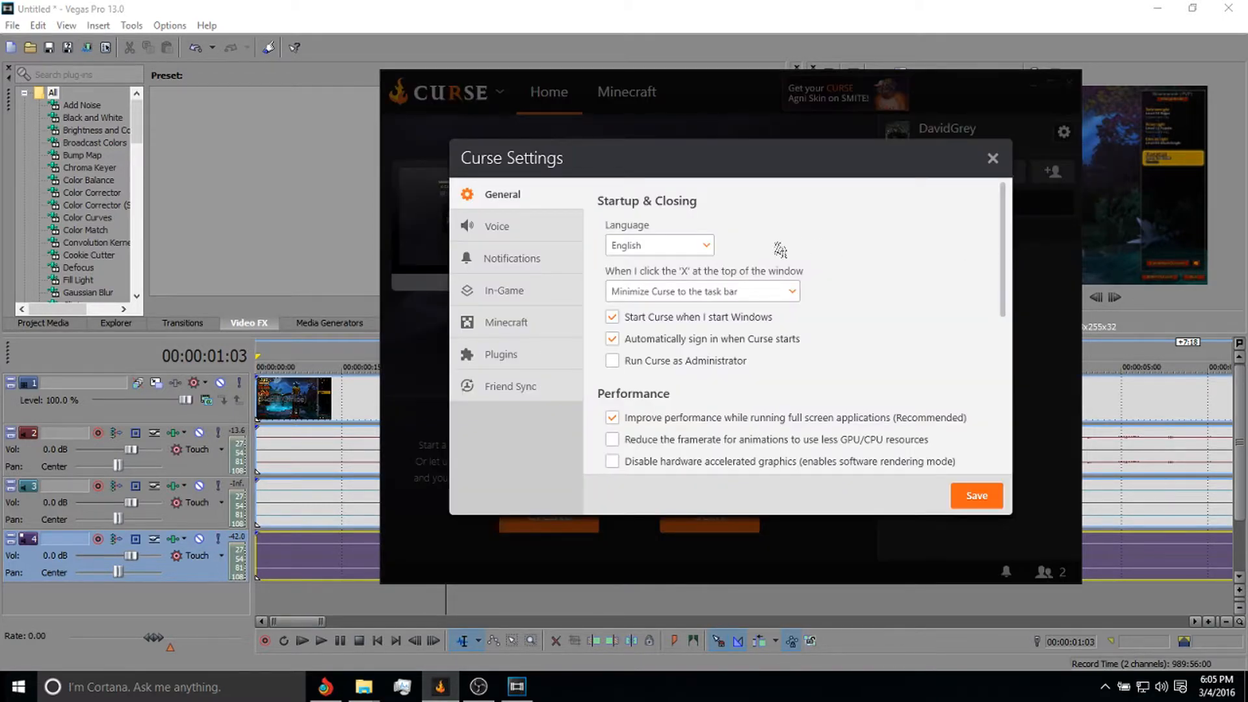
left_click(544, 234)
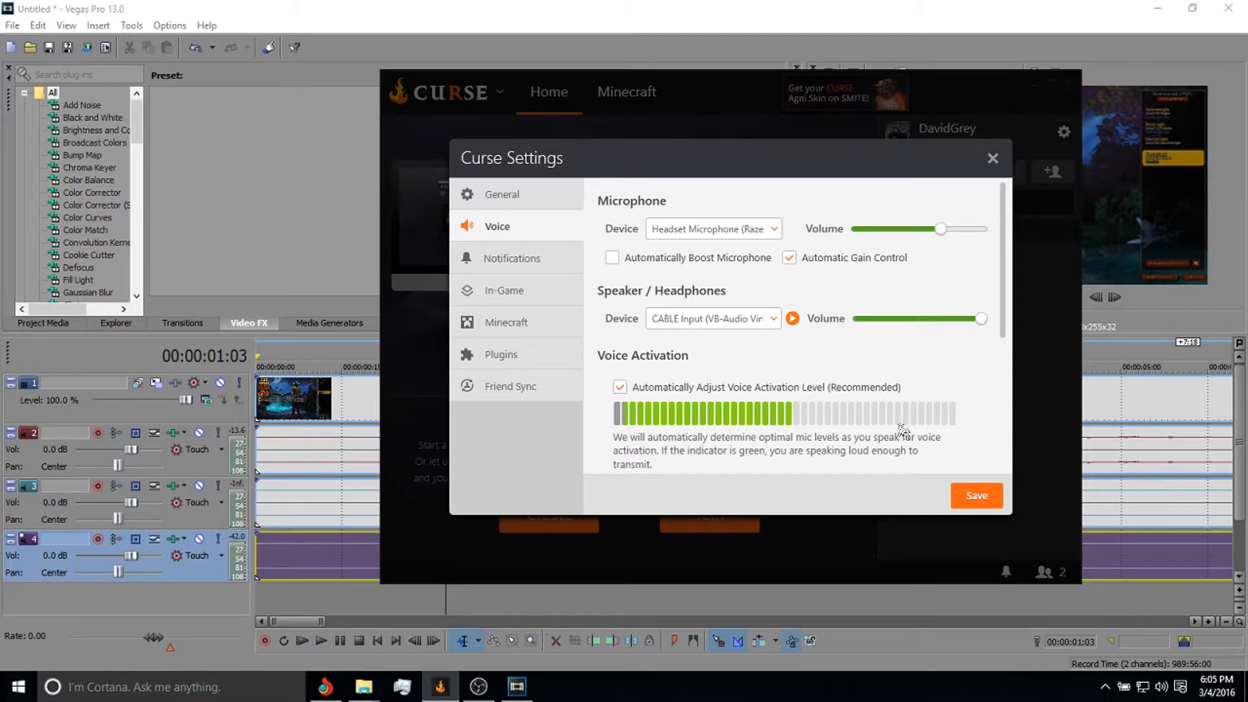
left_click(974, 497)
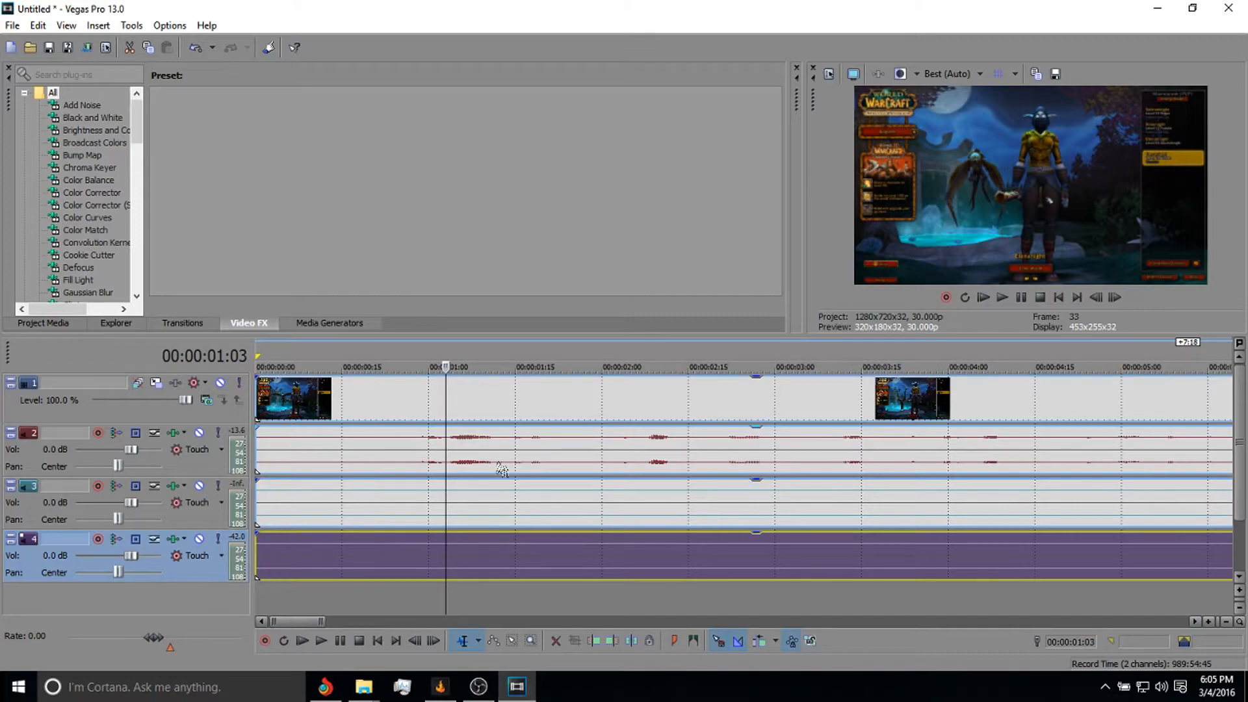
- Add the Test WAV file from the Desktop folder to the start of a new audio track below the existing ones
left_click(517, 686)
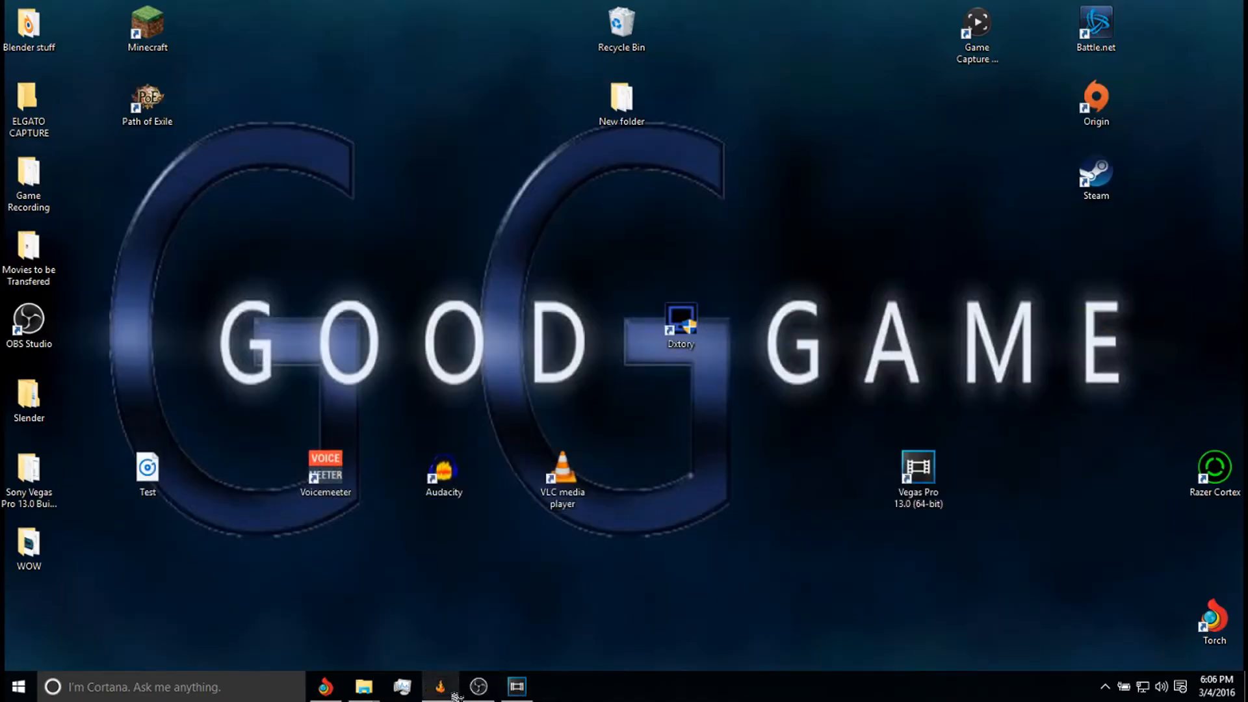
left_click(517, 686)
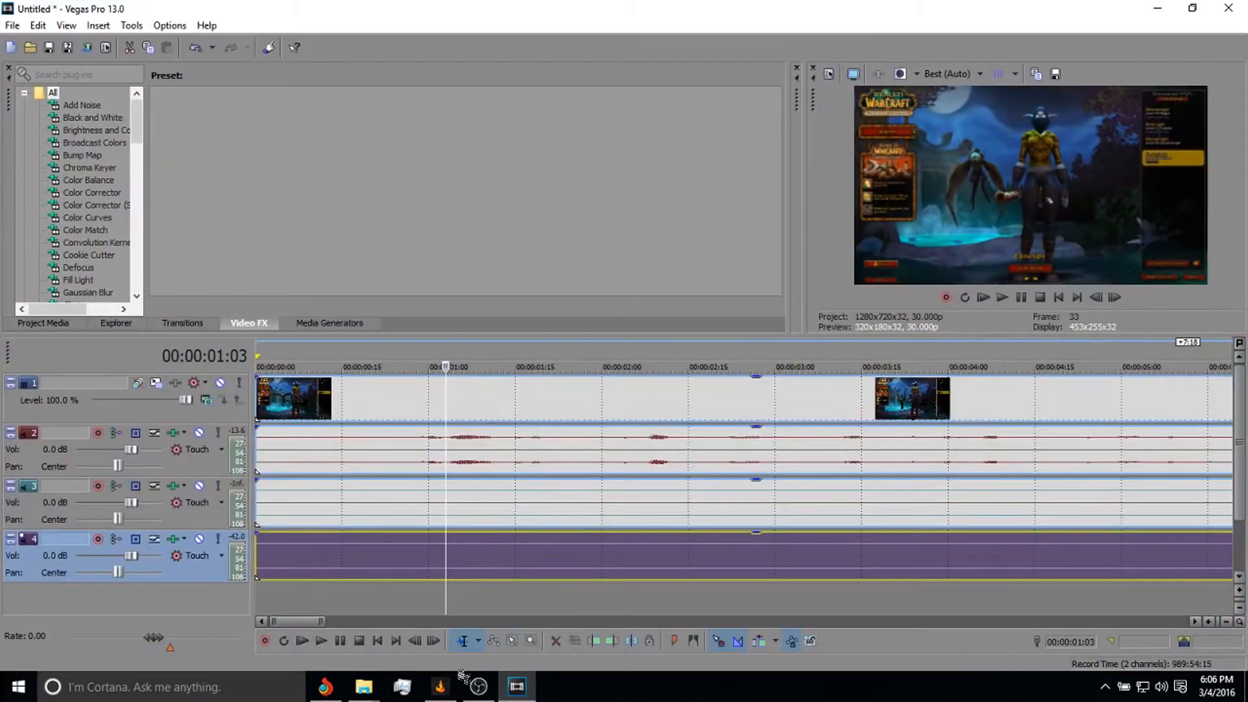
mouse_move(363, 686)
mouse_move(345, 621)
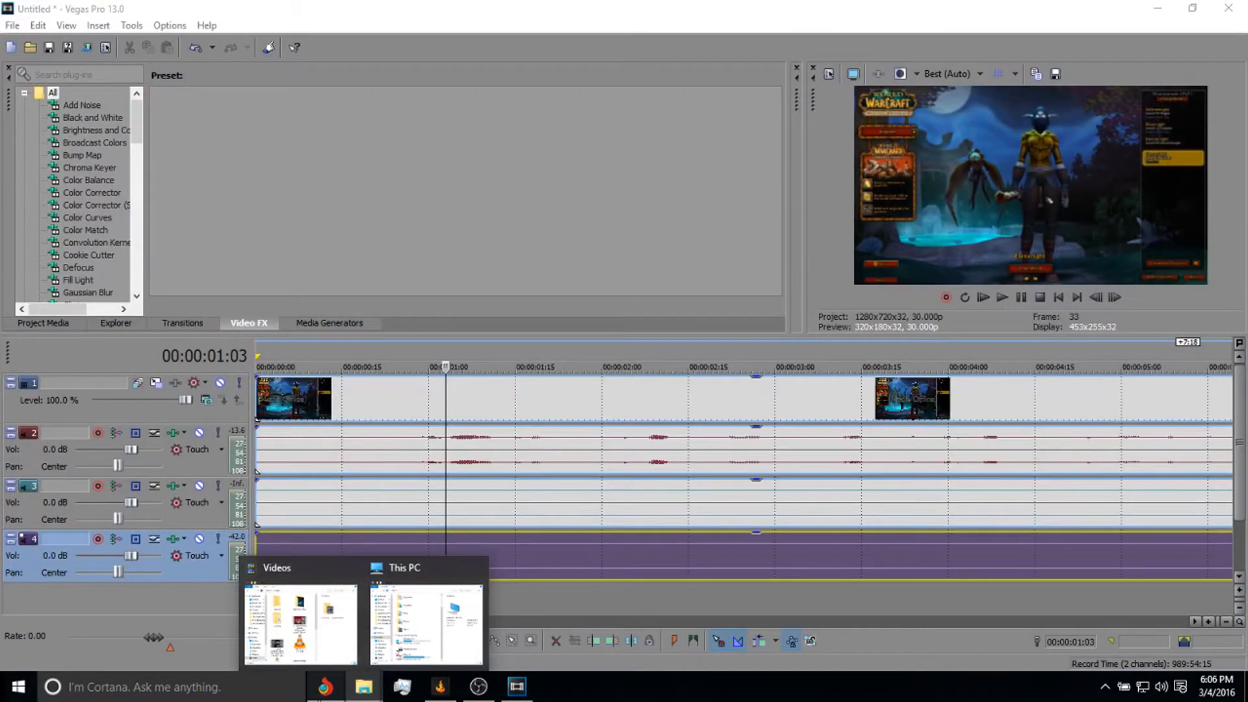
left_click(320, 625)
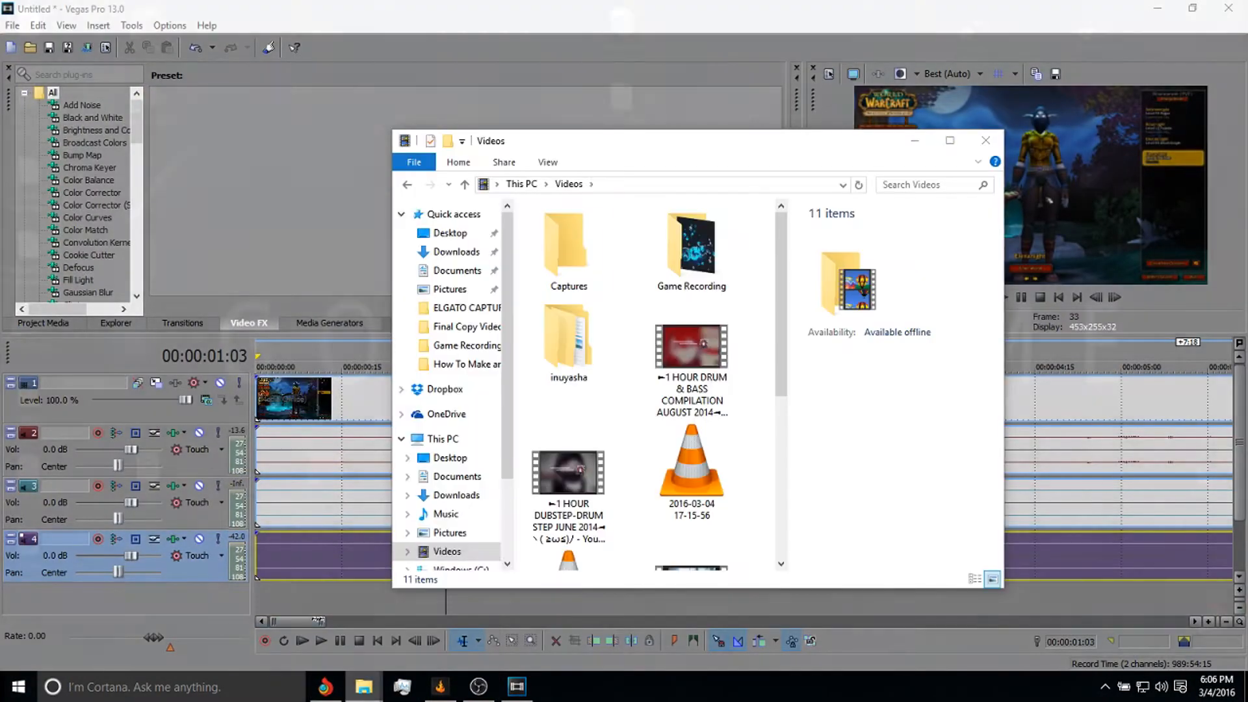
left_click(451, 235)
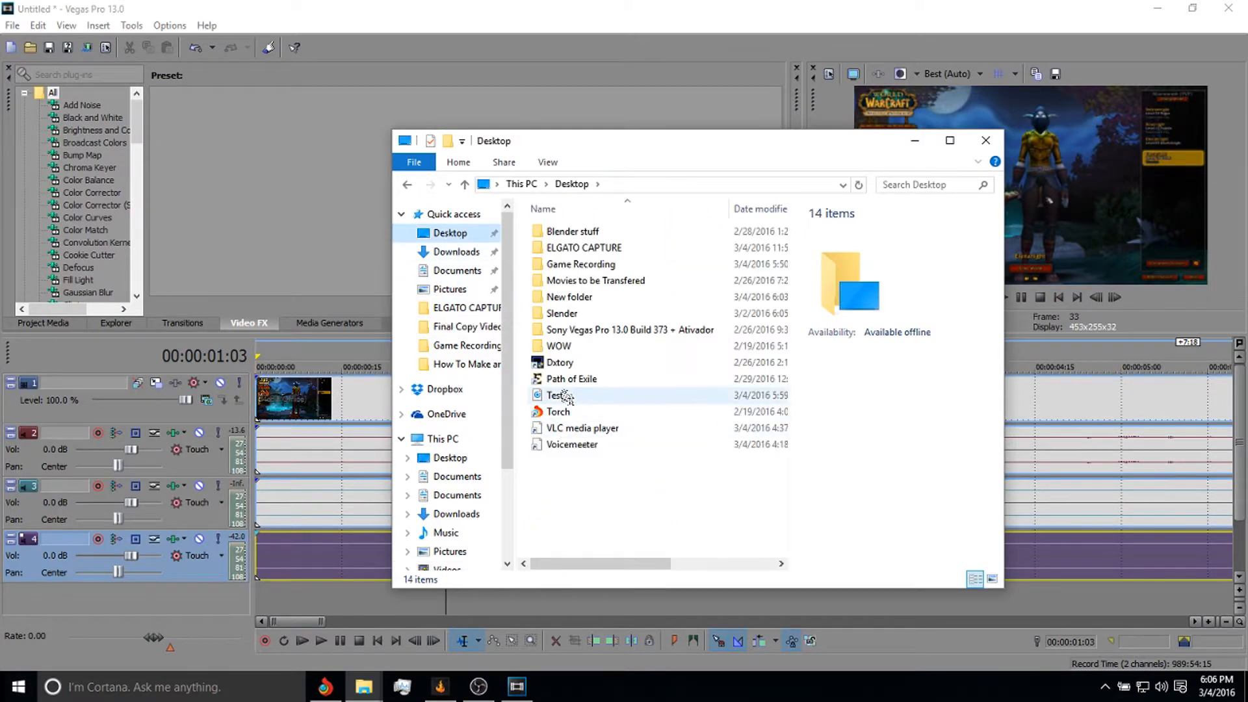
left_click_drag(554, 398, 262, 598)
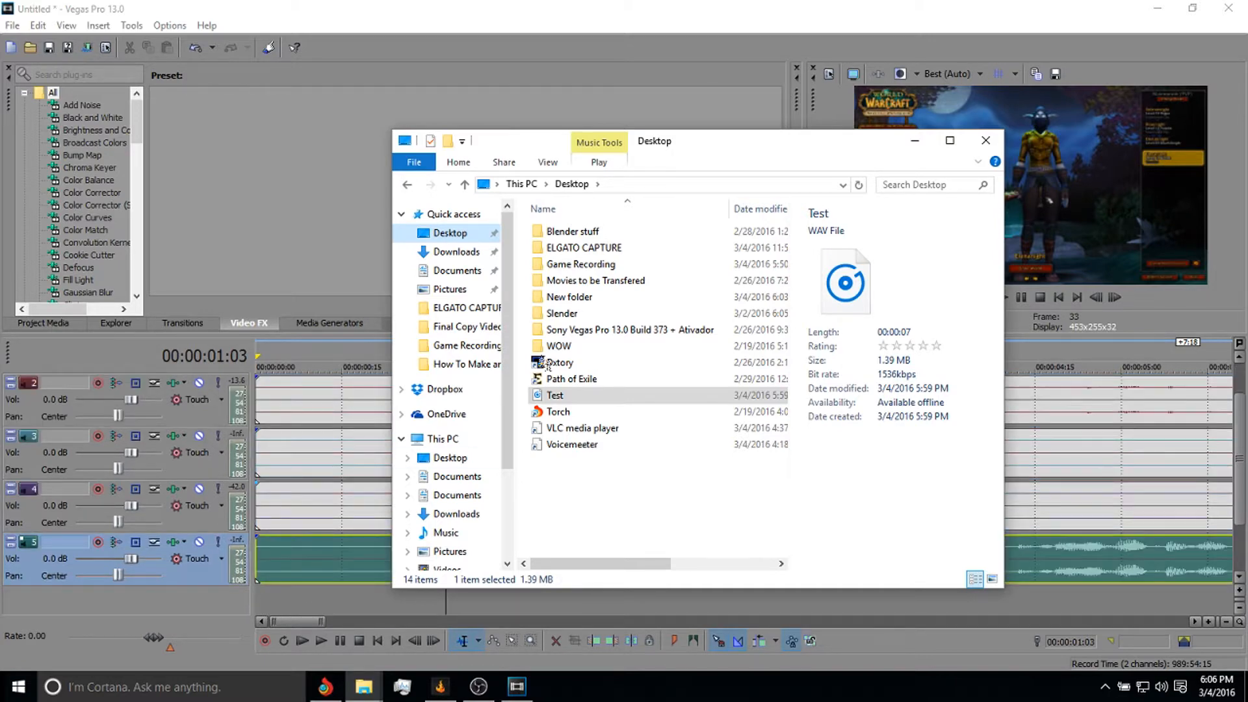
left_click(913, 144)
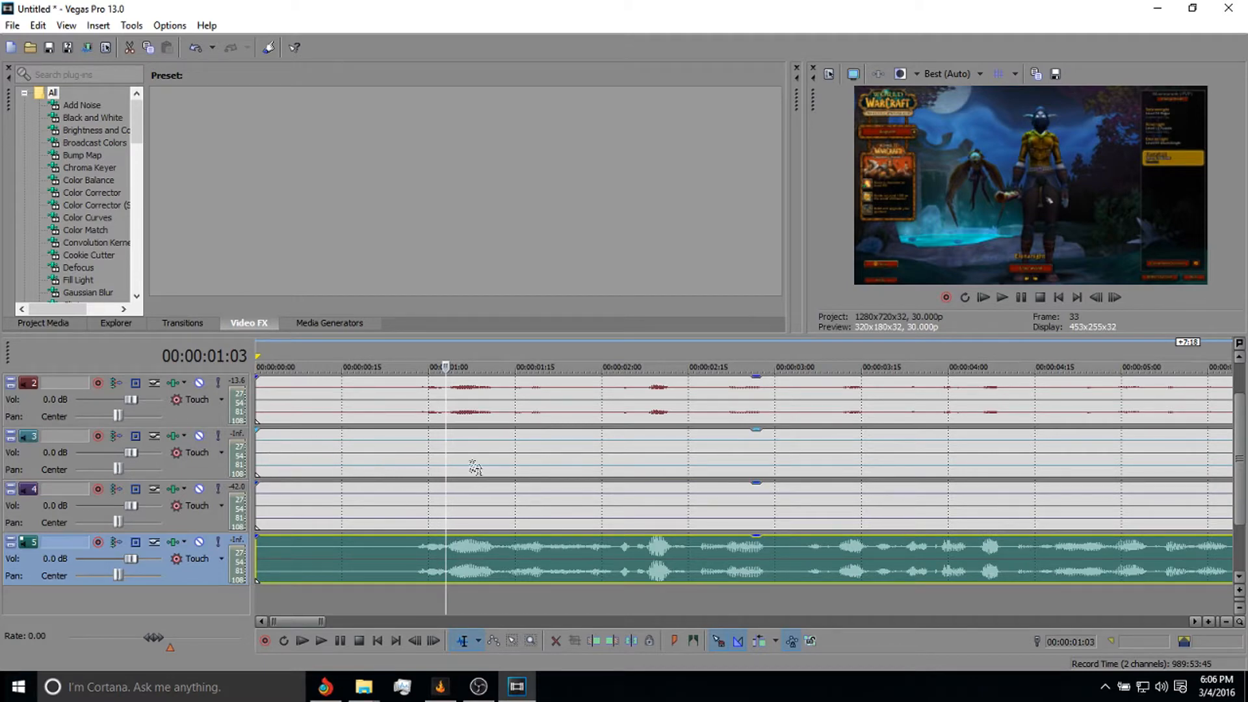
- Delete the silent audio track 3 from the project
left_click(217, 475)
right_click(216, 475)
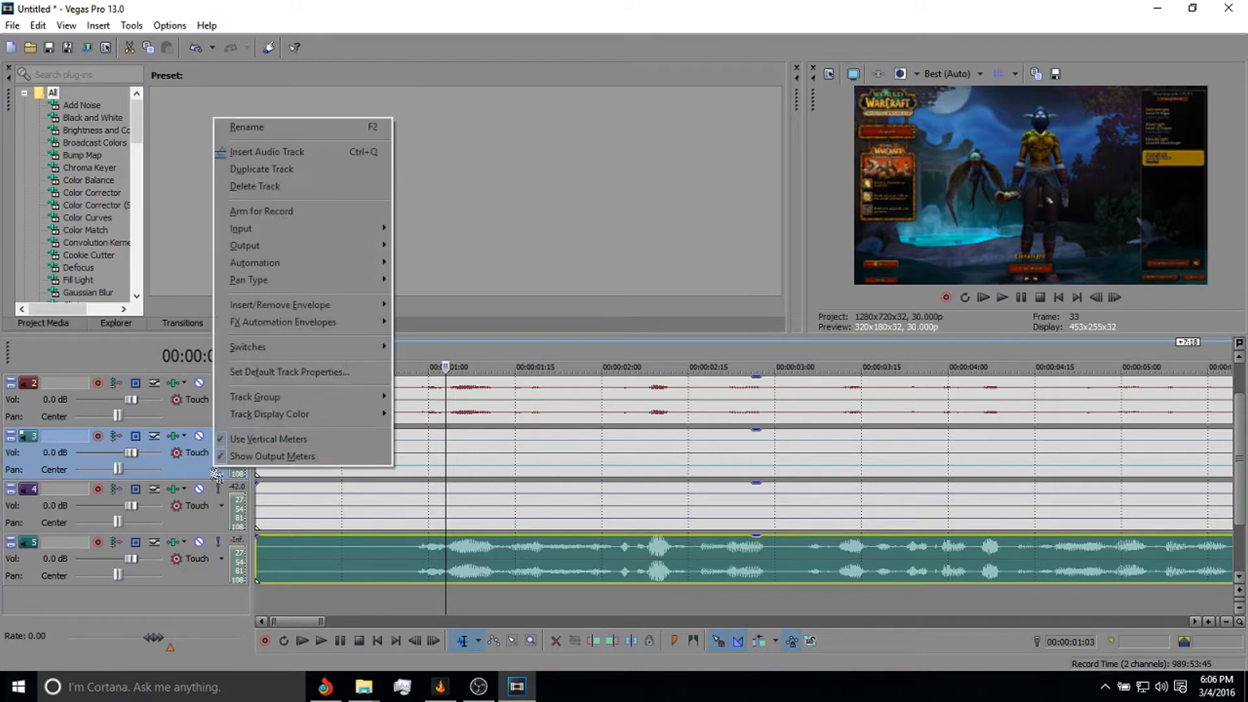
left_click(291, 191)
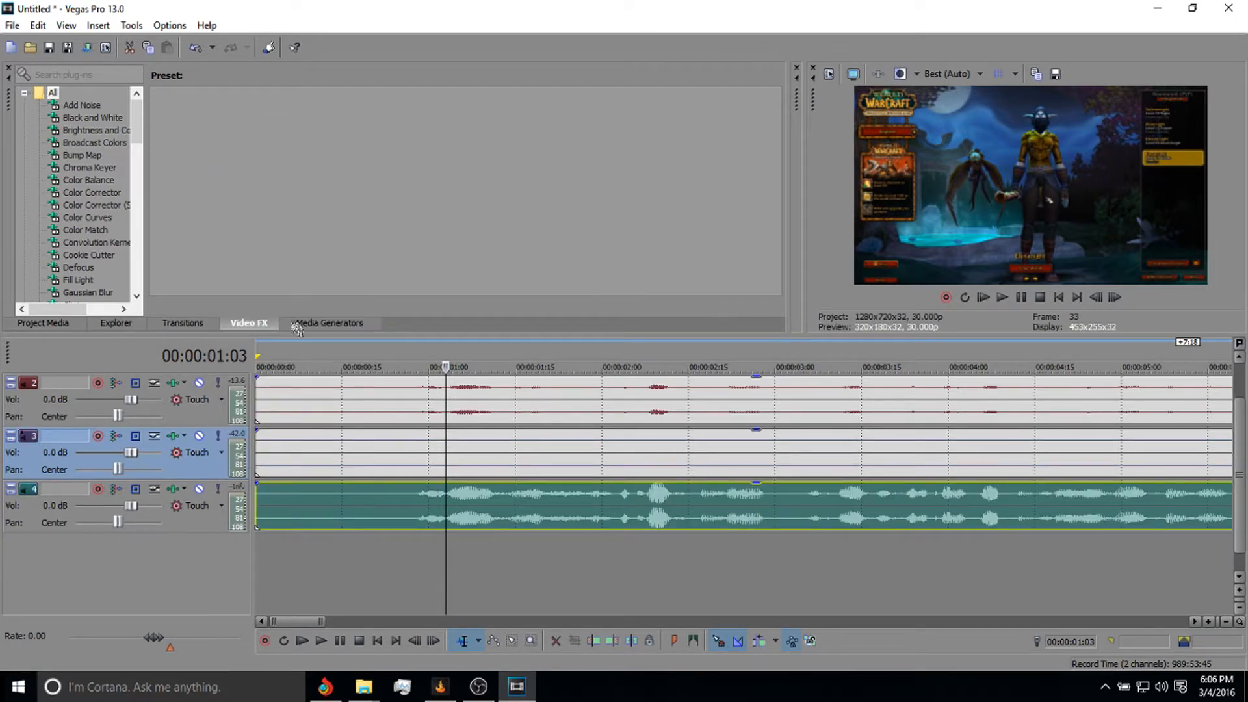
- Compare the original voice audio on track 2 with the Test audio, and delete the original event
scroll(445, 482, "up", 2)
scroll(444, 481, "down", 2)
left_click(498, 383)
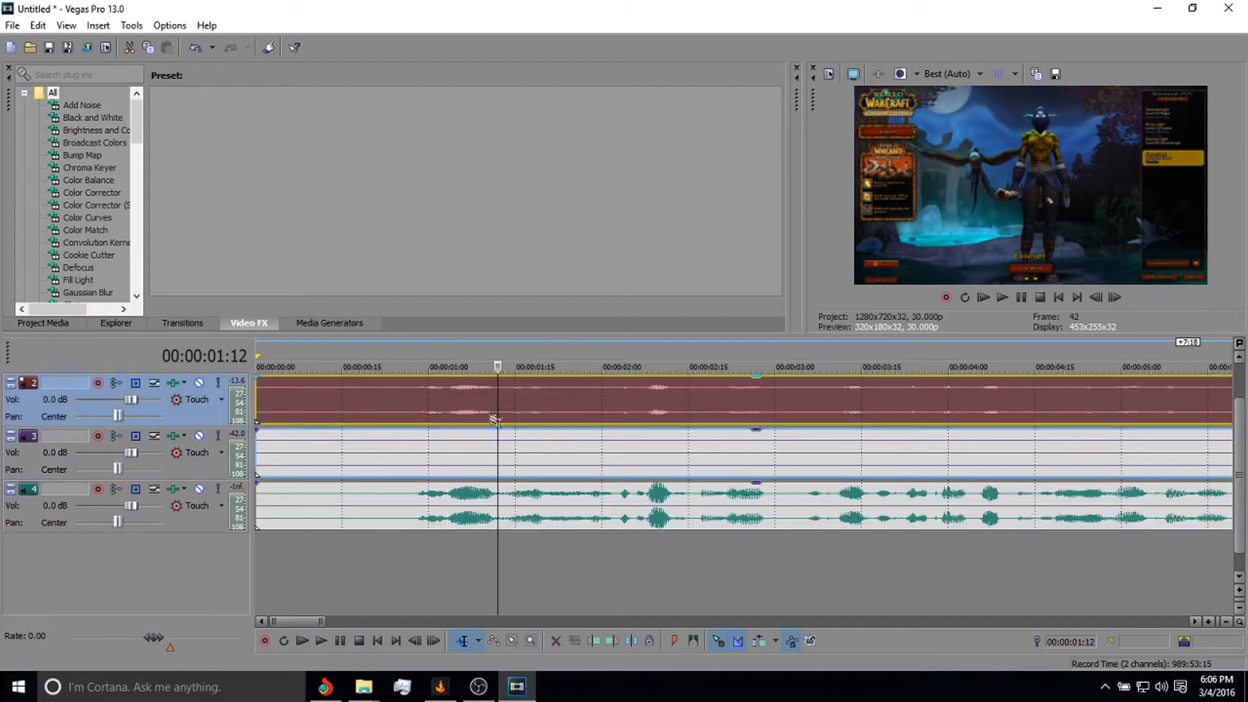
left_click(481, 502)
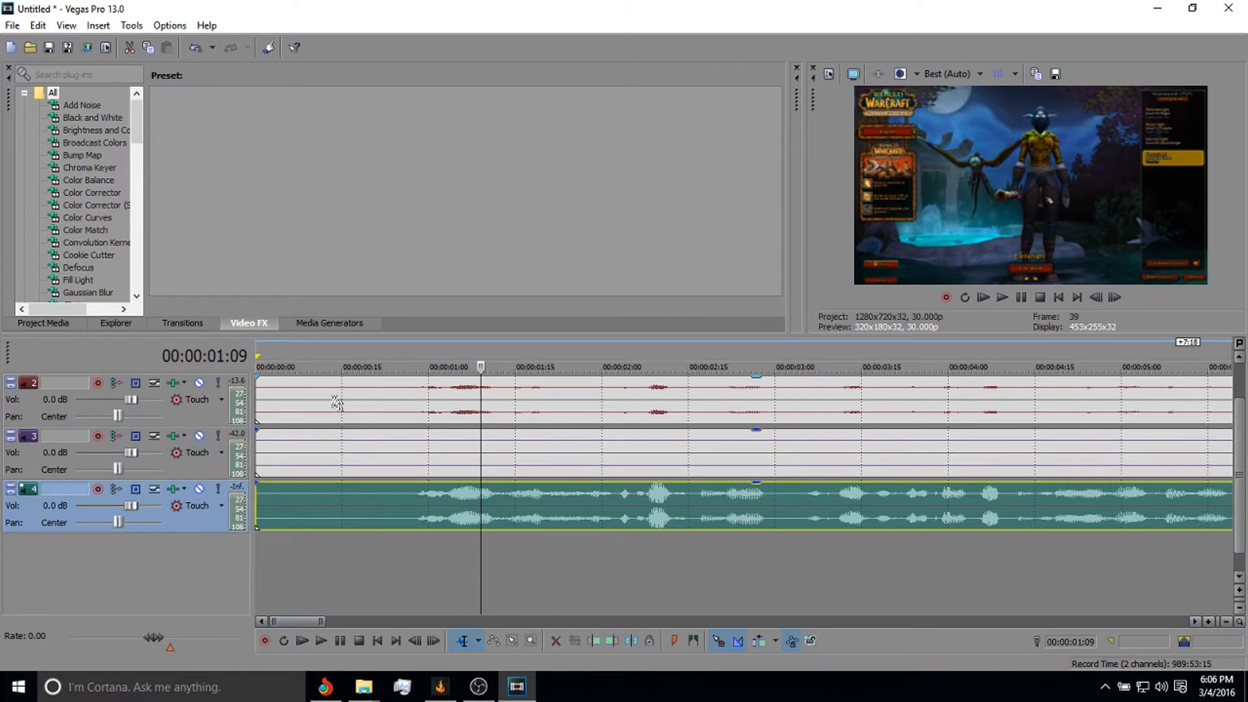
left_click(301, 398)
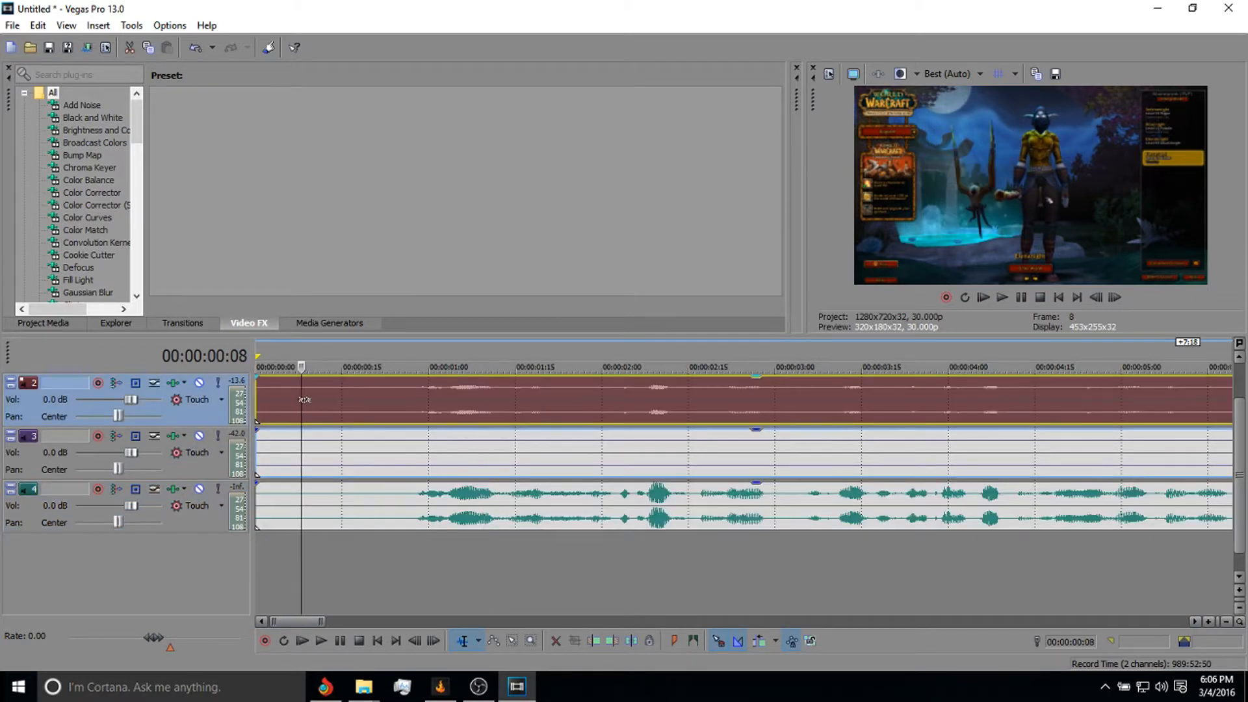
right_click(345, 410)
left_click(376, 354)
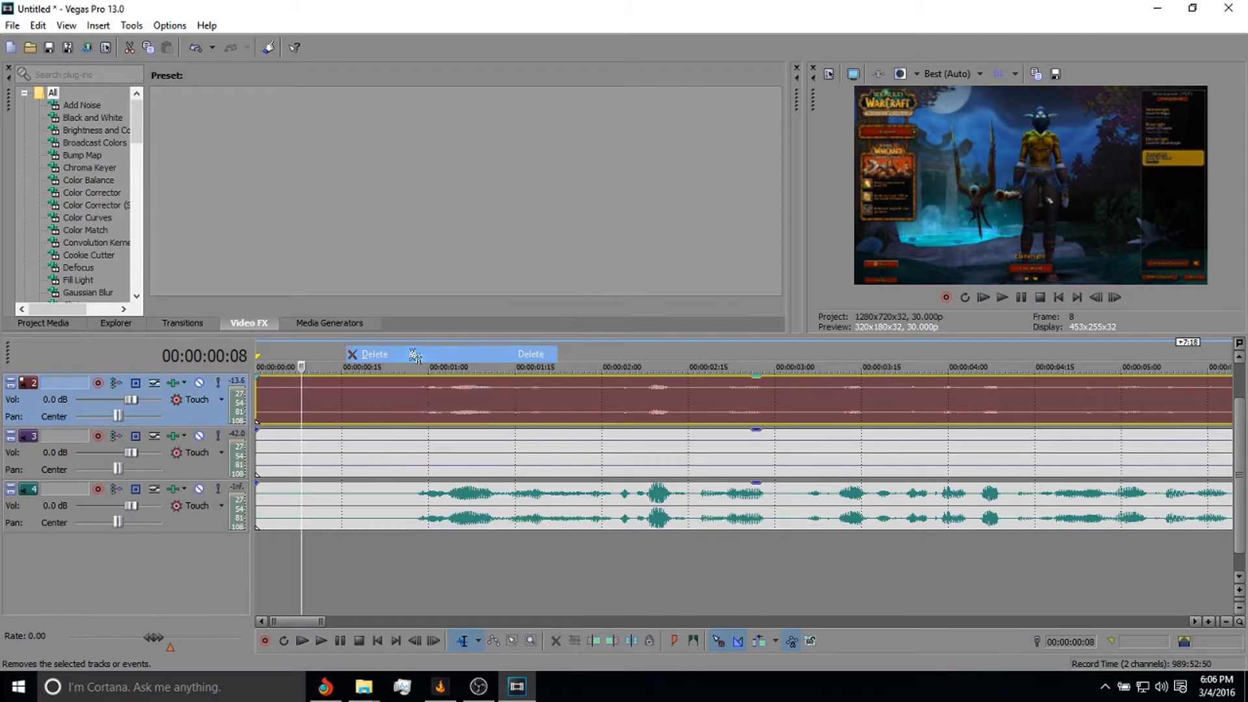
- Move the Test audio up to the start of track 2 and delete the emptied track 4
left_click(387, 520)
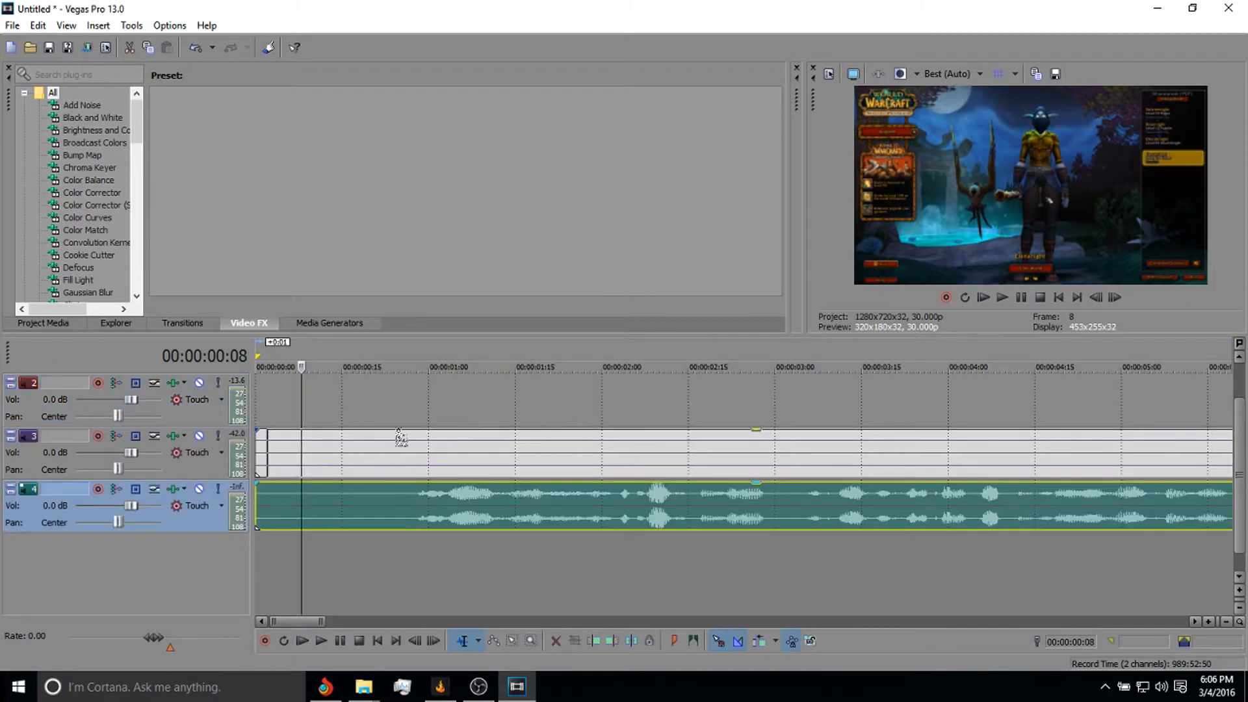
left_click_drag(392, 416, 392, 416)
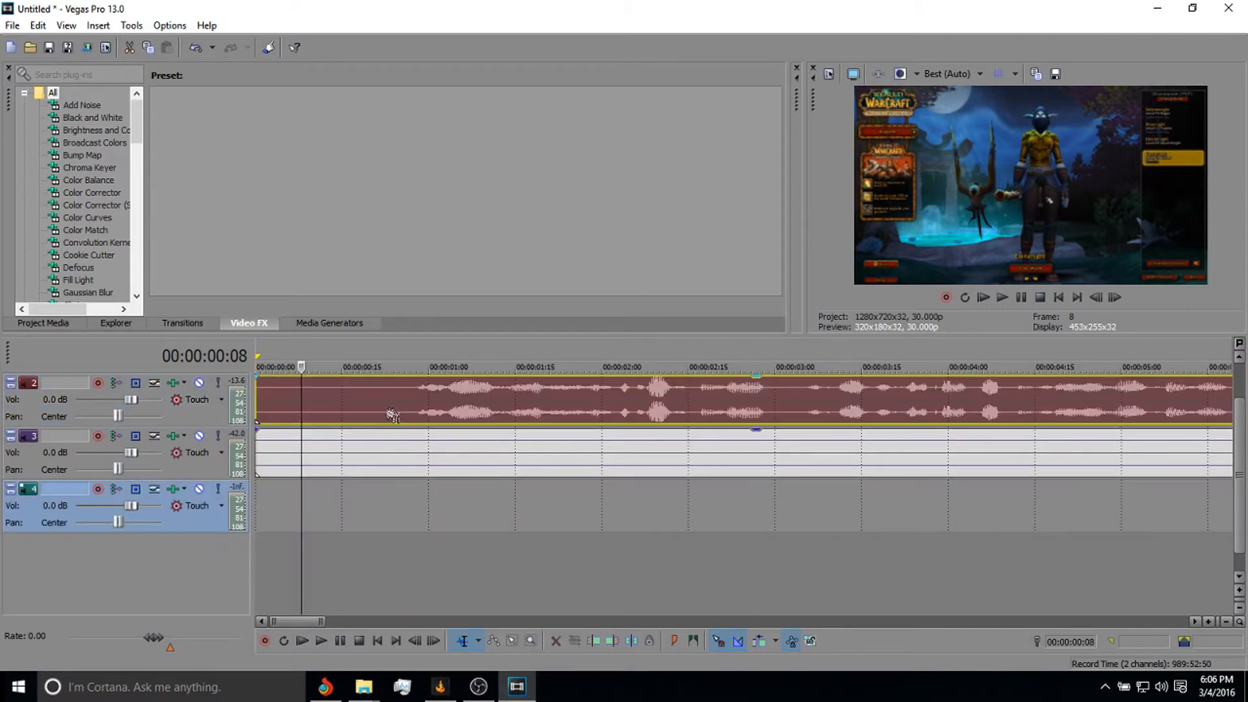
right_click(214, 532)
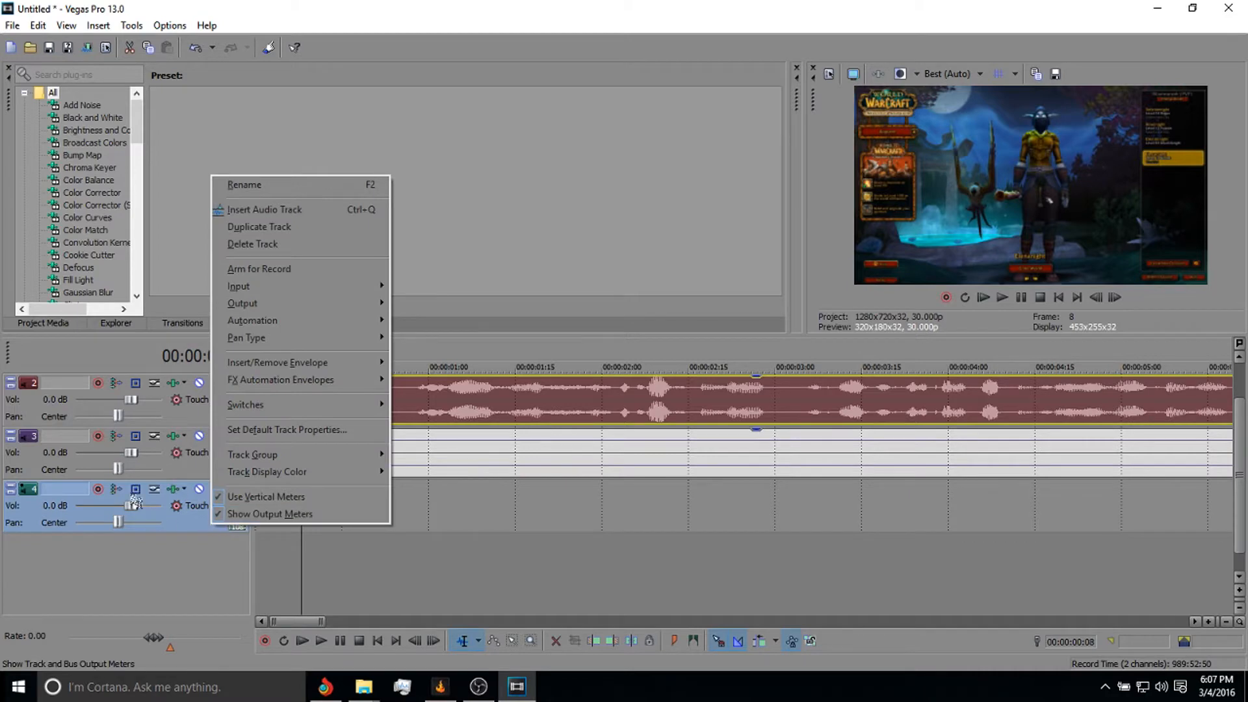
left_click(294, 244)
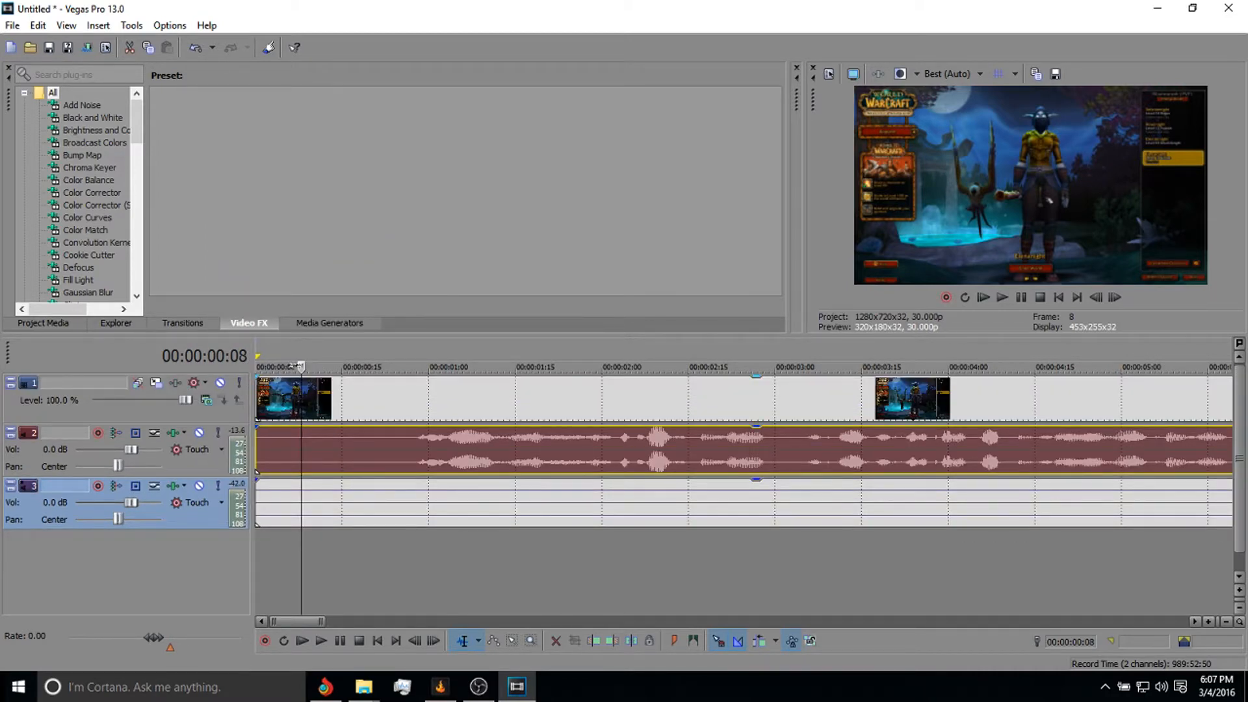
- Play back the mix and lower the voice volume on track 2 to -9.0 dB
key("space")
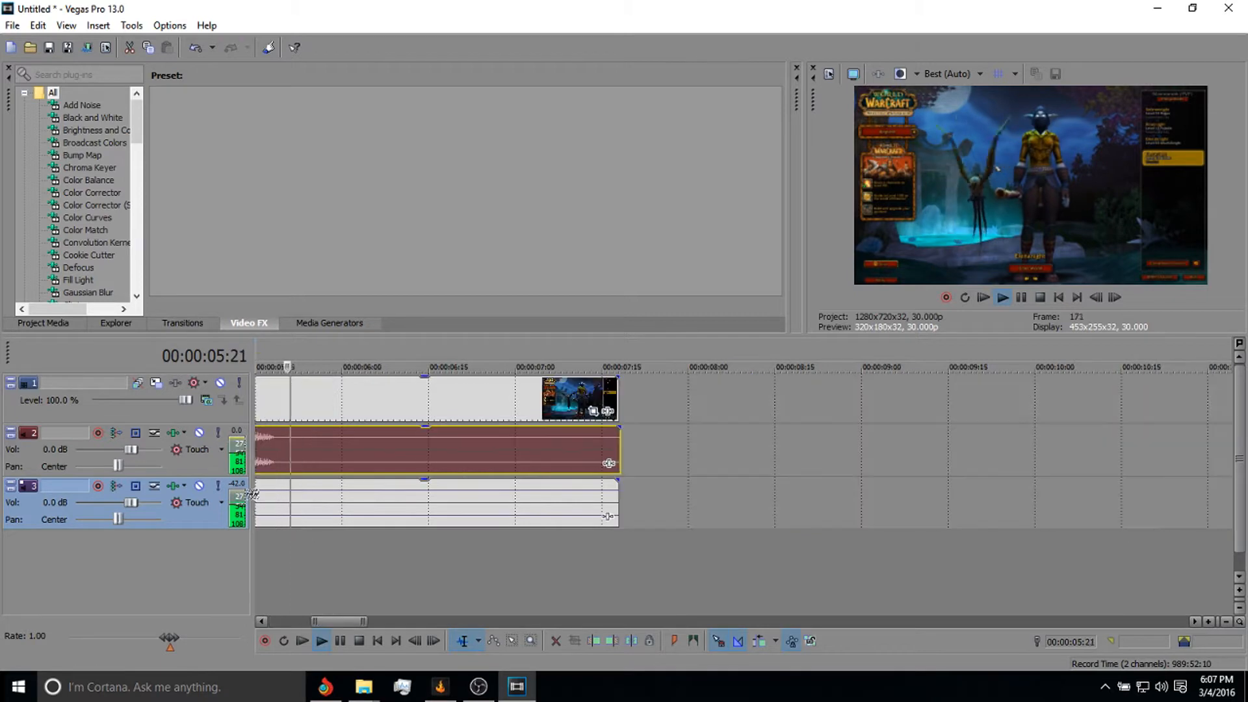
key("space")
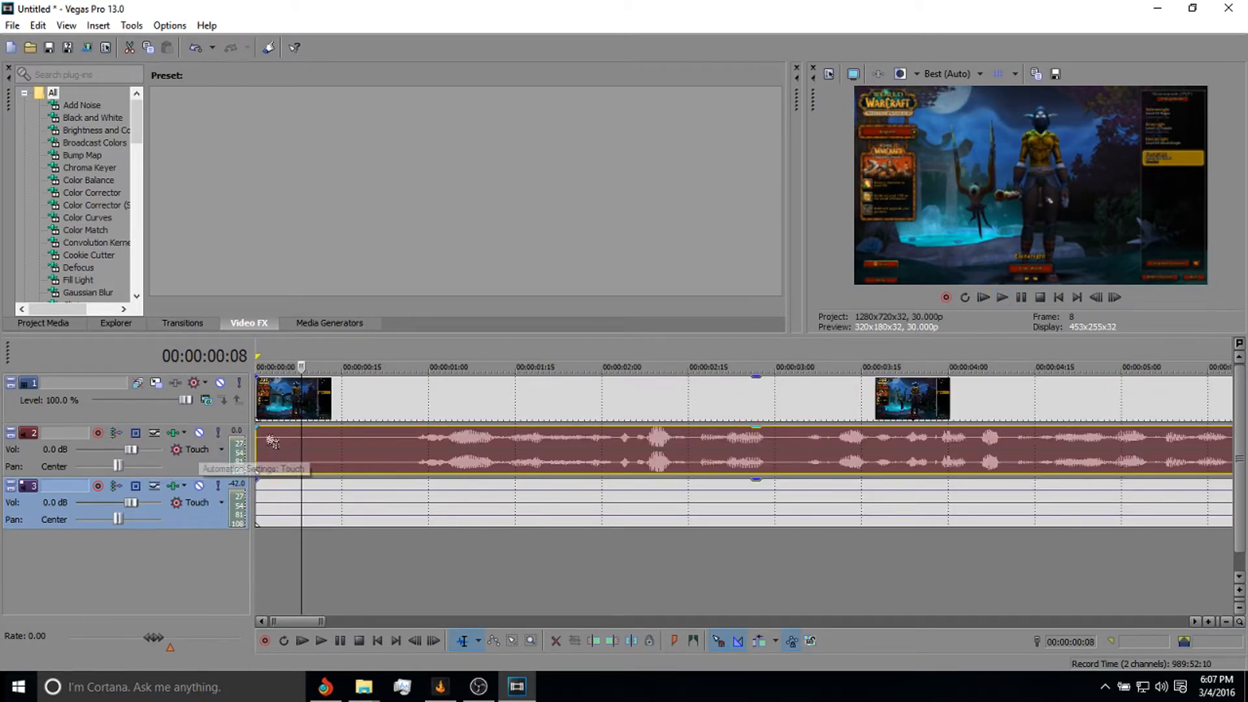
left_click_drag(129, 452, 112, 453)
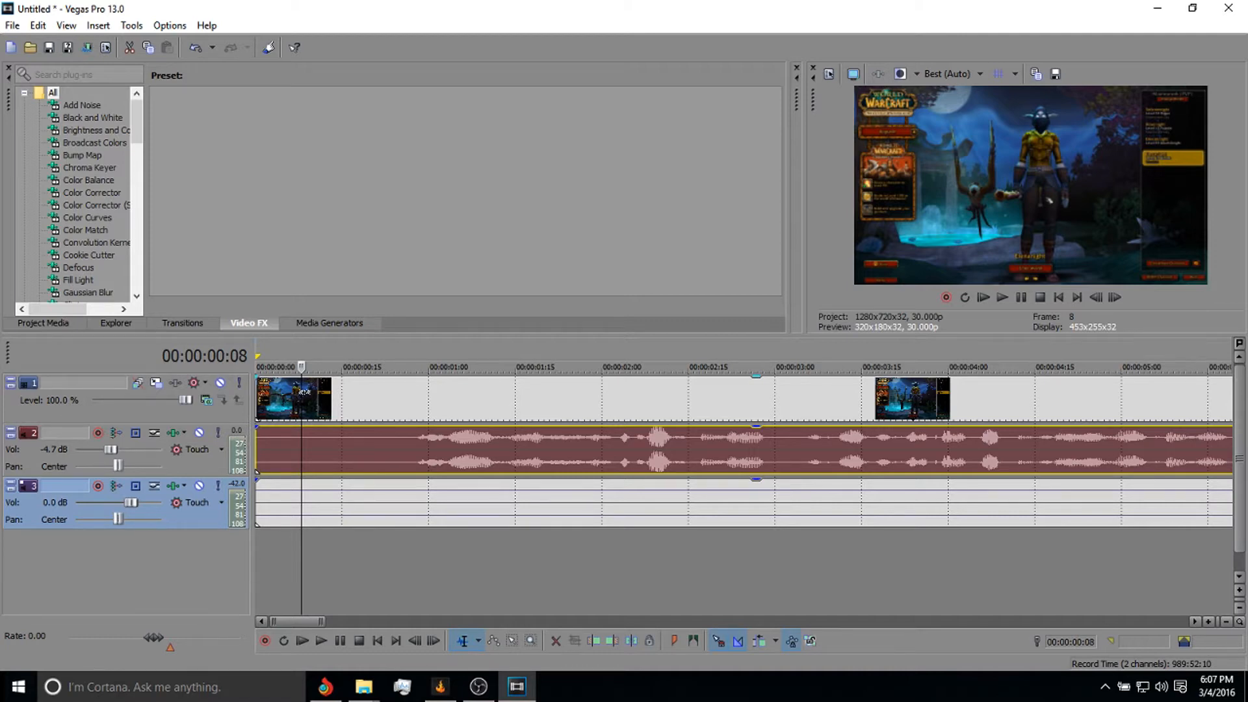
key("space")
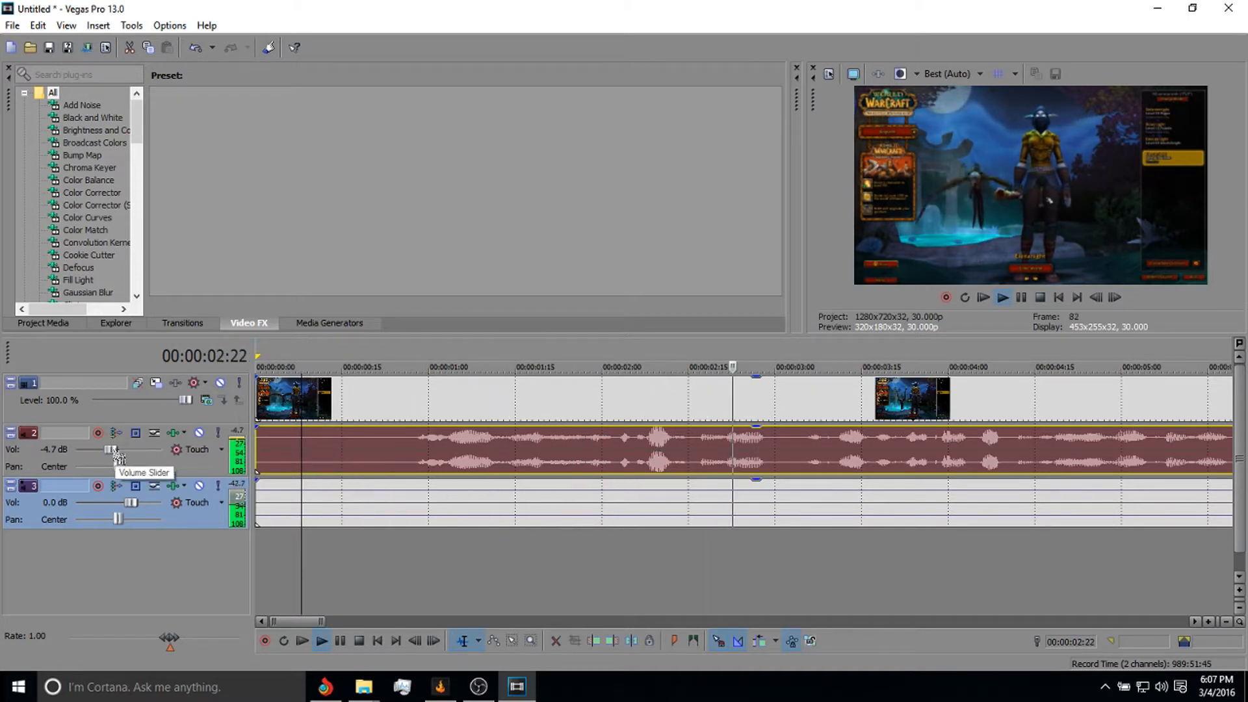
mouse_move(111, 449)
left_mouse_down()
mouse_move(96, 457)
mouse_move(104, 450)
left_mouse_up()
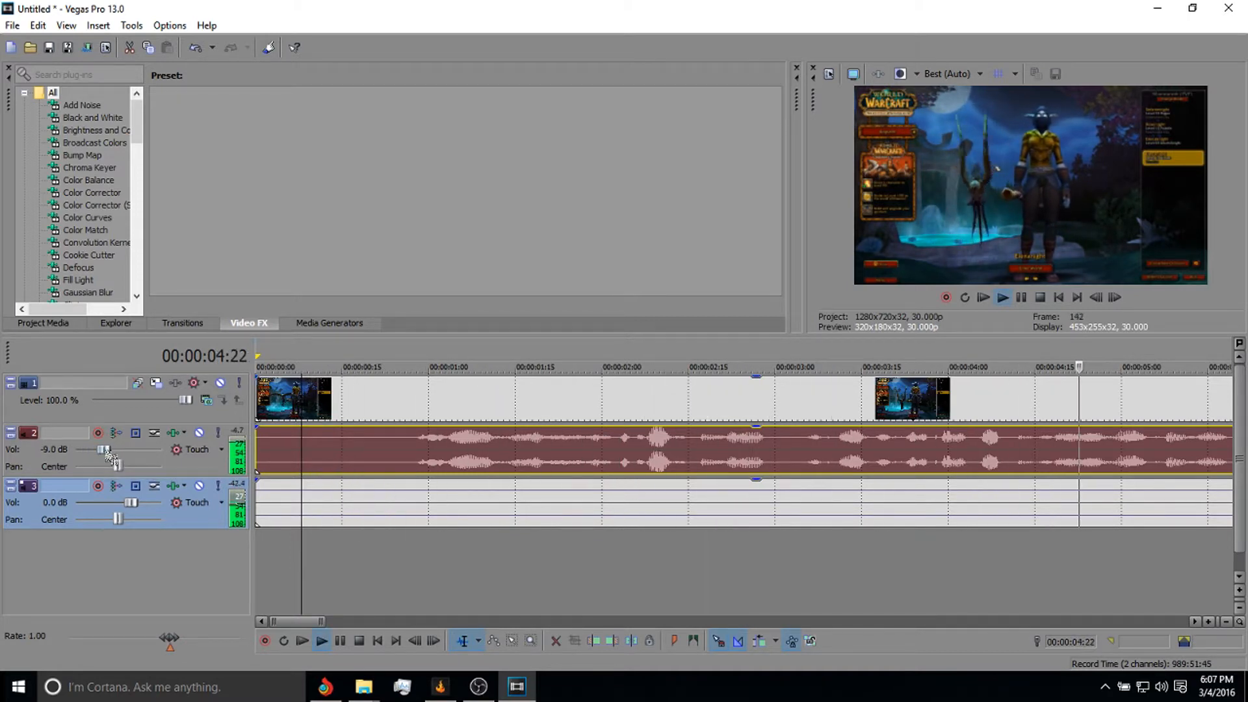
- Play back the mix and lower the game audio volume on track 3 to -4.2 dB
left_click_drag(130, 502, 113, 502)
key("space")
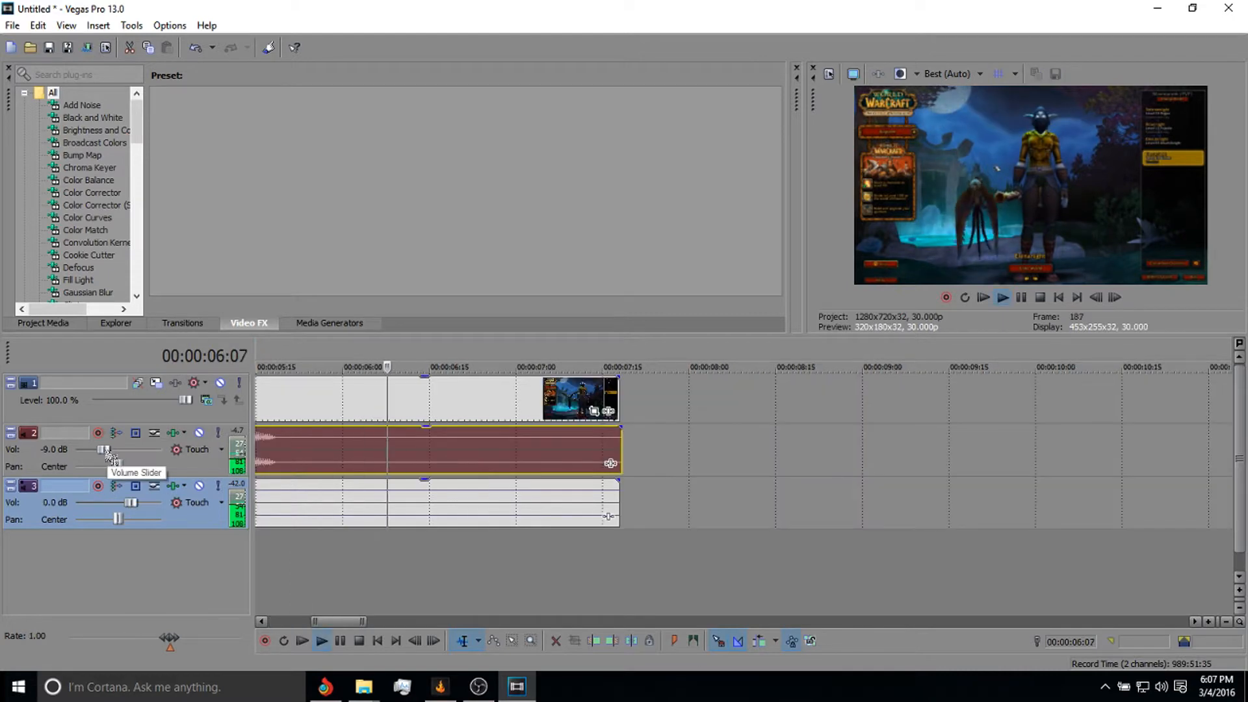
key("space")
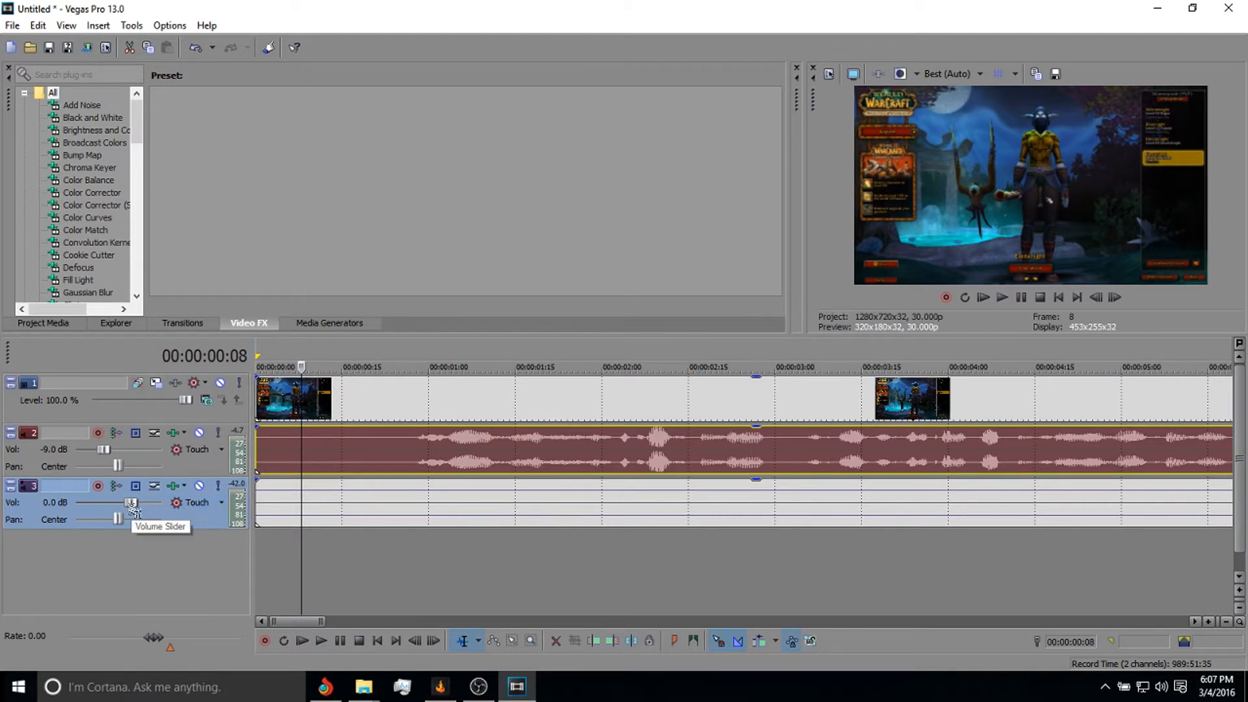
left_click_drag(131, 502, 106, 506)
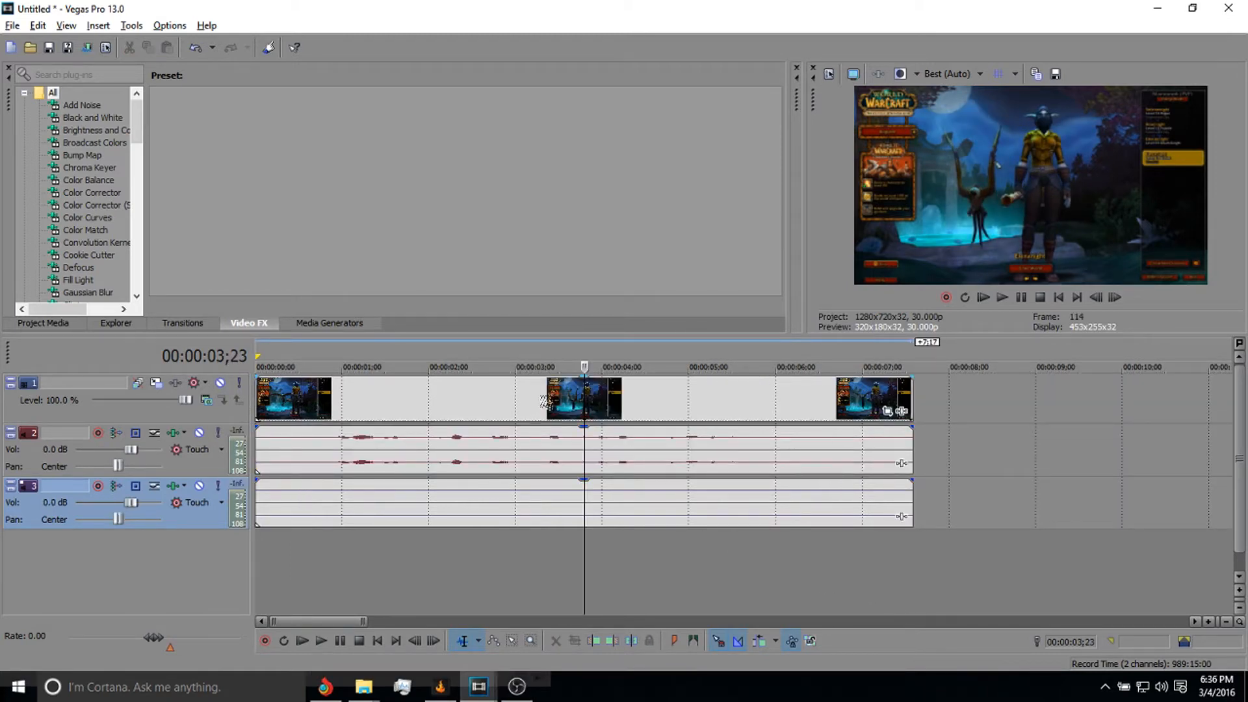
- In the track 1 video event's properties, disable resampling and turn off Maintain aspect ratio
left_click(498, 408)
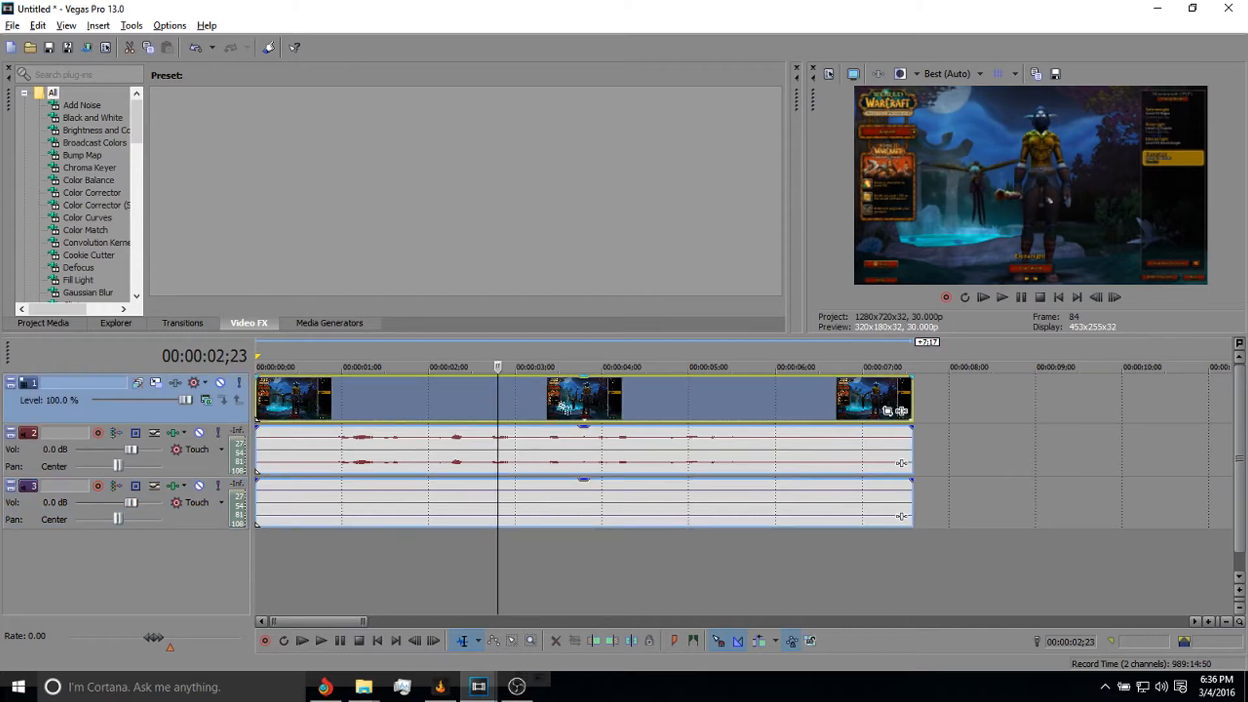
right_click(563, 407)
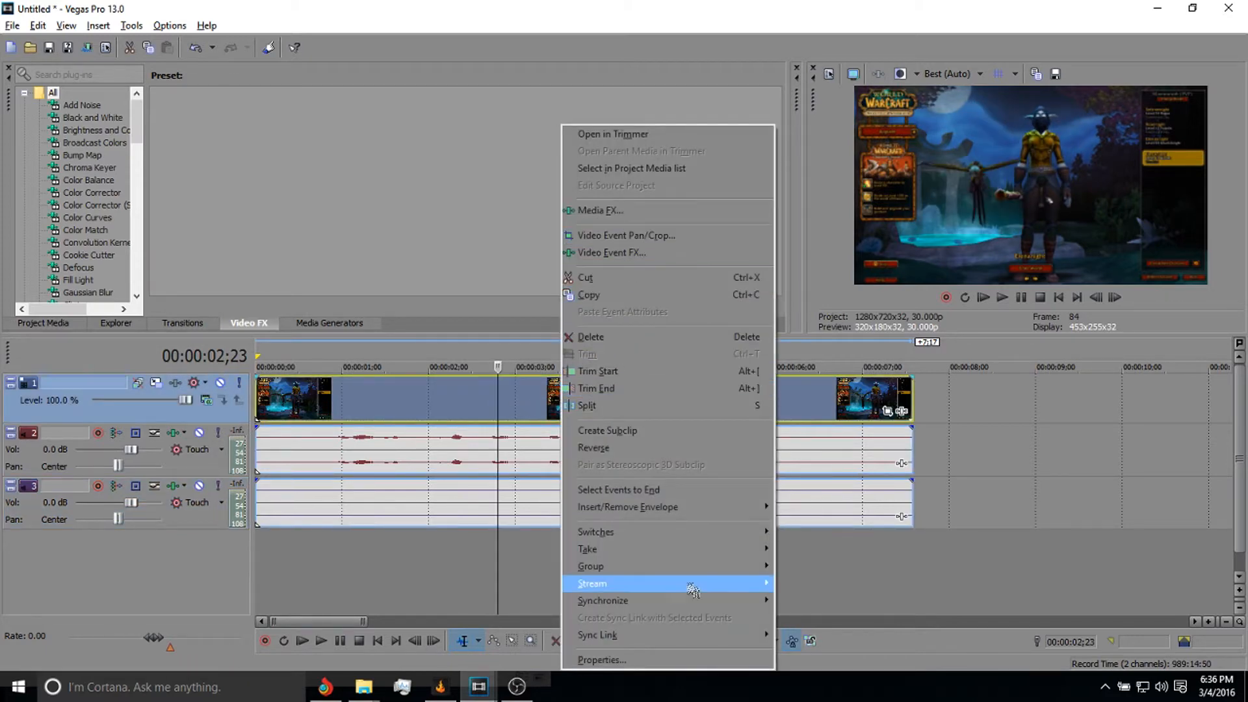
left_click(682, 660)
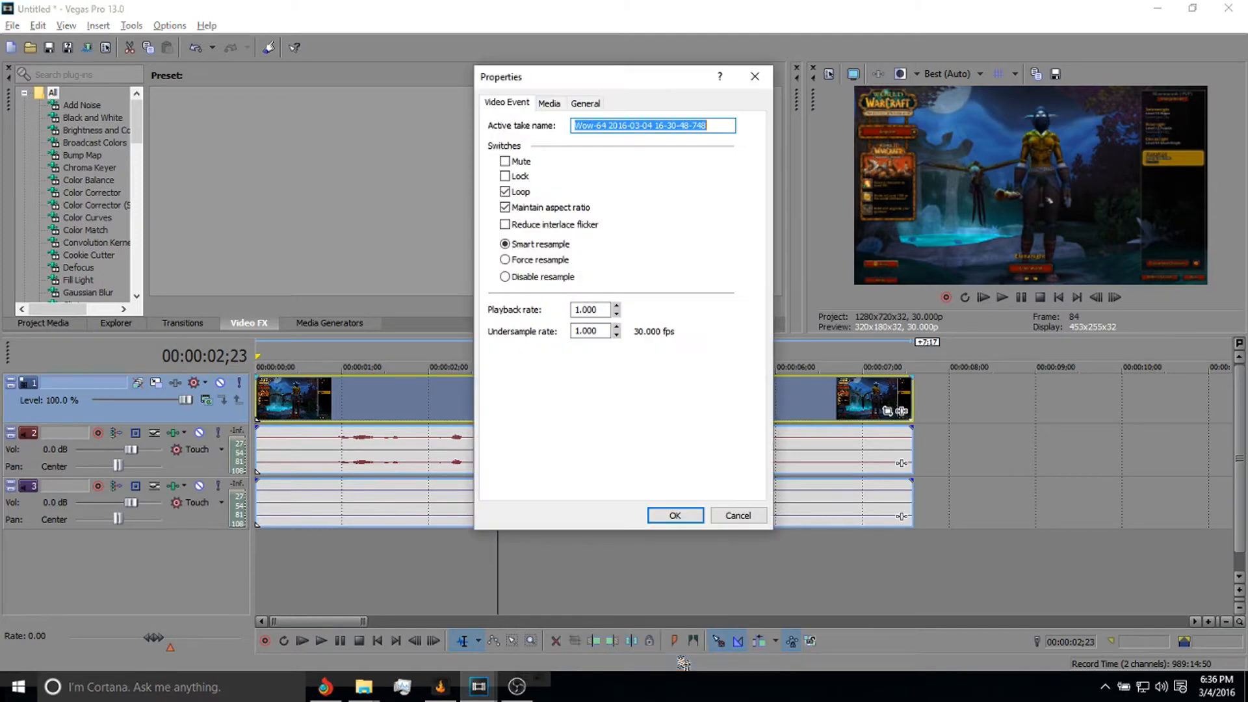
left_click(527, 280)
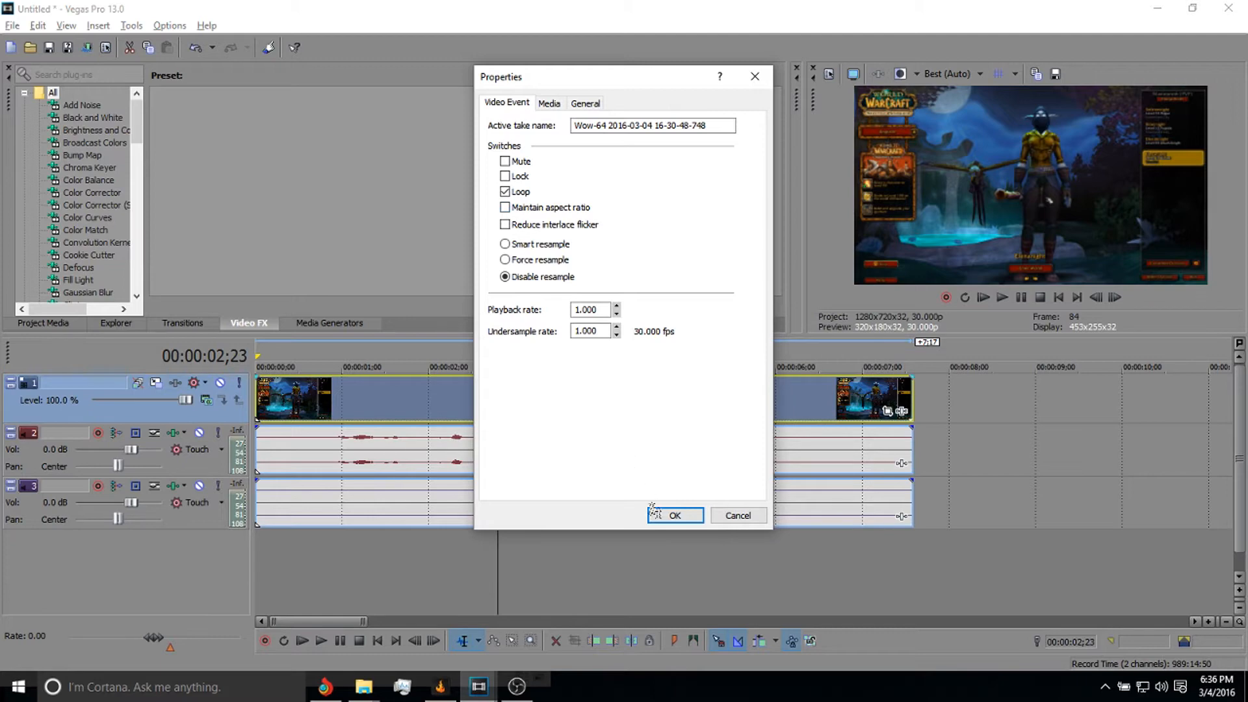
left_click(669, 517)
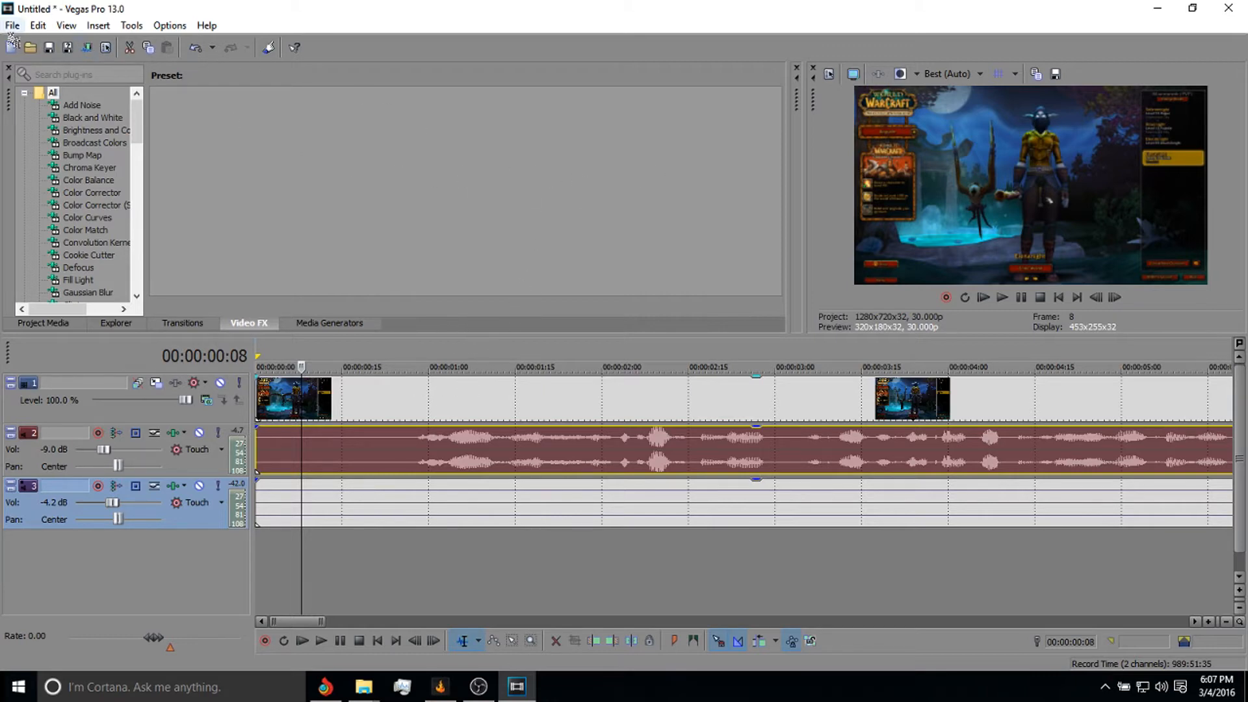
- Start Render As, list all templates instead of favorites only, and select Internet HD 1080p under MainConcept AVC/AAC
left_click(12, 25)
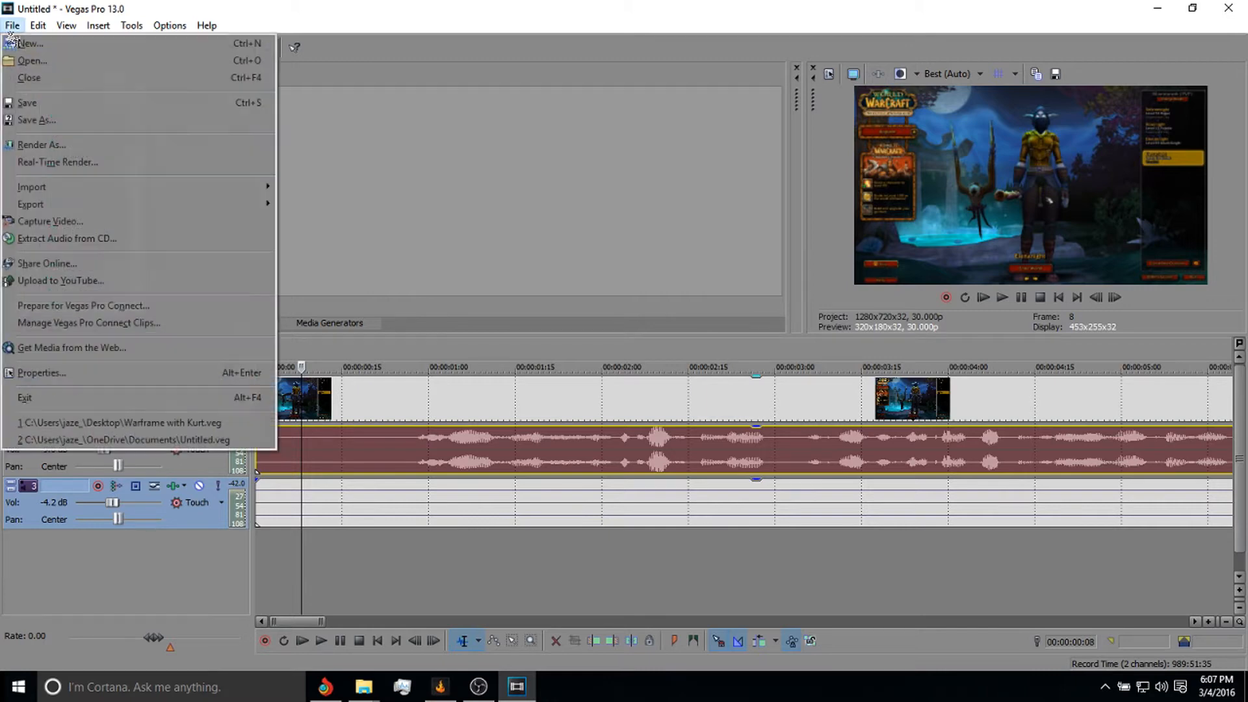
left_click(78, 146)
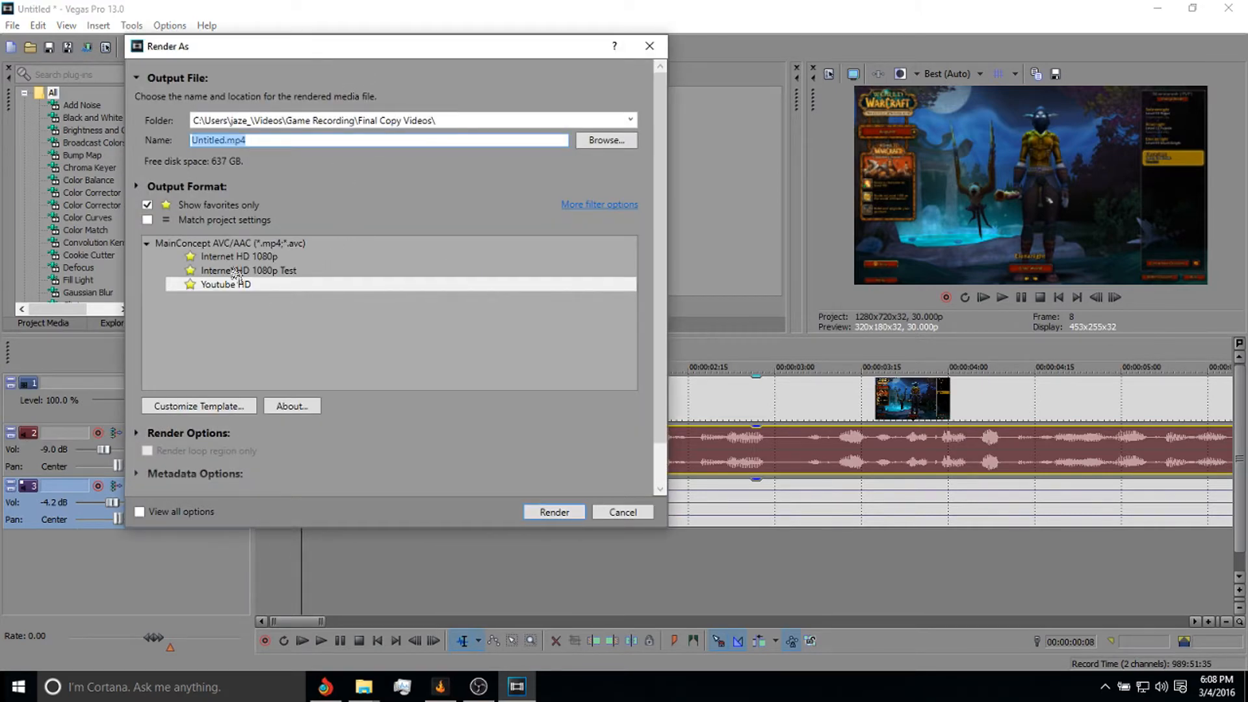
left_click(148, 204)
scroll(231, 306, "down", 1)
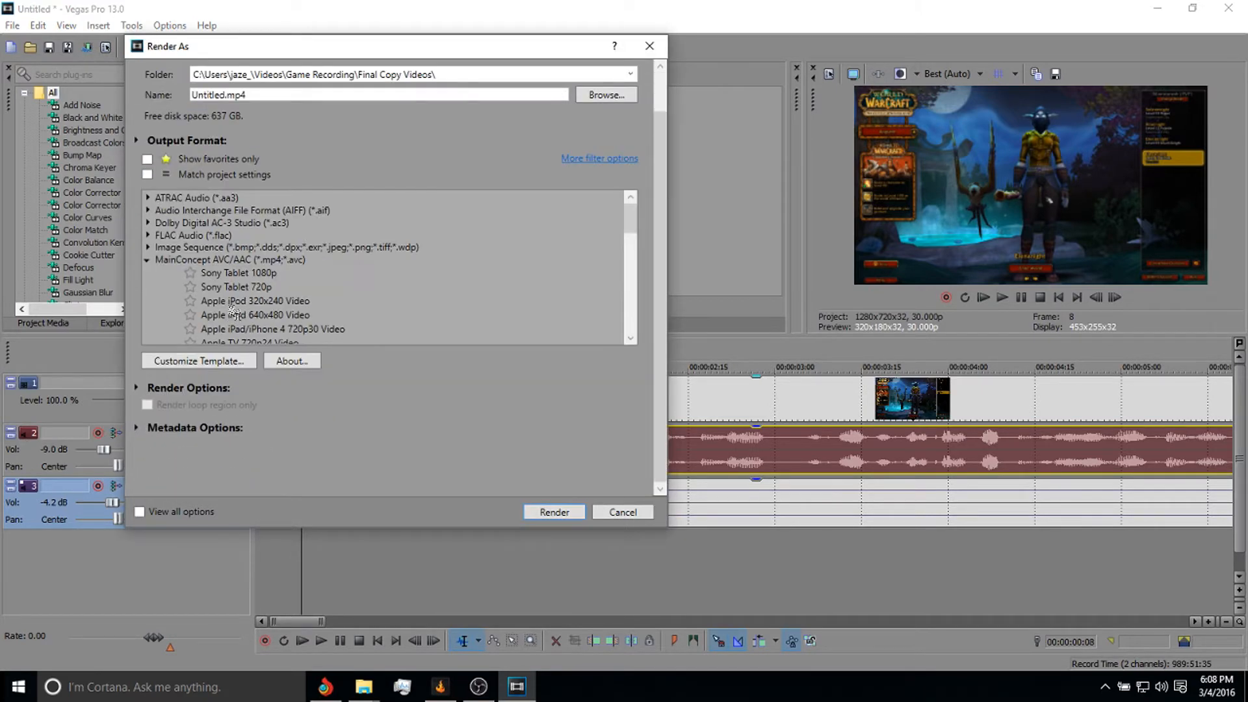
scroll(596, 236, "up", 1)
scroll(617, 256, "down", 8)
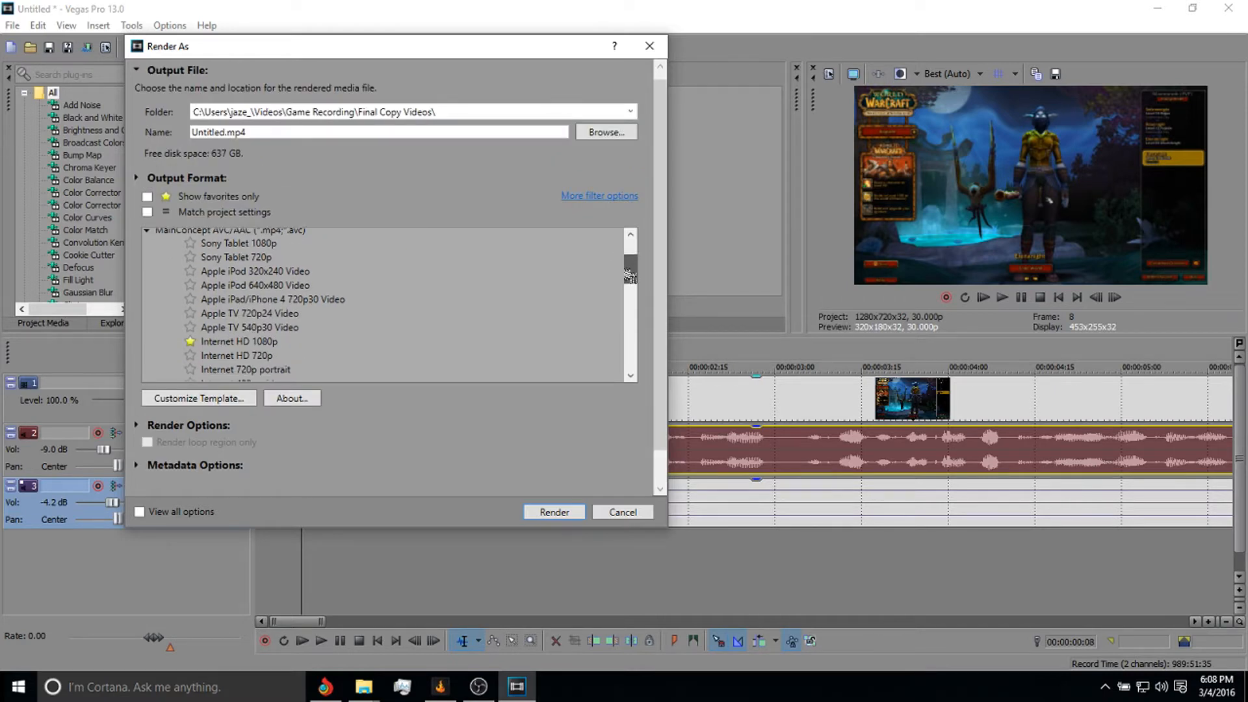
scroll(607, 345, "up", 8)
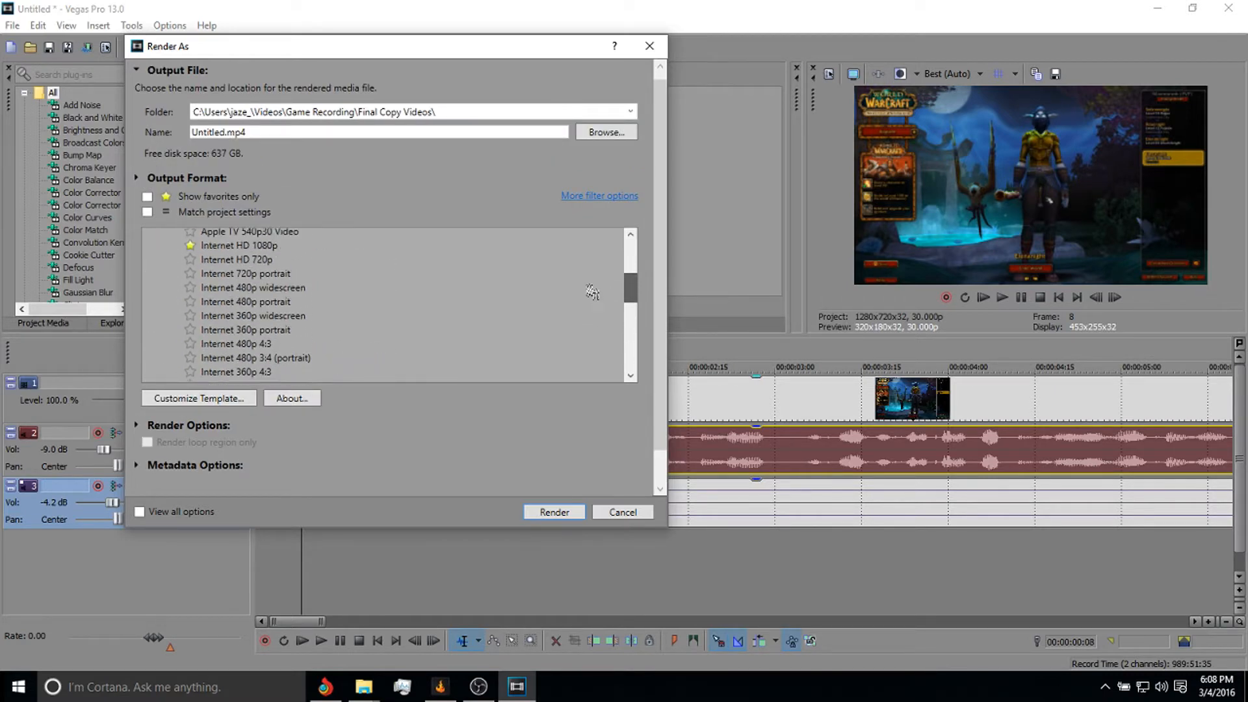
scroll(592, 281, "up", 2)
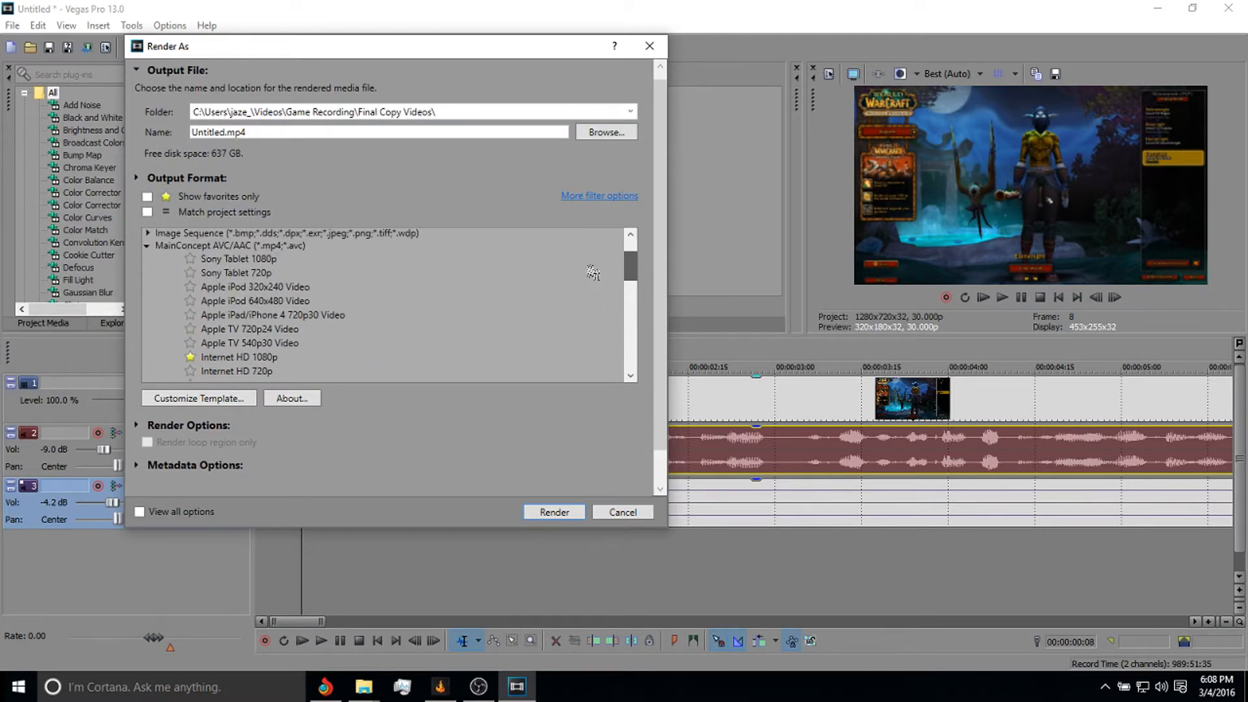
scroll(593, 273, "down", 10)
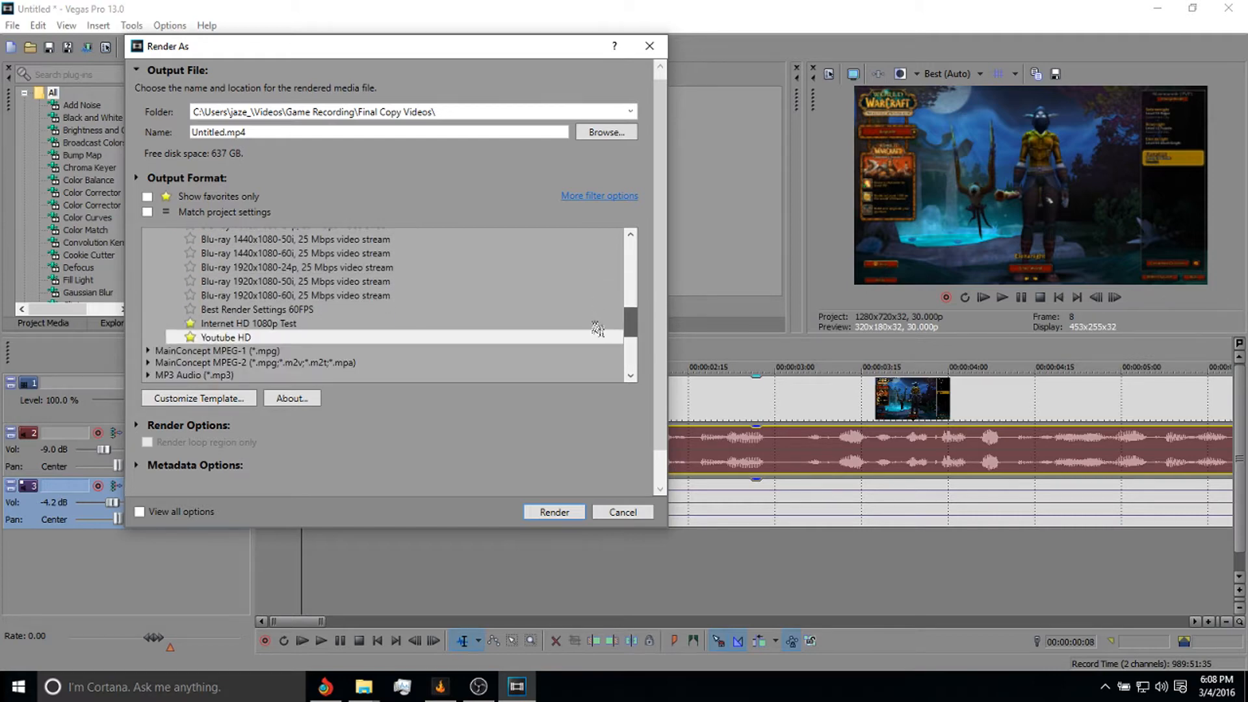
scroll(596, 322, "up", 2)
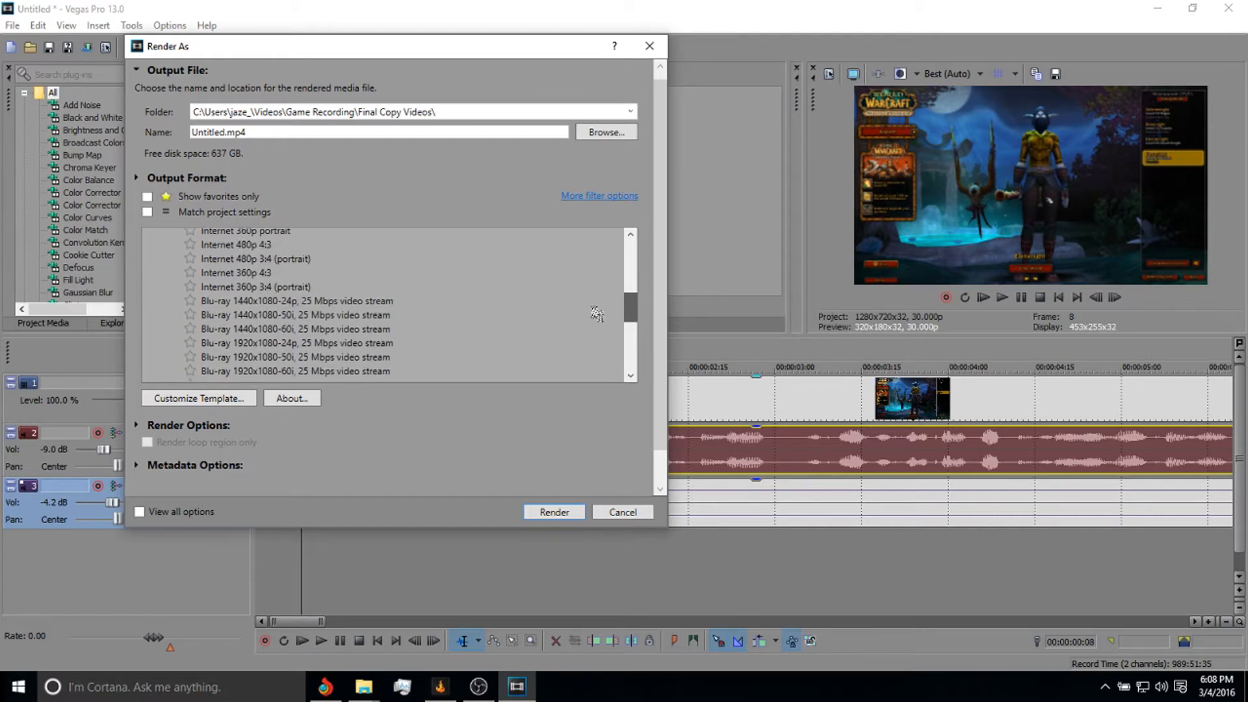
scroll(596, 315, "up", 5)
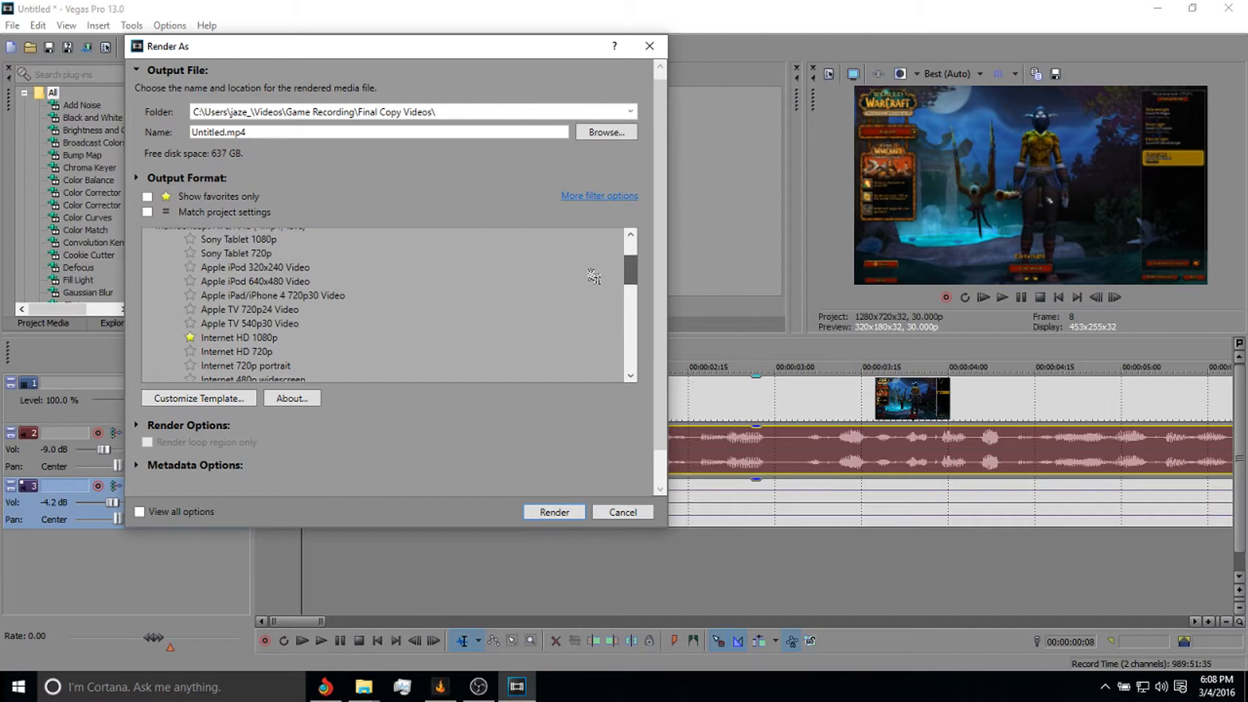
left_click(259, 341)
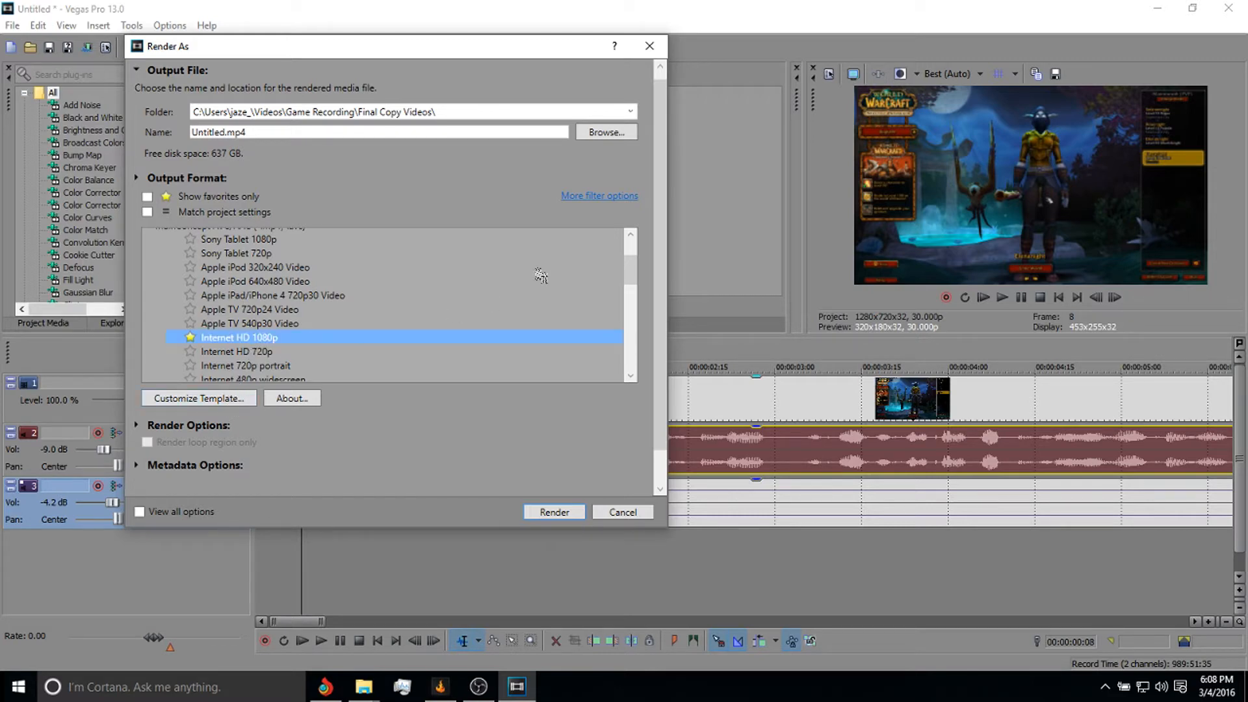
- Limit the render templates to favorites and open the custom settings of the Internet HD 1080p template
left_click_drag(628, 275, 619, 336)
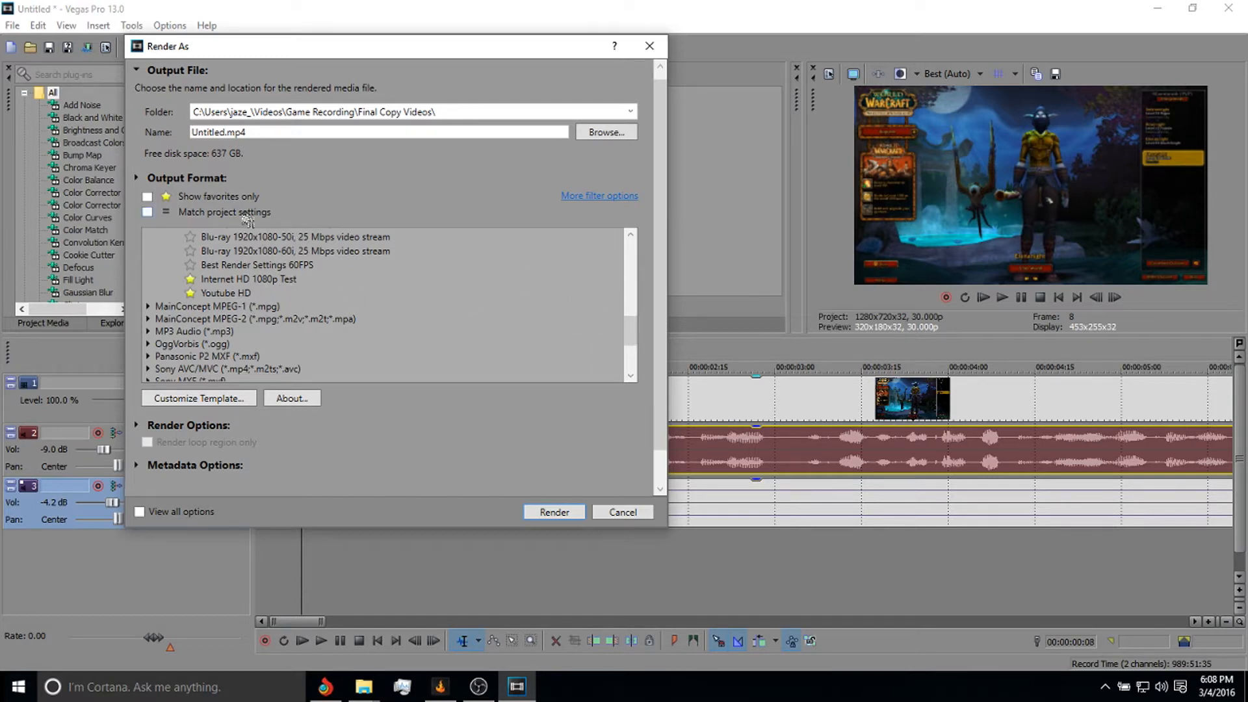
left_click(149, 197)
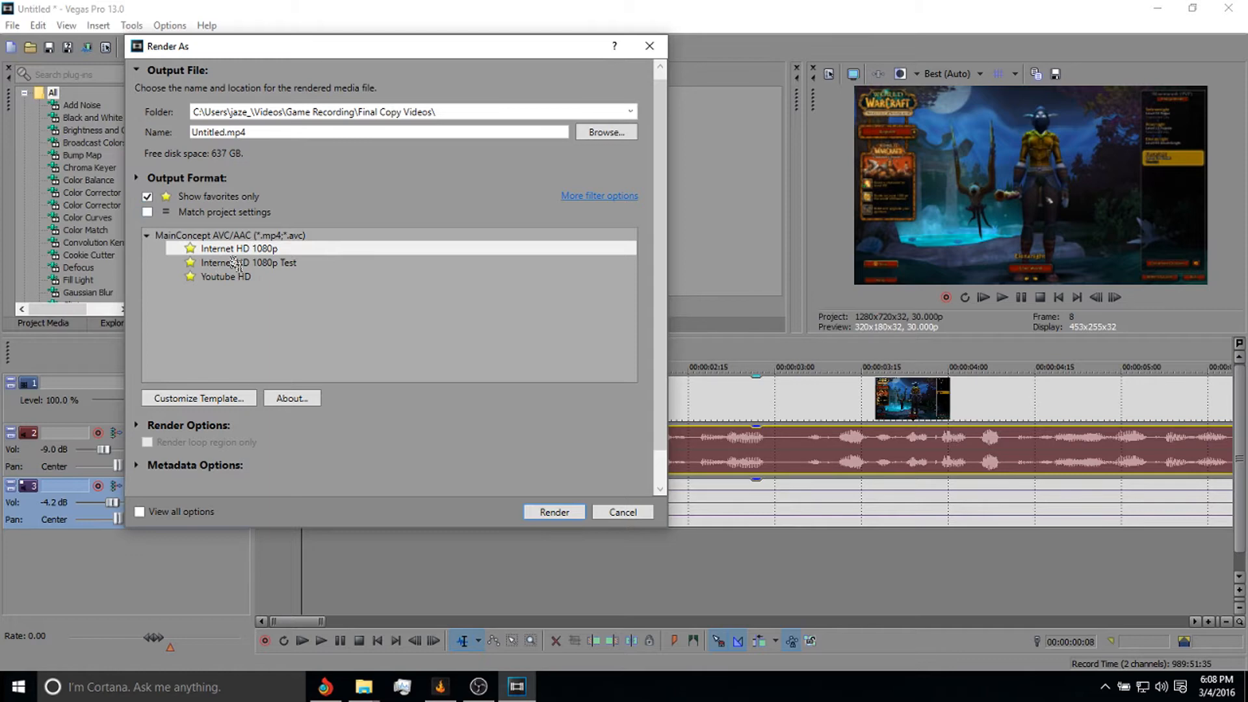
left_click(270, 251)
left_click(199, 398)
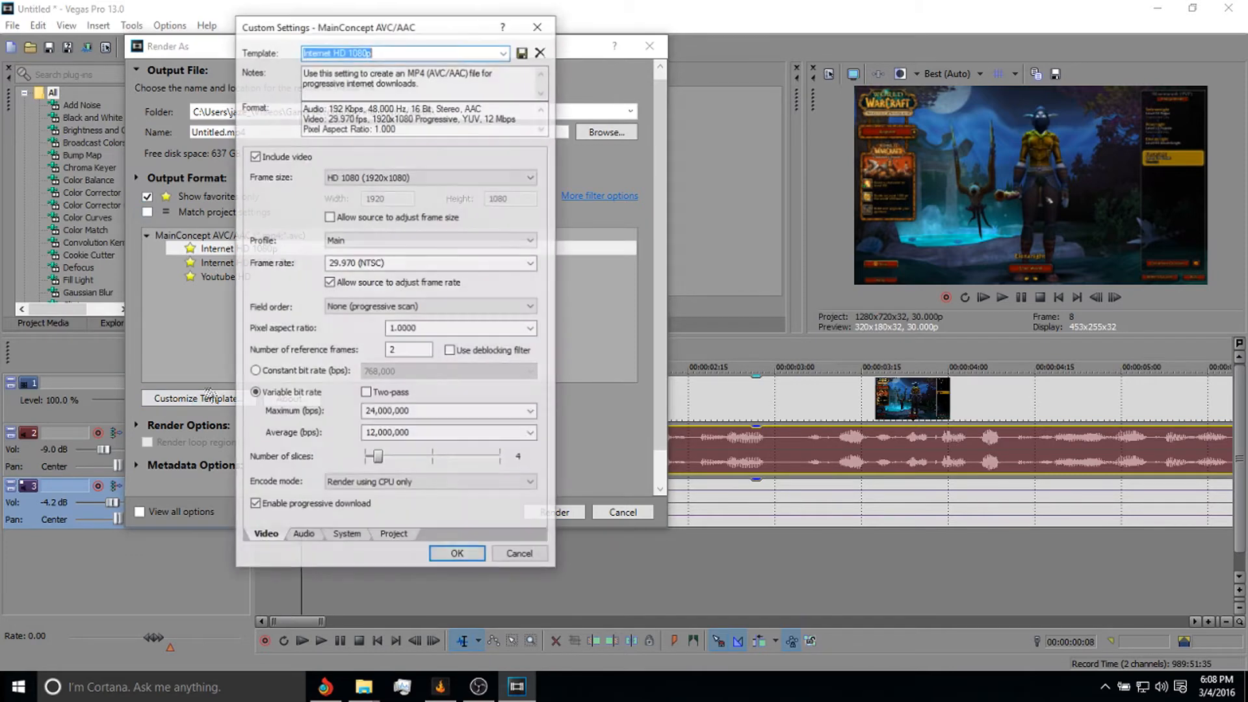
left_click_drag(366, 27, 473, 182)
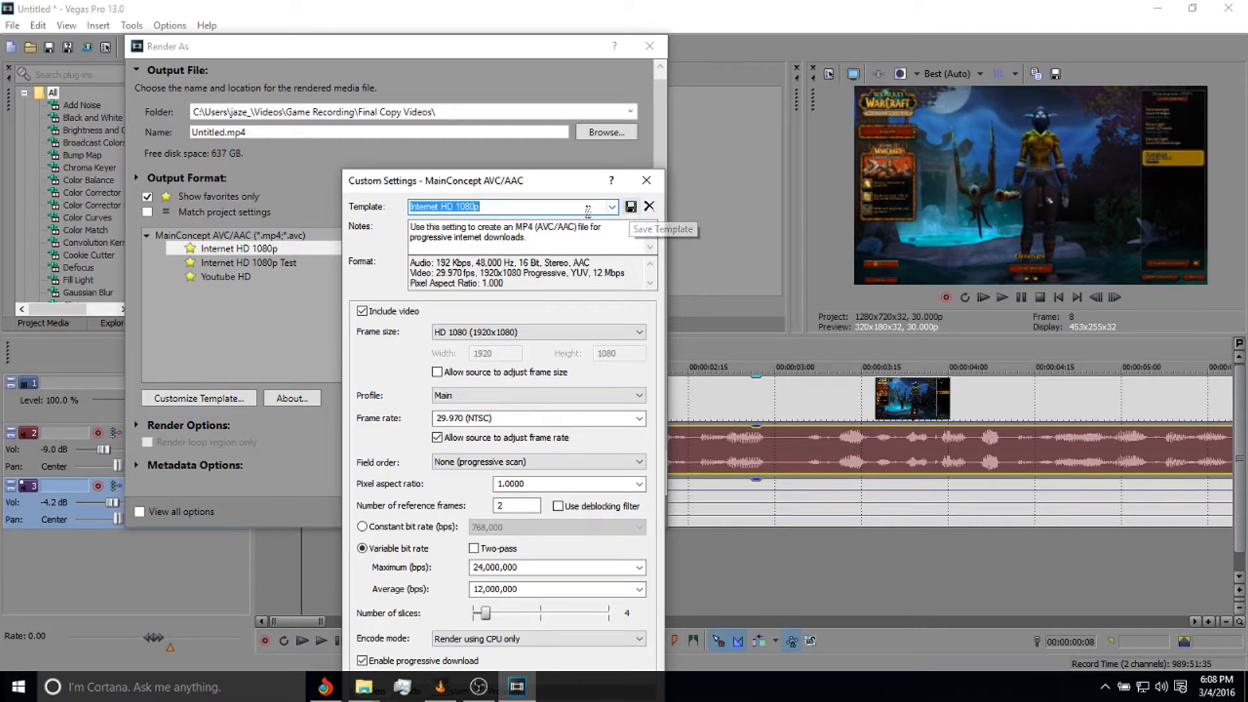
- Set the template's frame size to HD 1080 (1920x1080), profile to Main and frame rate to 29.970 (NTSC)
left_click(467, 333)
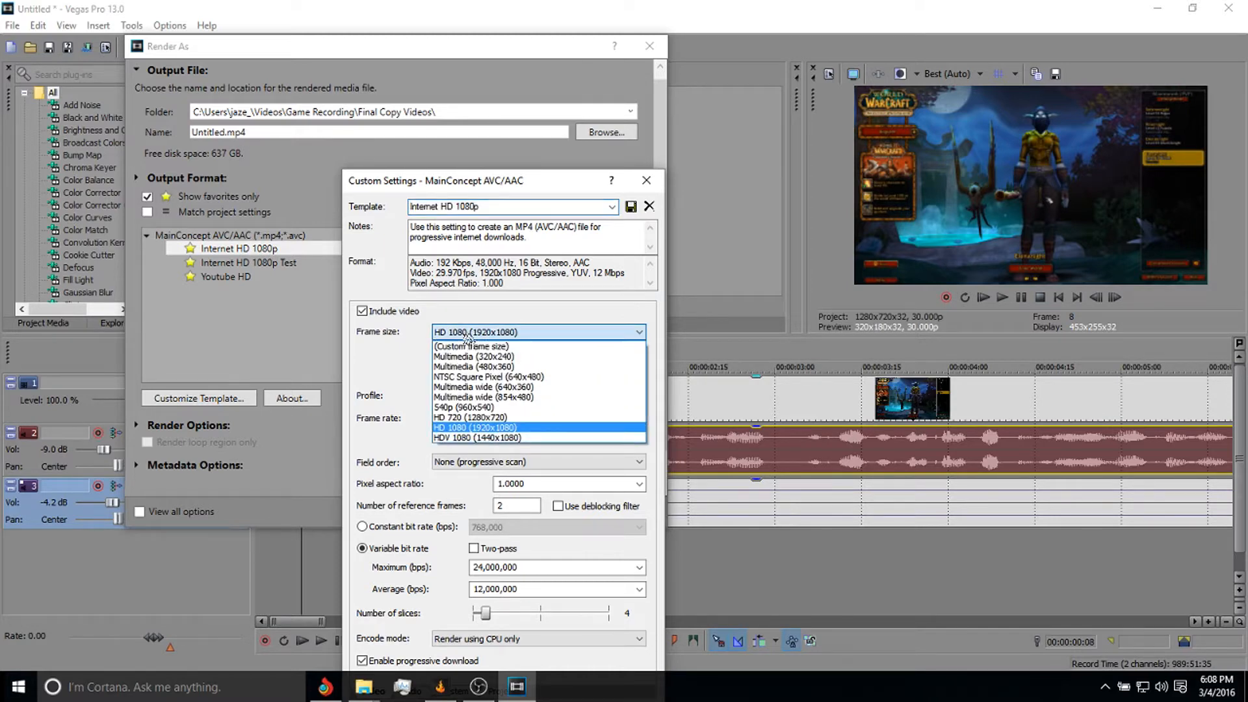
left_click(469, 428)
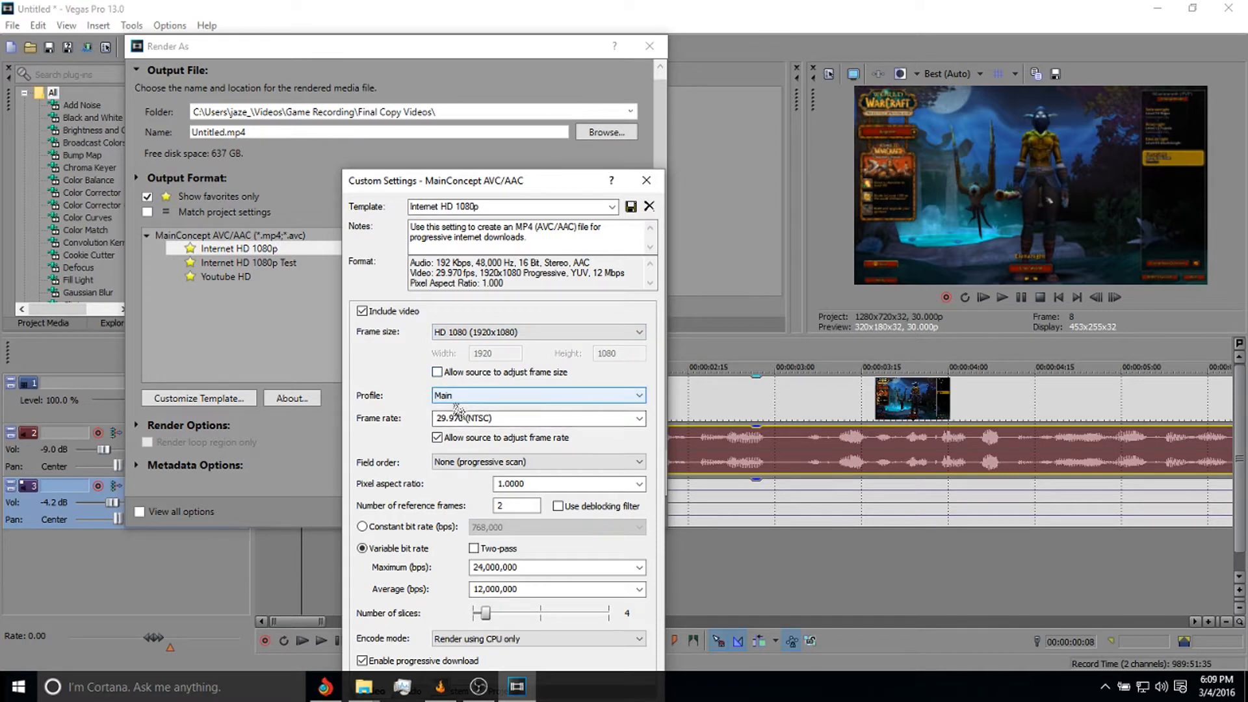
left_click(460, 398)
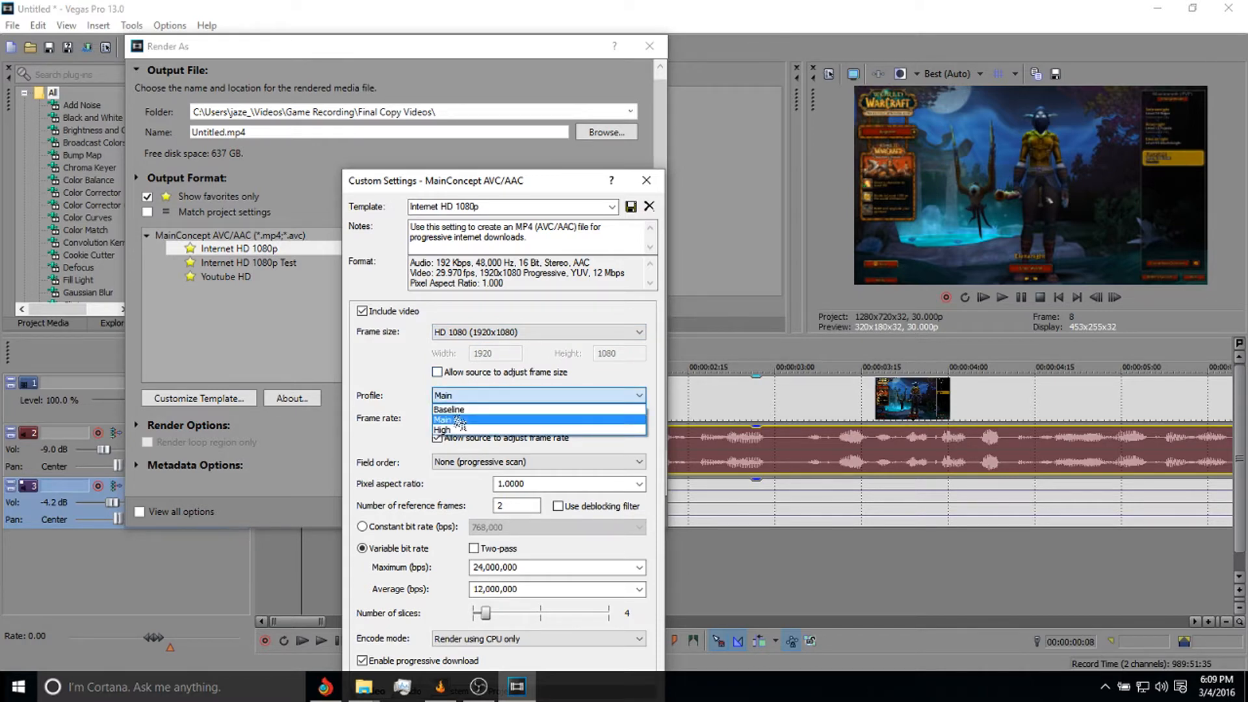
left_click(460, 420)
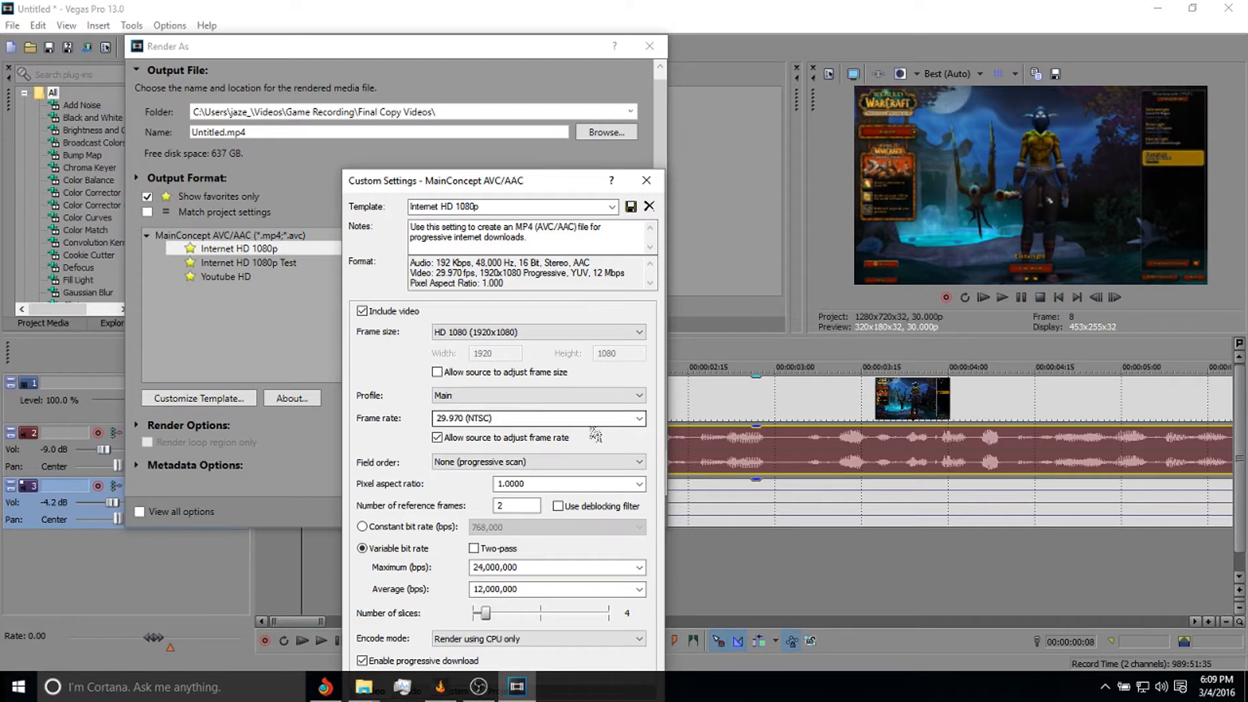
left_click(635, 421)
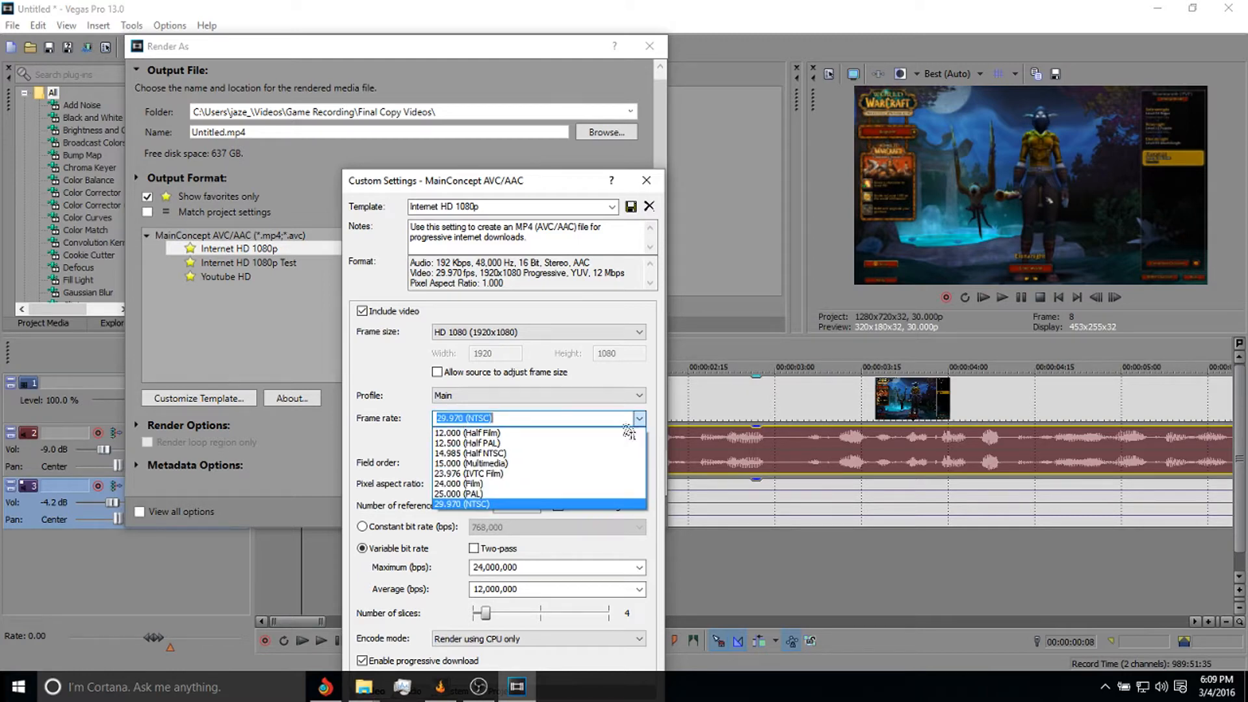
left_click(492, 499)
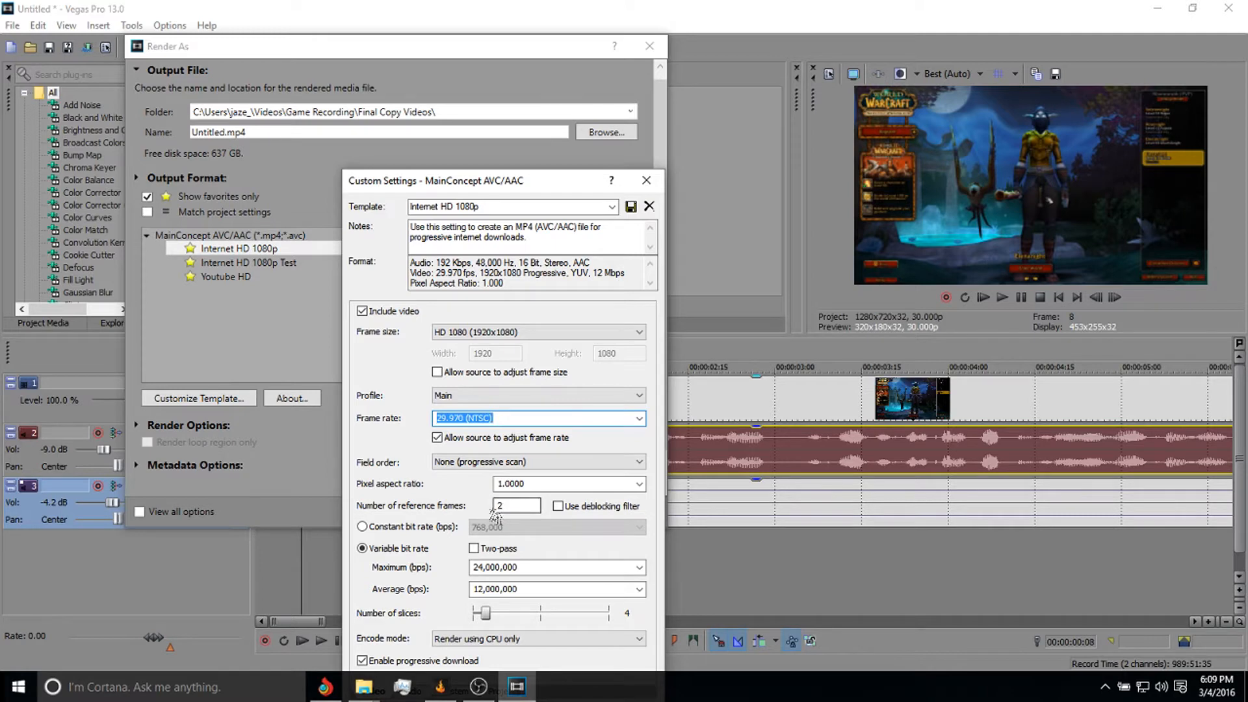
- Examine the template's two-pass option and the available maximum and average values for the variable bit rate
left_click(520, 206)
left_click_drag(540, 186, 560, 127)
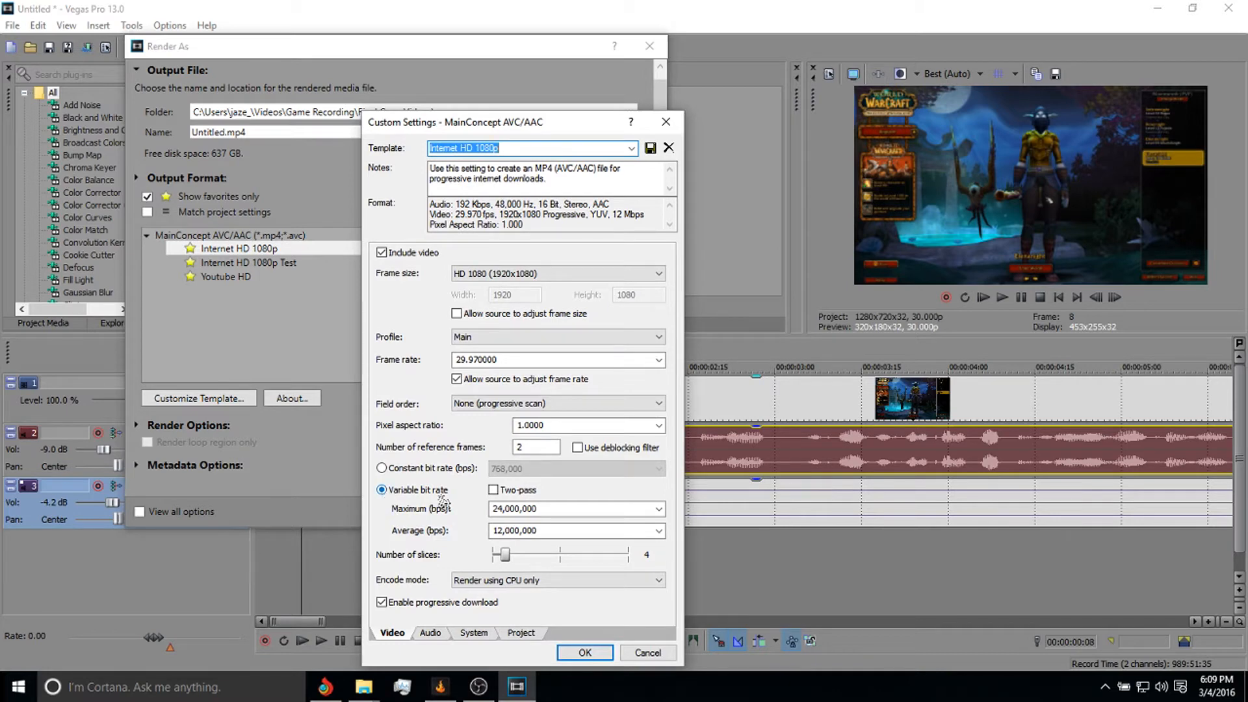
left_click(496, 491)
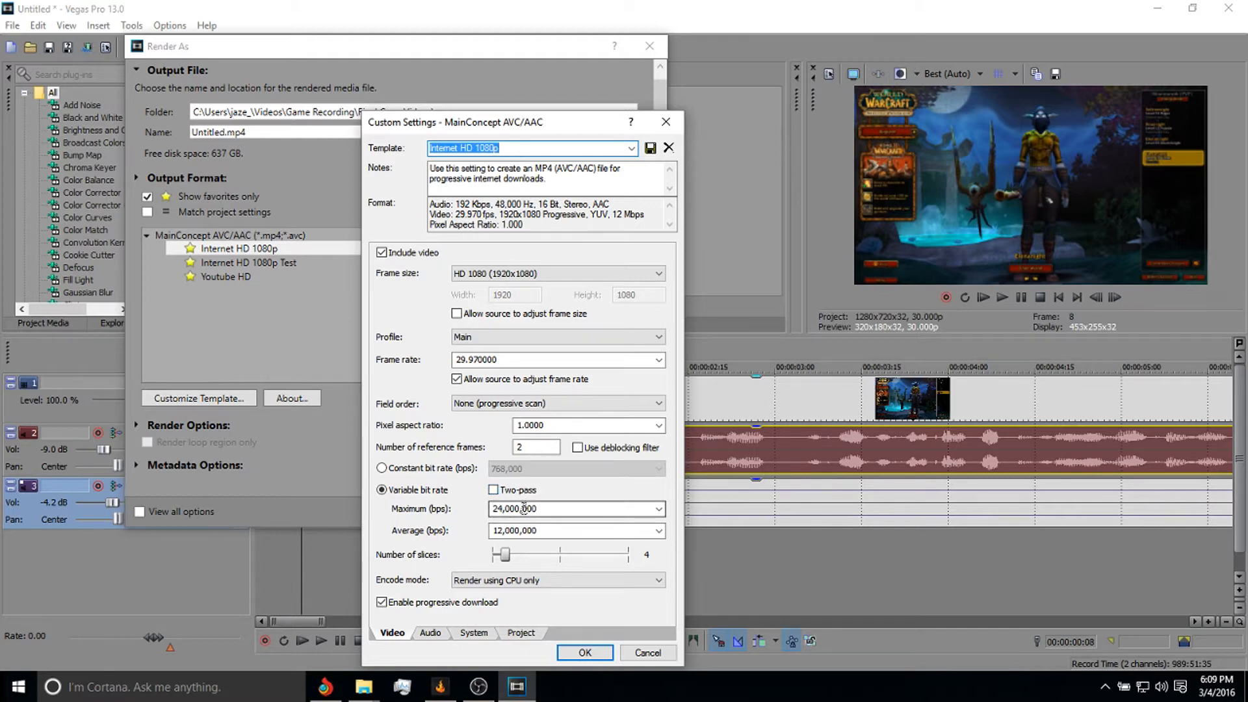
left_click(659, 509)
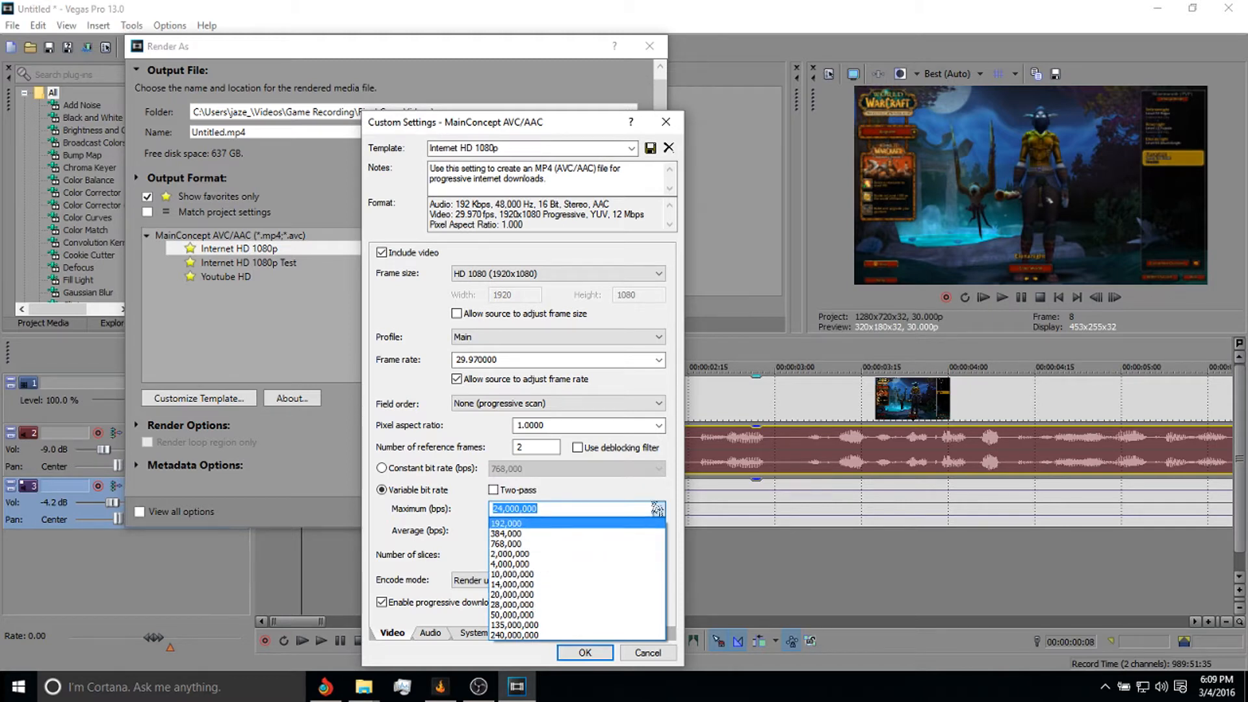
left_click(660, 507)
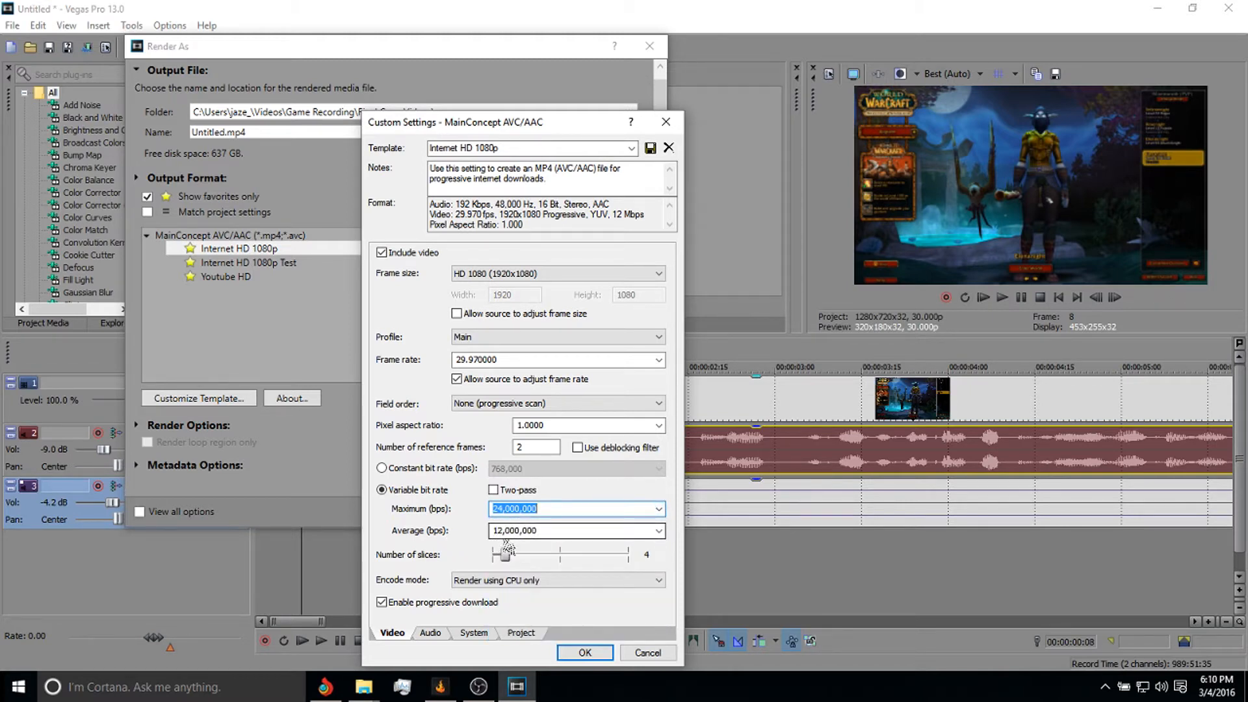
left_click(659, 530)
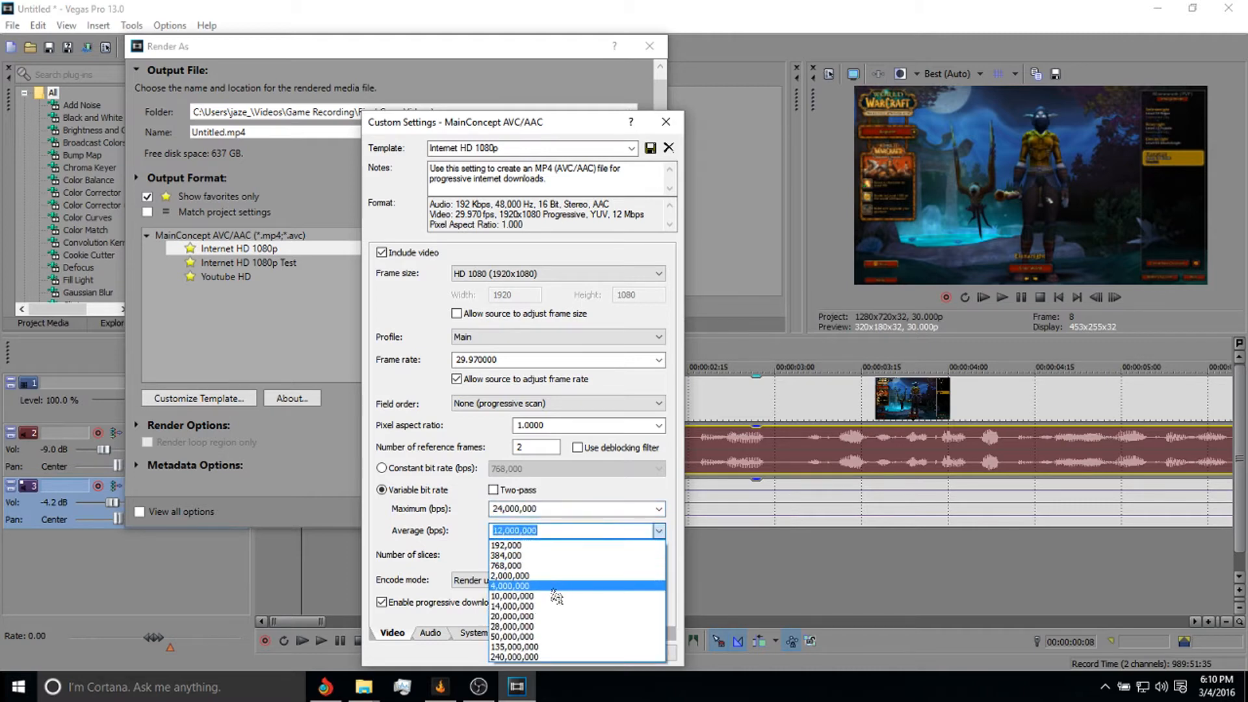
left_click(560, 494)
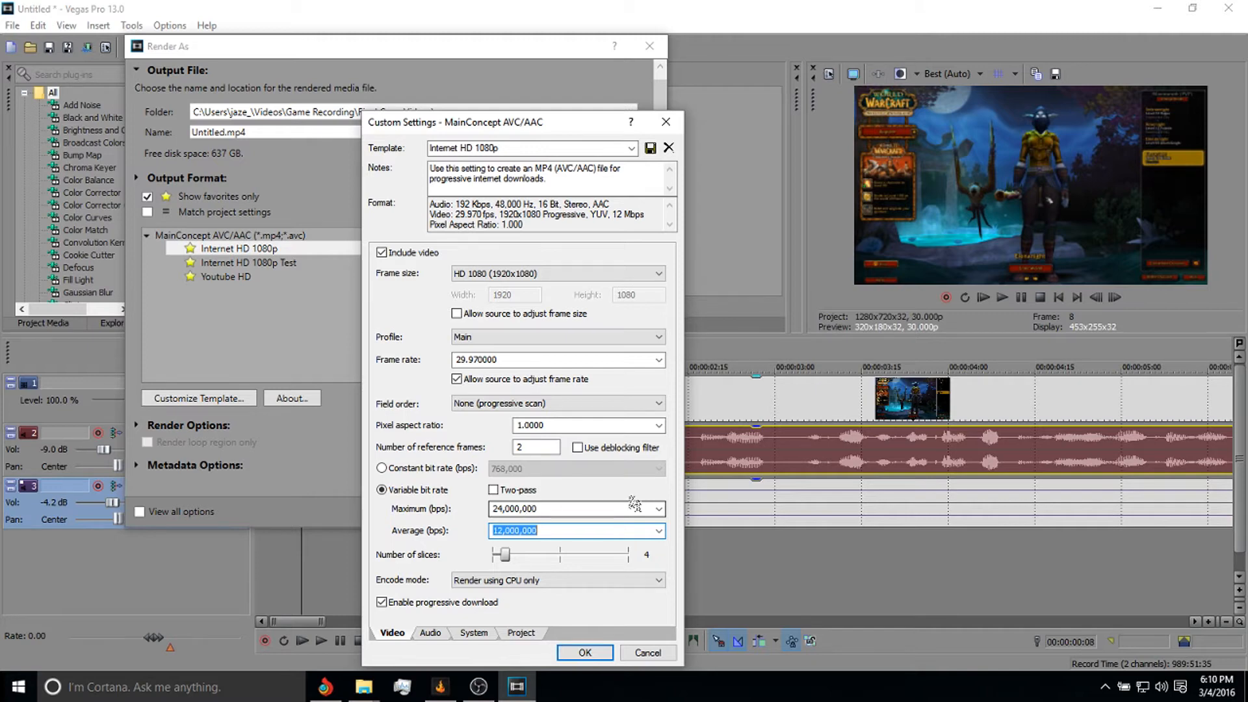
left_click(659, 508)
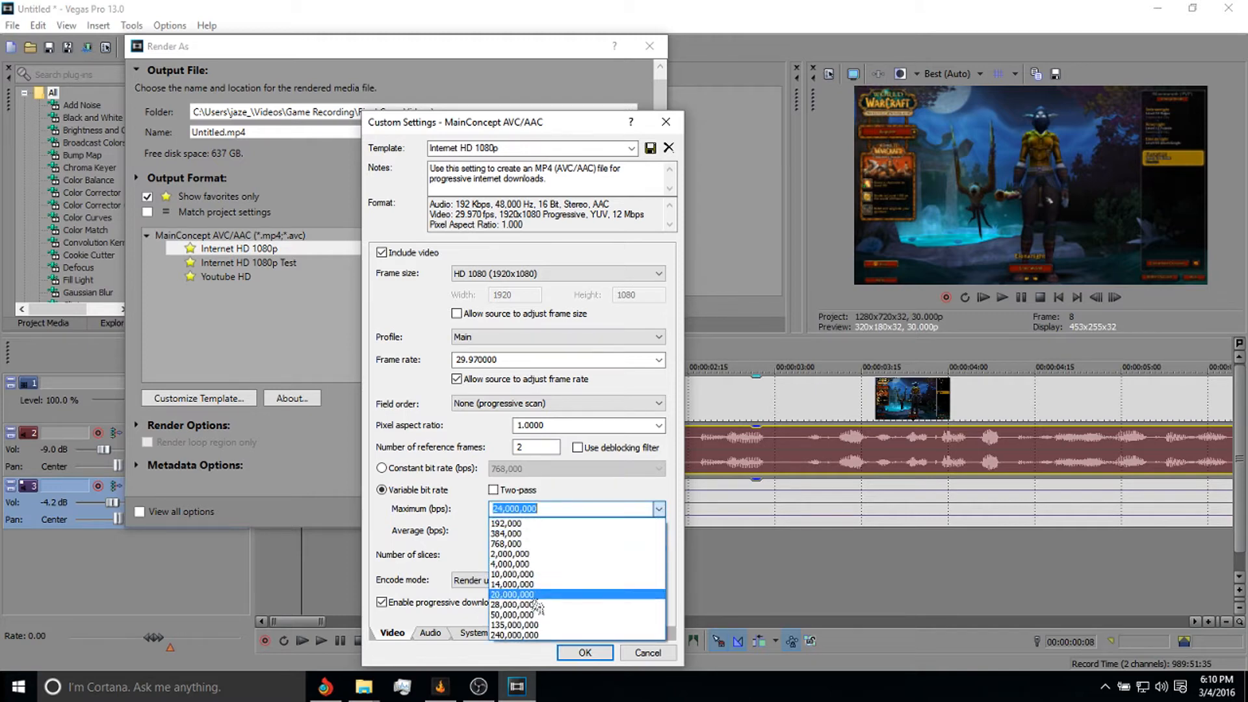
left_click(455, 509)
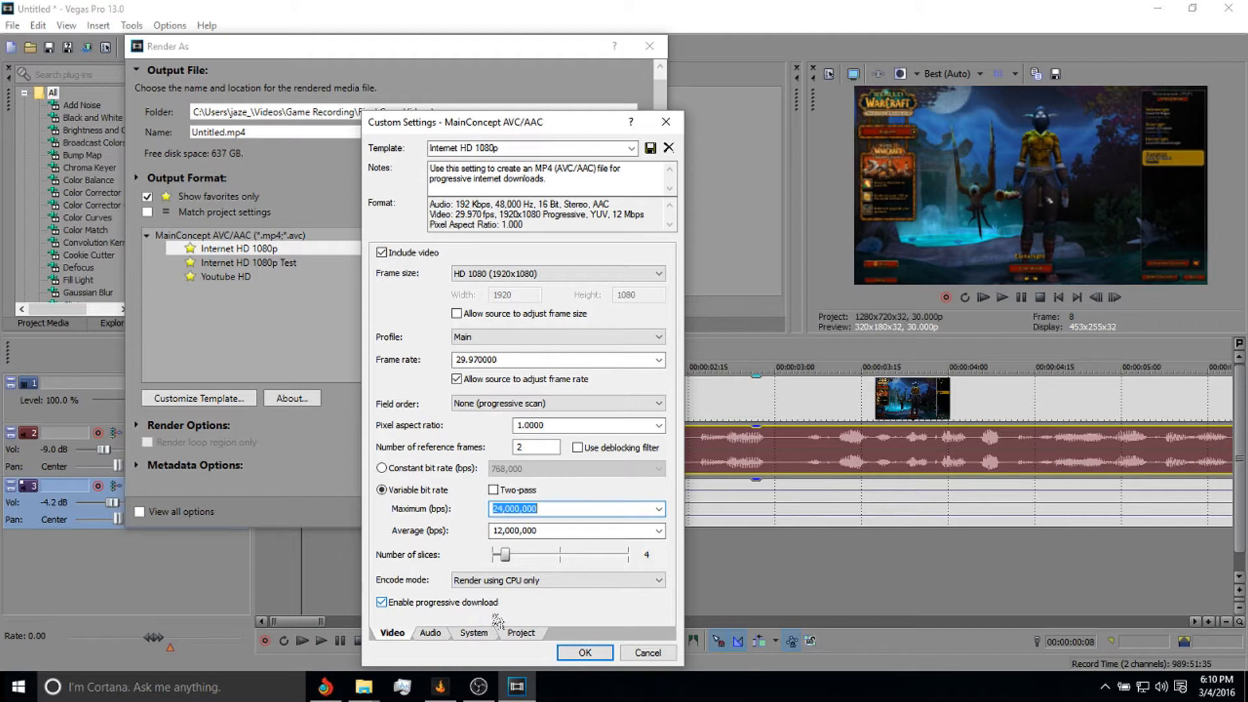
- Check the template's audio settings and GPU support, and set the encode mode to Render using OpenCL if available
left_click(431, 636)
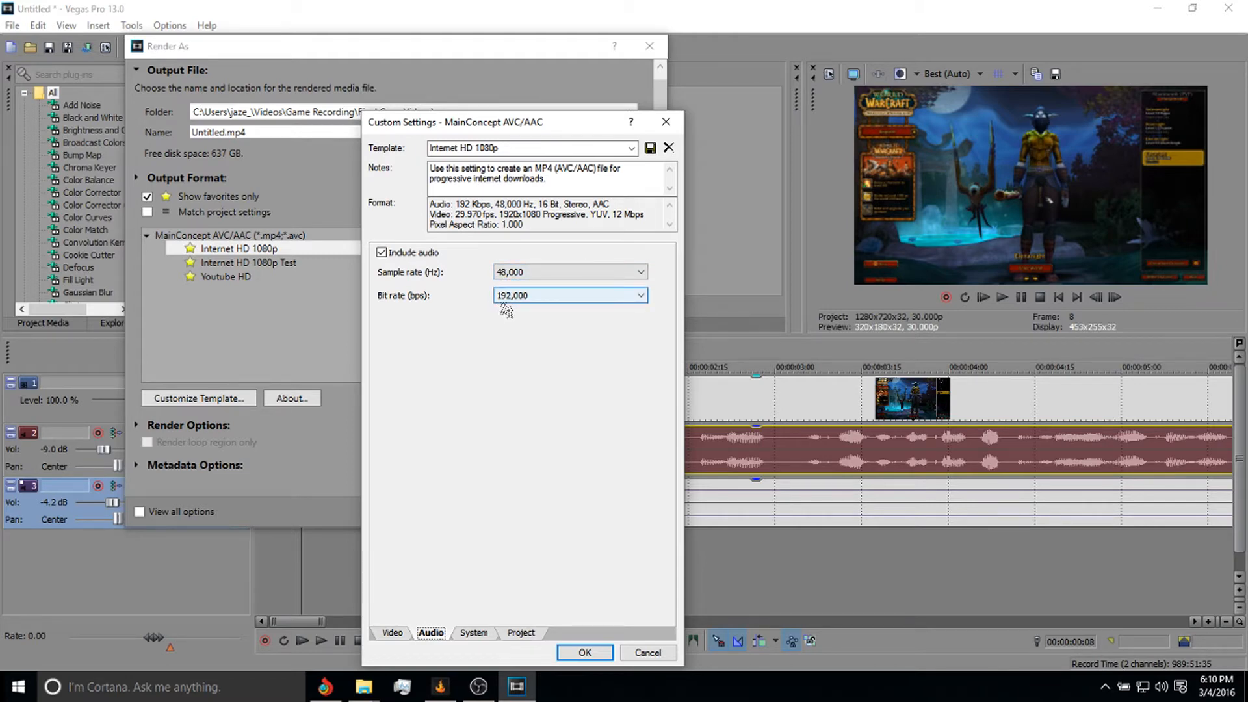
left_click(465, 639)
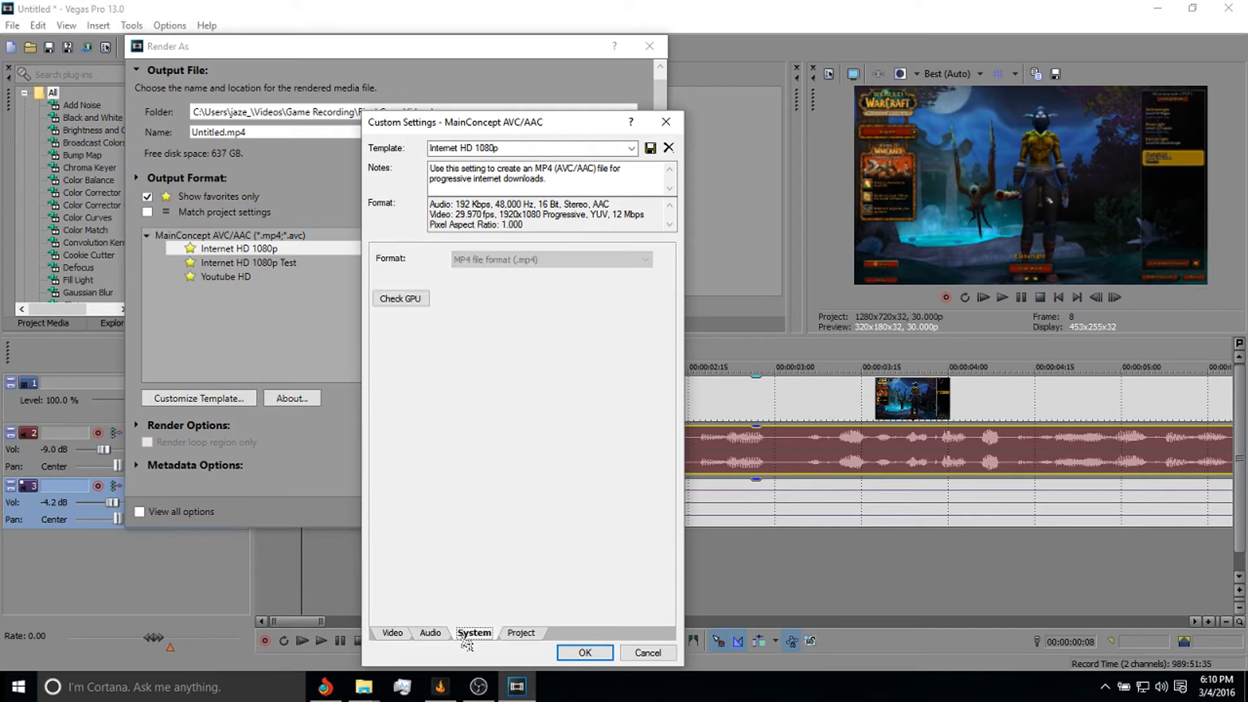
left_click(416, 305)
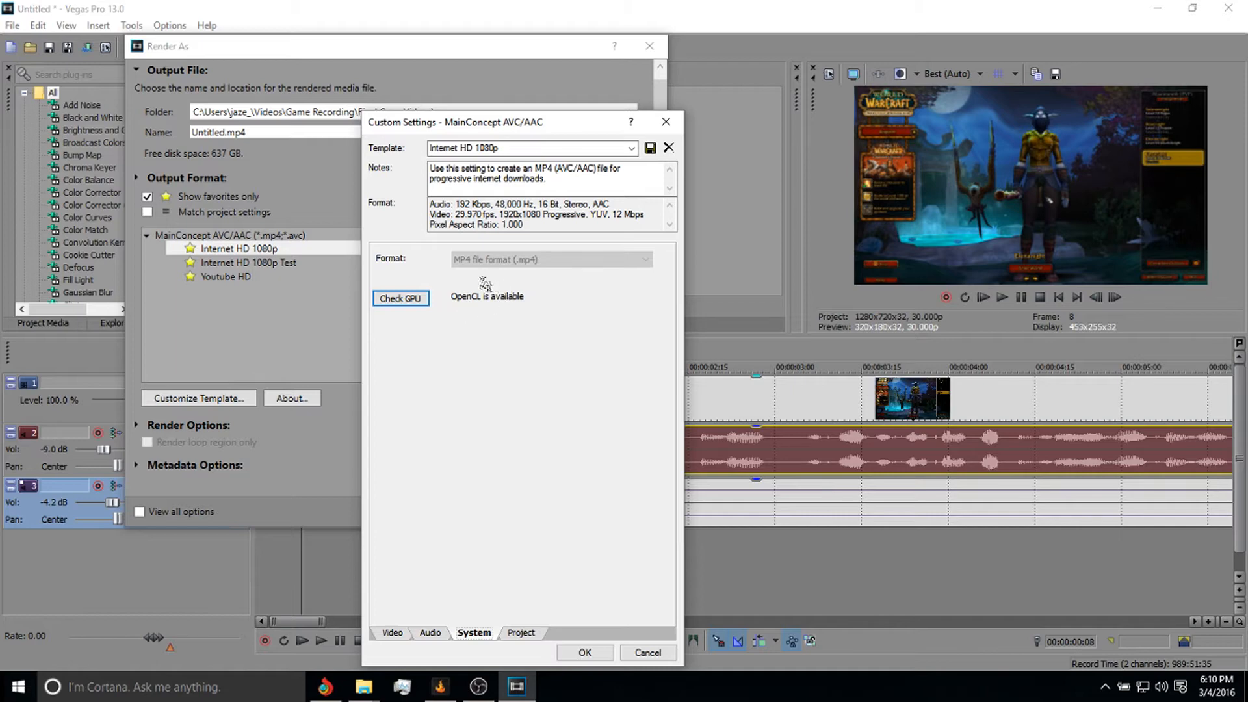
left_click(393, 638)
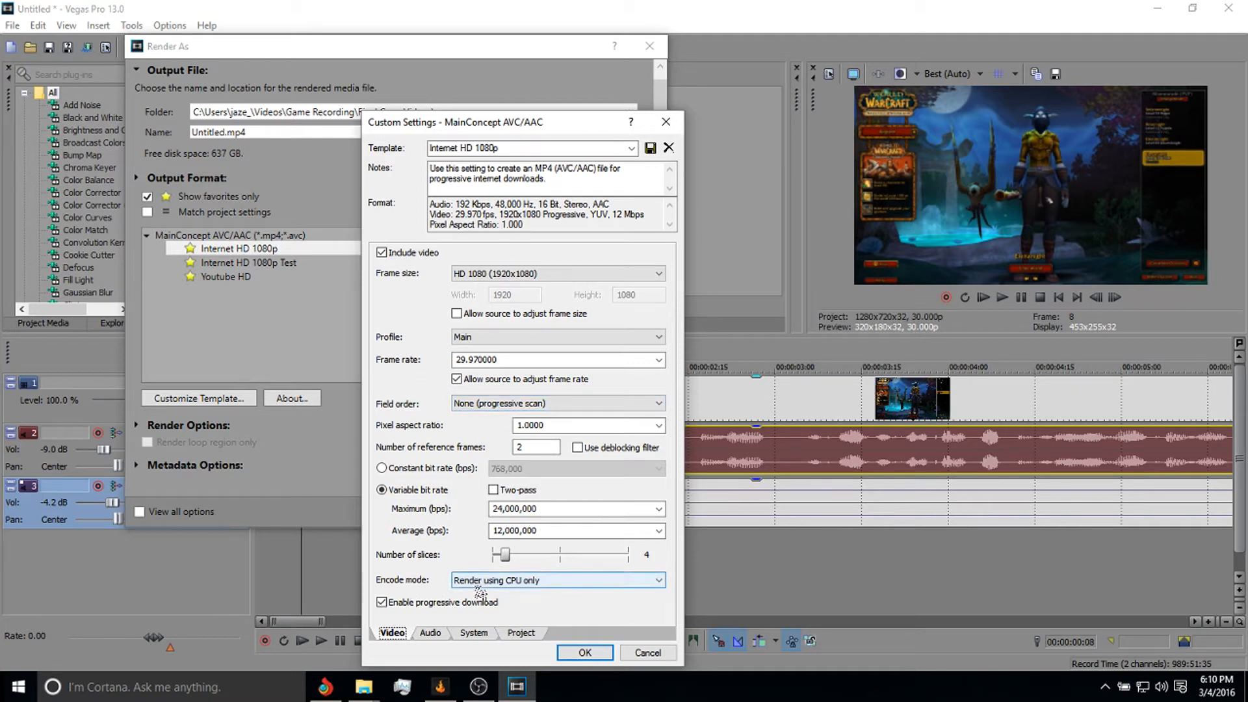
left_click(479, 581)
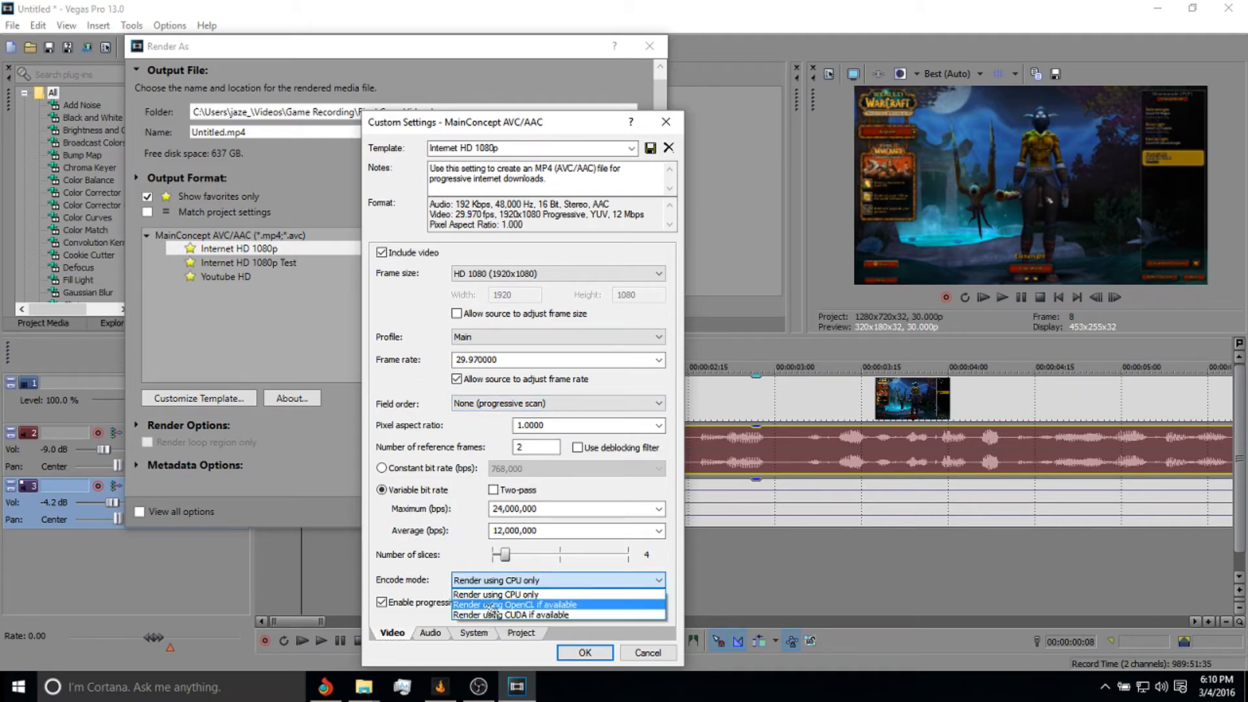
left_click(491, 606)
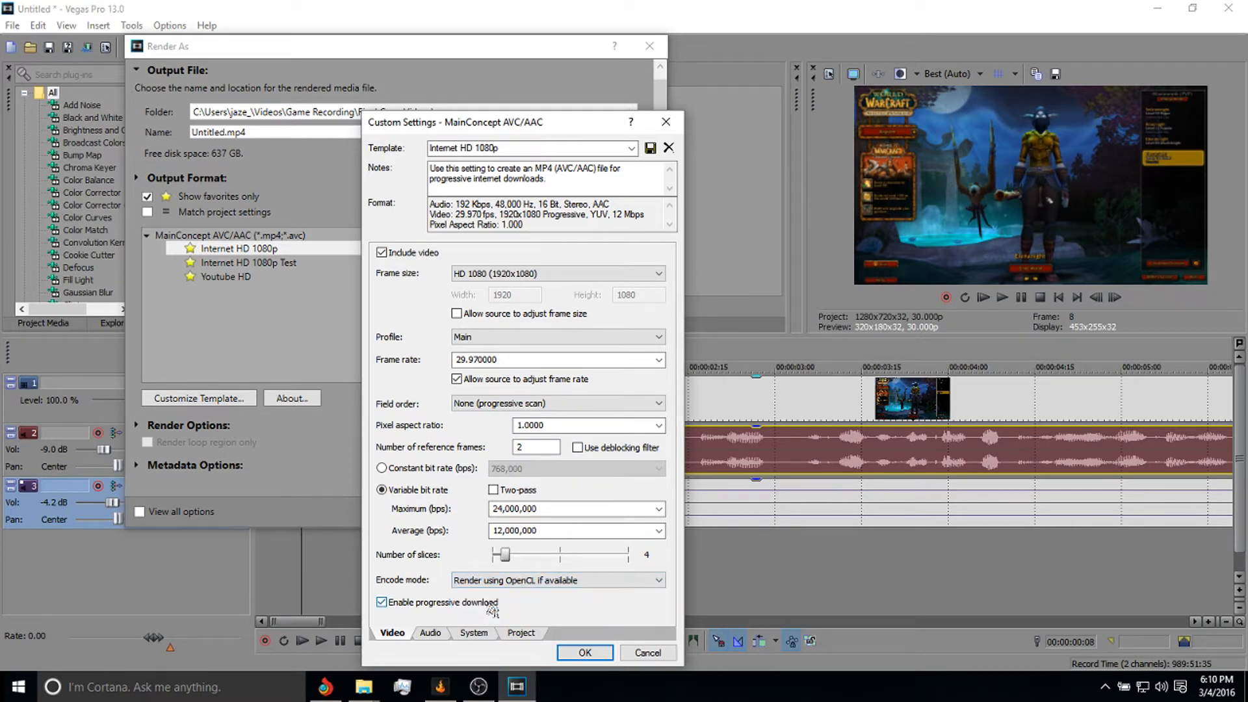
- Accept the custom settings after reviewing the project options, and render Untitled.mp4 with the Youtube HD template
left_click(474, 633)
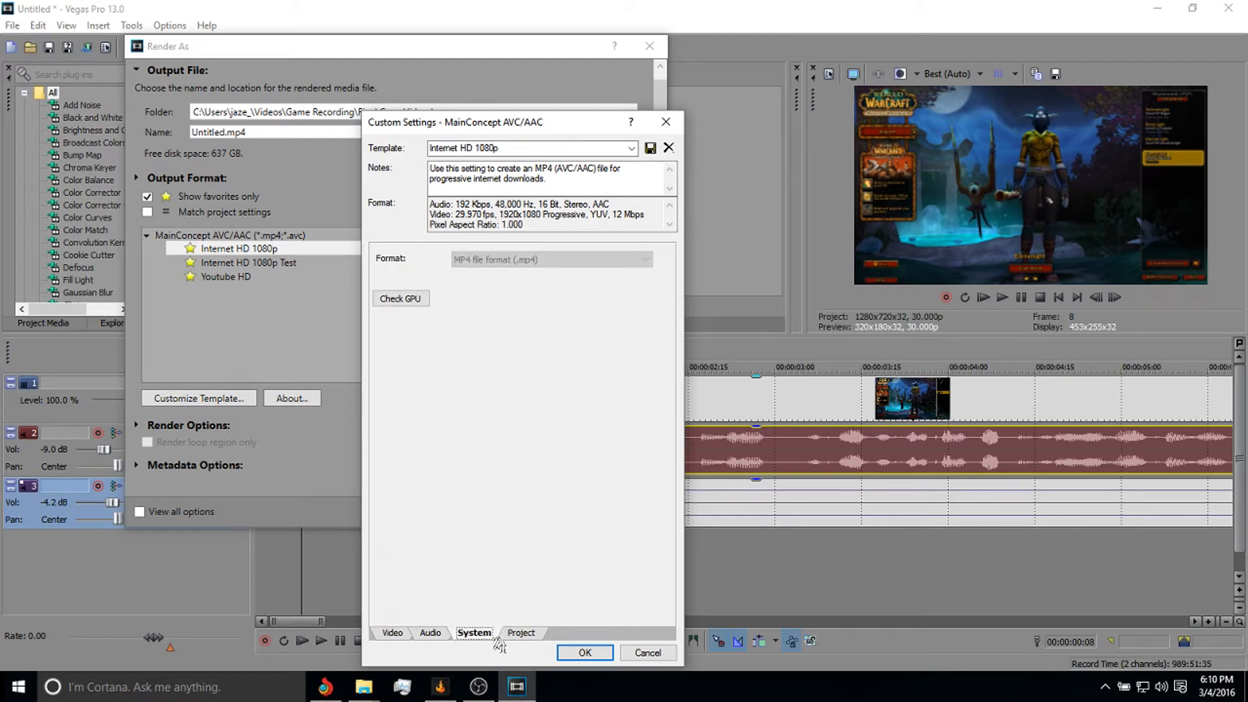
left_click(526, 635)
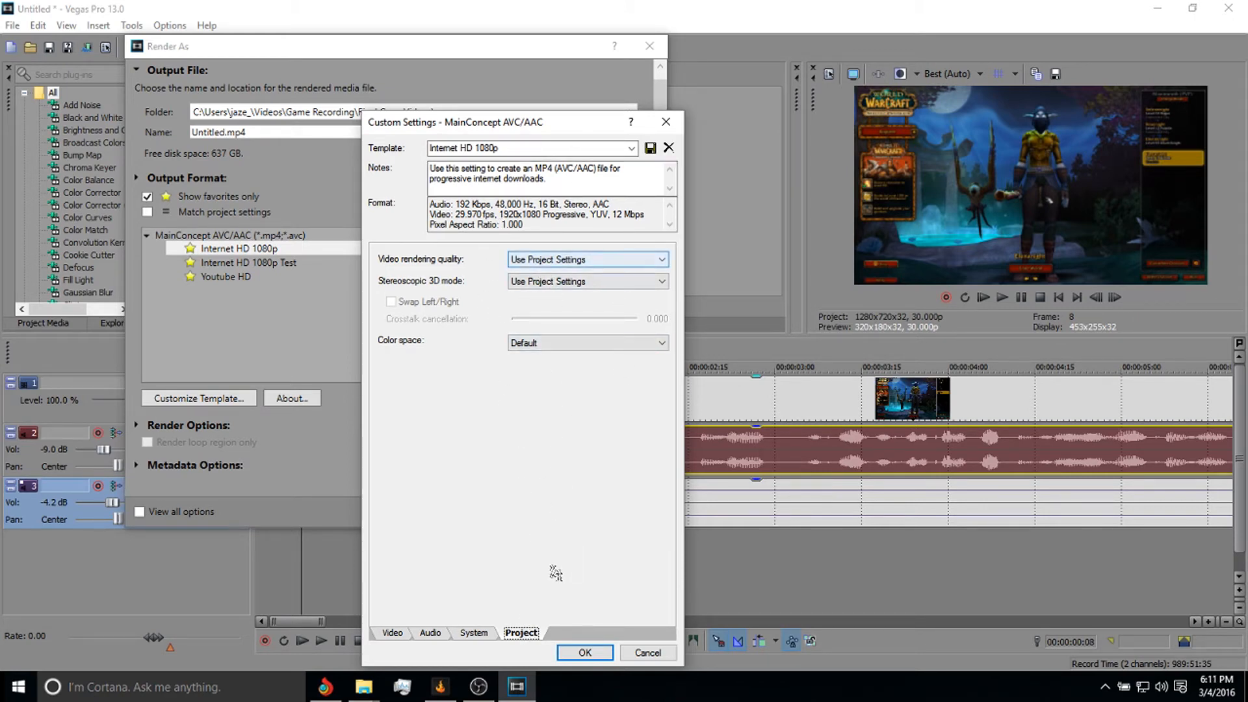
left_click(582, 652)
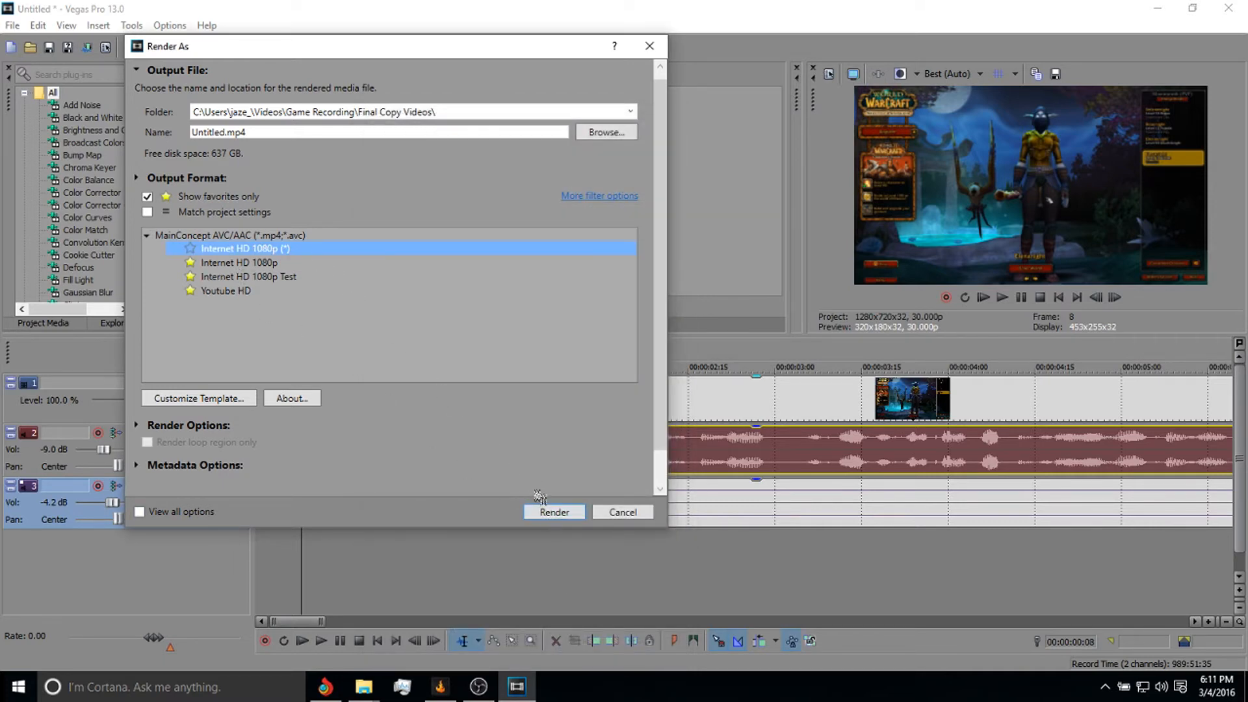
left_click(260, 291)
left_click(524, 511)
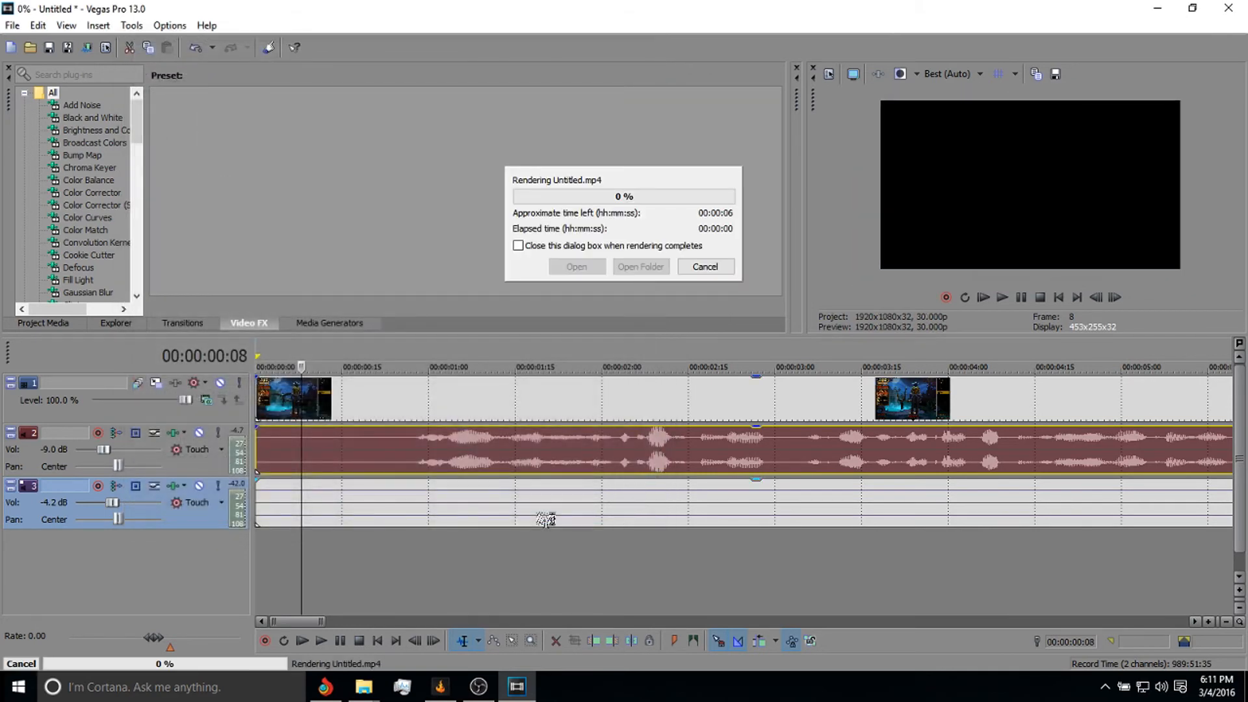
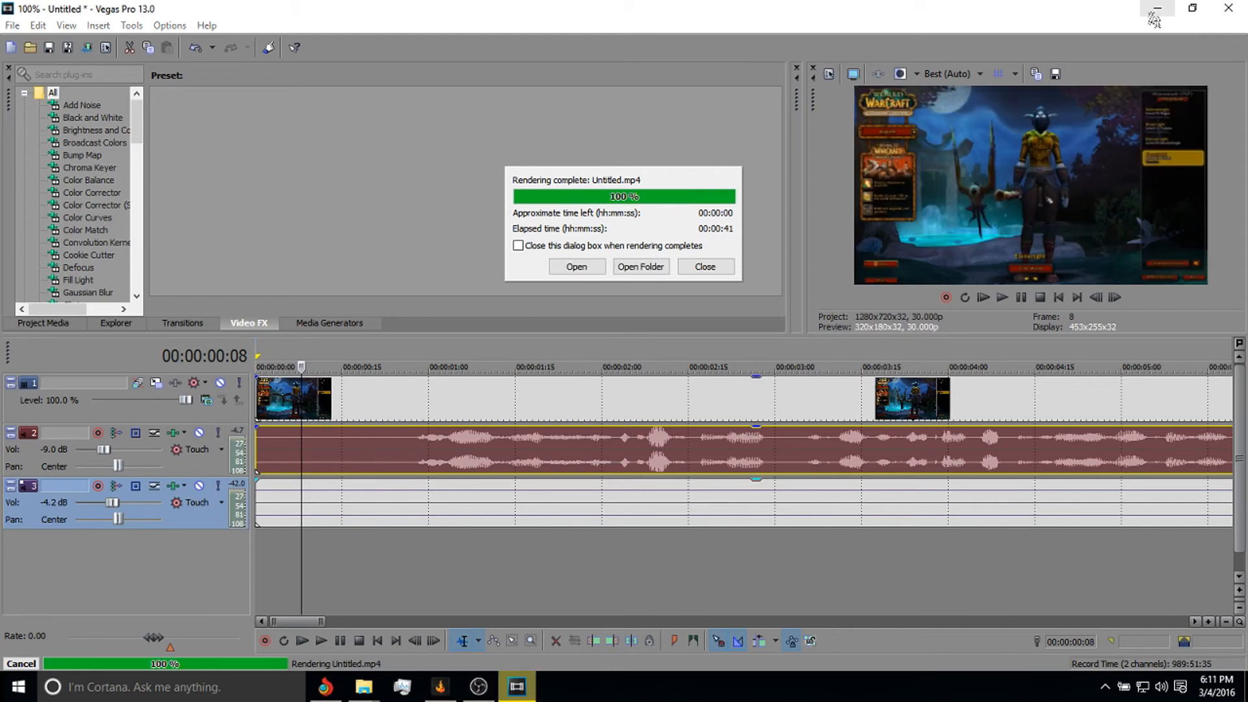
- Open the render's output folder, play the Untitled video in Movies & TV, and close the player
left_click(640, 271)
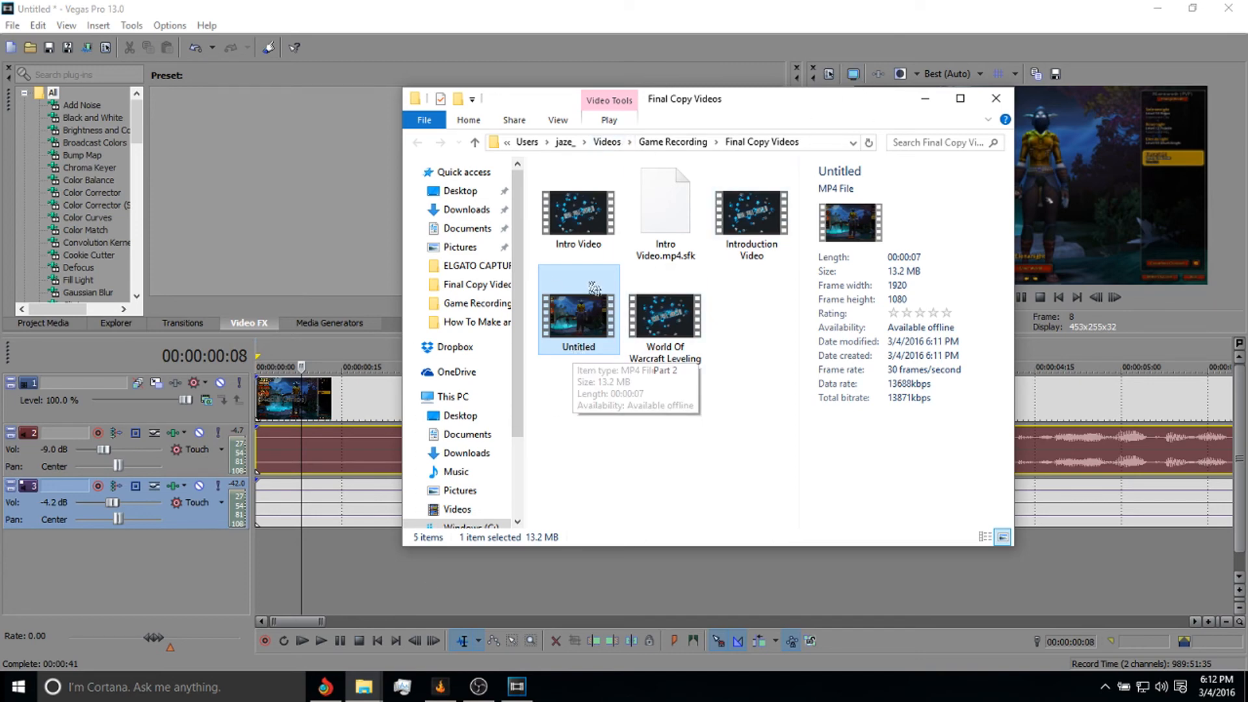
double_click(578, 332)
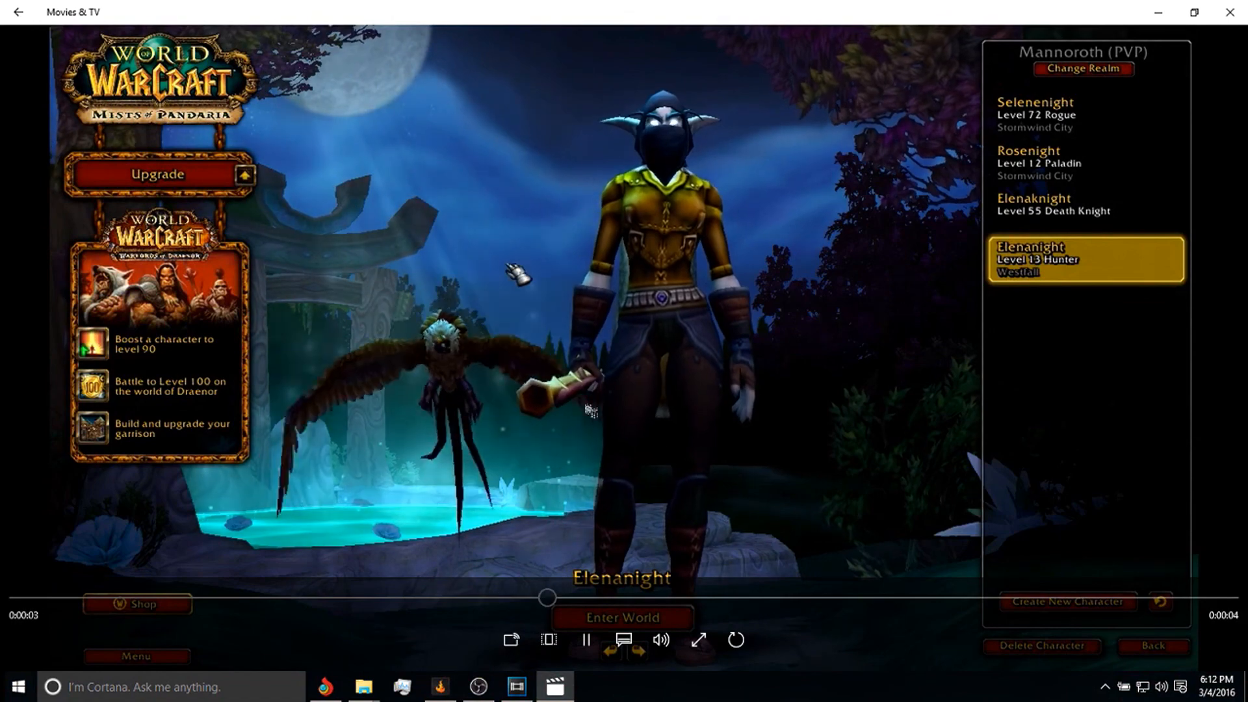
left_click(1229, 13)
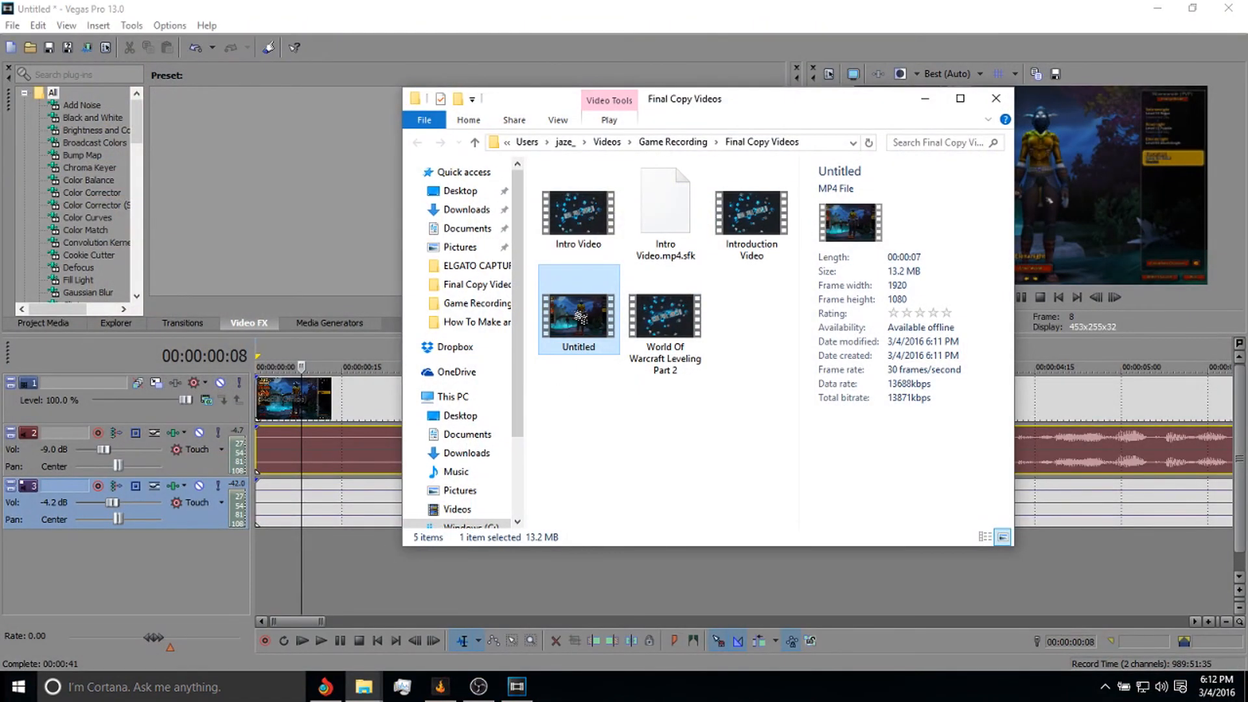
- Open the rendered Untitled video with VLC media player, maximize the player window, and close it
right_click(580, 317)
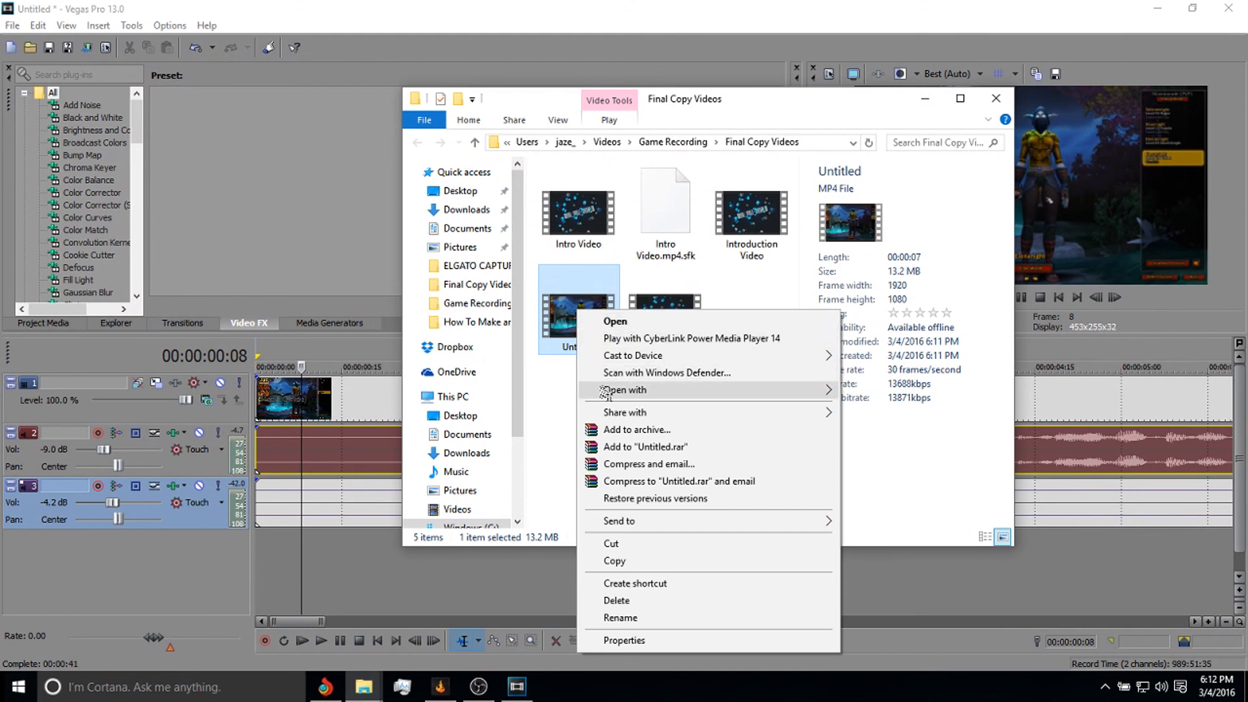
mouse_move(687, 392)
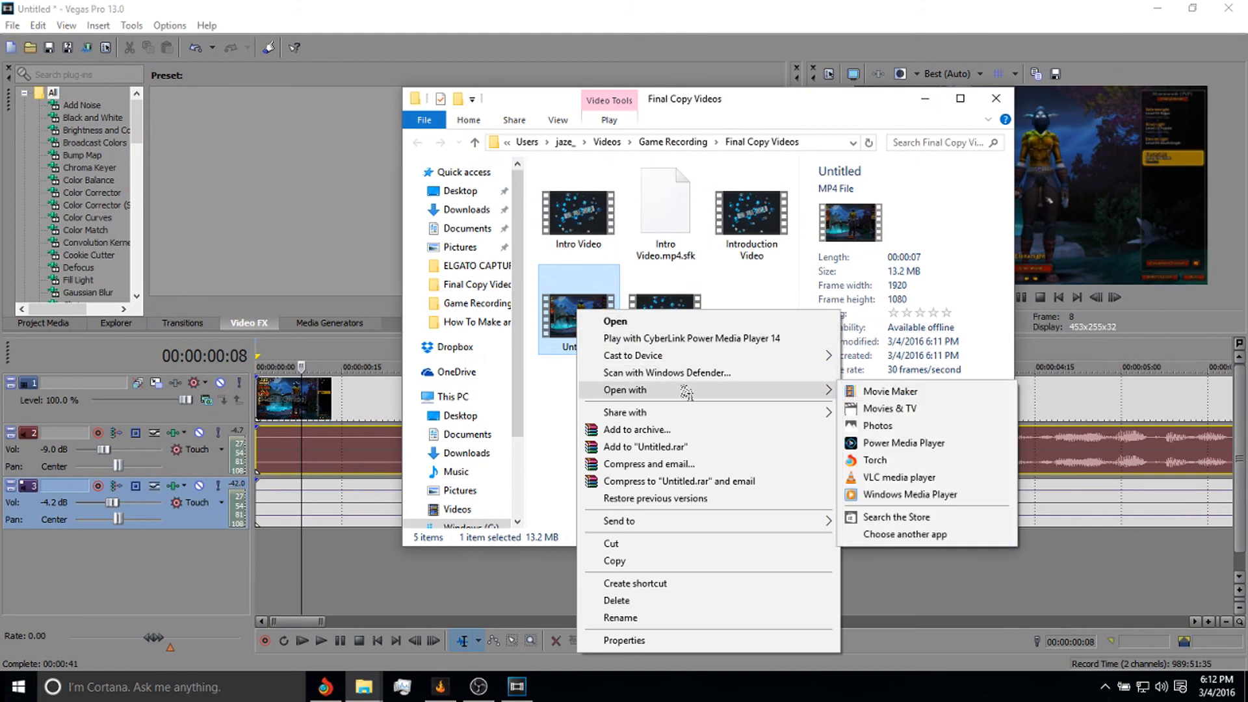
left_click(887, 482)
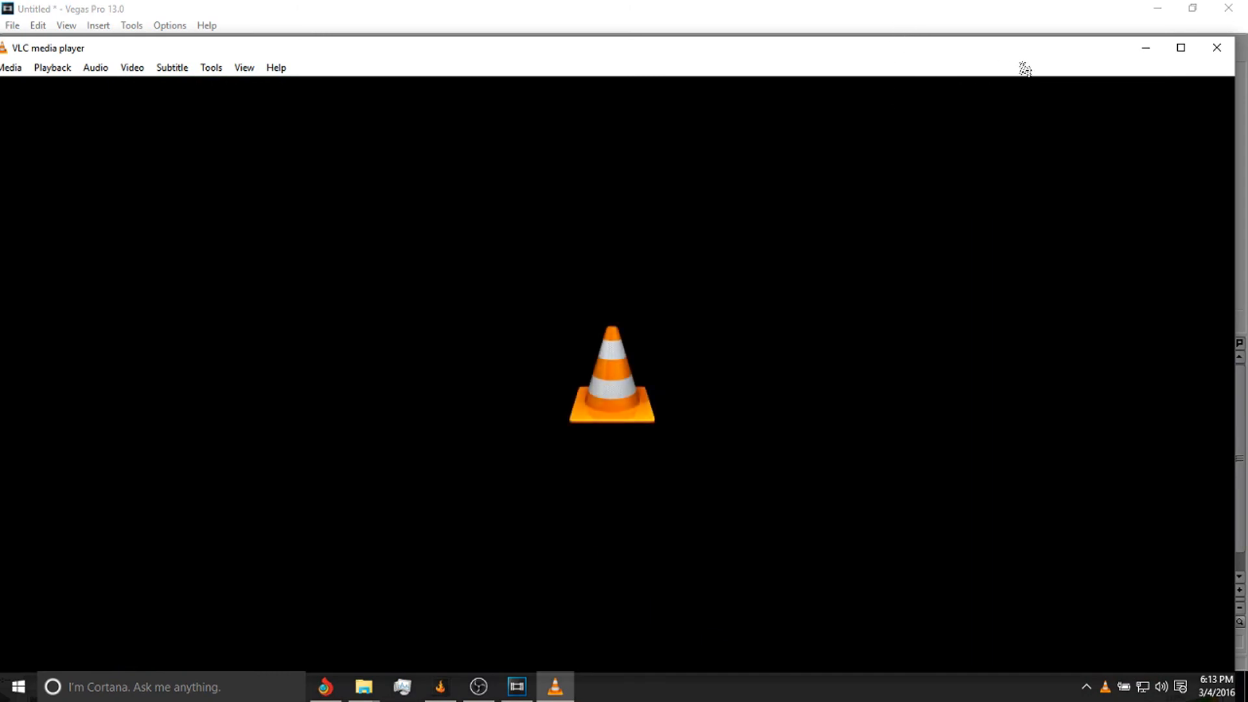
left_click(1181, 47)
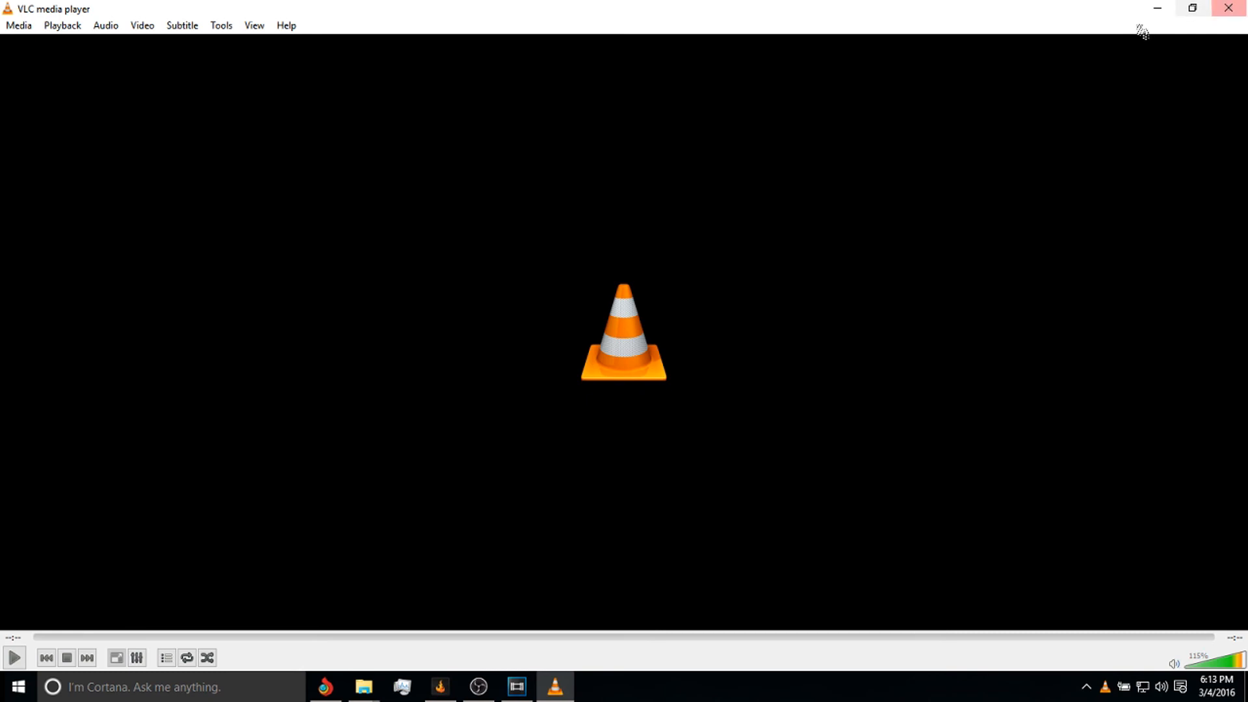
left_click(1230, 8)
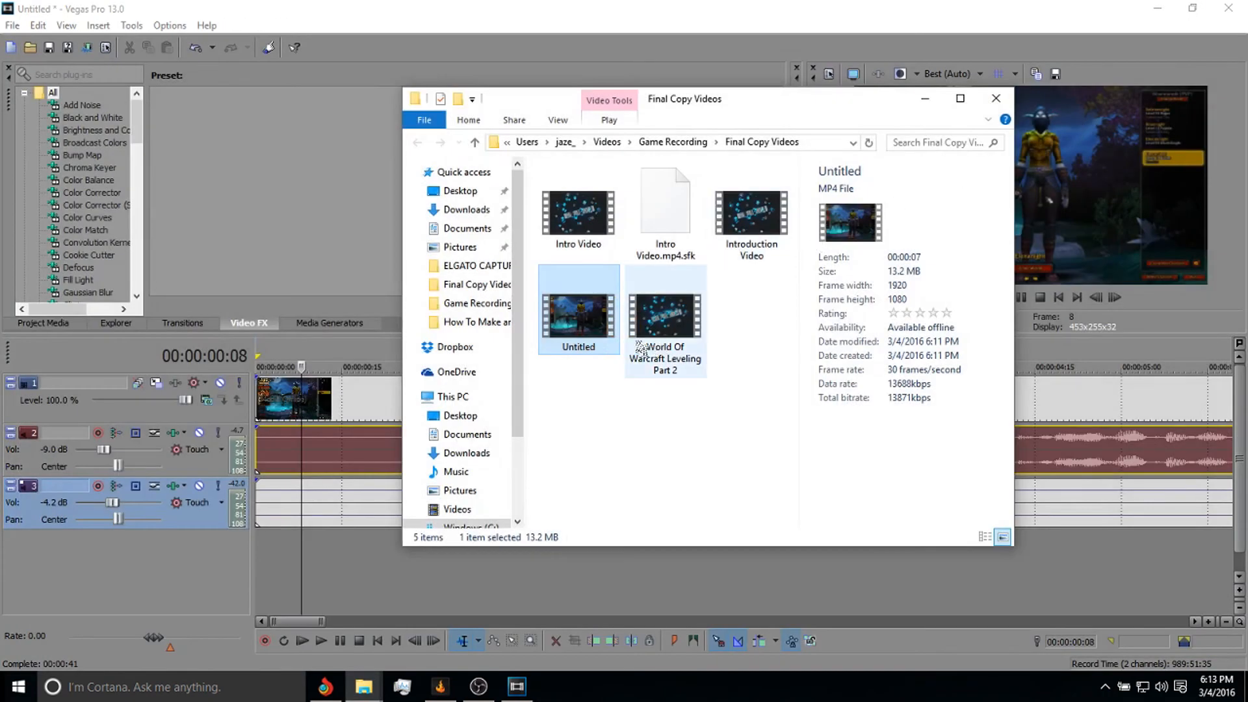